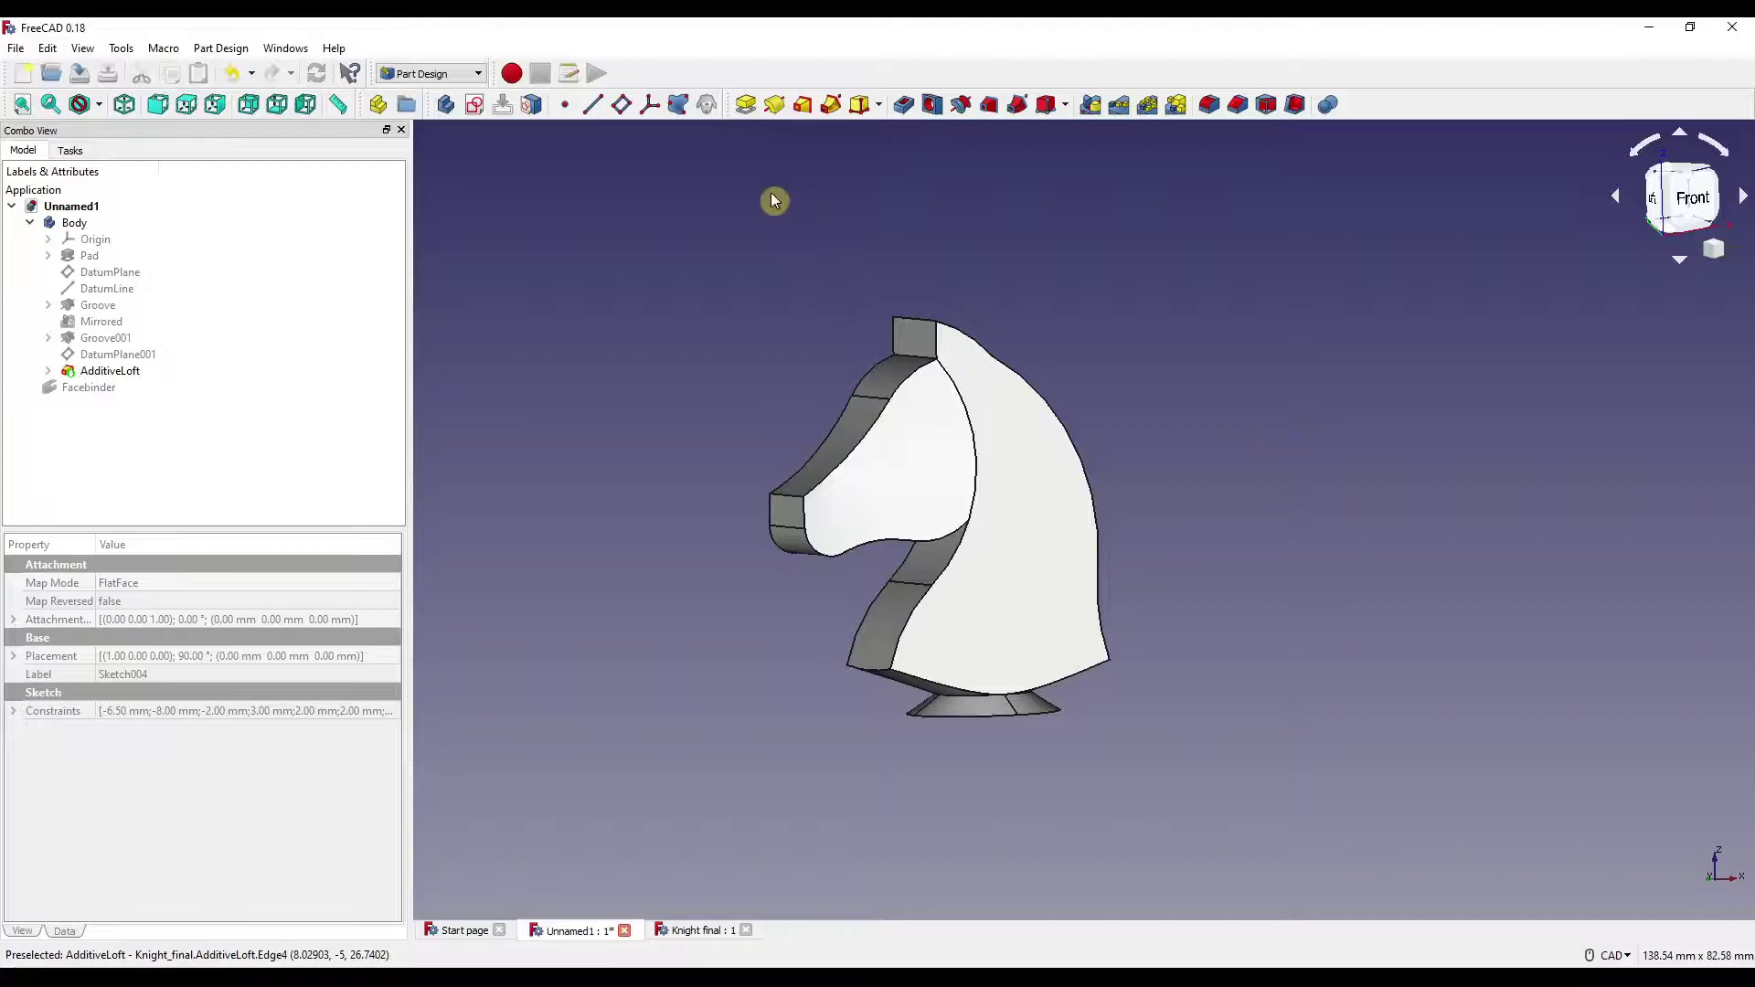
Create a new sketch on the body's XZ plane.
click(474, 104)
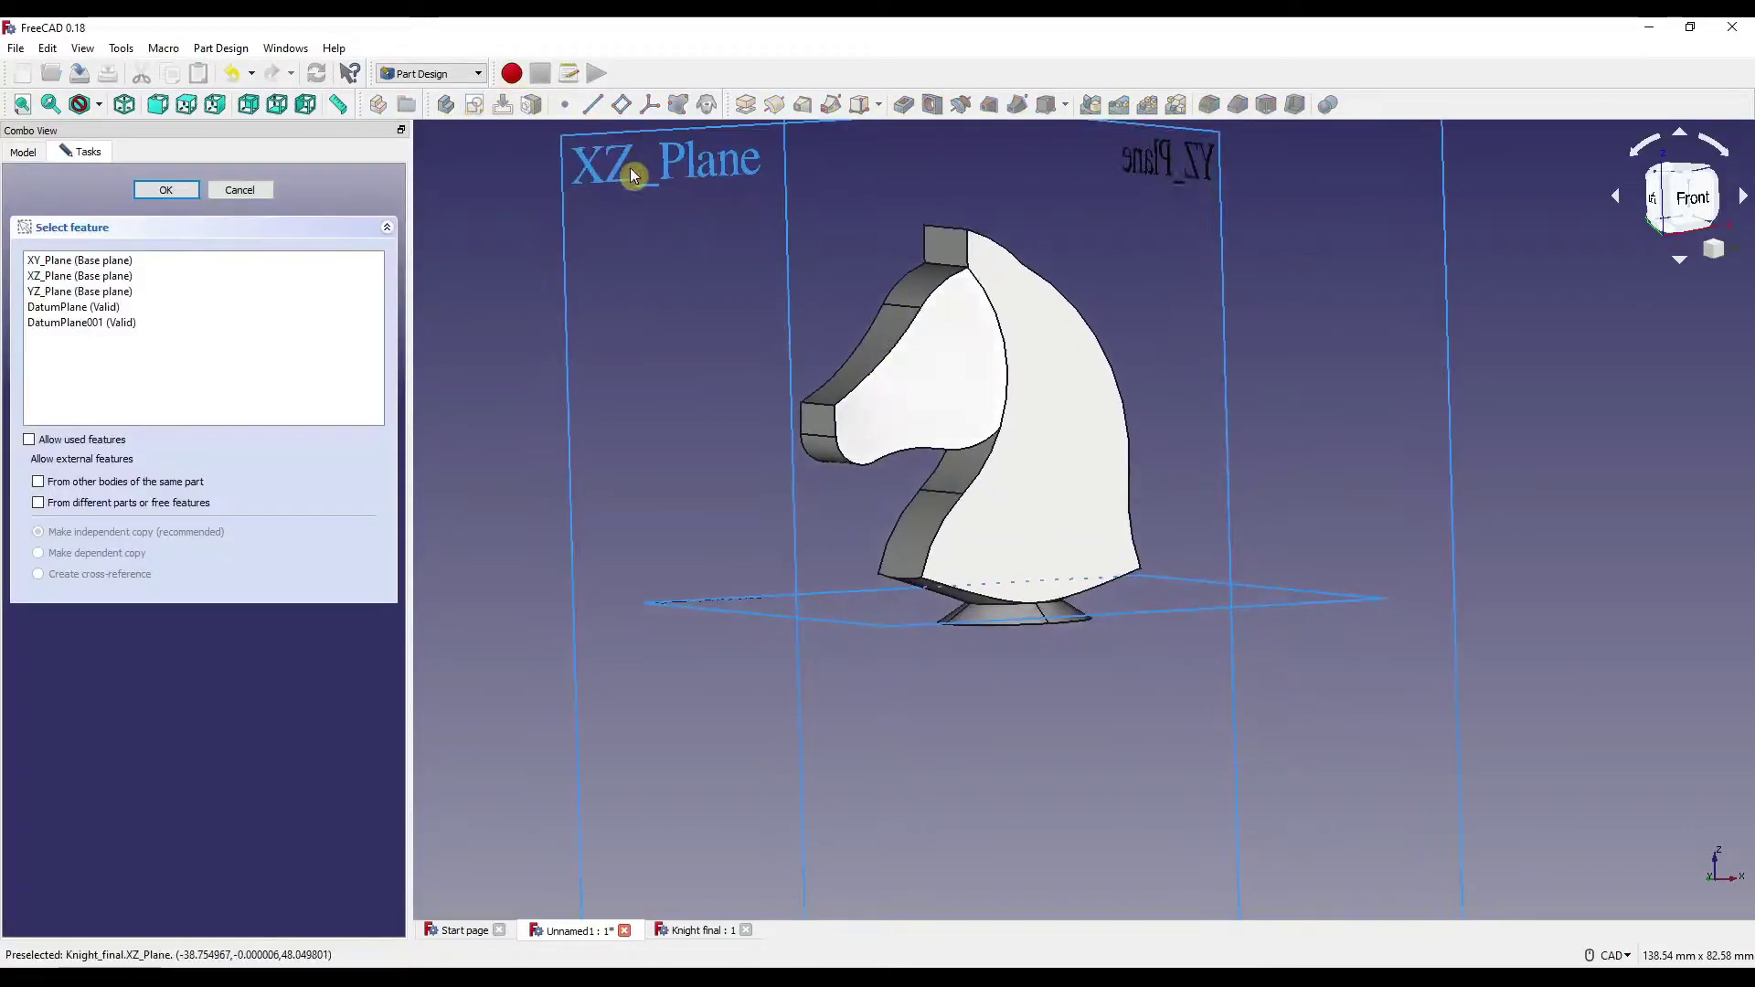
click(633, 176)
click(165, 189)
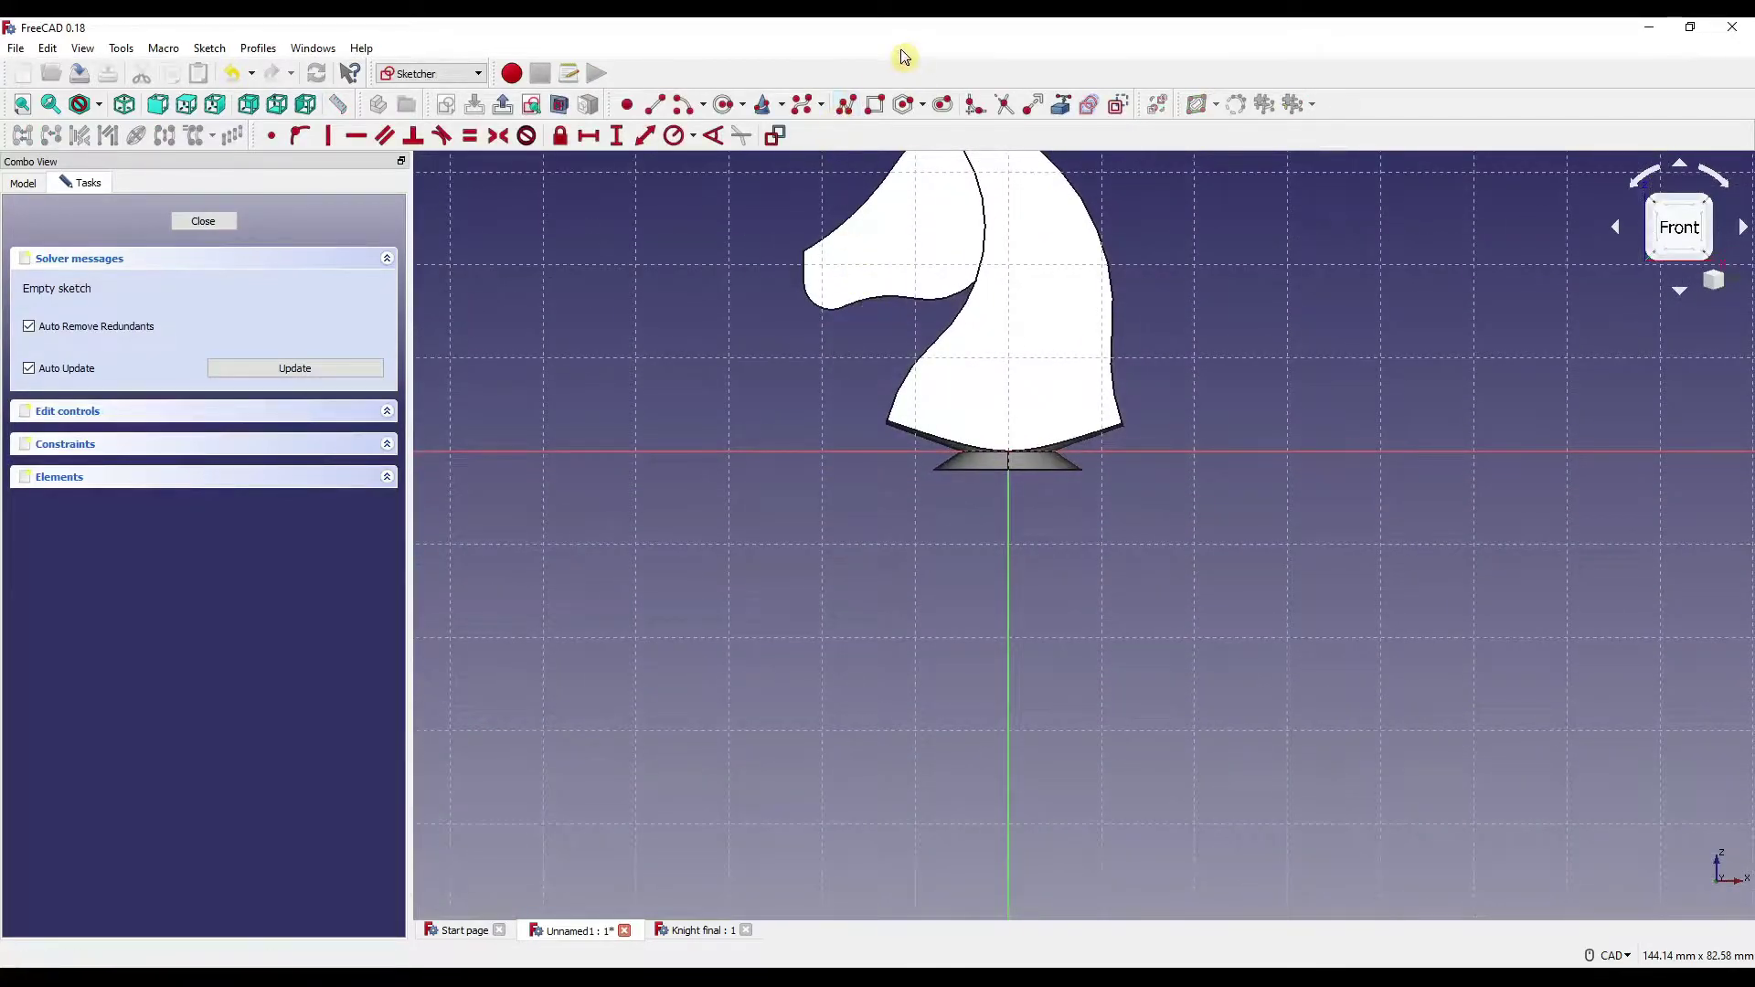
Sketch a polyline below the knight: a horizontal bottom line starting on the vertical axis, a short vertical line and a line slanting inward.
click(1008, 613)
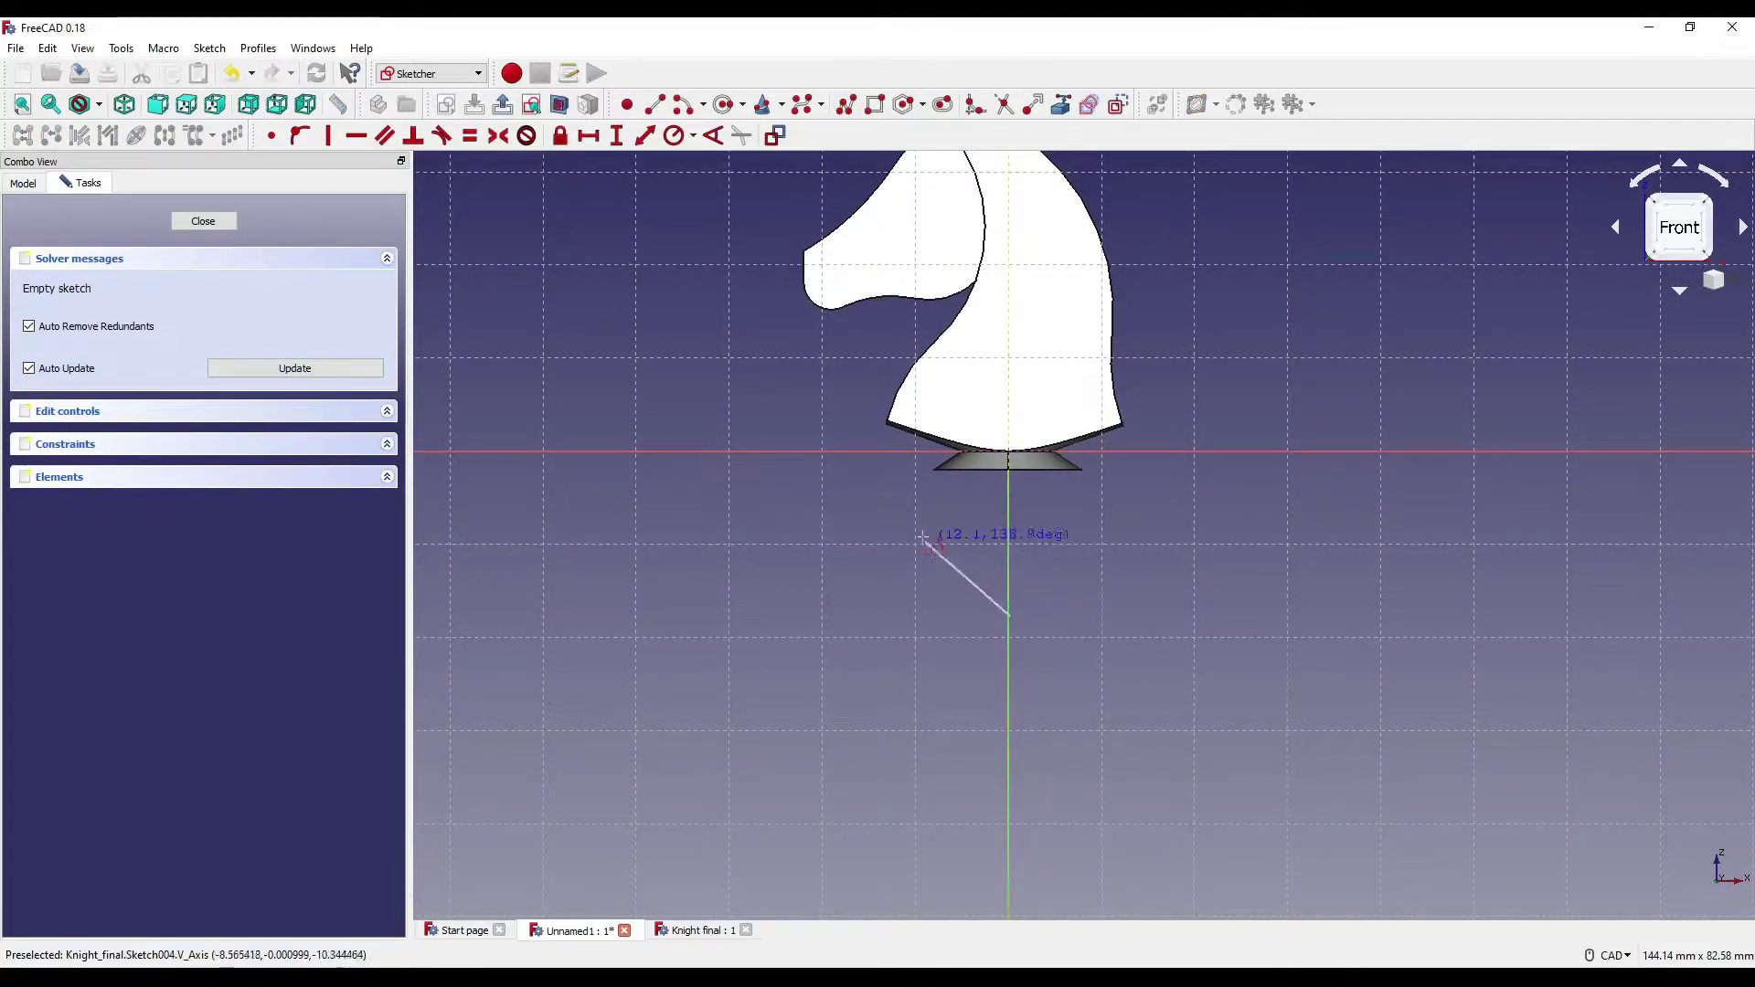
click(890, 613)
scroll(914, 567, up, 3)
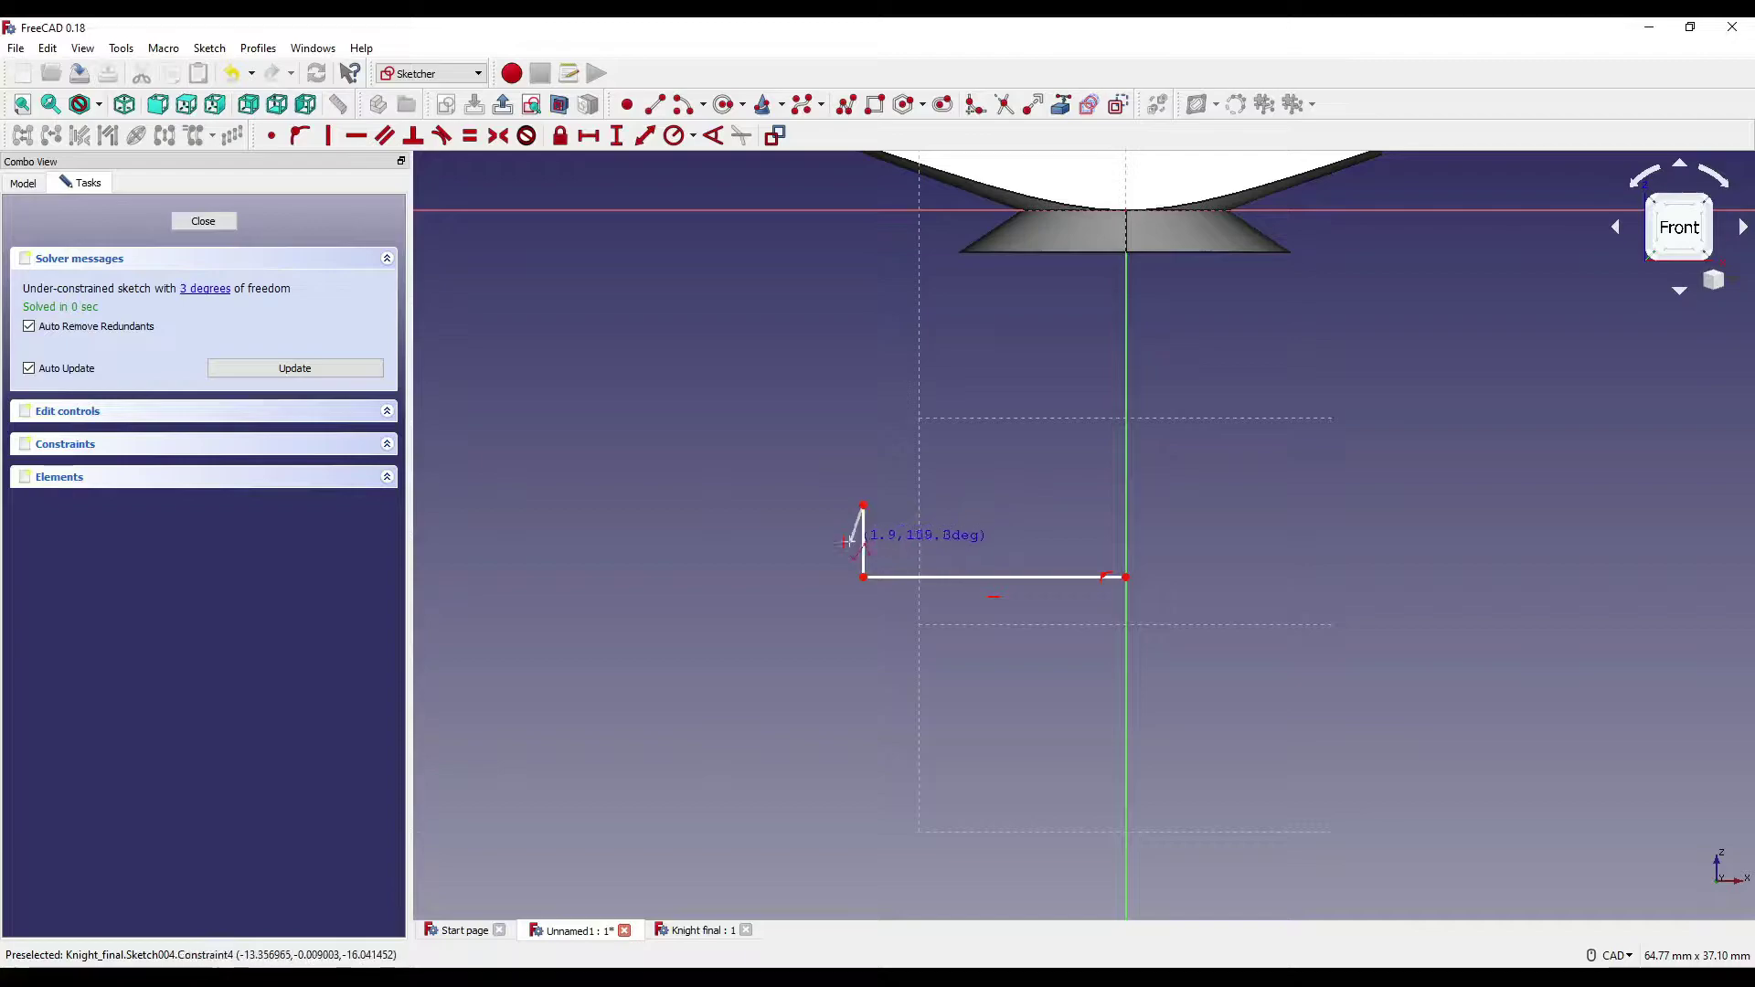
click(920, 456)
middle_drag(1007, 423, 936, 537)
key(Escape)
middle_drag(1317, 600, 1242, 613)
mouse_move(1077, 556)
middle_down()
mouse_move(1172, 431)
mouse_move(1029, 507)
middle_up()
scroll(1006, 528, down, 2)
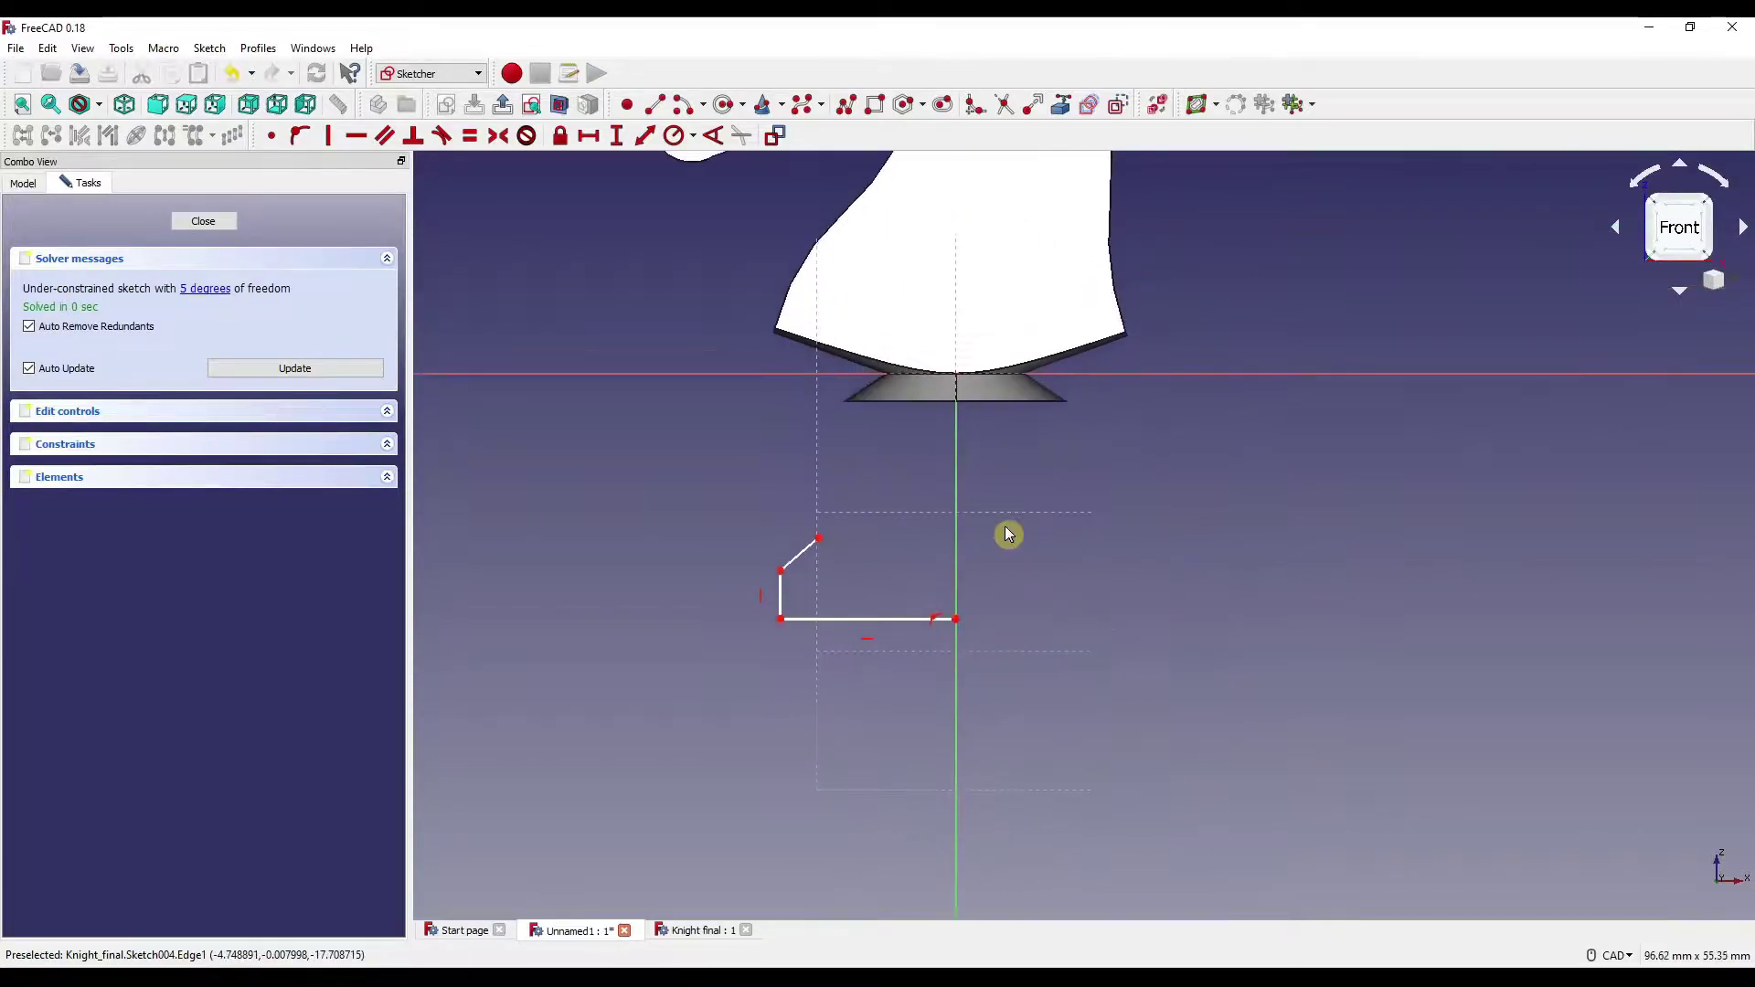
Set the bottom line's horizontal length to 13 mm and place its dimension below the profile.
key(shift+h)
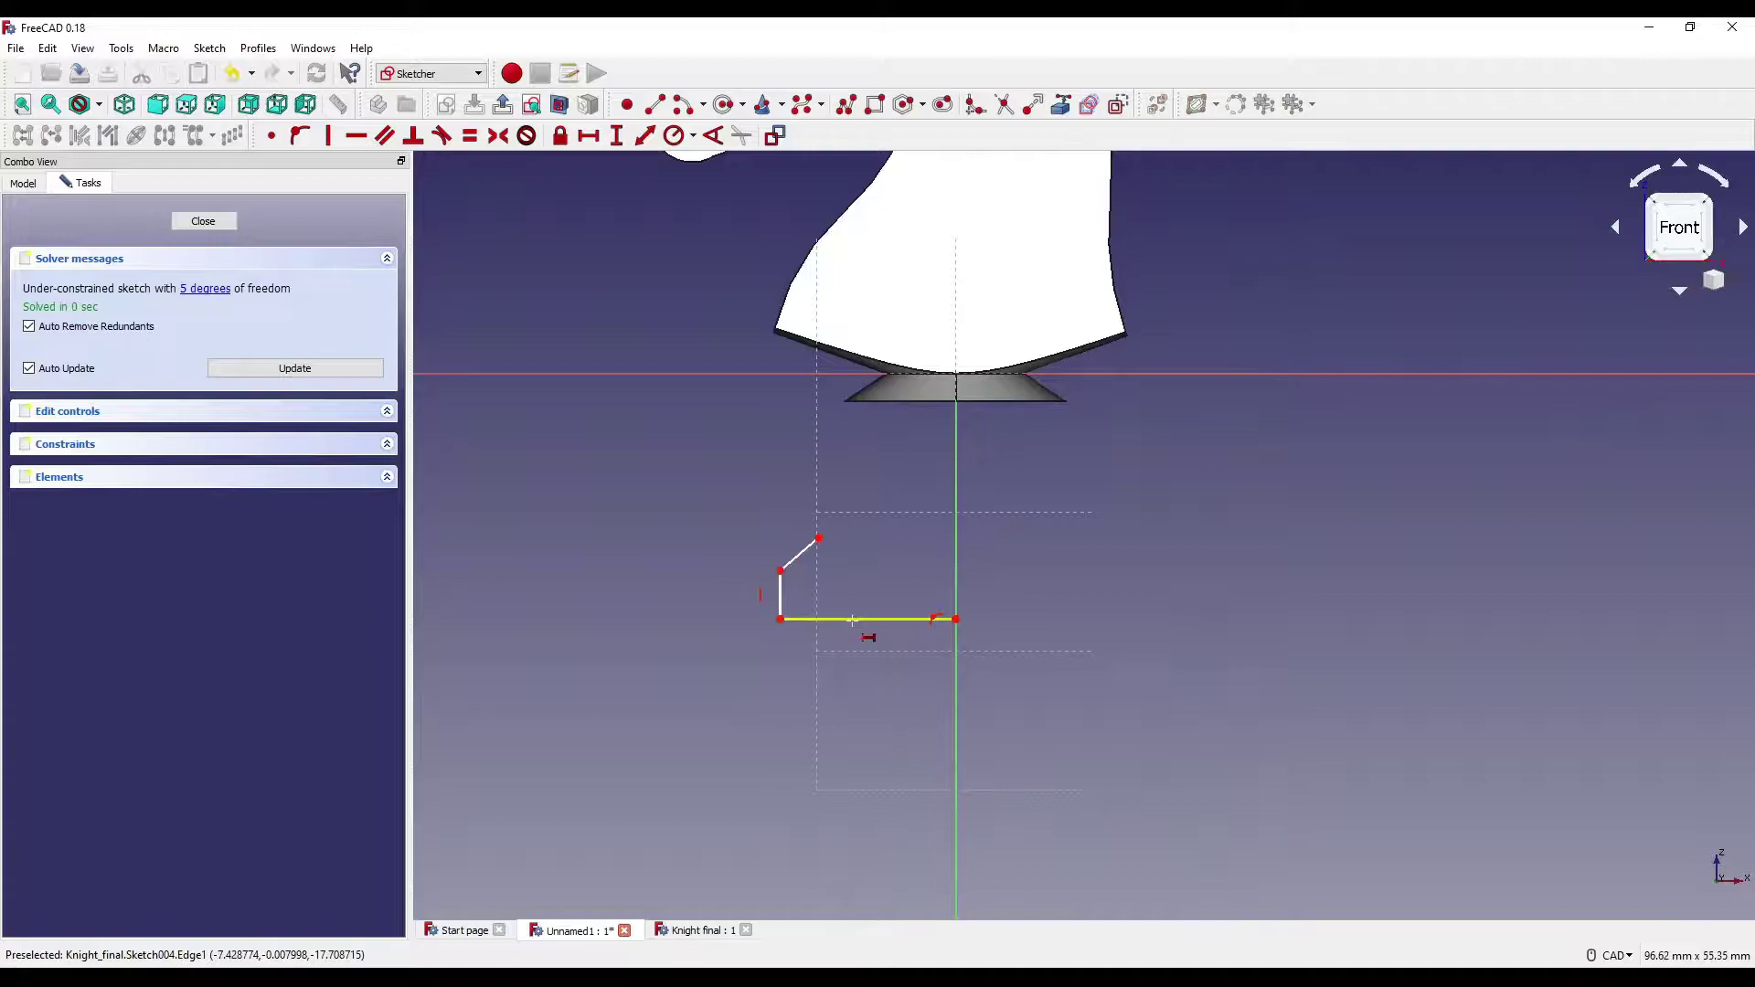
click(852, 620)
text(13)
key(Return)
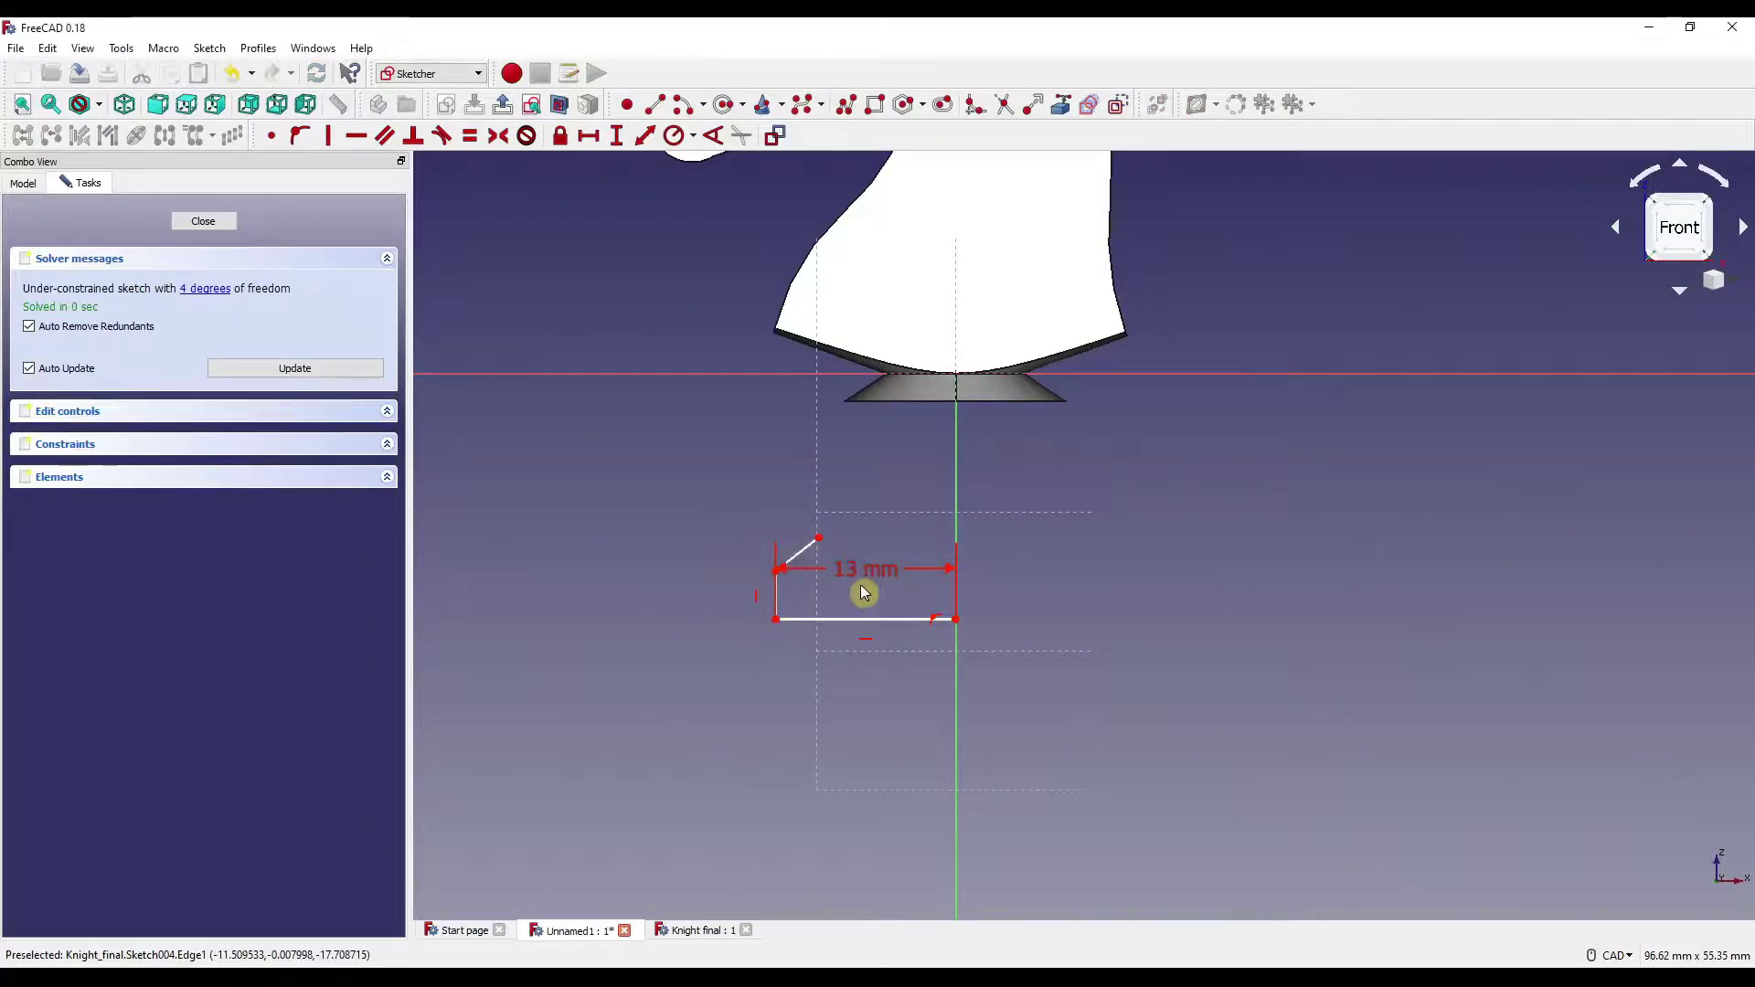
drag(846, 573, 853, 743)
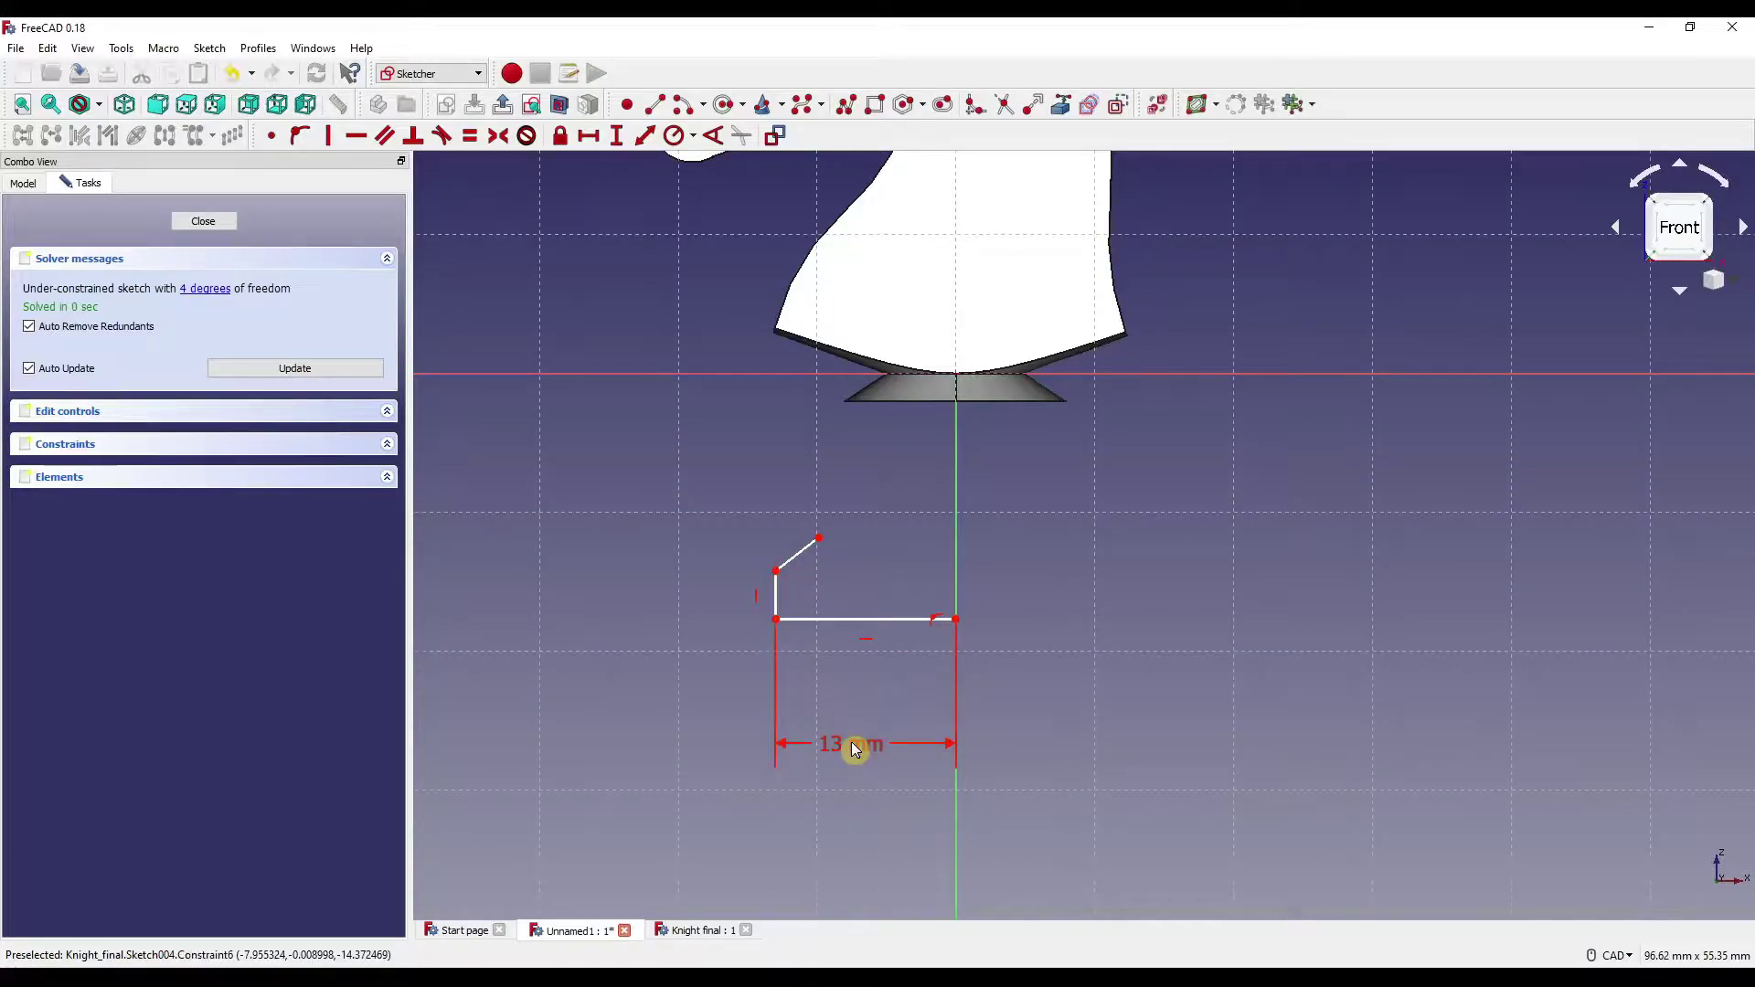
Constrain the slanted line's horizontal distance to 2 mm.
click(792, 555)
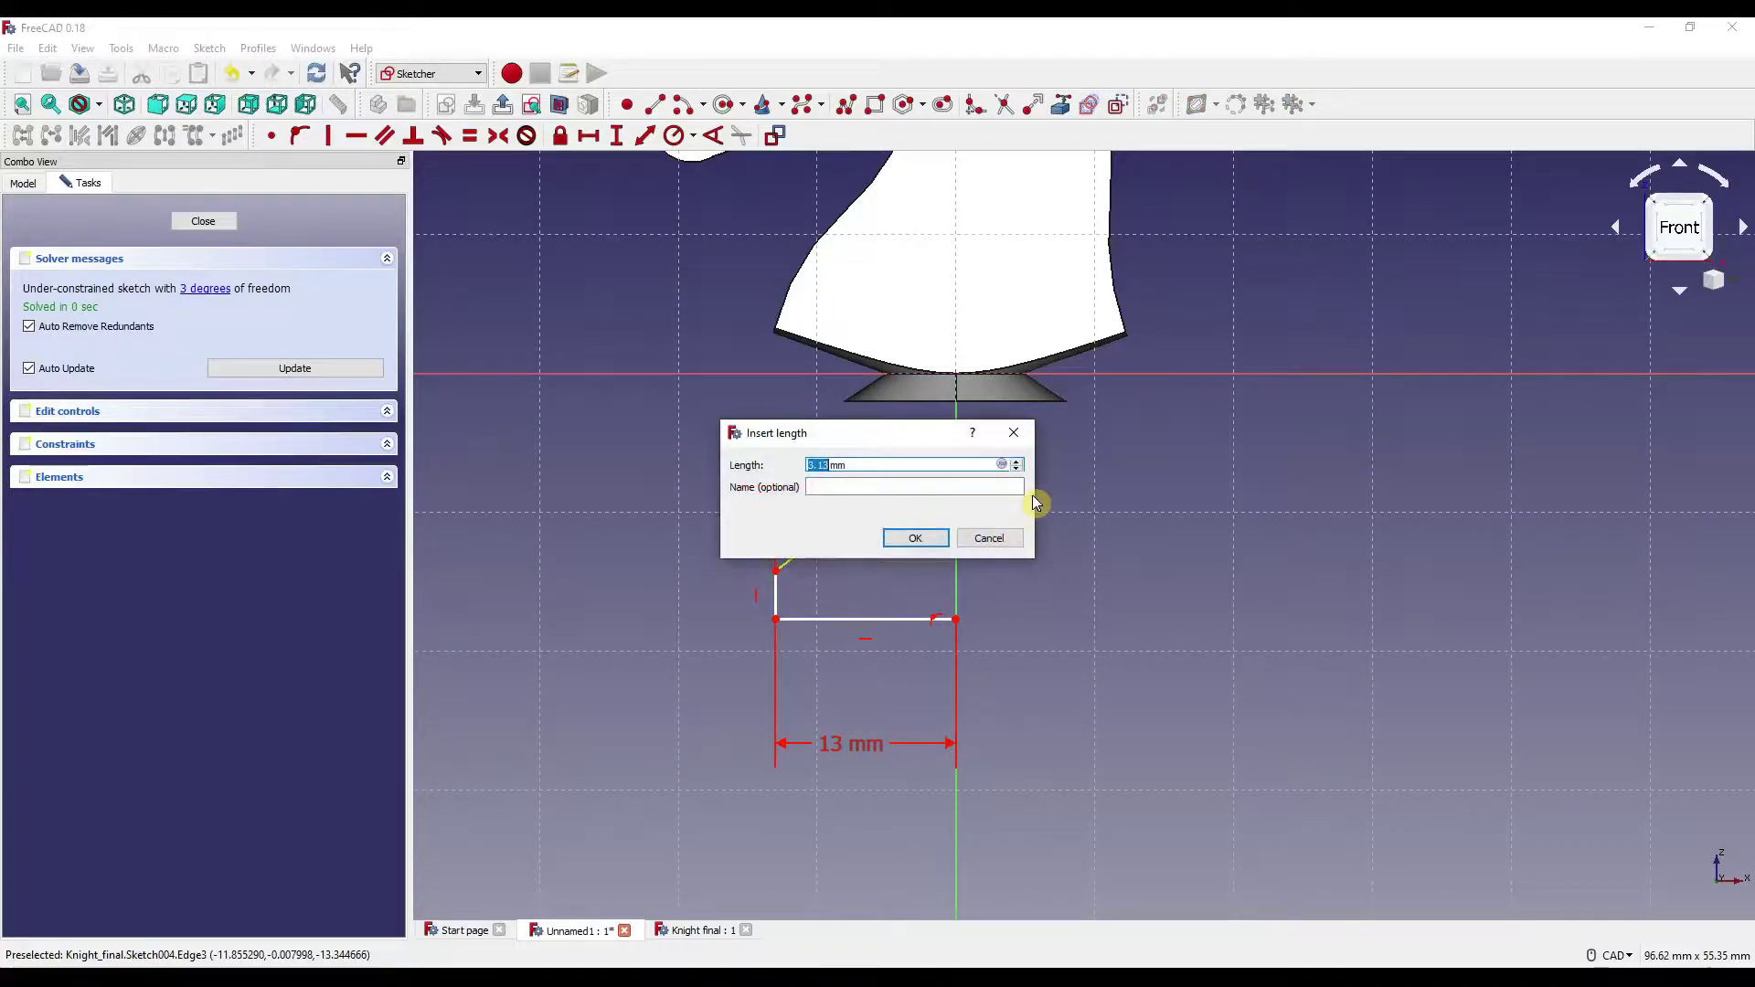
text(2)
key(Return)
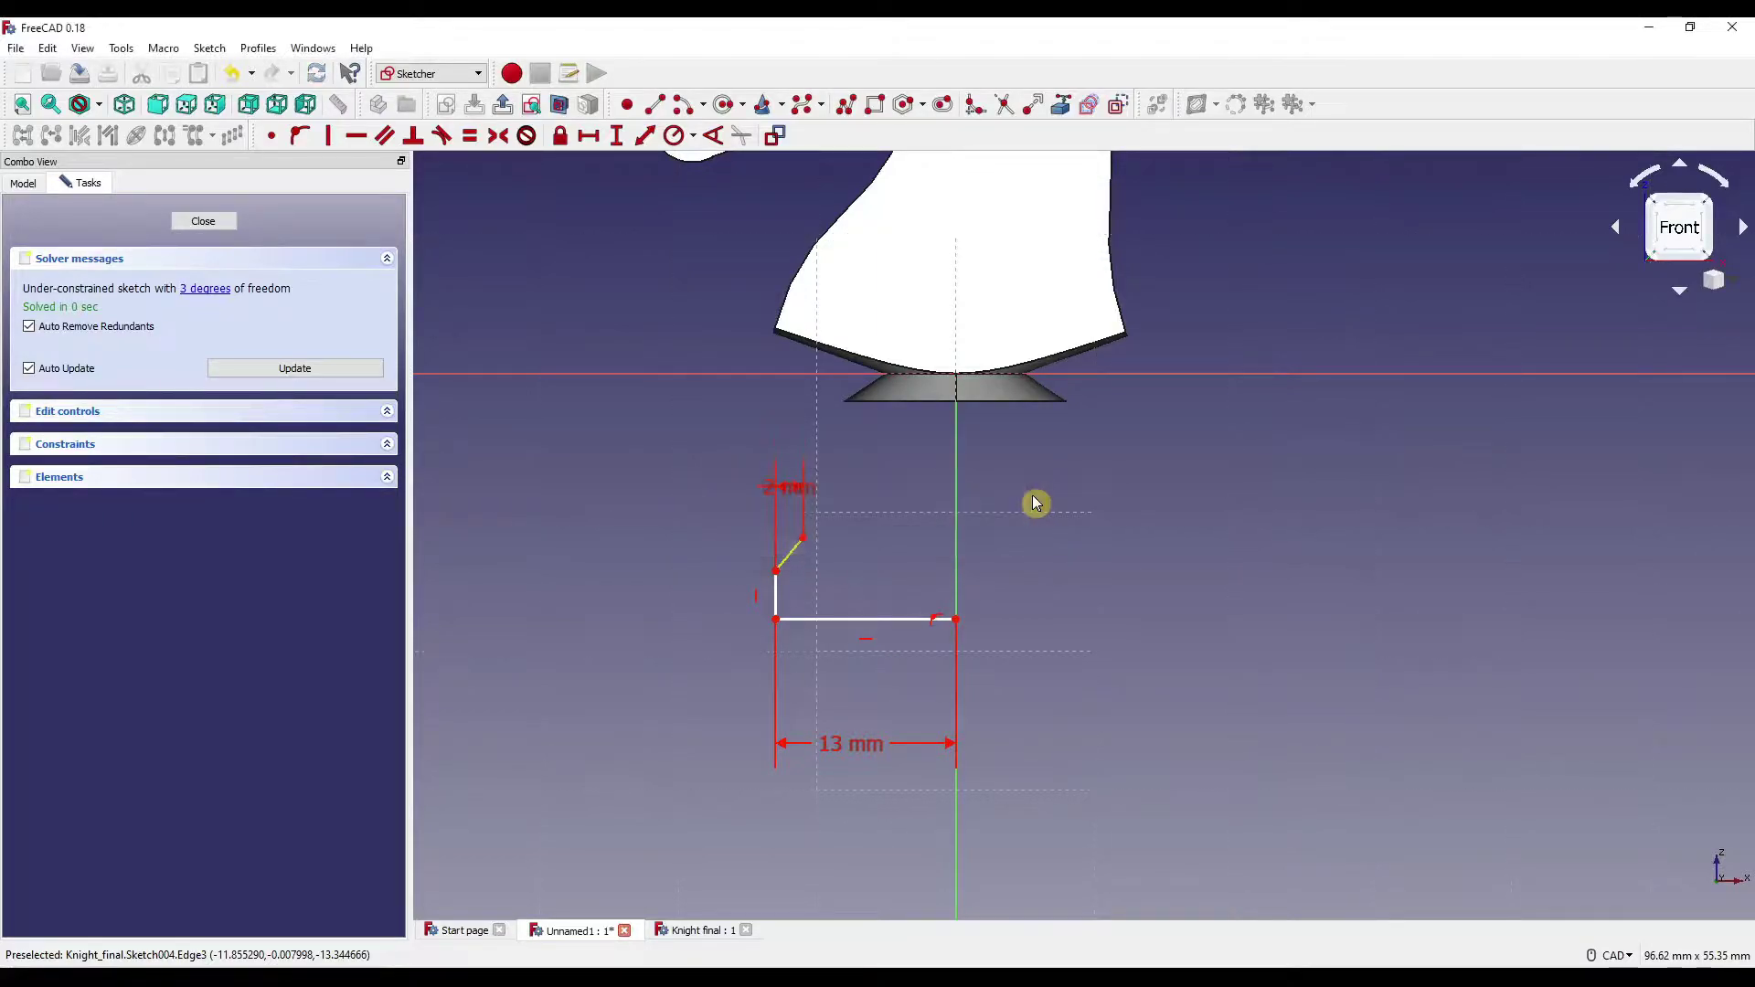
Set the short vertical line's height to 3 mm and the slanted line's vertical distance to 2 mm.
middle_drag(884, 551, 980, 477)
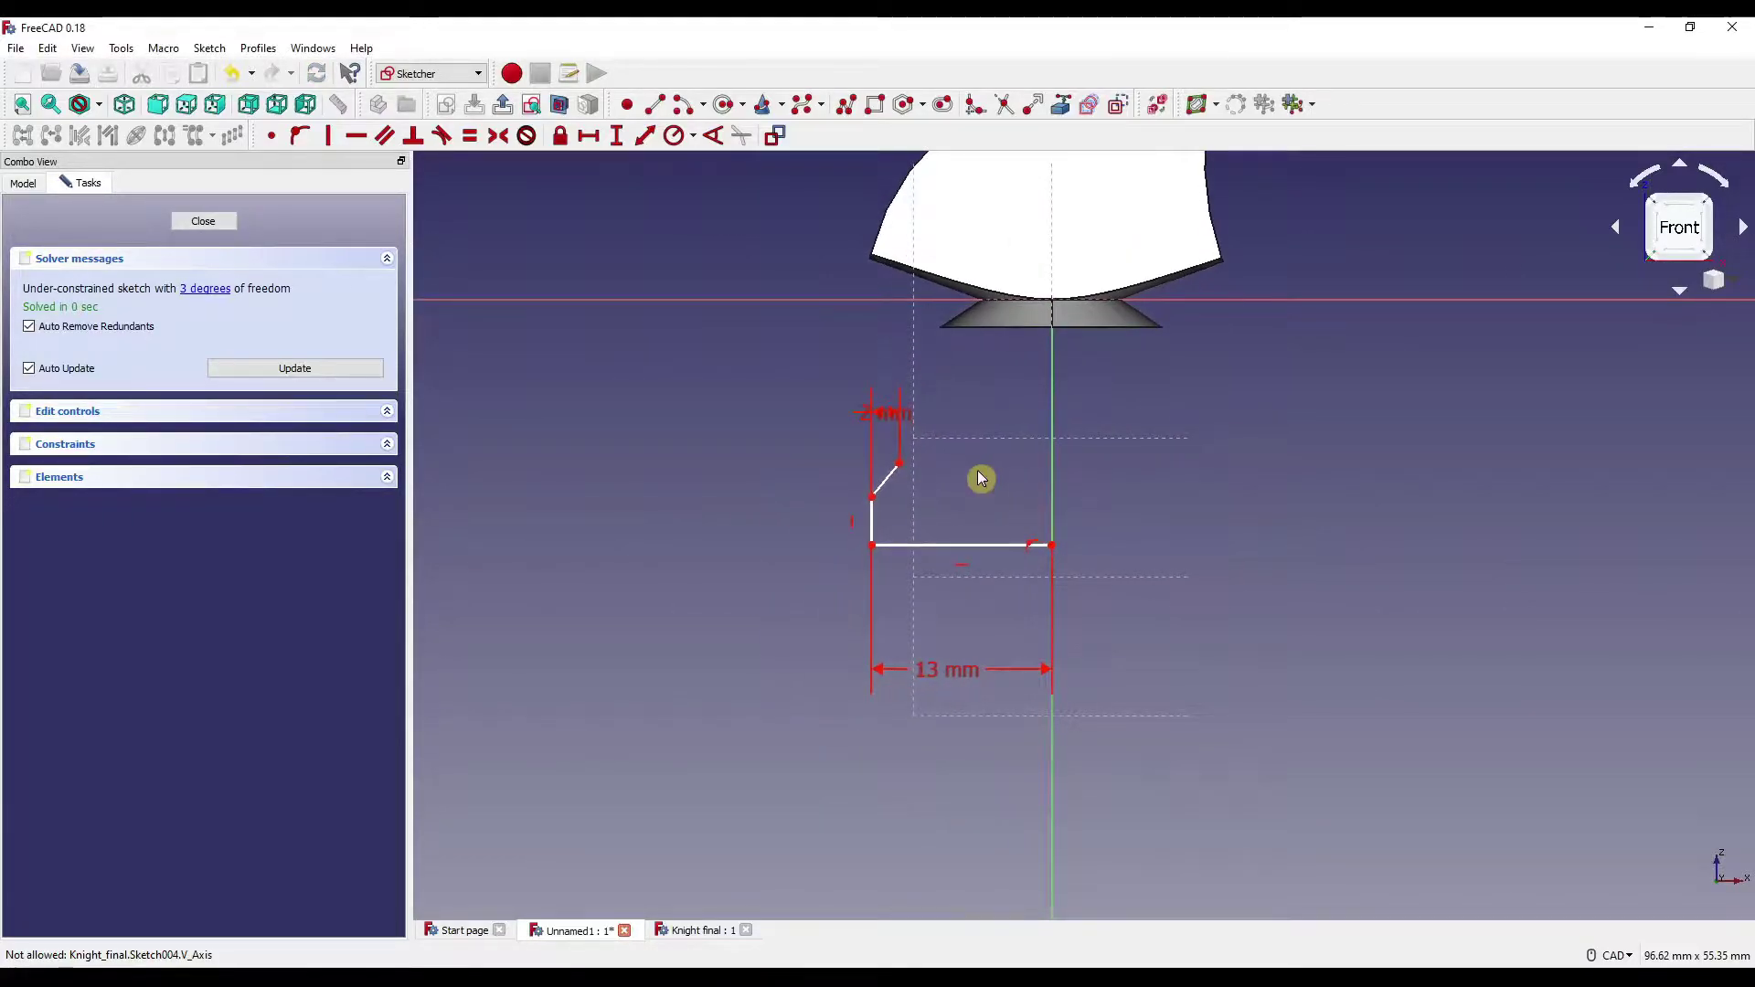
click(873, 517)
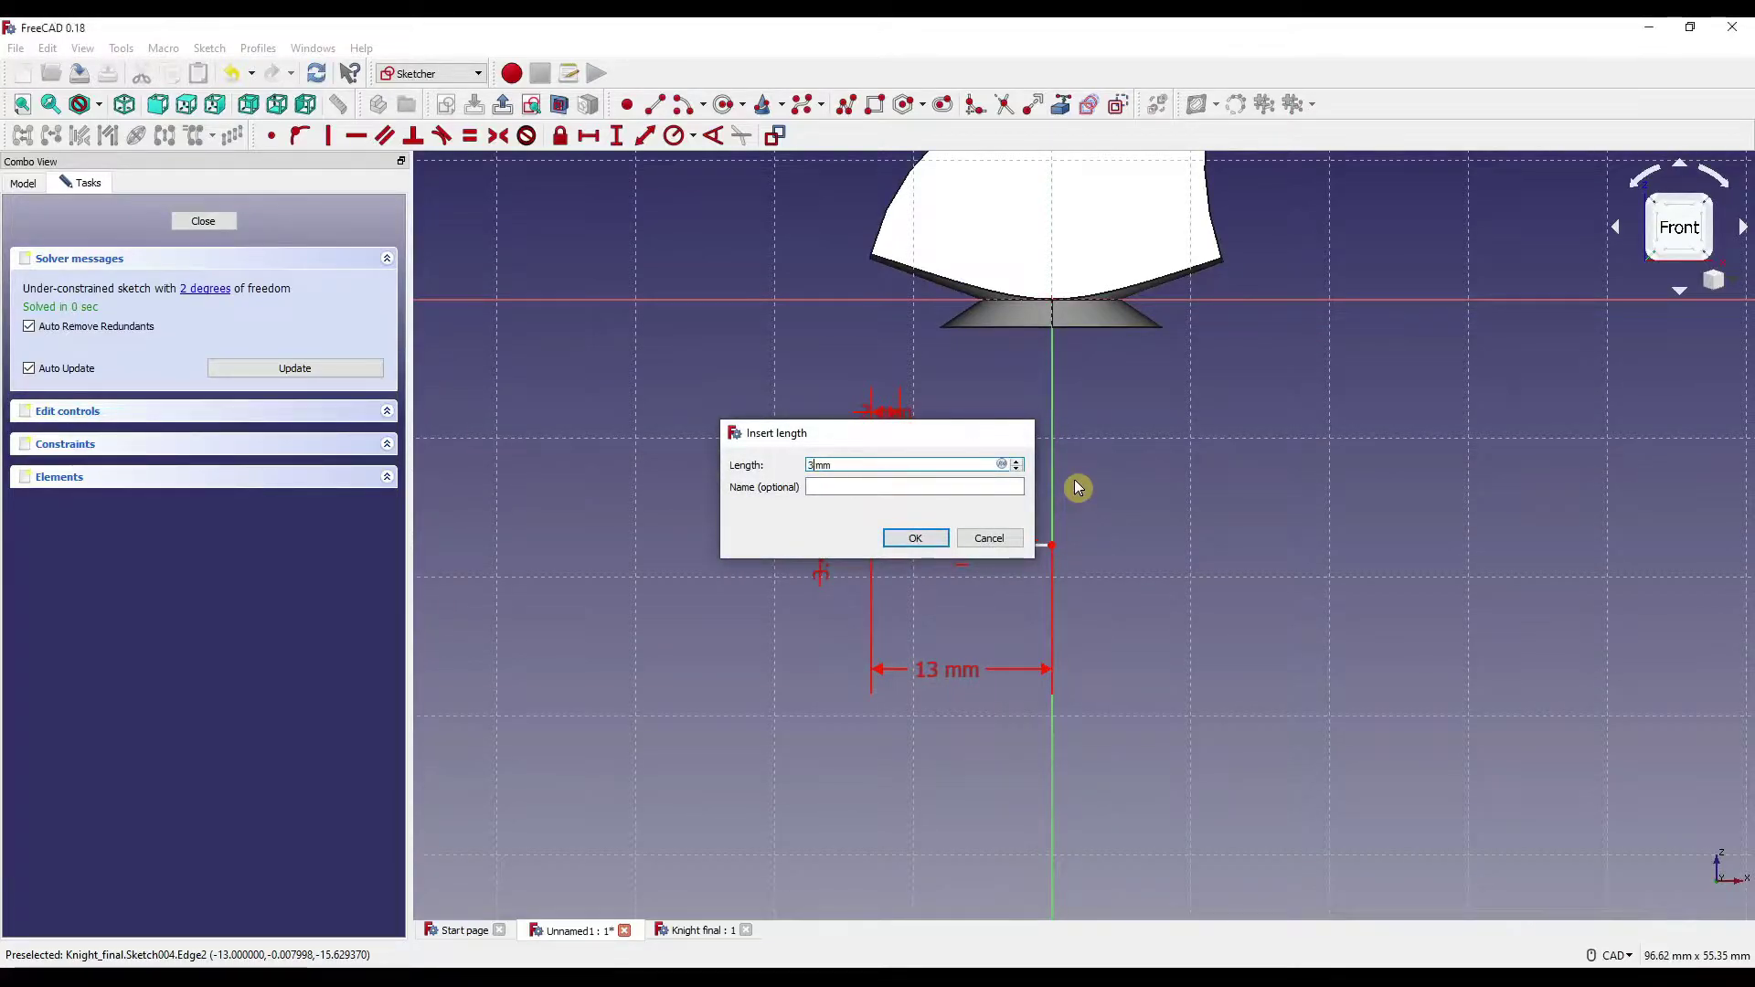
key(Return)
scroll(859, 498, up, 4)
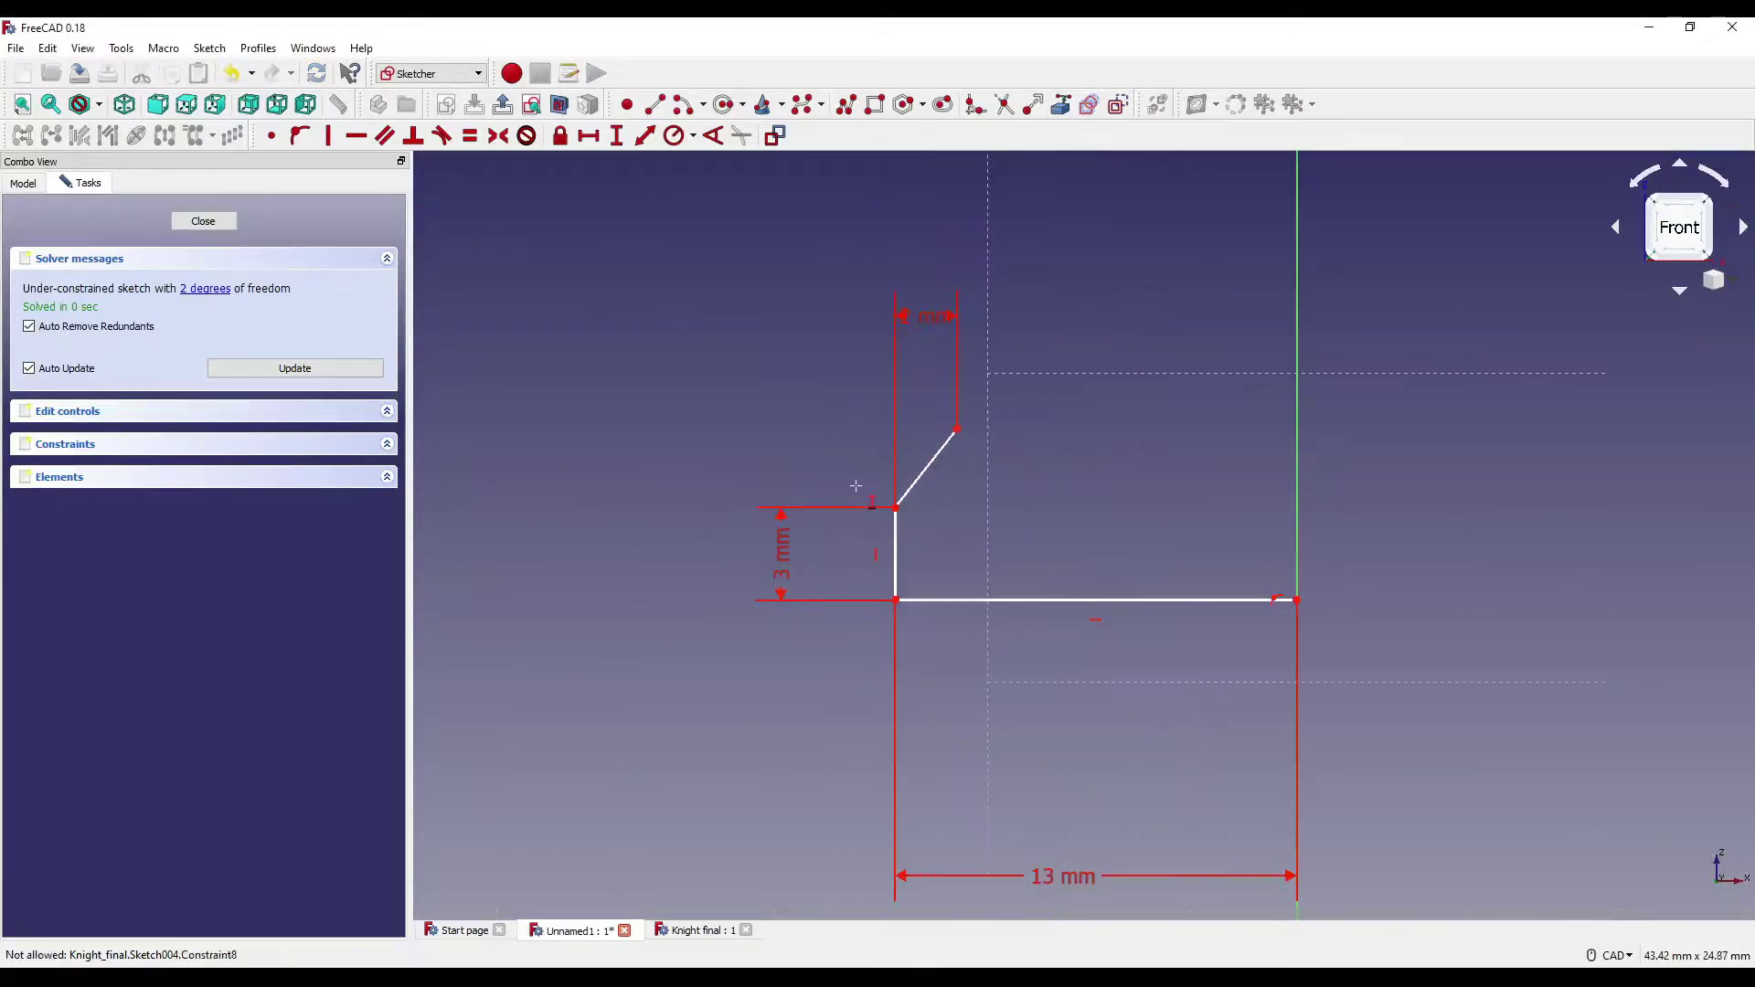
click(927, 481)
text(2)
key(Return)
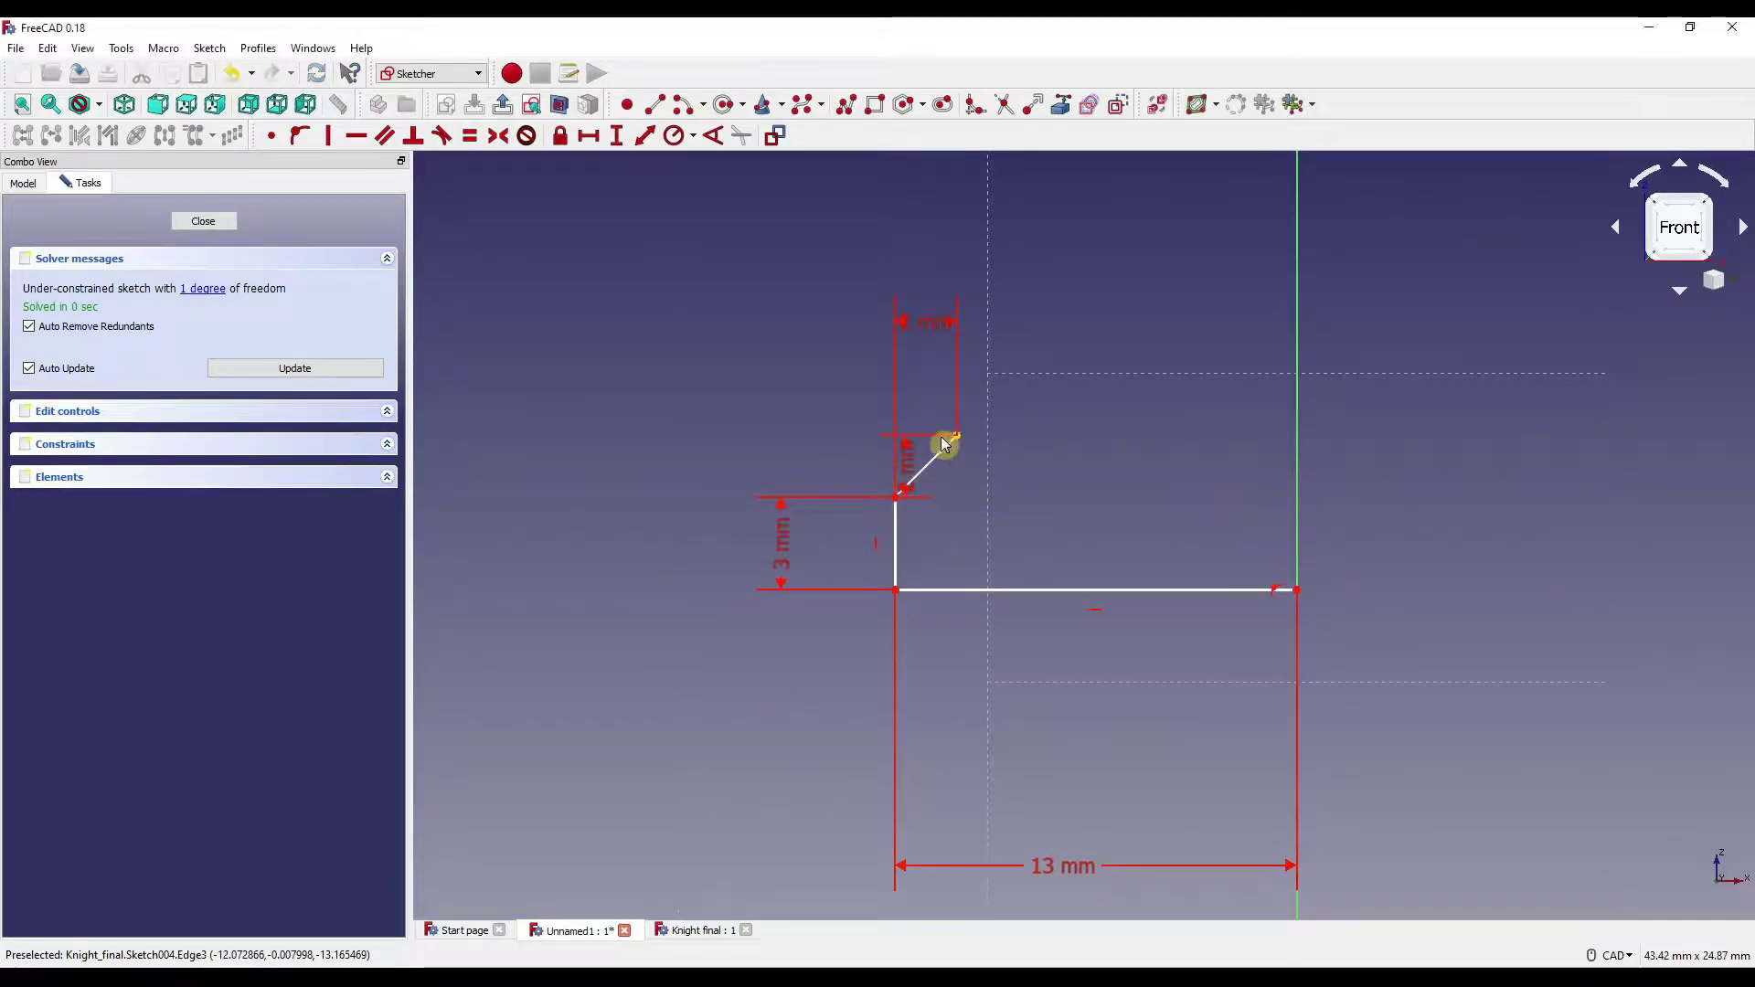
Draw an outward-bulging arc from the slanted line's upper end up toward the vertical axis.
scroll(1098, 420, down, 2)
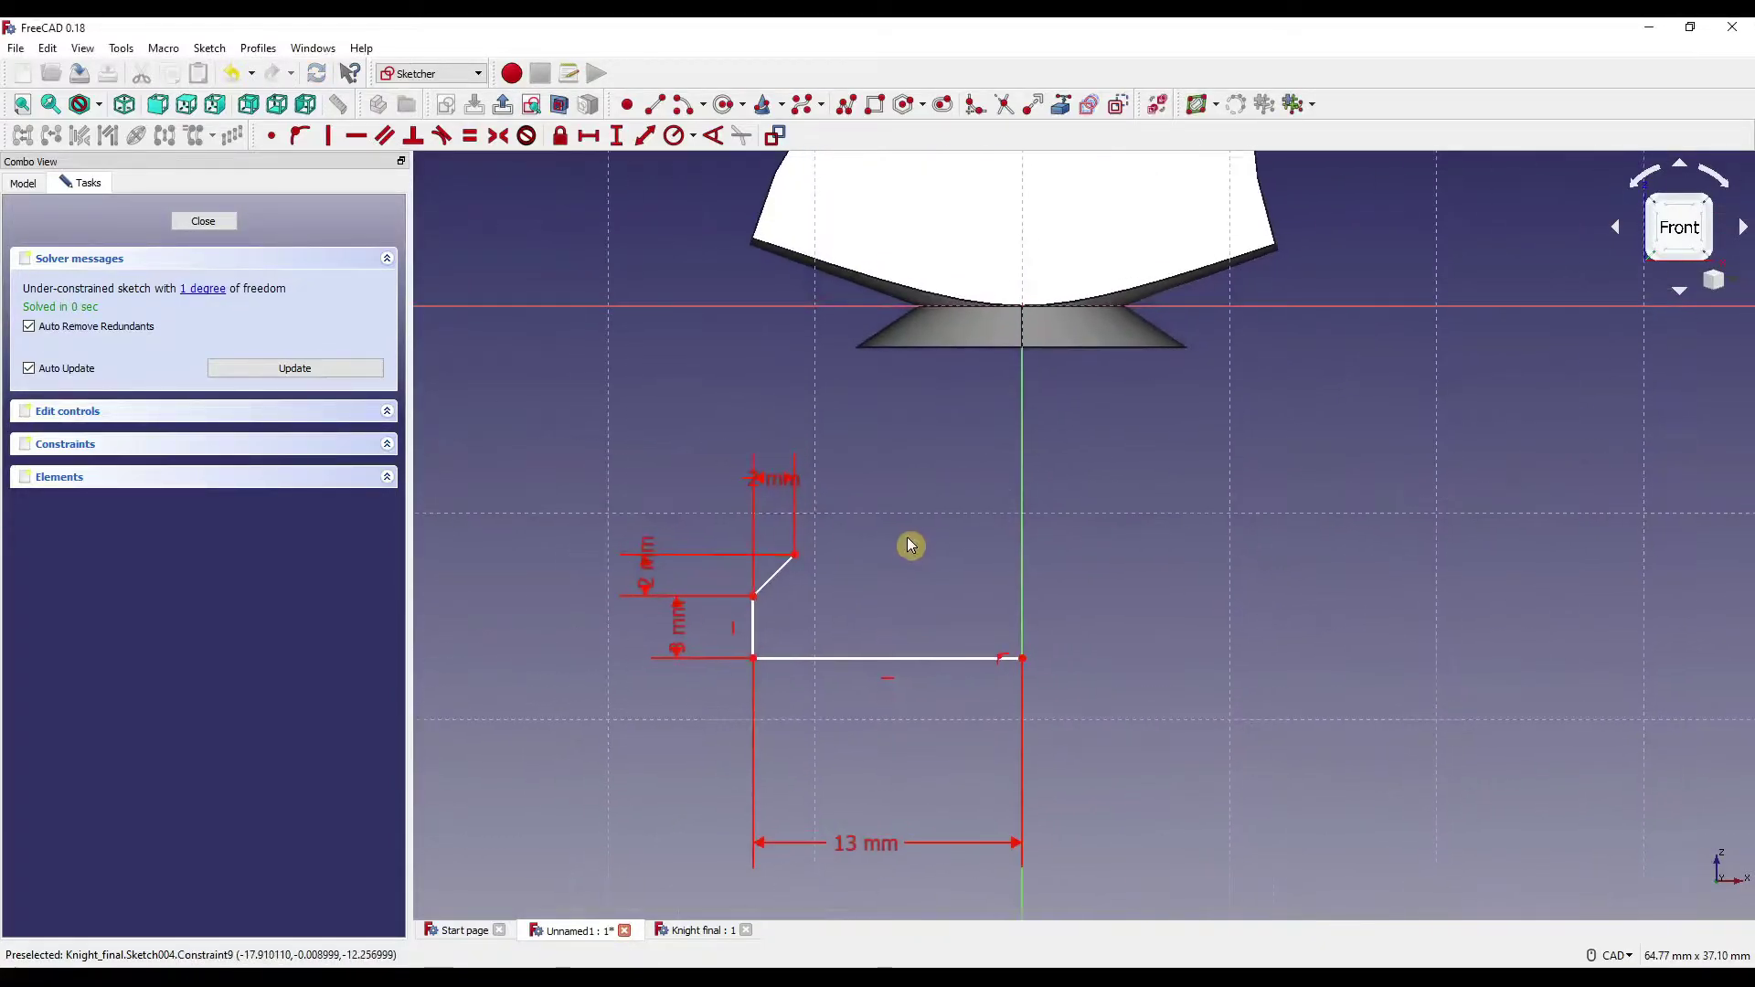
middle_drag(909, 546, 864, 636)
click(683, 103)
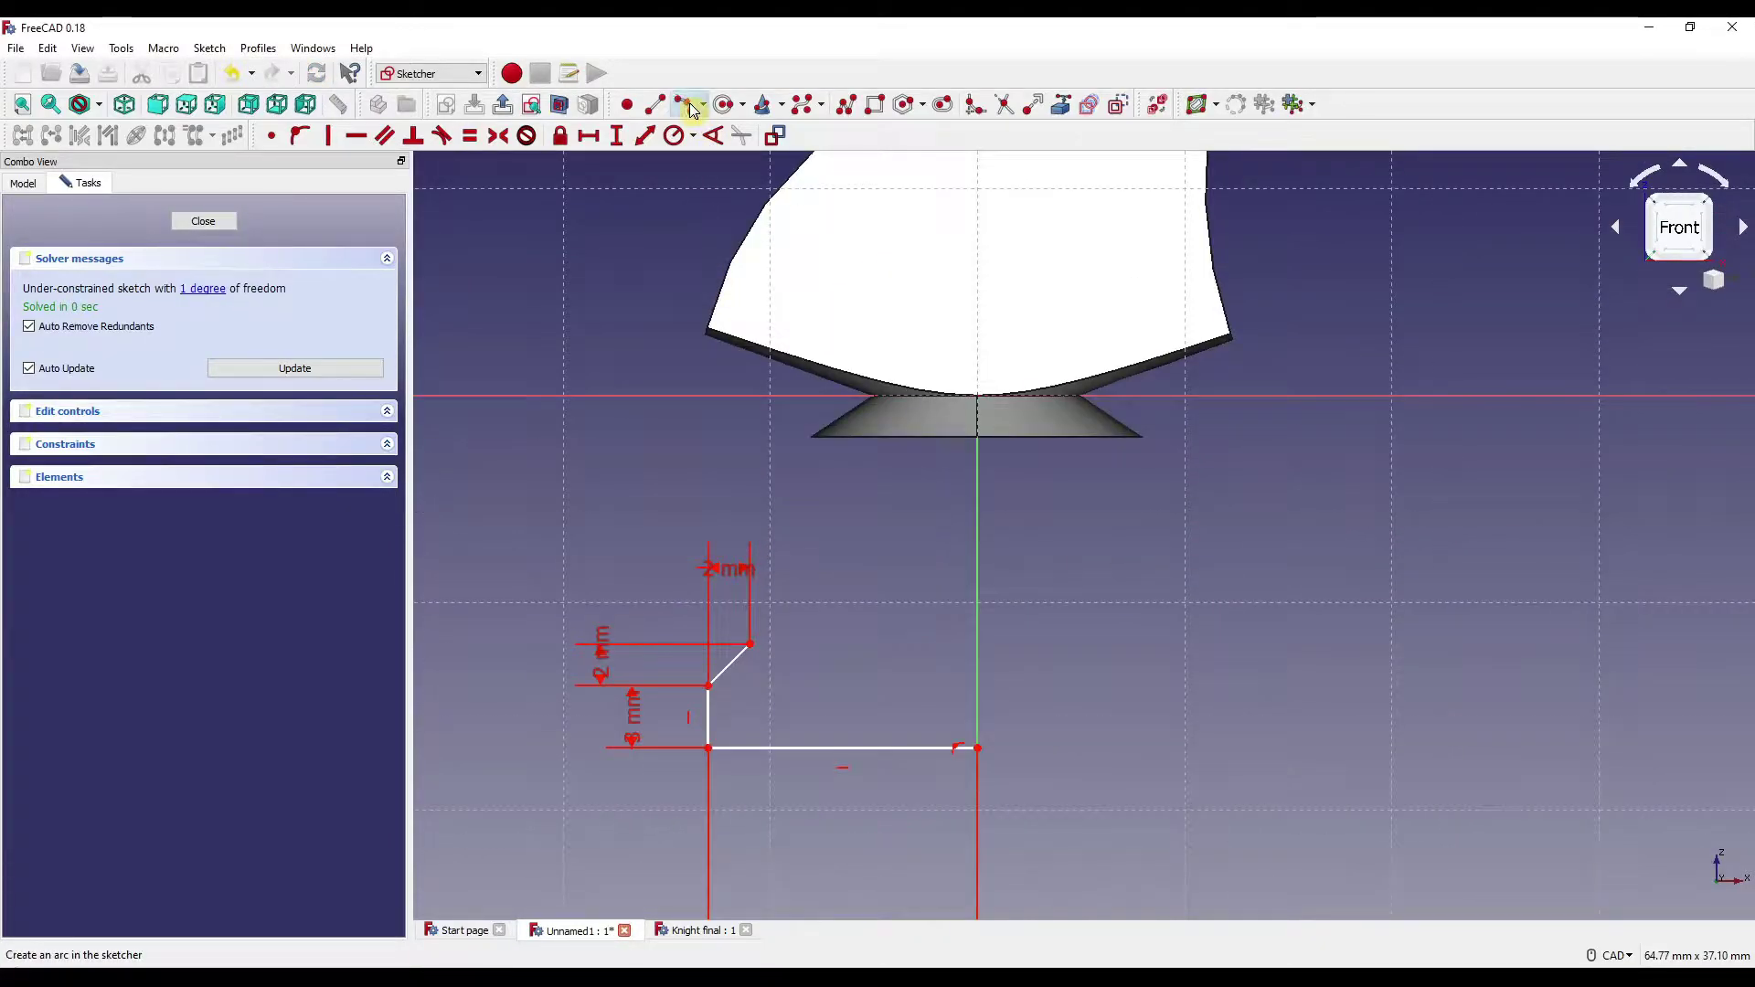
click(750, 643)
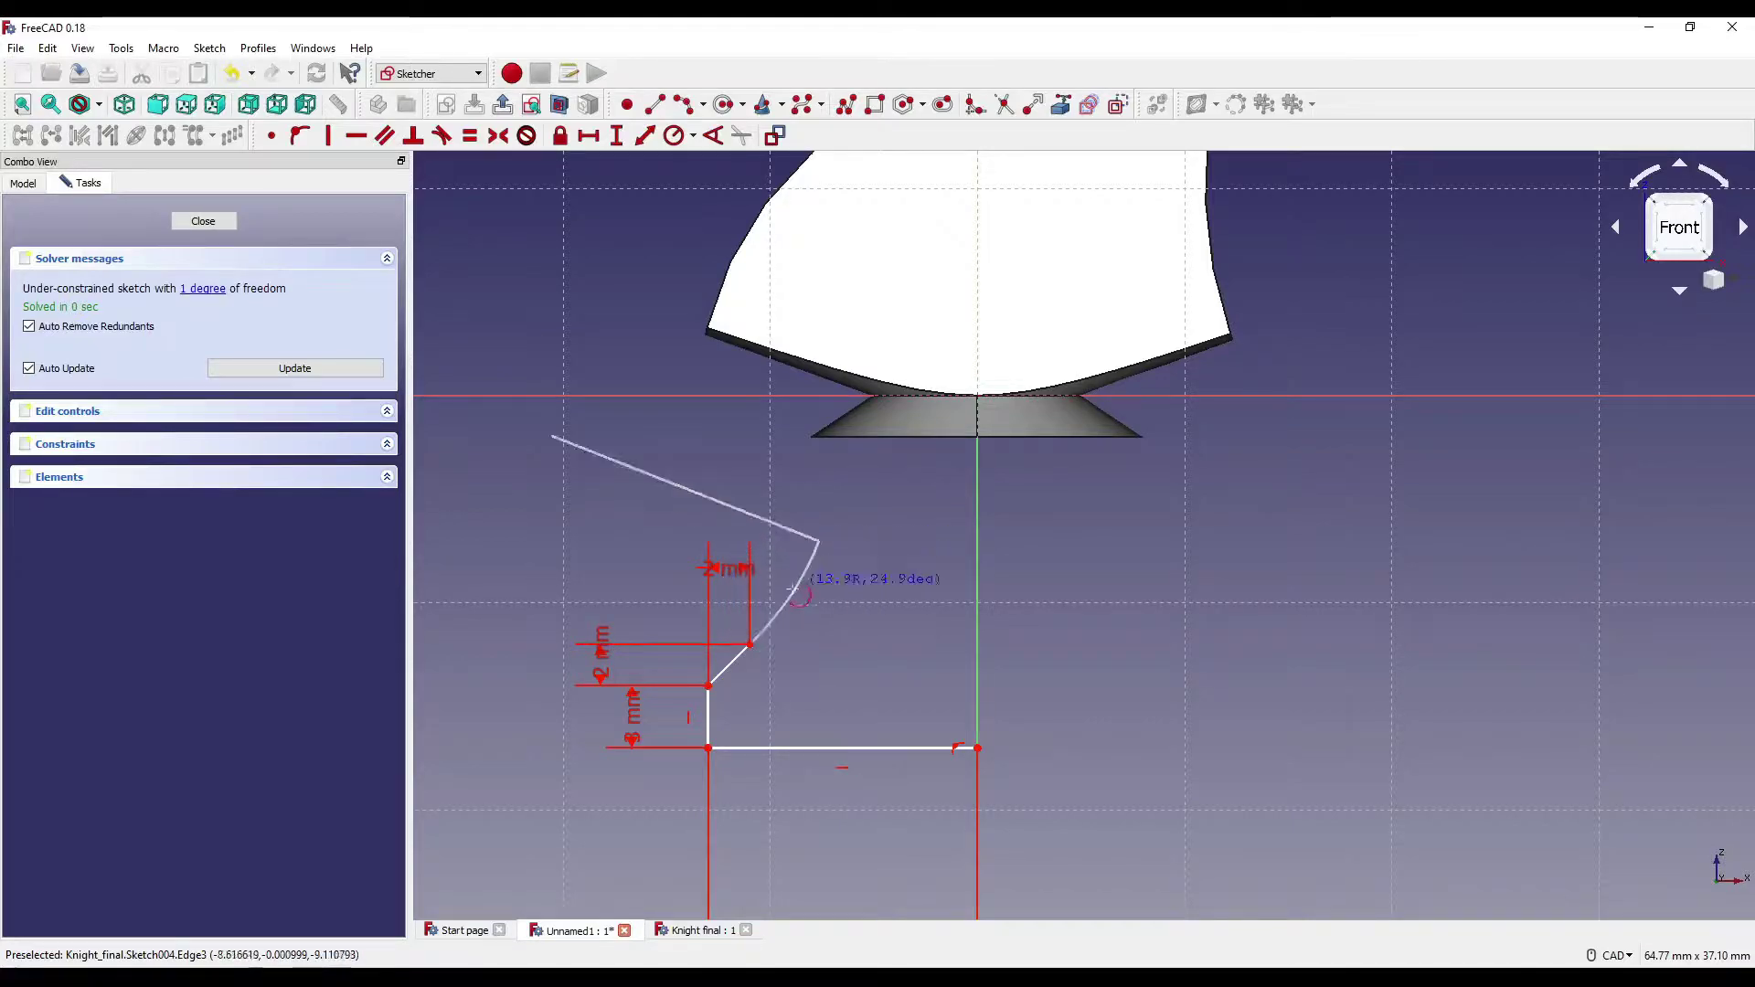
click(768, 578)
key(Escape)
Close the profile with a horizontal line from the arc's upper end to the vertical axis and a vertical line down to the start point.
mouse_move(1068, 586)
middle_down()
mouse_move(1122, 490)
mouse_move(1141, 525)
middle_up()
middle_drag(710, 299, 676, 273)
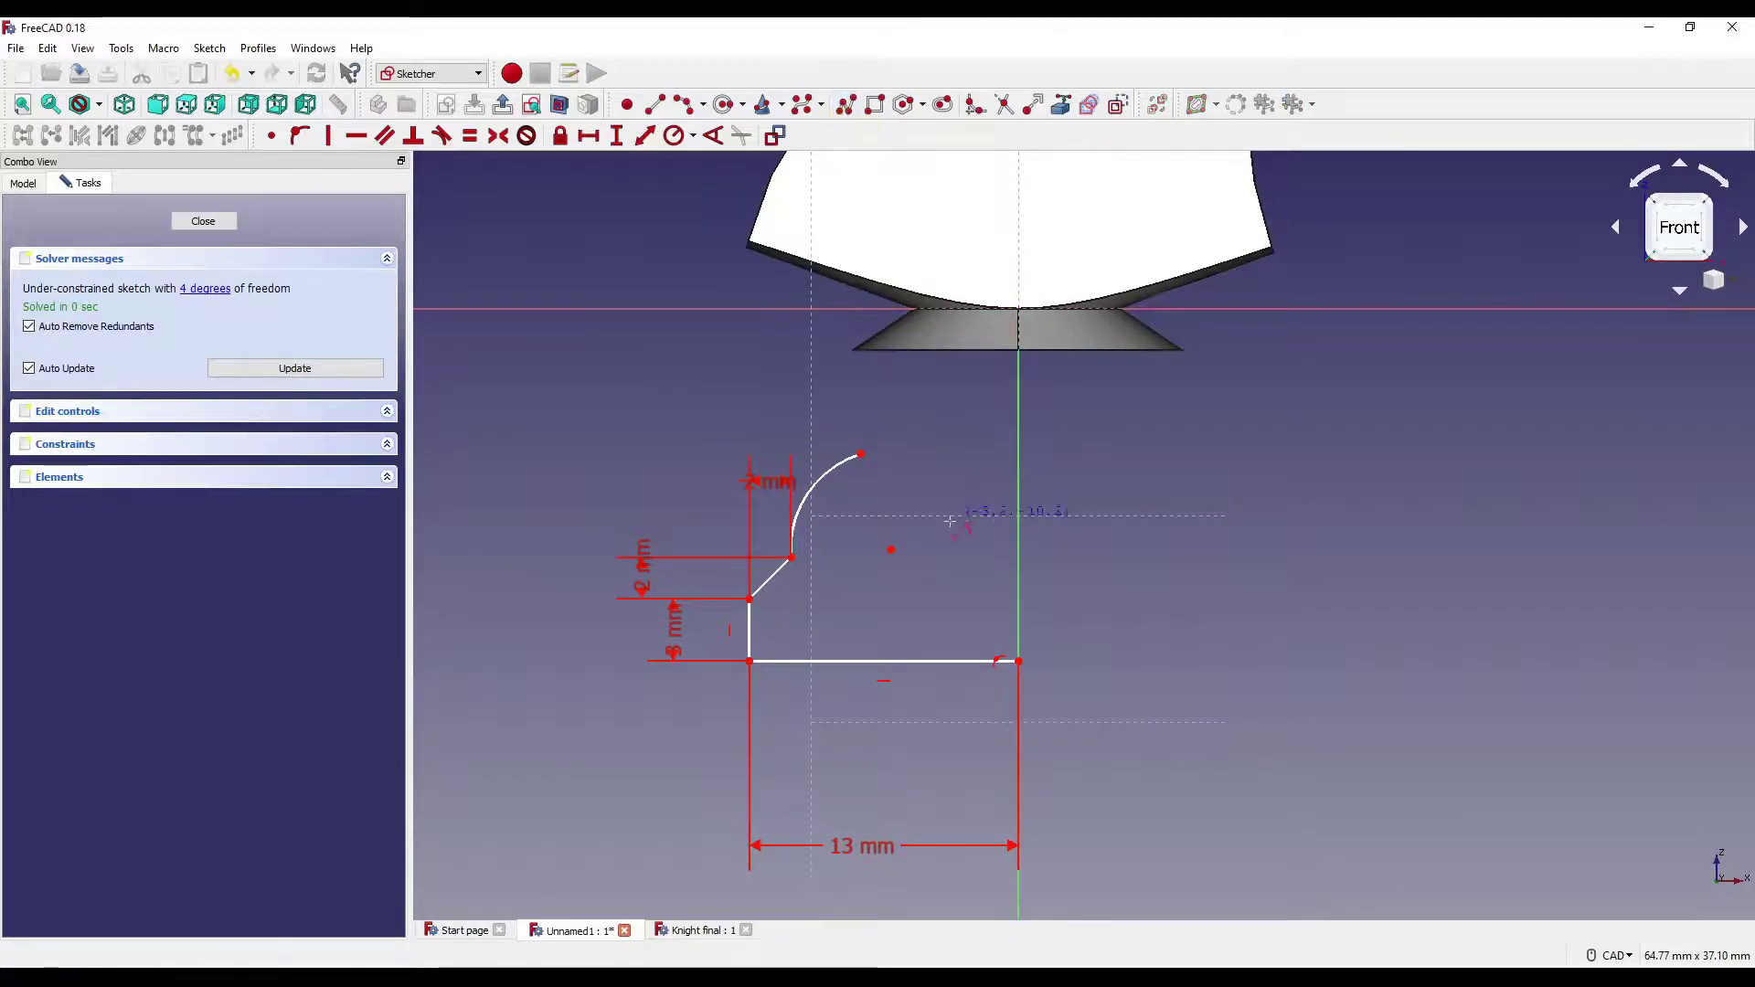
click(862, 454)
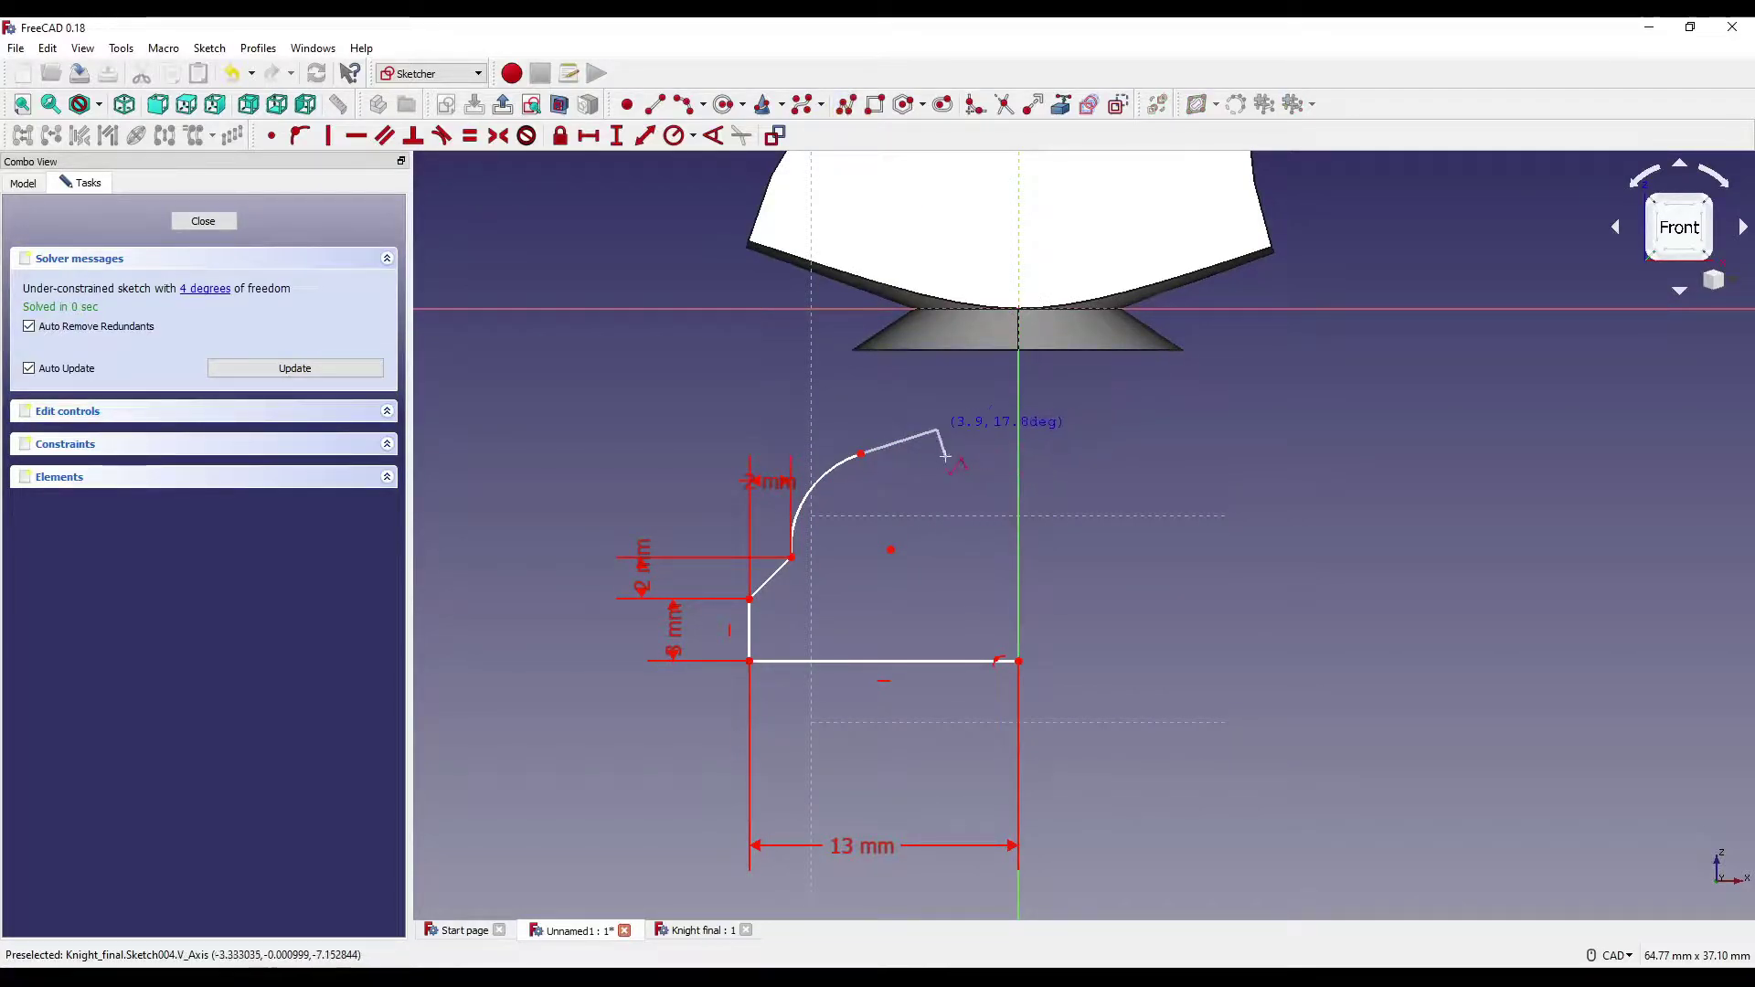
click(1018, 451)
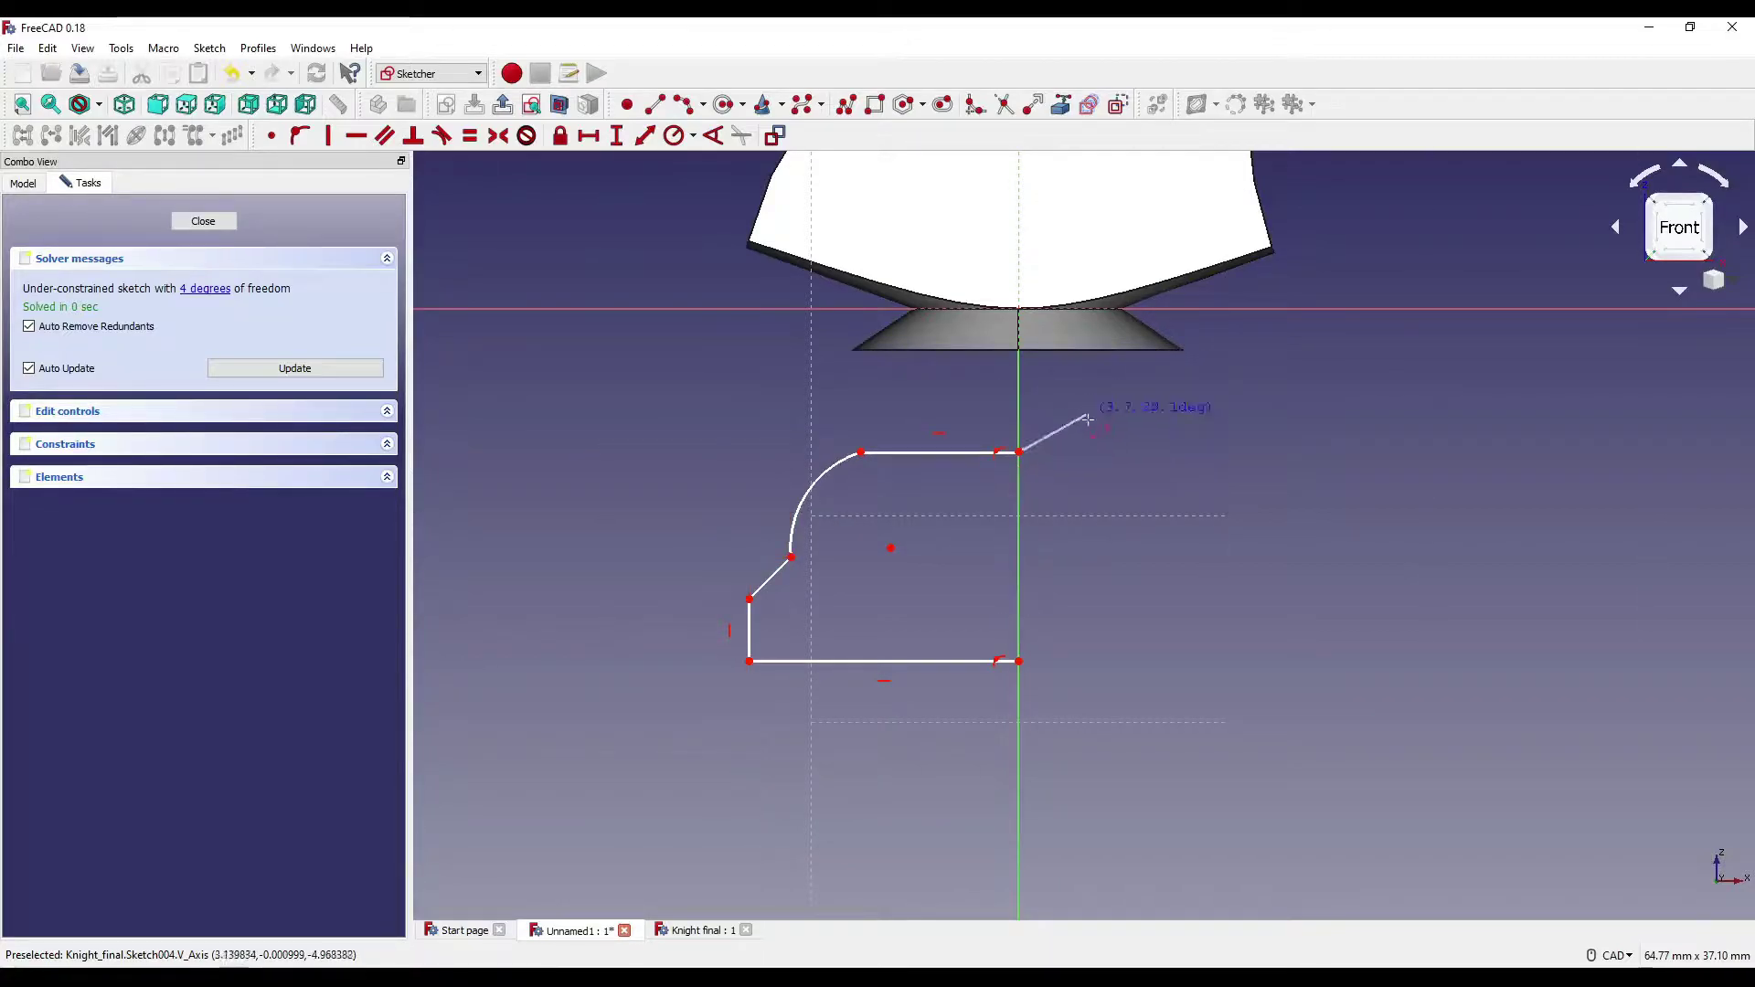
click(1019, 661)
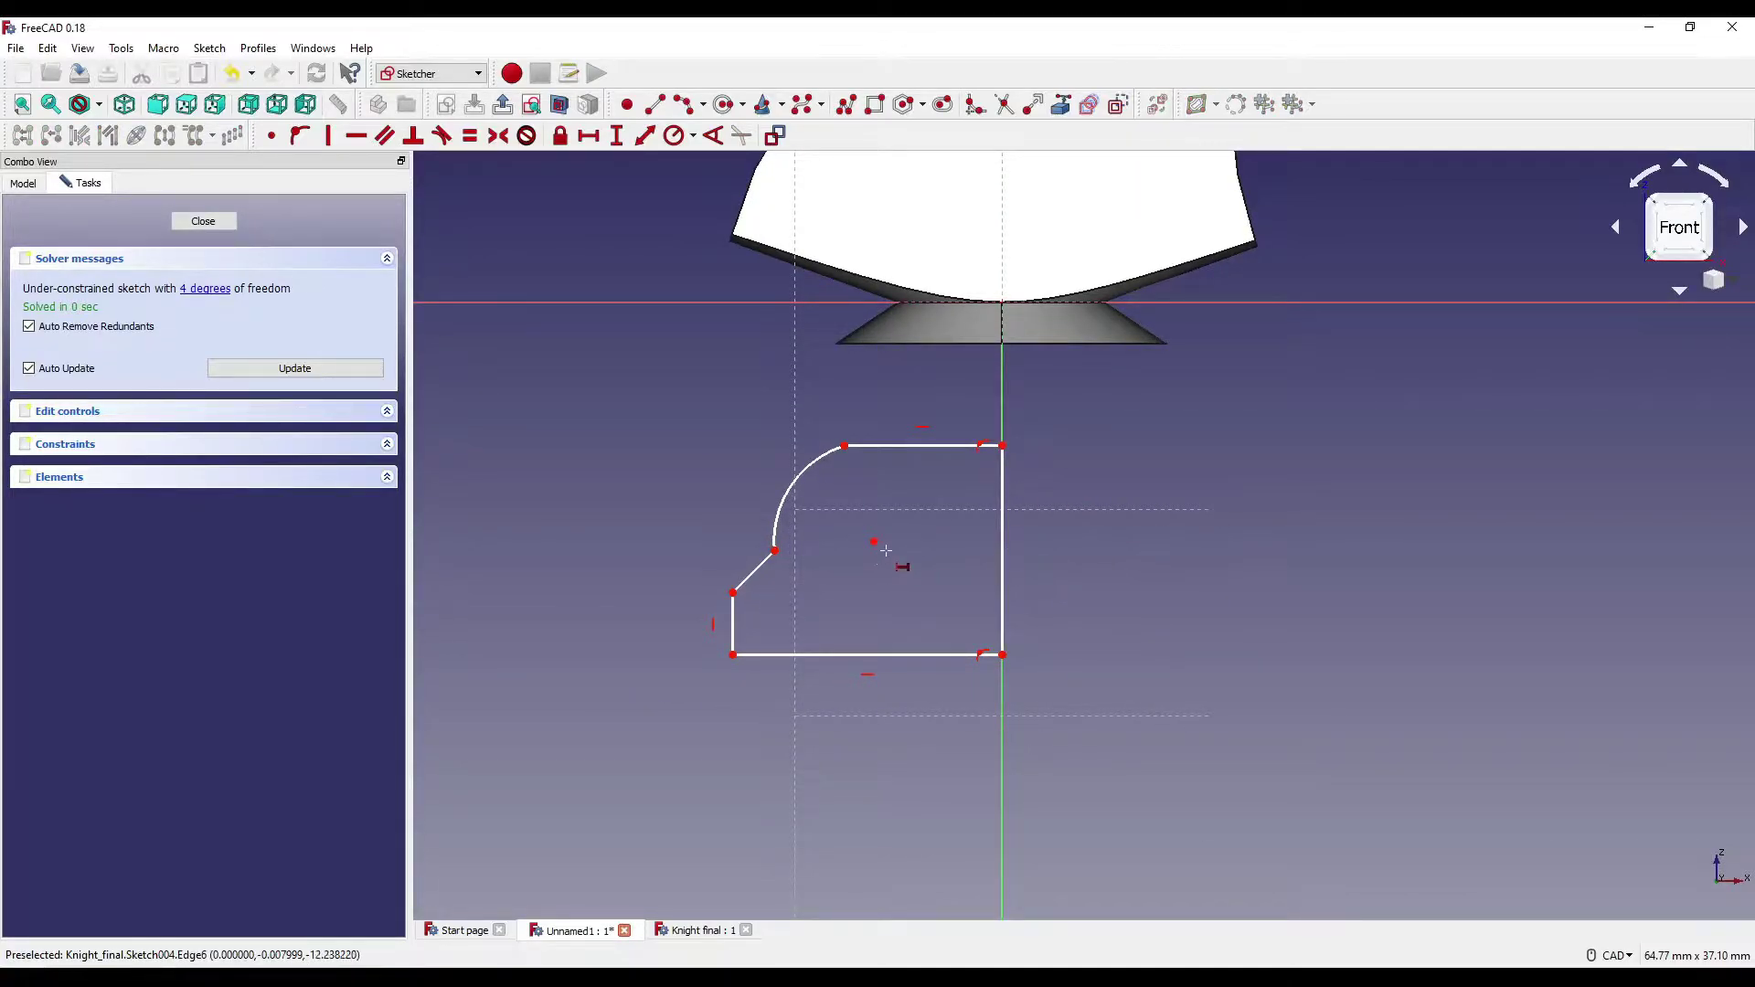
Constrain the arc's center 6.5 mm horizontally from the vertical axis and set the top line's length to 8 mm.
click(1004, 450)
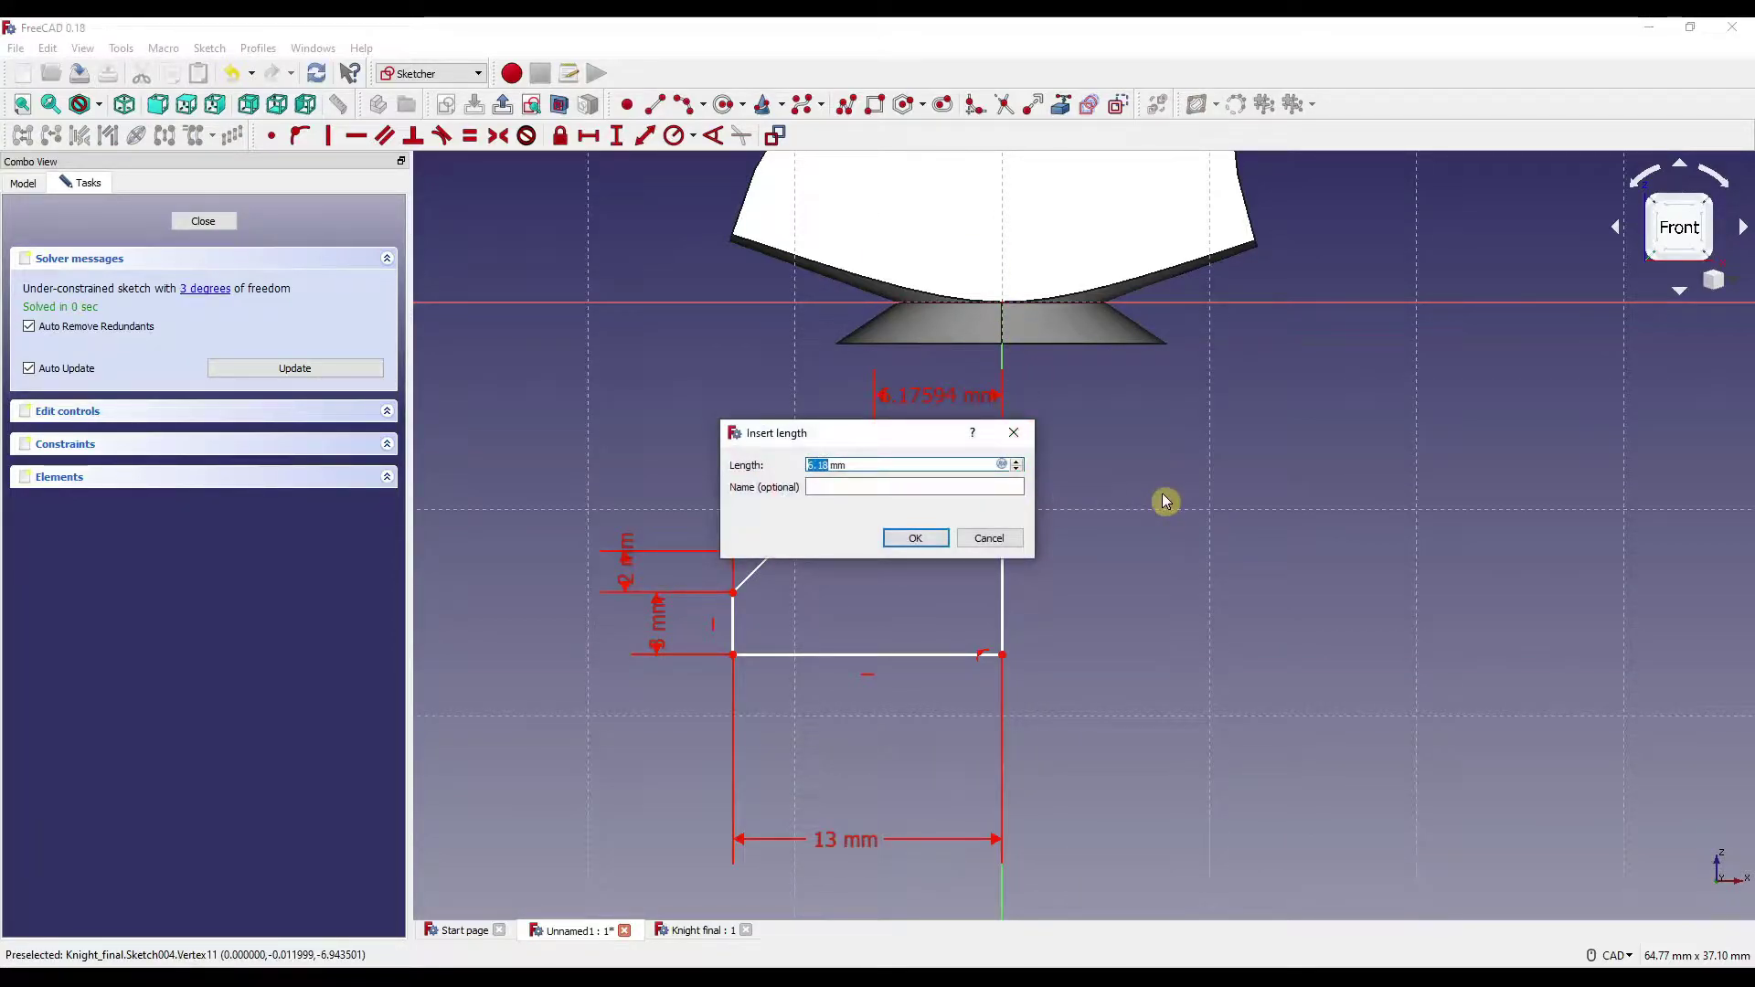
text(6.5)
key(Return)
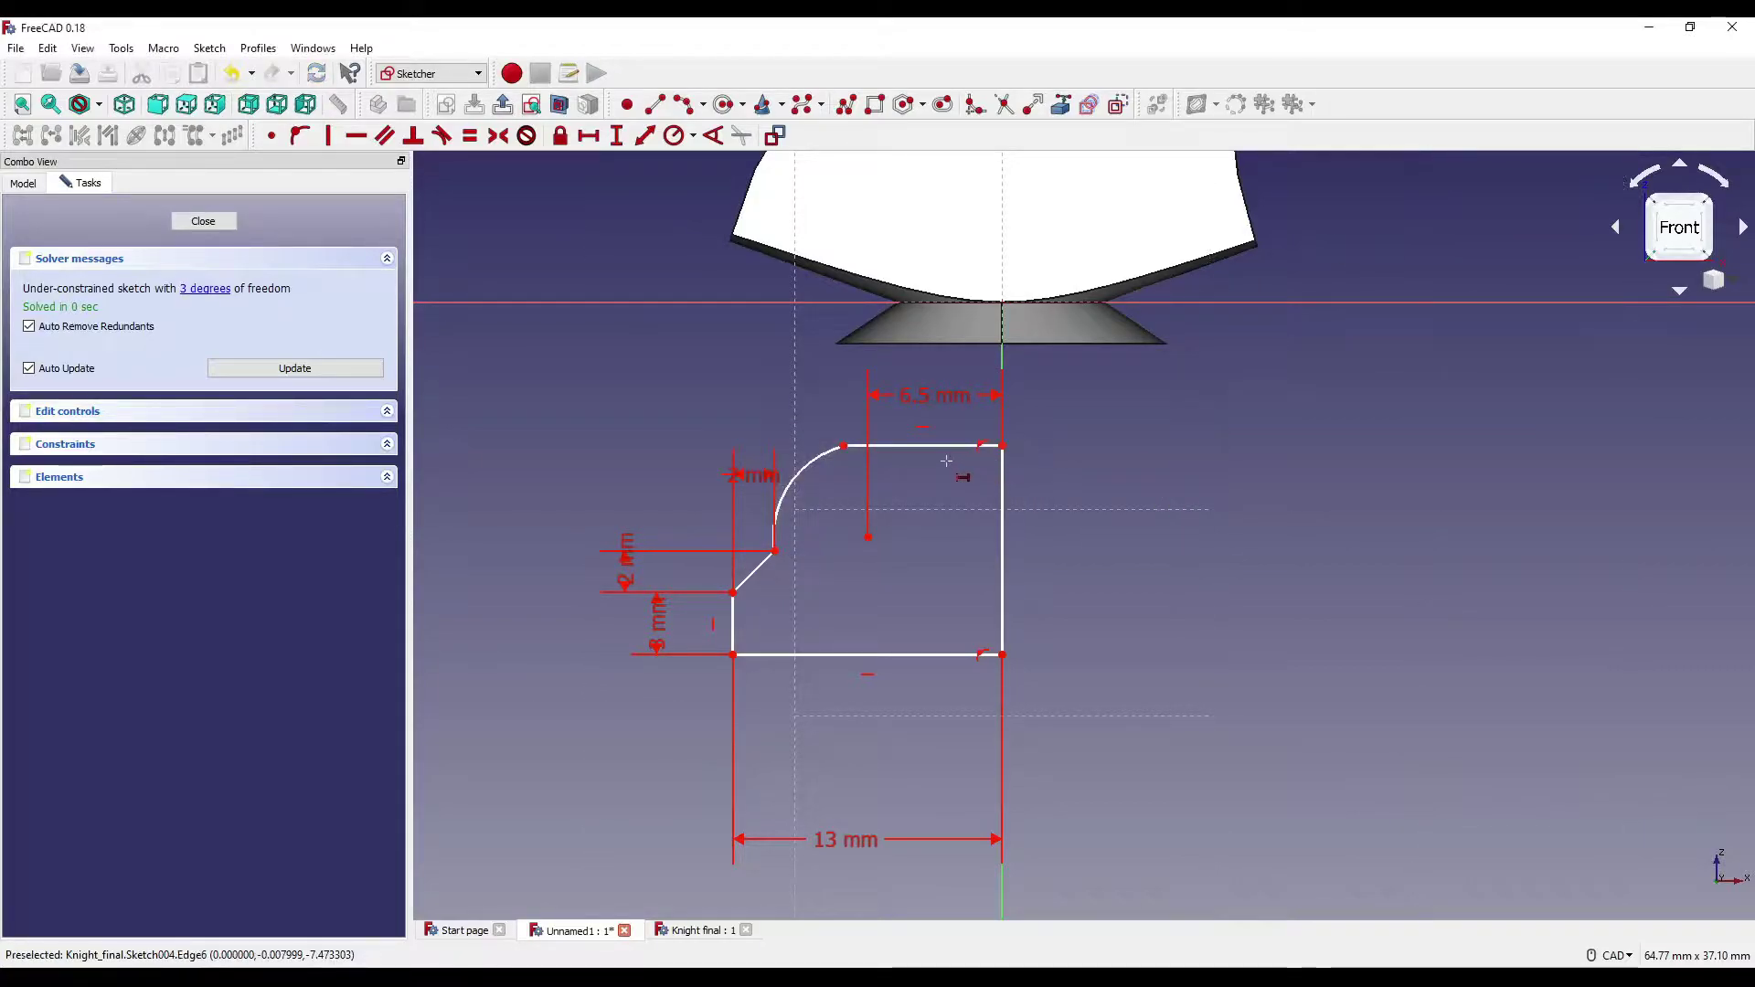
click(910, 449)
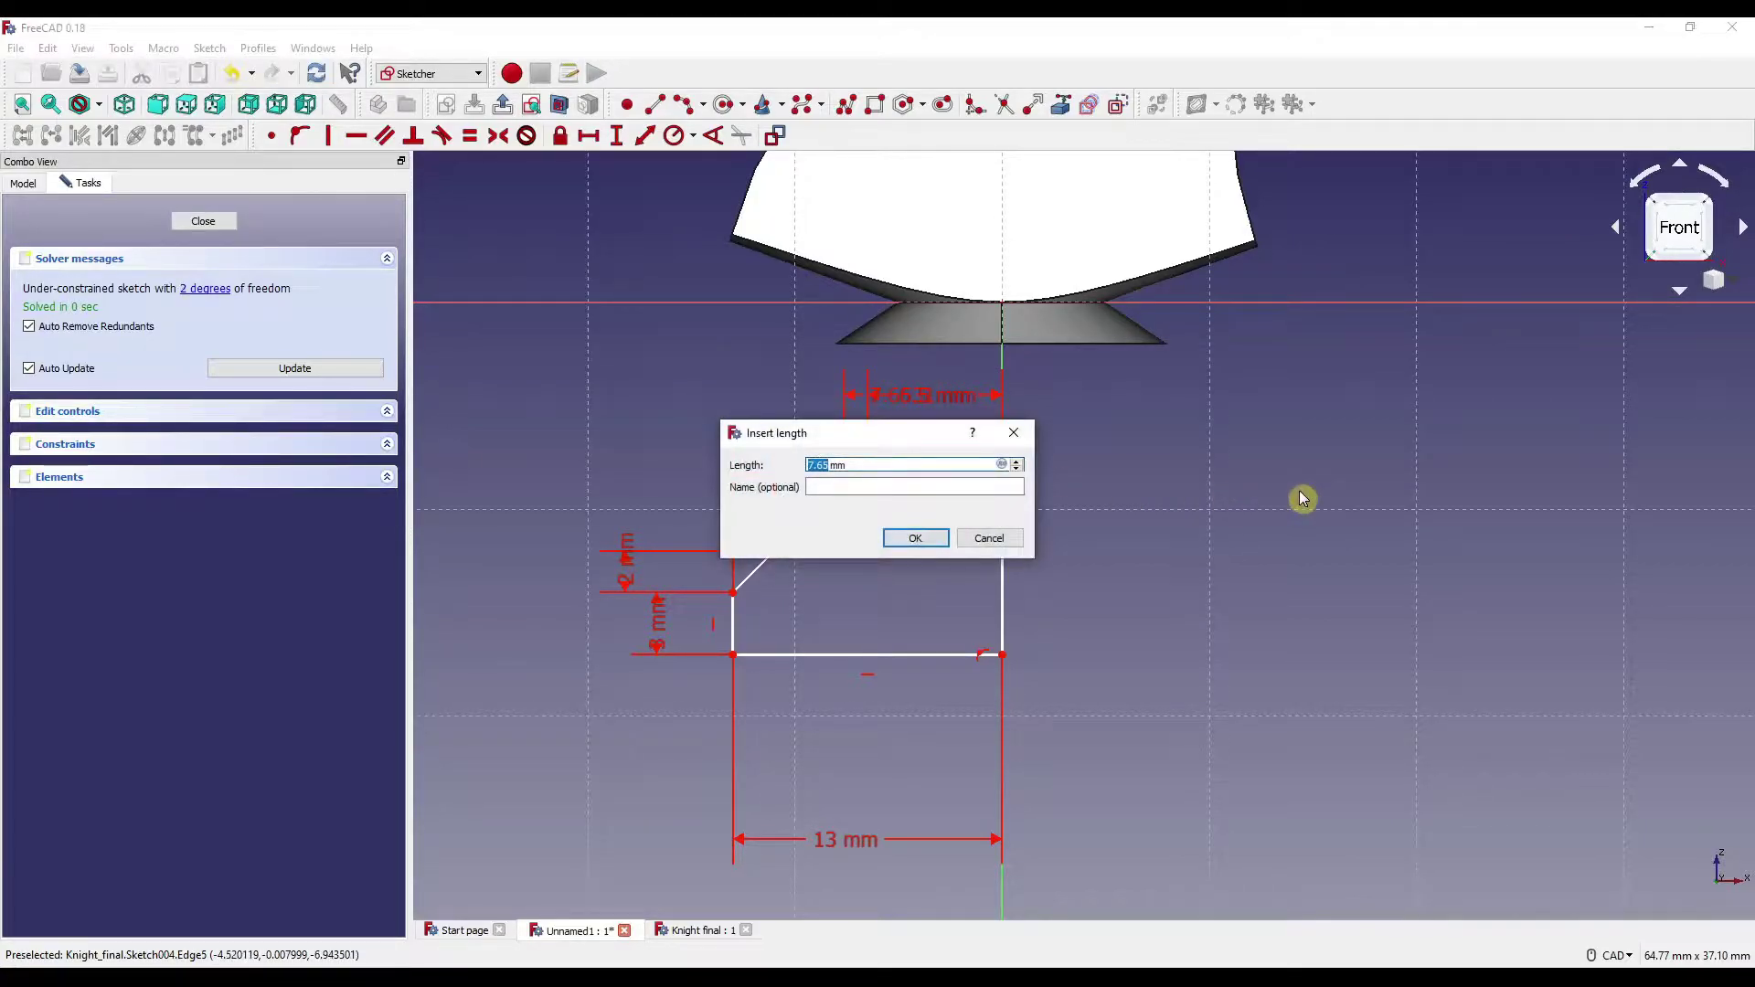
text(8)
key(Return)
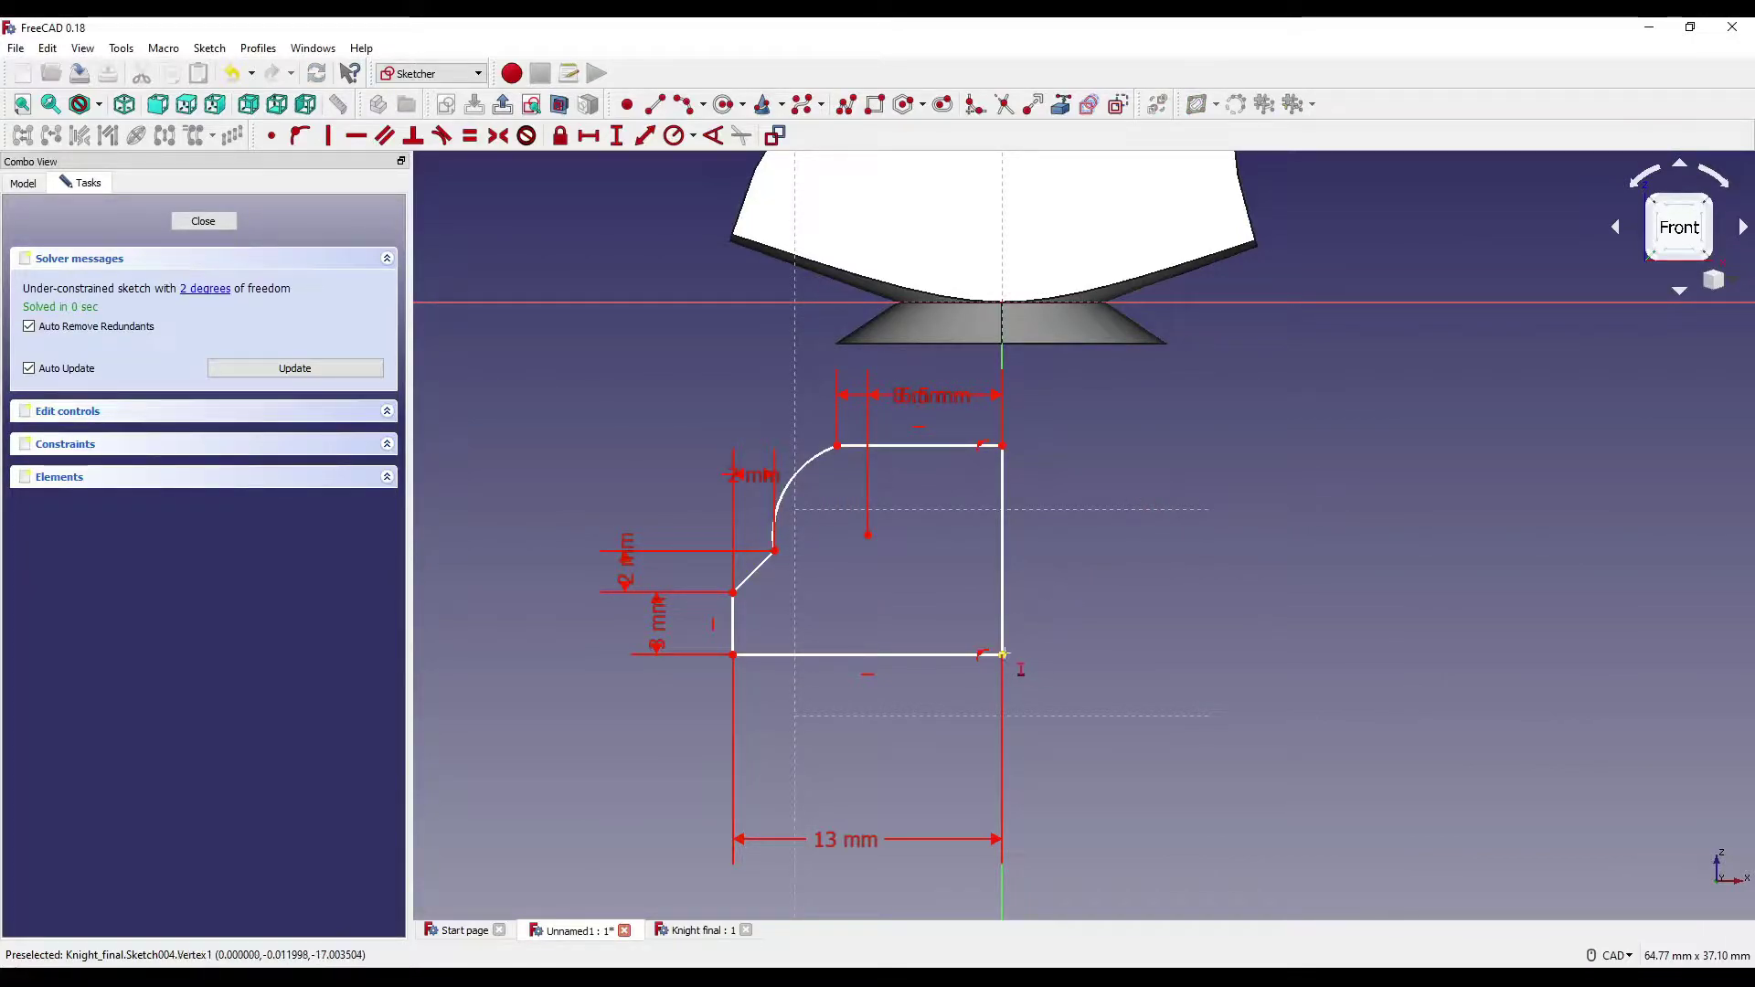
Constrain the profile's corners on the vertical axis to the origin: the bottom one 13 mm below it and the top one 2 mm below it.
click(1003, 303)
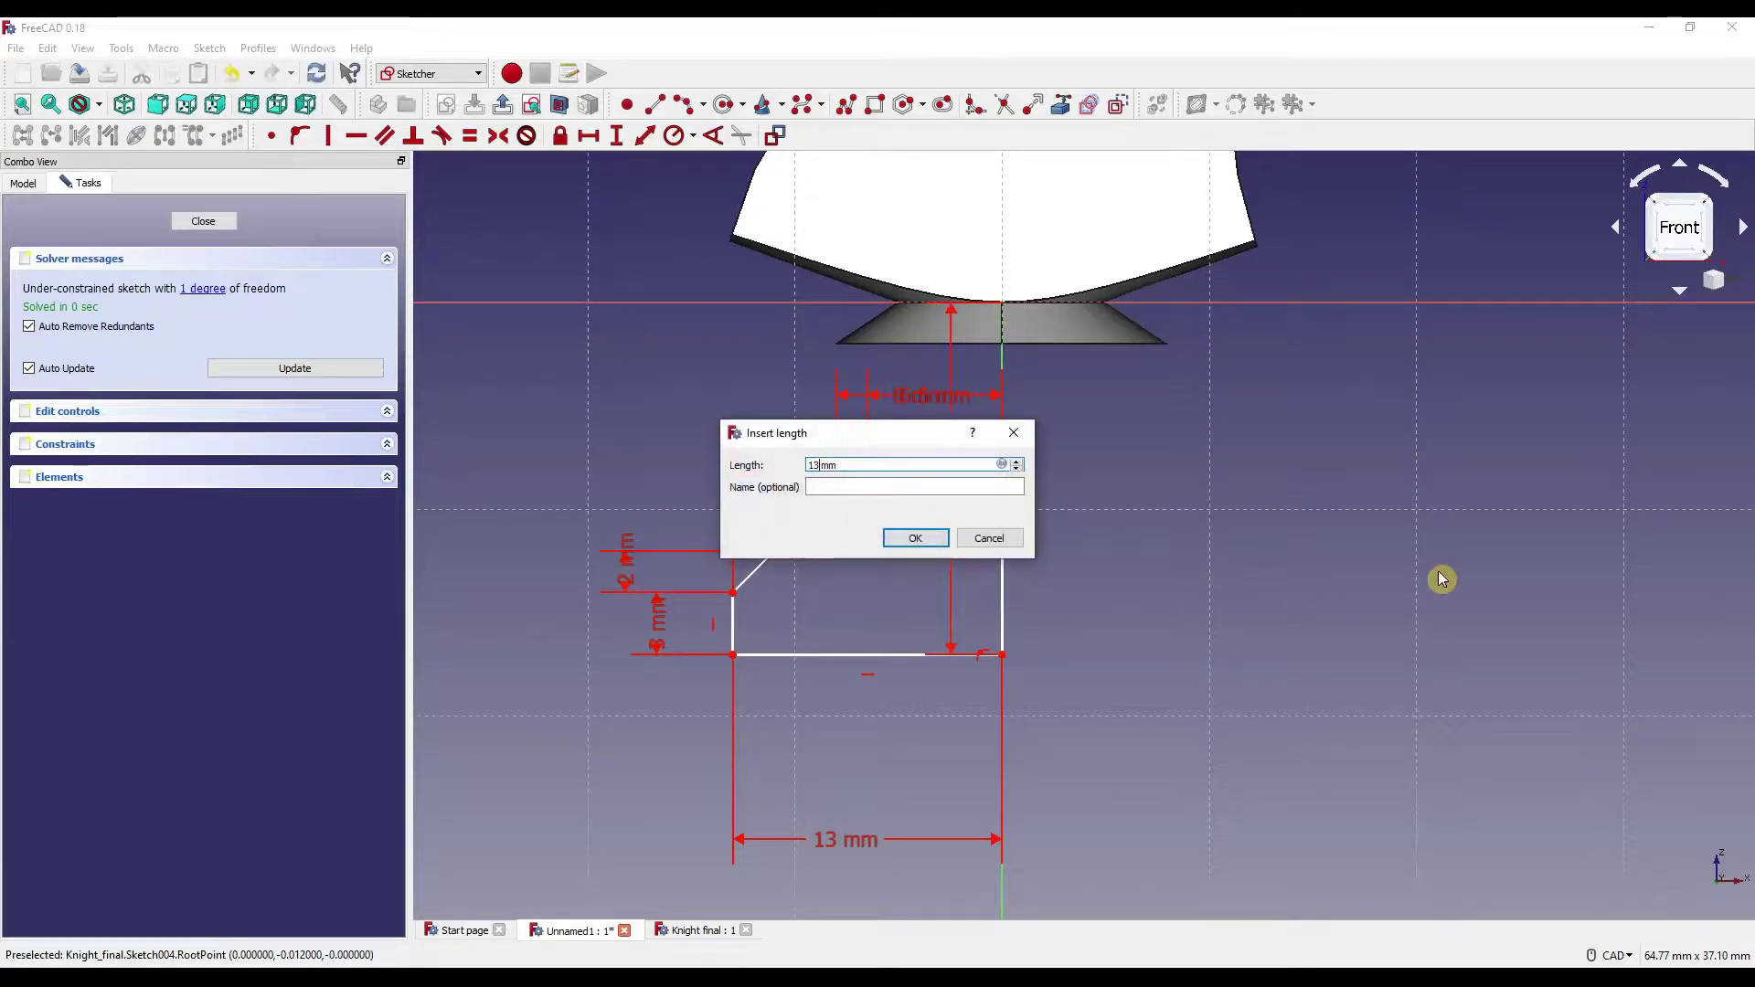
key(Return)
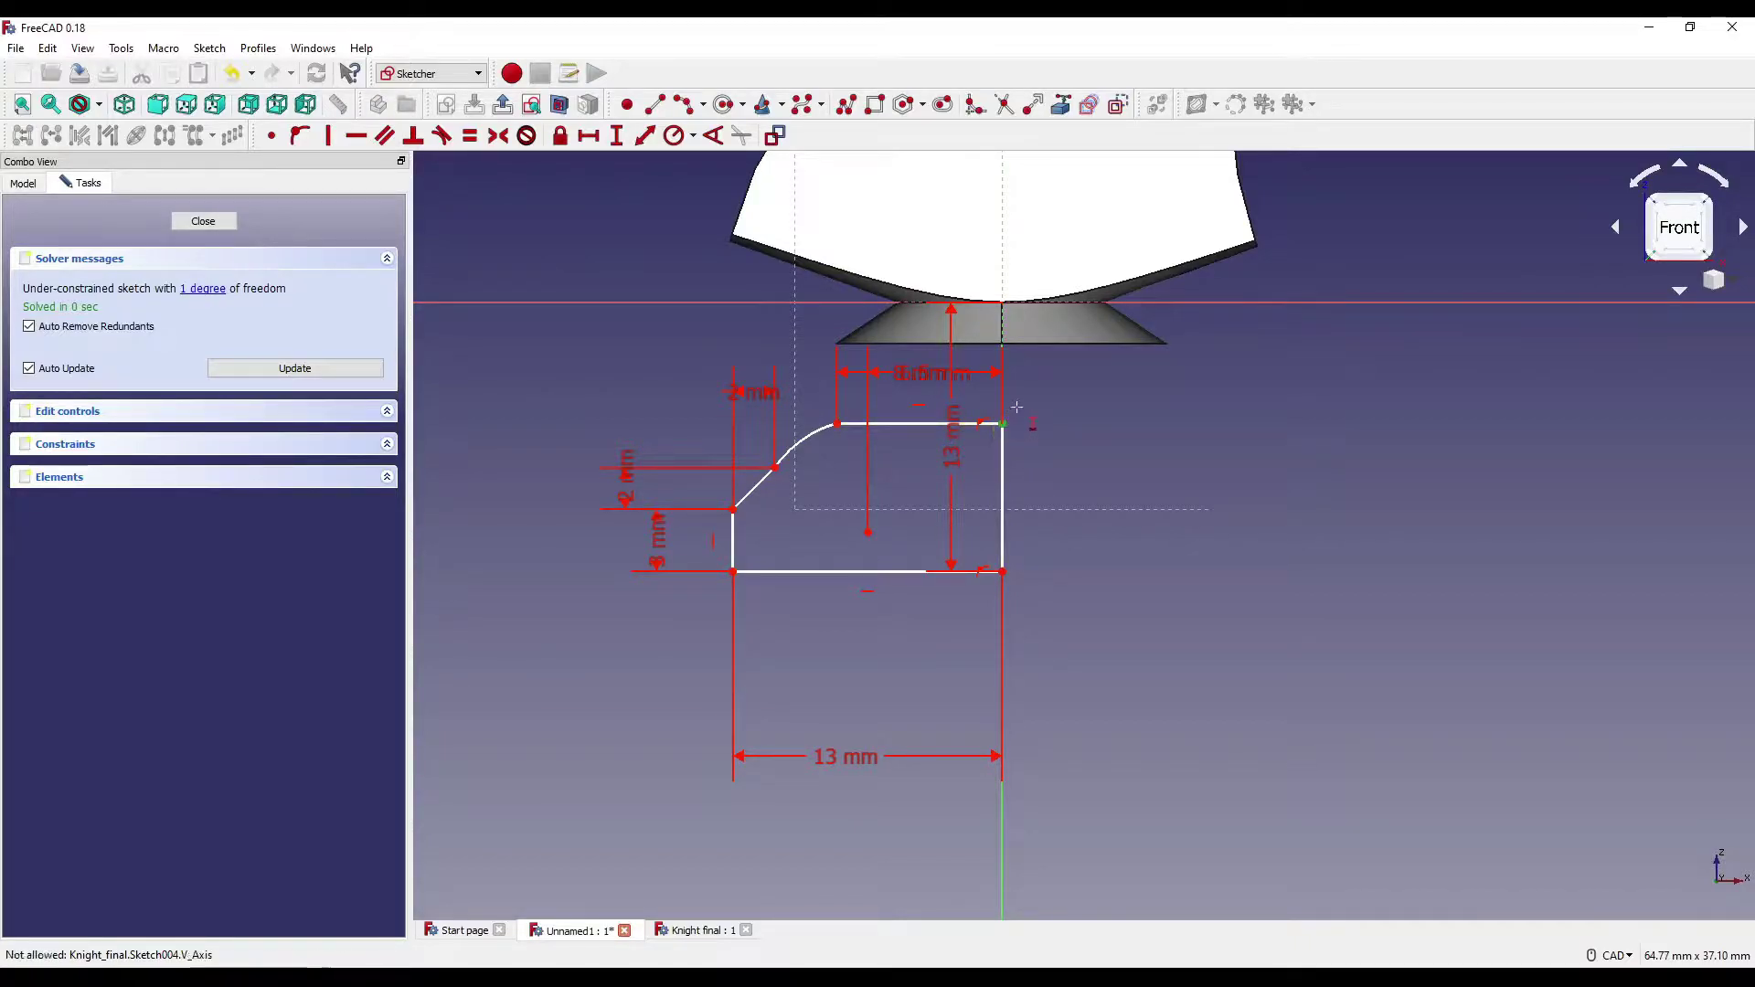
click(1003, 303)
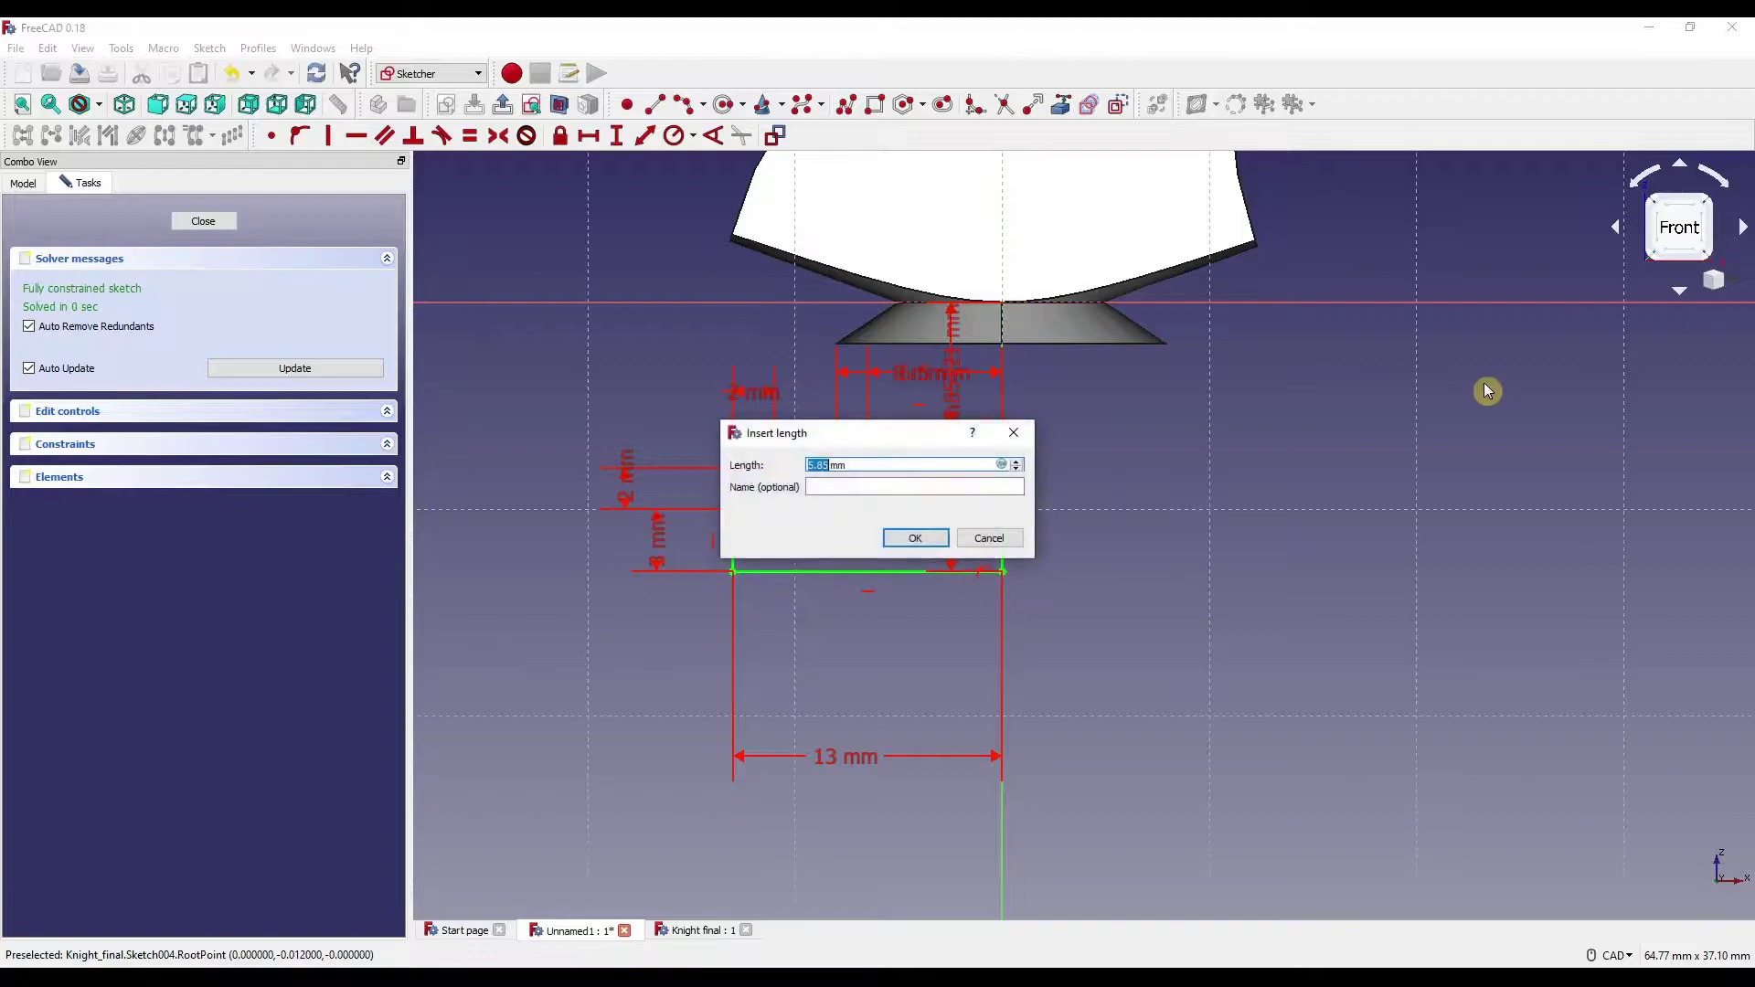
text(2)
key(Return)
right_click(1474, 392)
Check how the arc's upper end meets the lower edge of the knight's neck, and close the sketch.
middle_drag(1187, 374, 1325, 455)
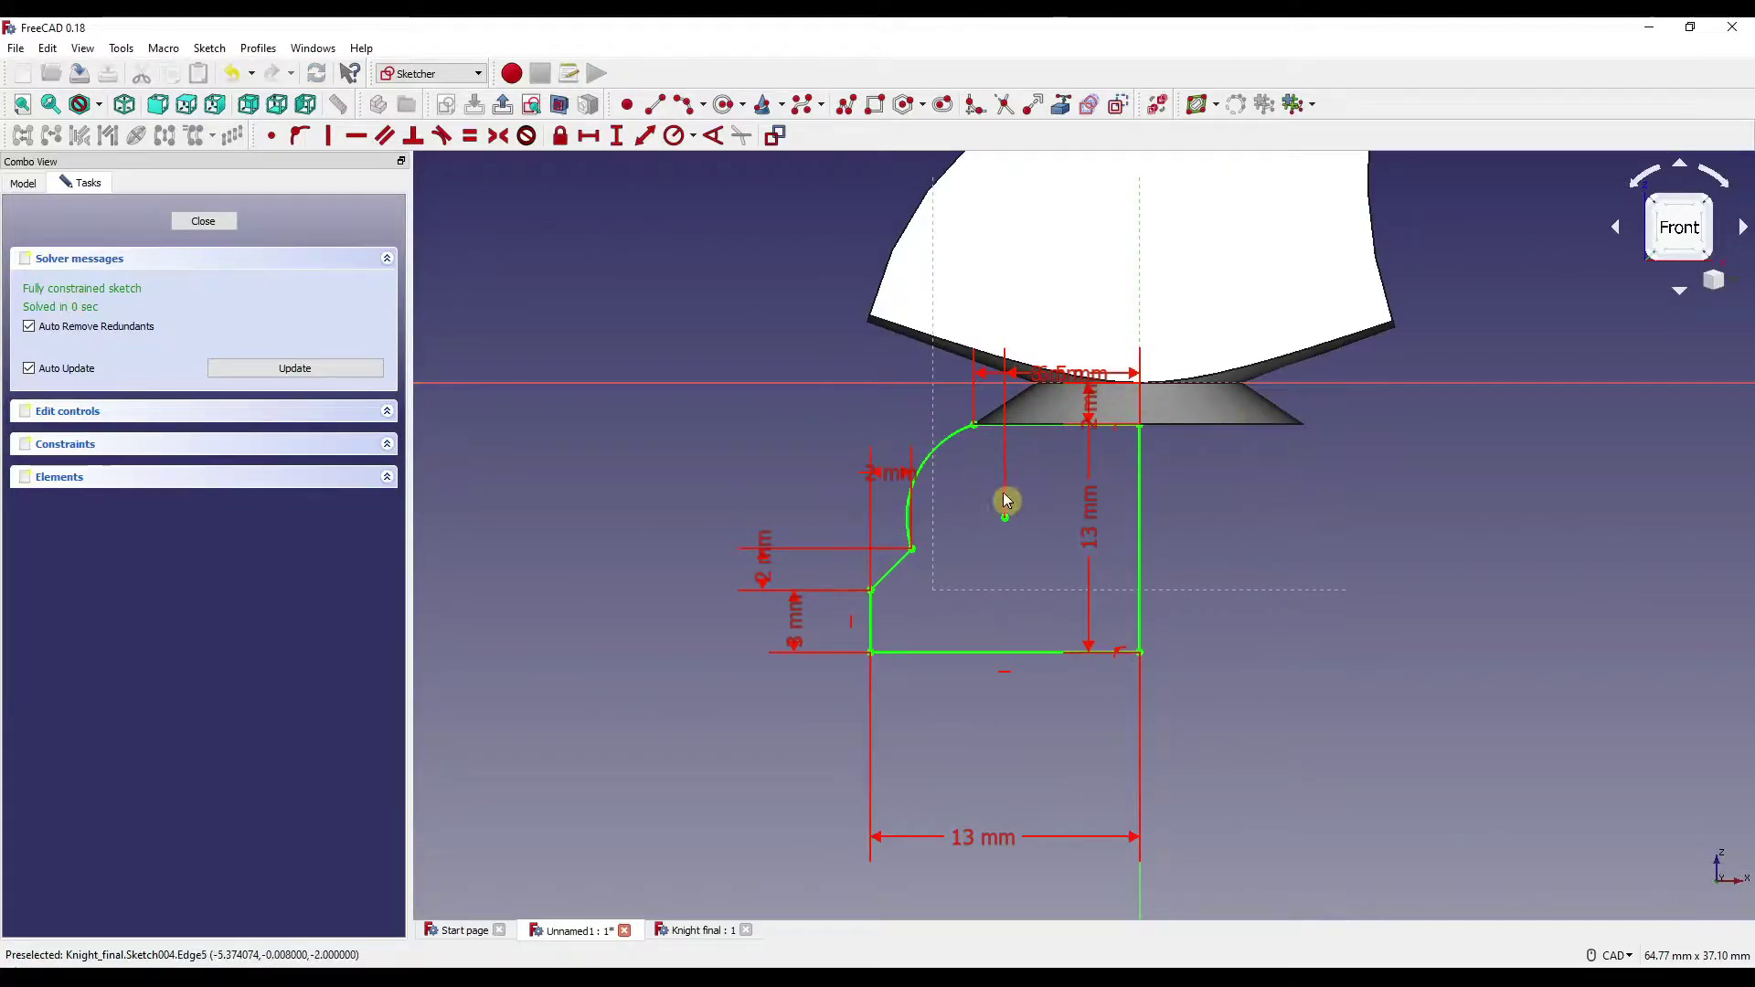
scroll(1001, 503, up, 2)
scroll(964, 365, up, 5)
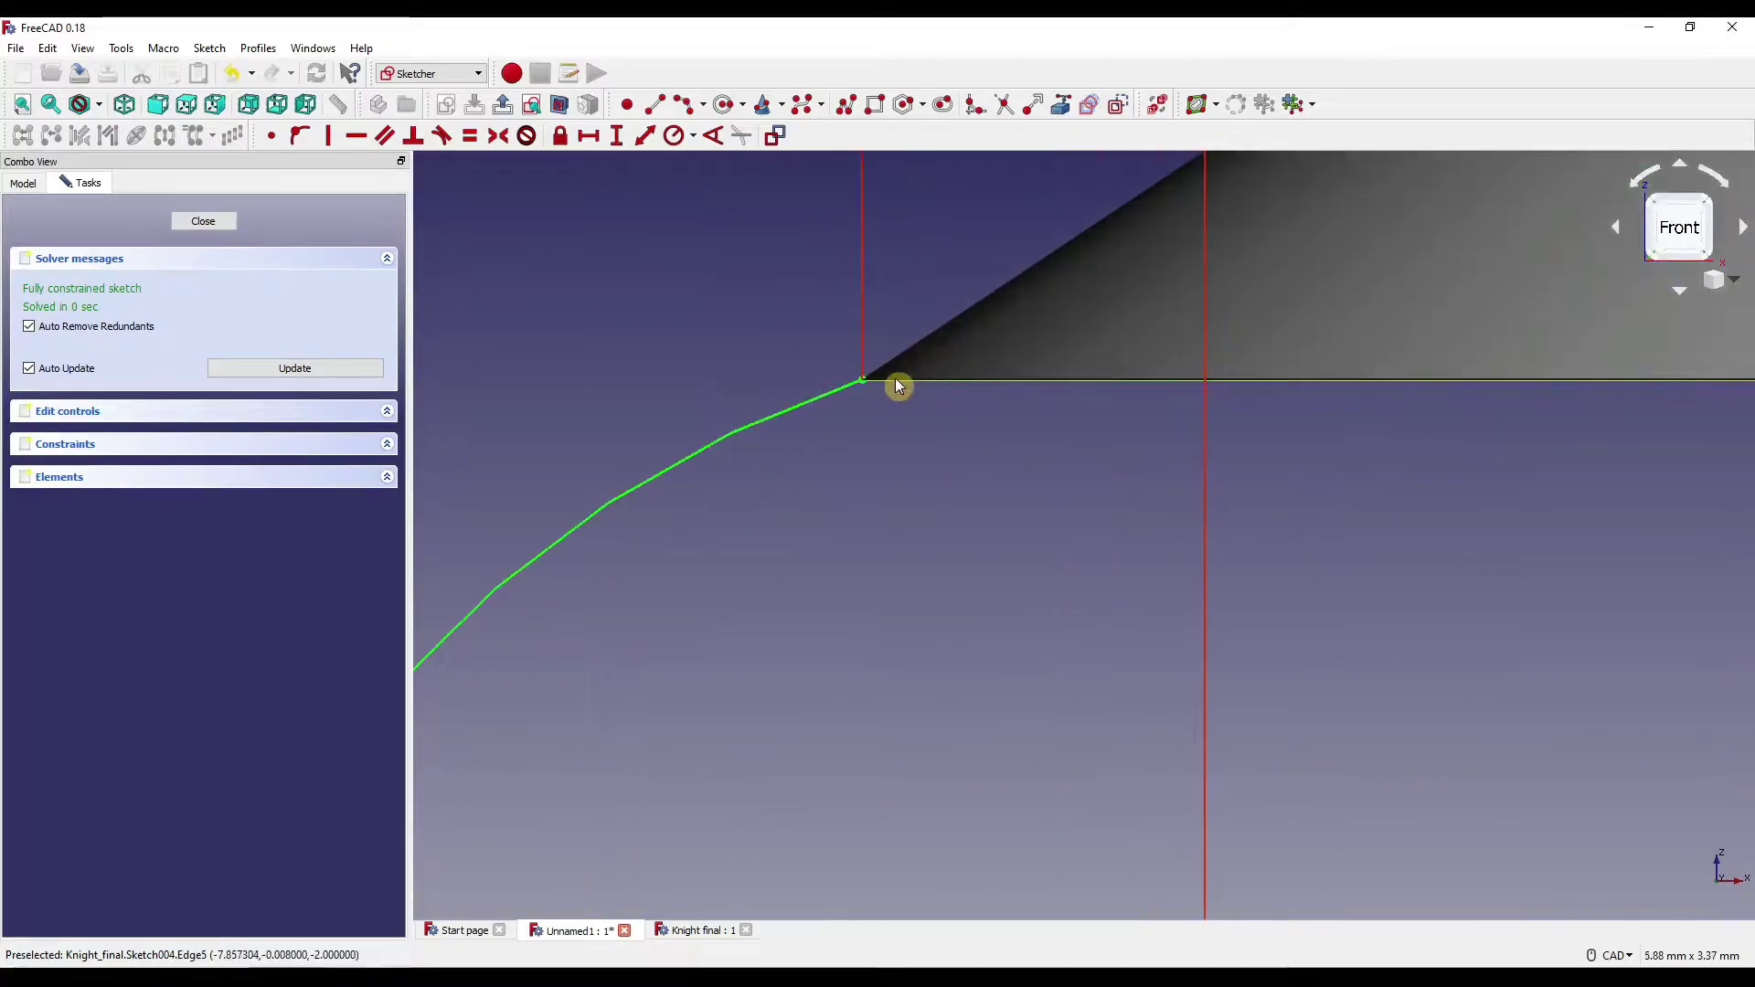
scroll(898, 386, down, 7)
scroll(996, 558, down, 5)
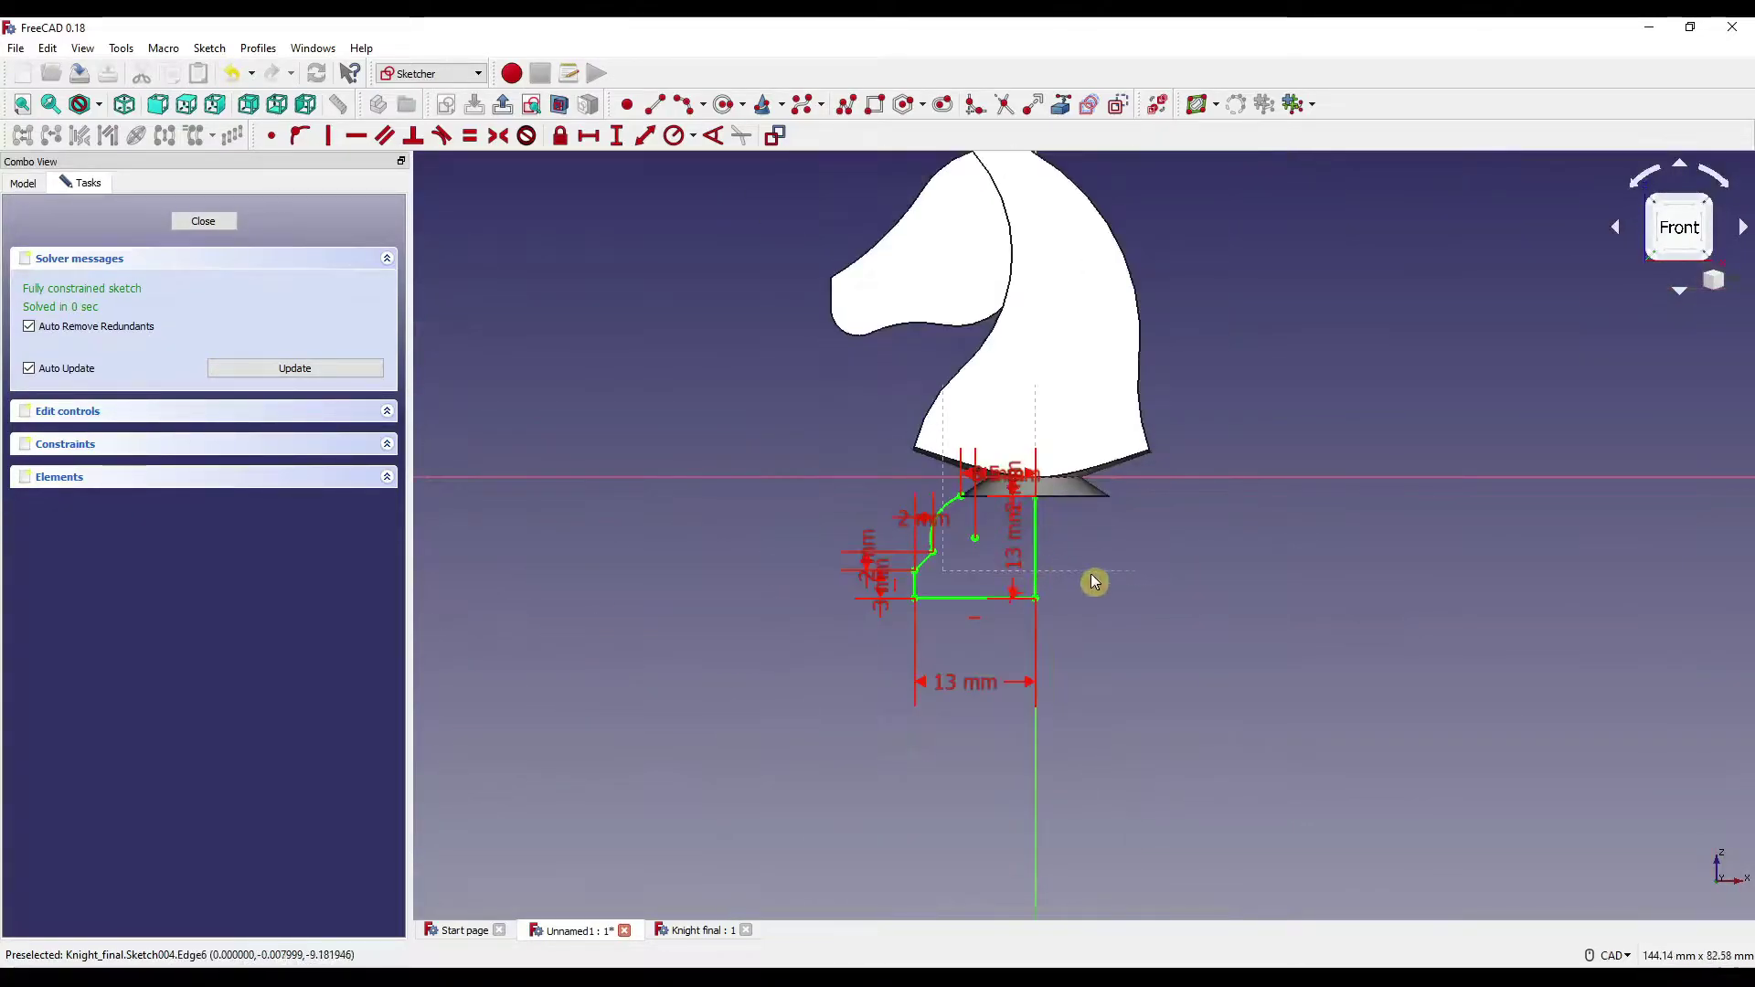
click(206, 223)
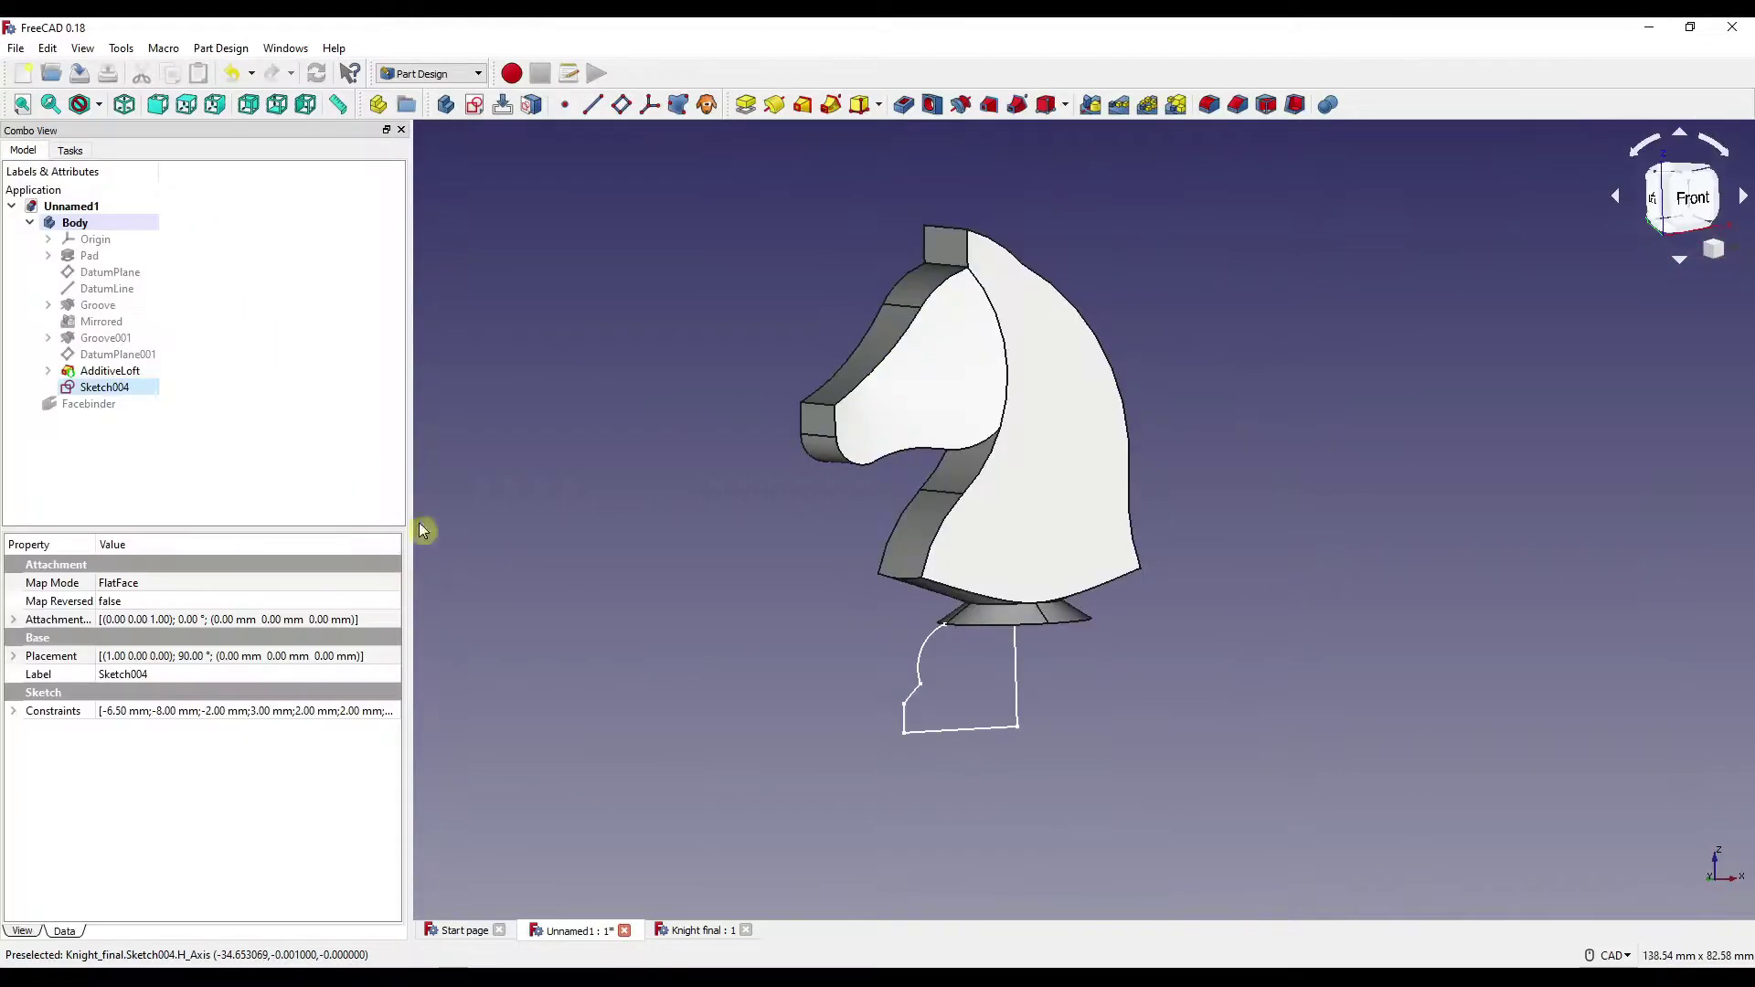
Revolve the base profile sketch 360° about the vertical sketch axis.
click(107, 388)
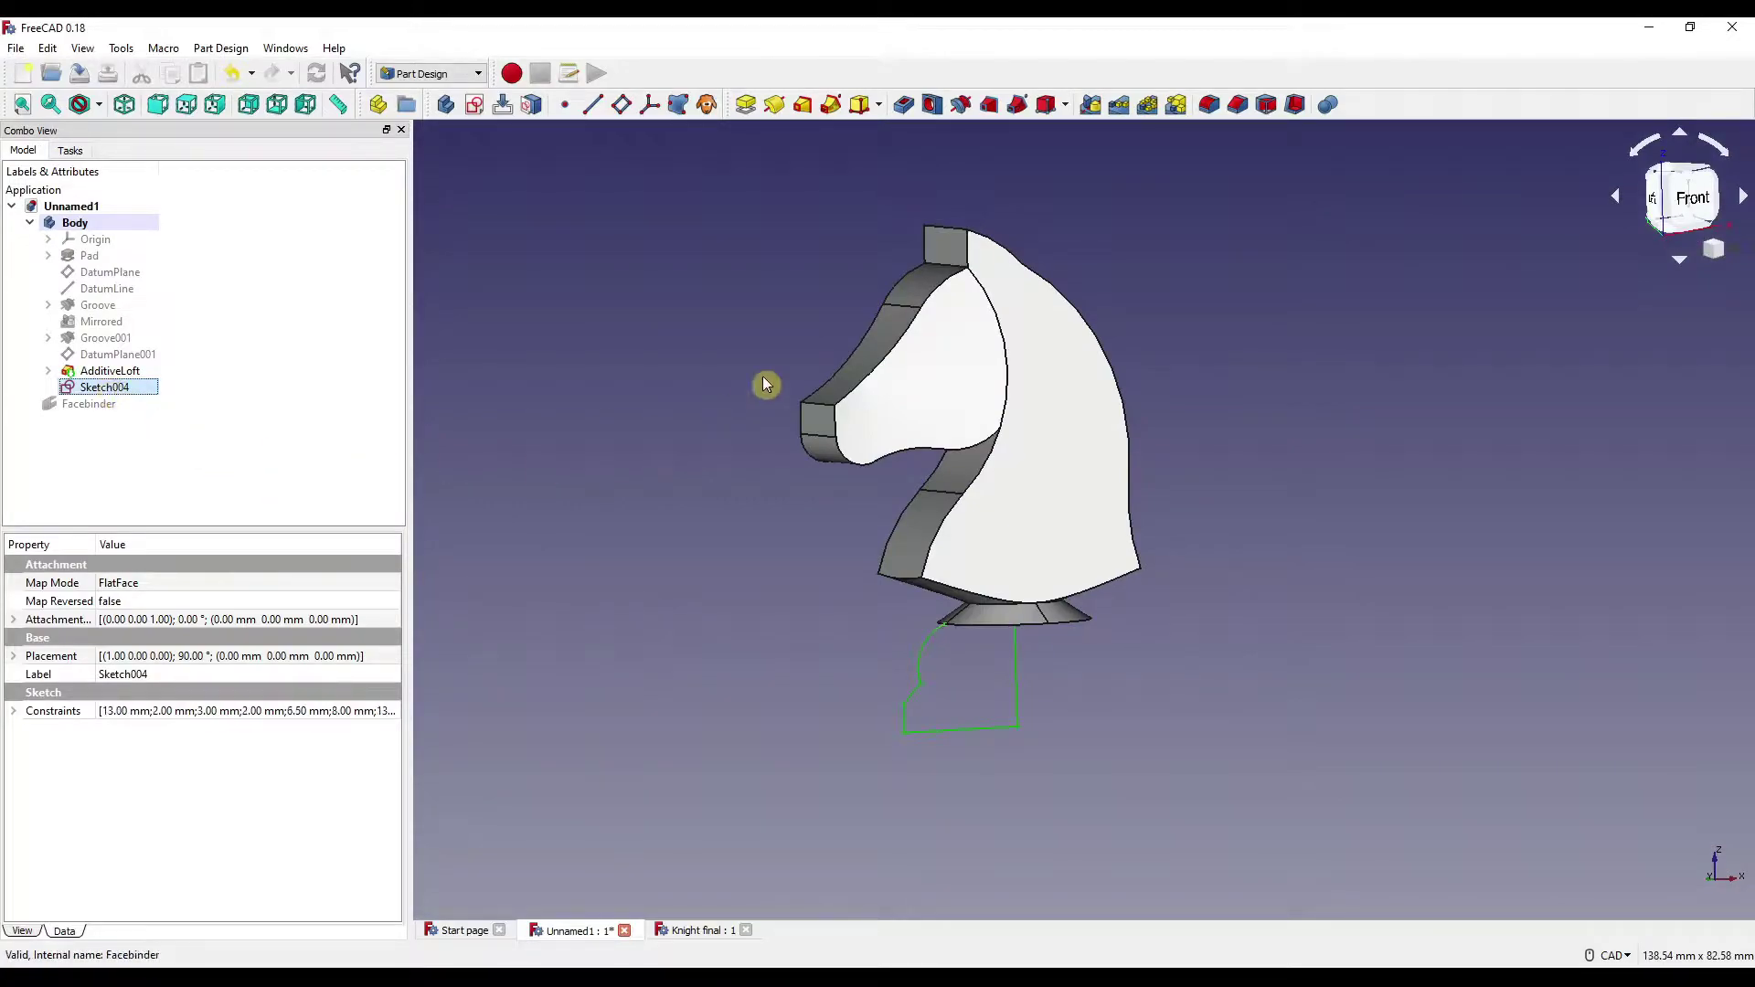
click(777, 107)
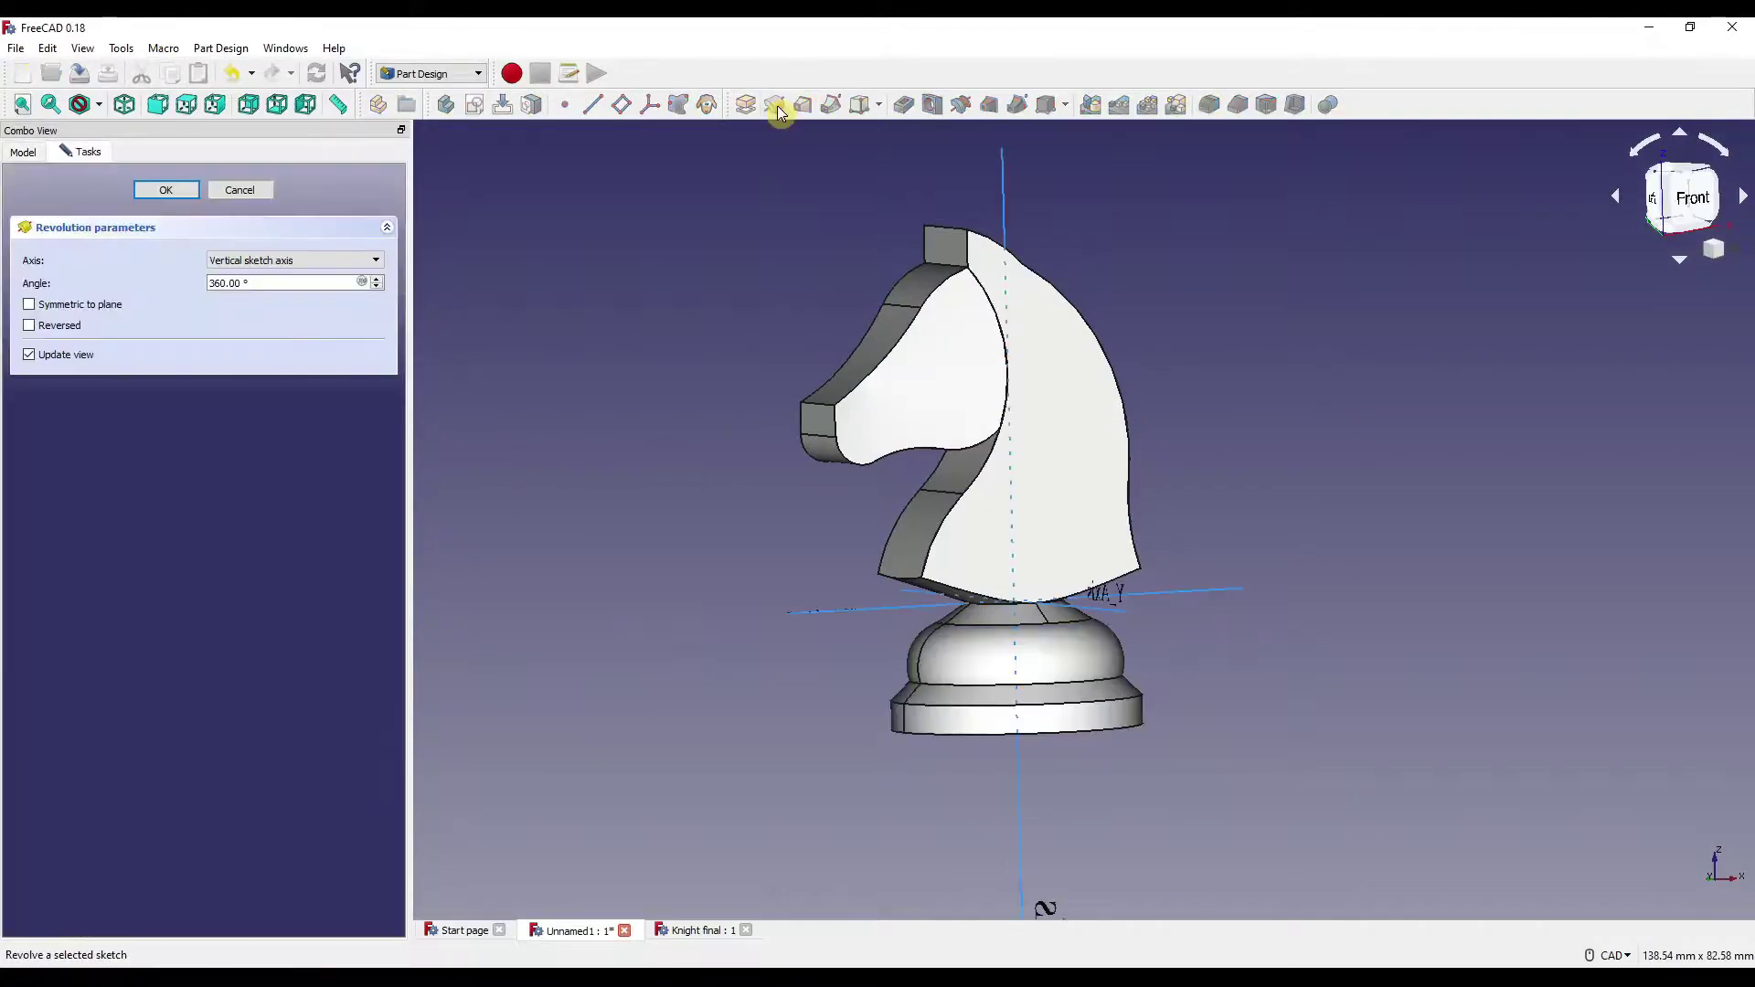
scroll(968, 667, up, 3)
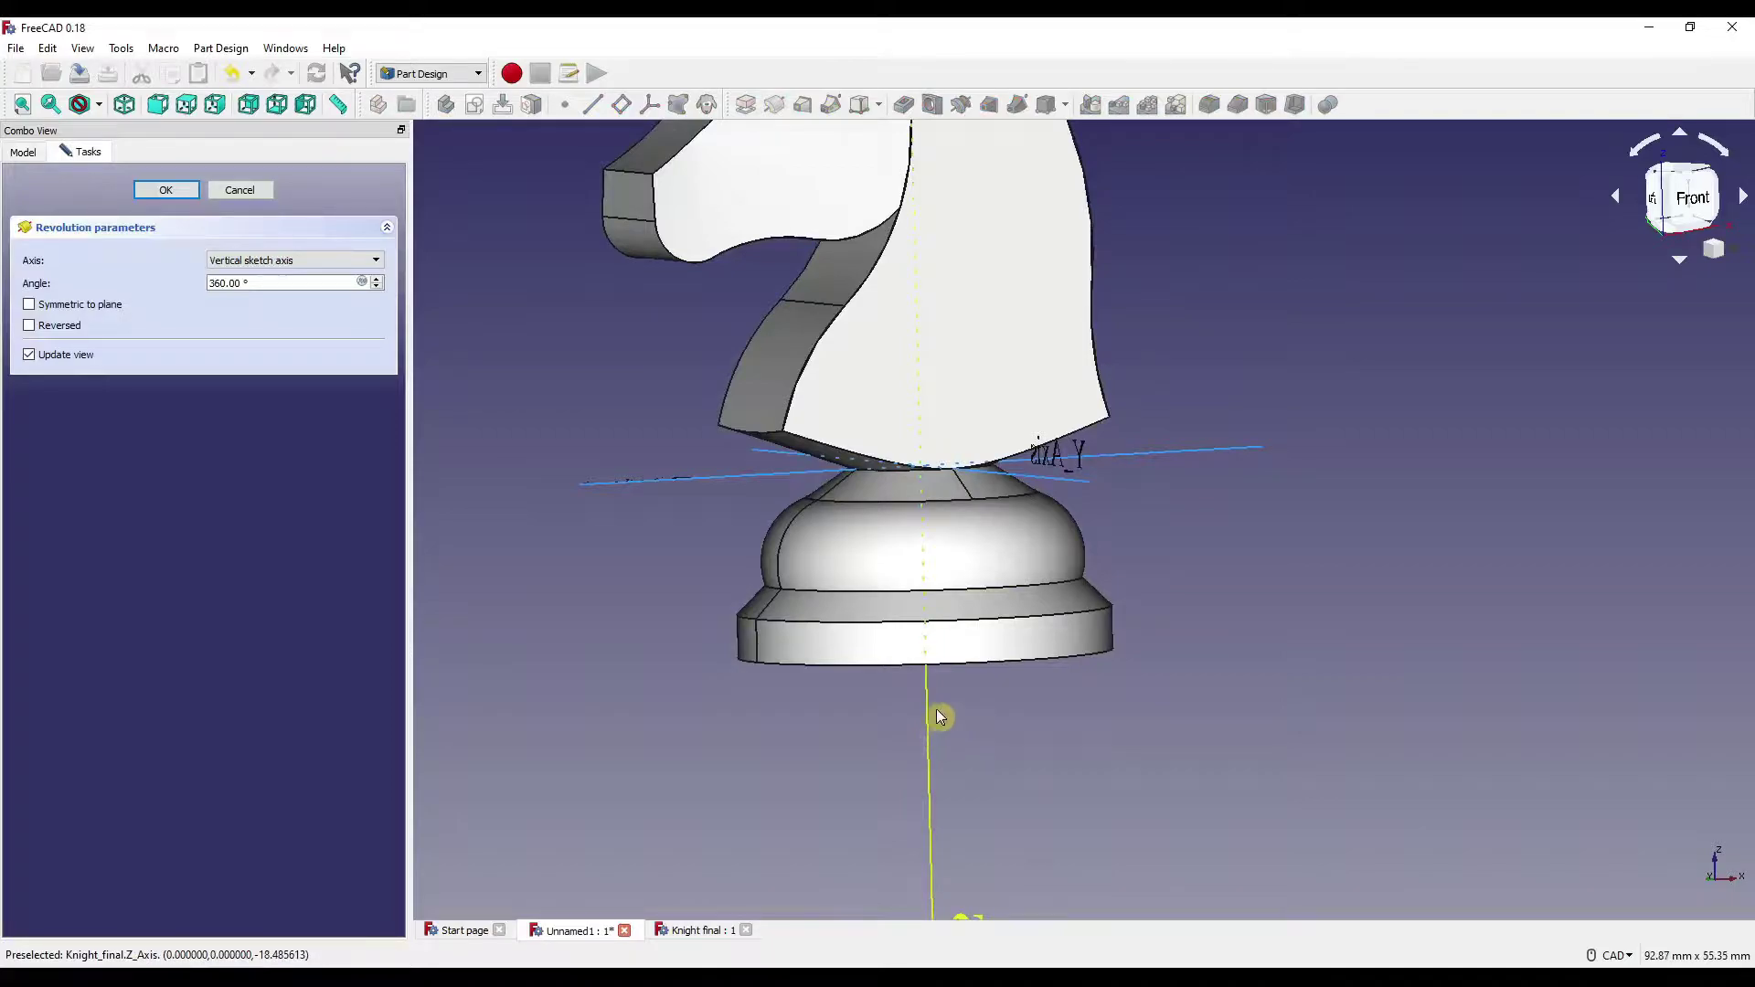
scroll(937, 727, down, 5)
click(166, 189)
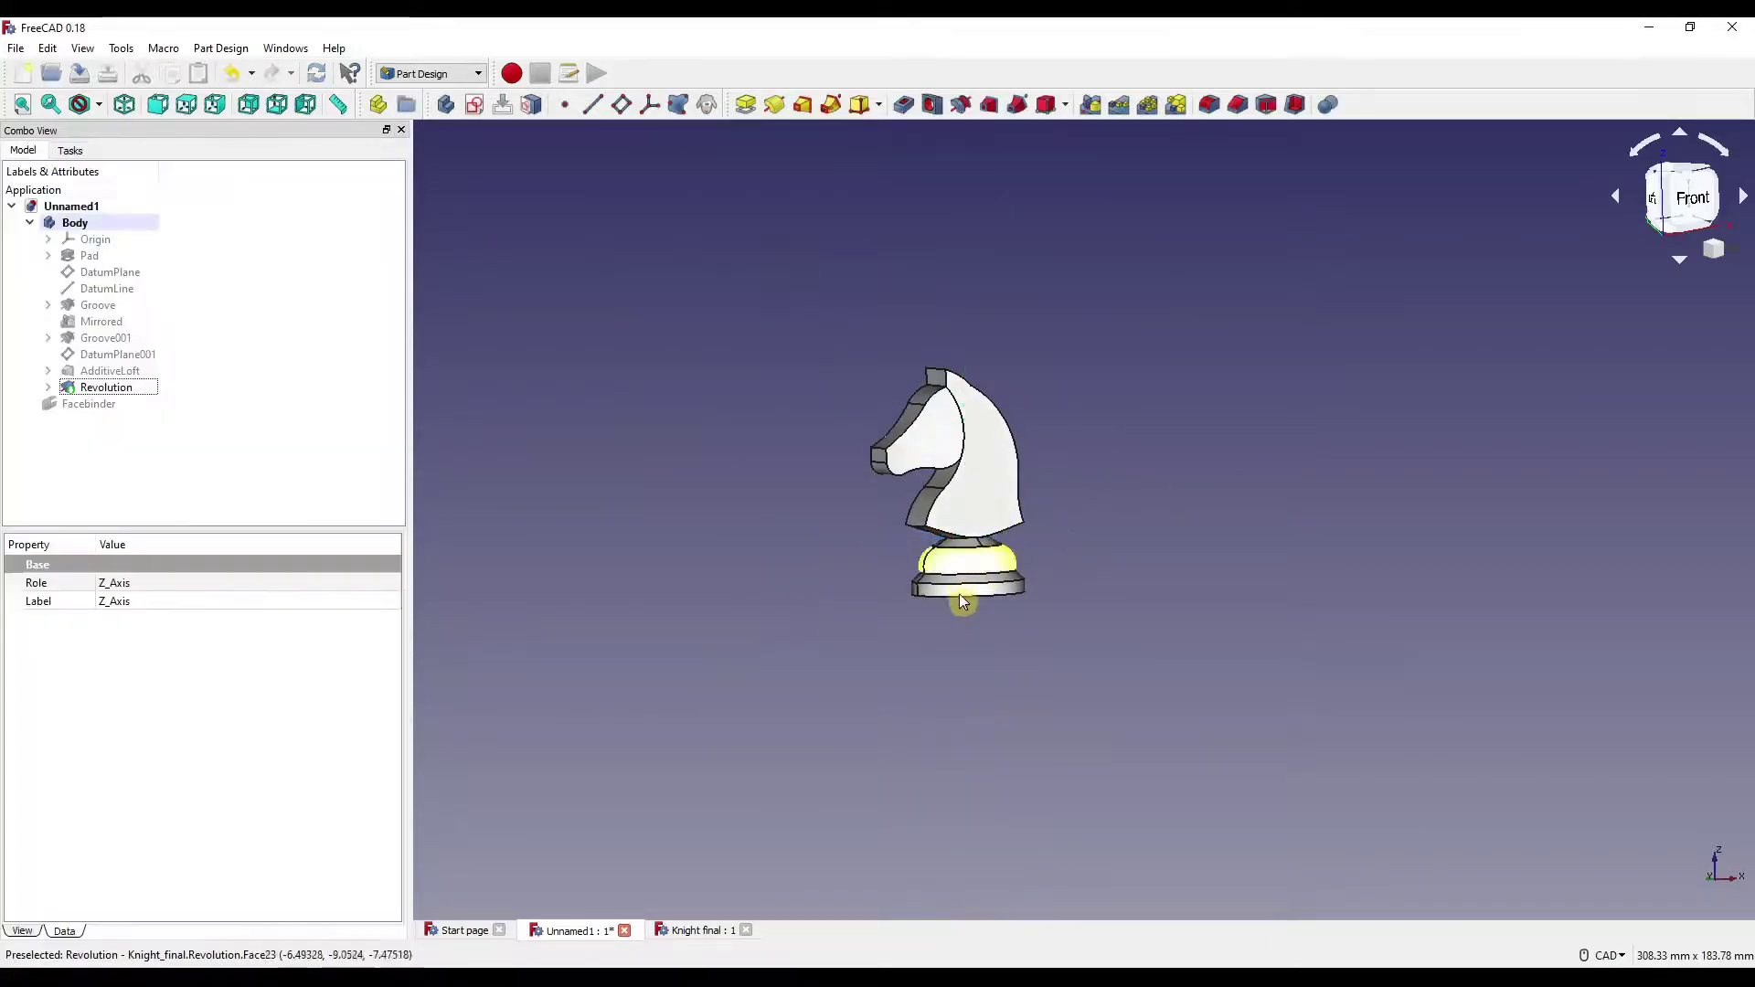
Examine the revolved base and its joint with the knight's neck from several angles.
scroll(960, 595, up, 4)
middle_drag(959, 590, 966, 605)
scroll(960, 599, down, 2)
scroll(939, 594, up, 4)
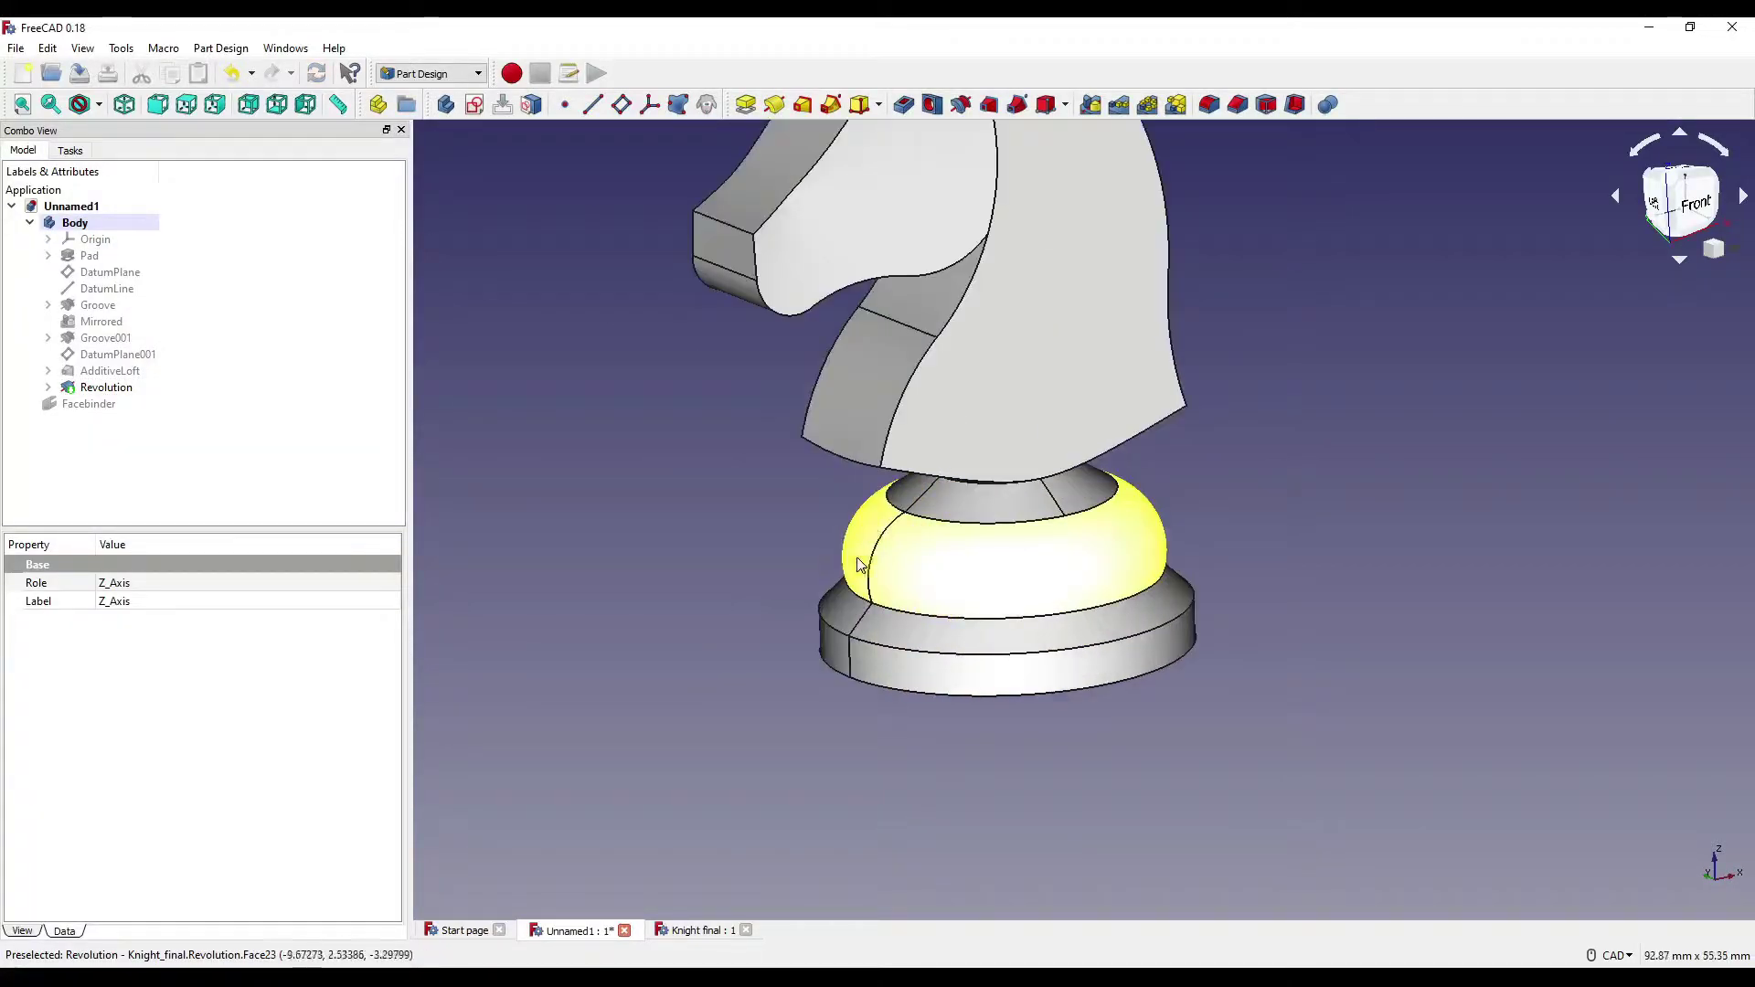
scroll(1005, 585, down, 4)
middle_drag(1124, 557, 1179, 517)
scroll(1078, 600, up, 4)
middle_drag(1080, 601, 1098, 664)
scroll(1098, 664, down, 4)
middle_drag(1170, 478, 1230, 476)
scroll(1148, 550, up, 2)
middle_drag(1313, 541, 1070, 530)
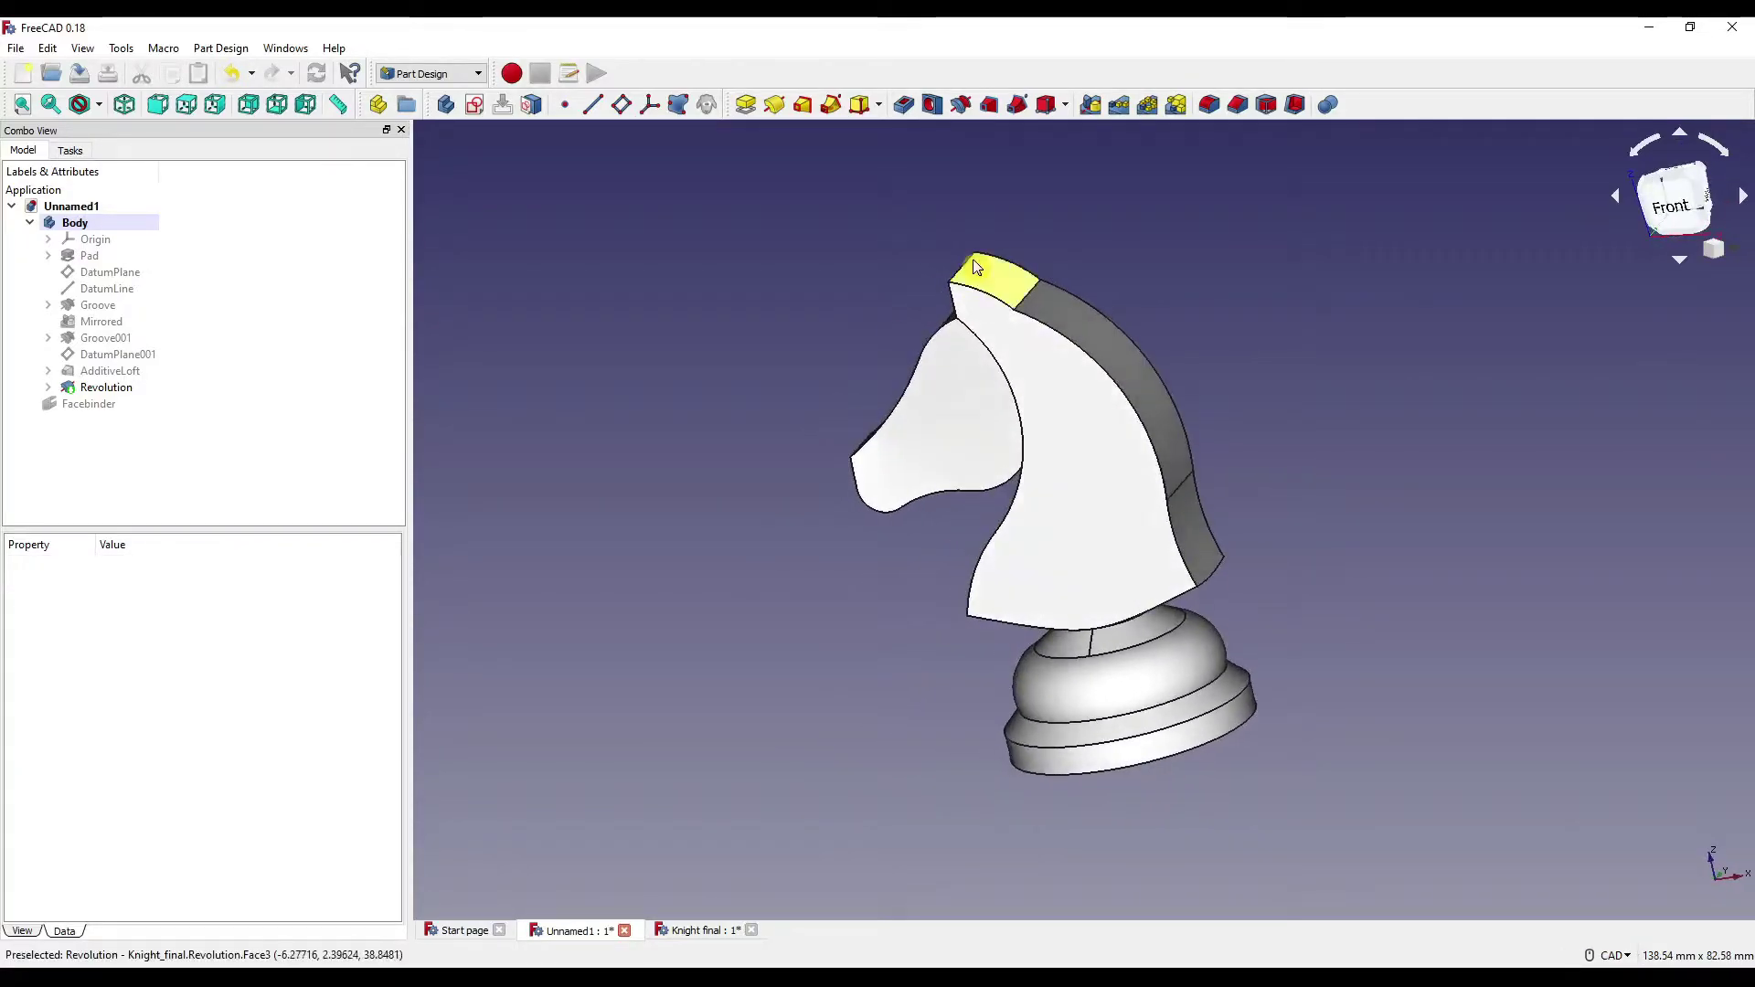
Start a new sketch on the XZ base plane.
click(474, 104)
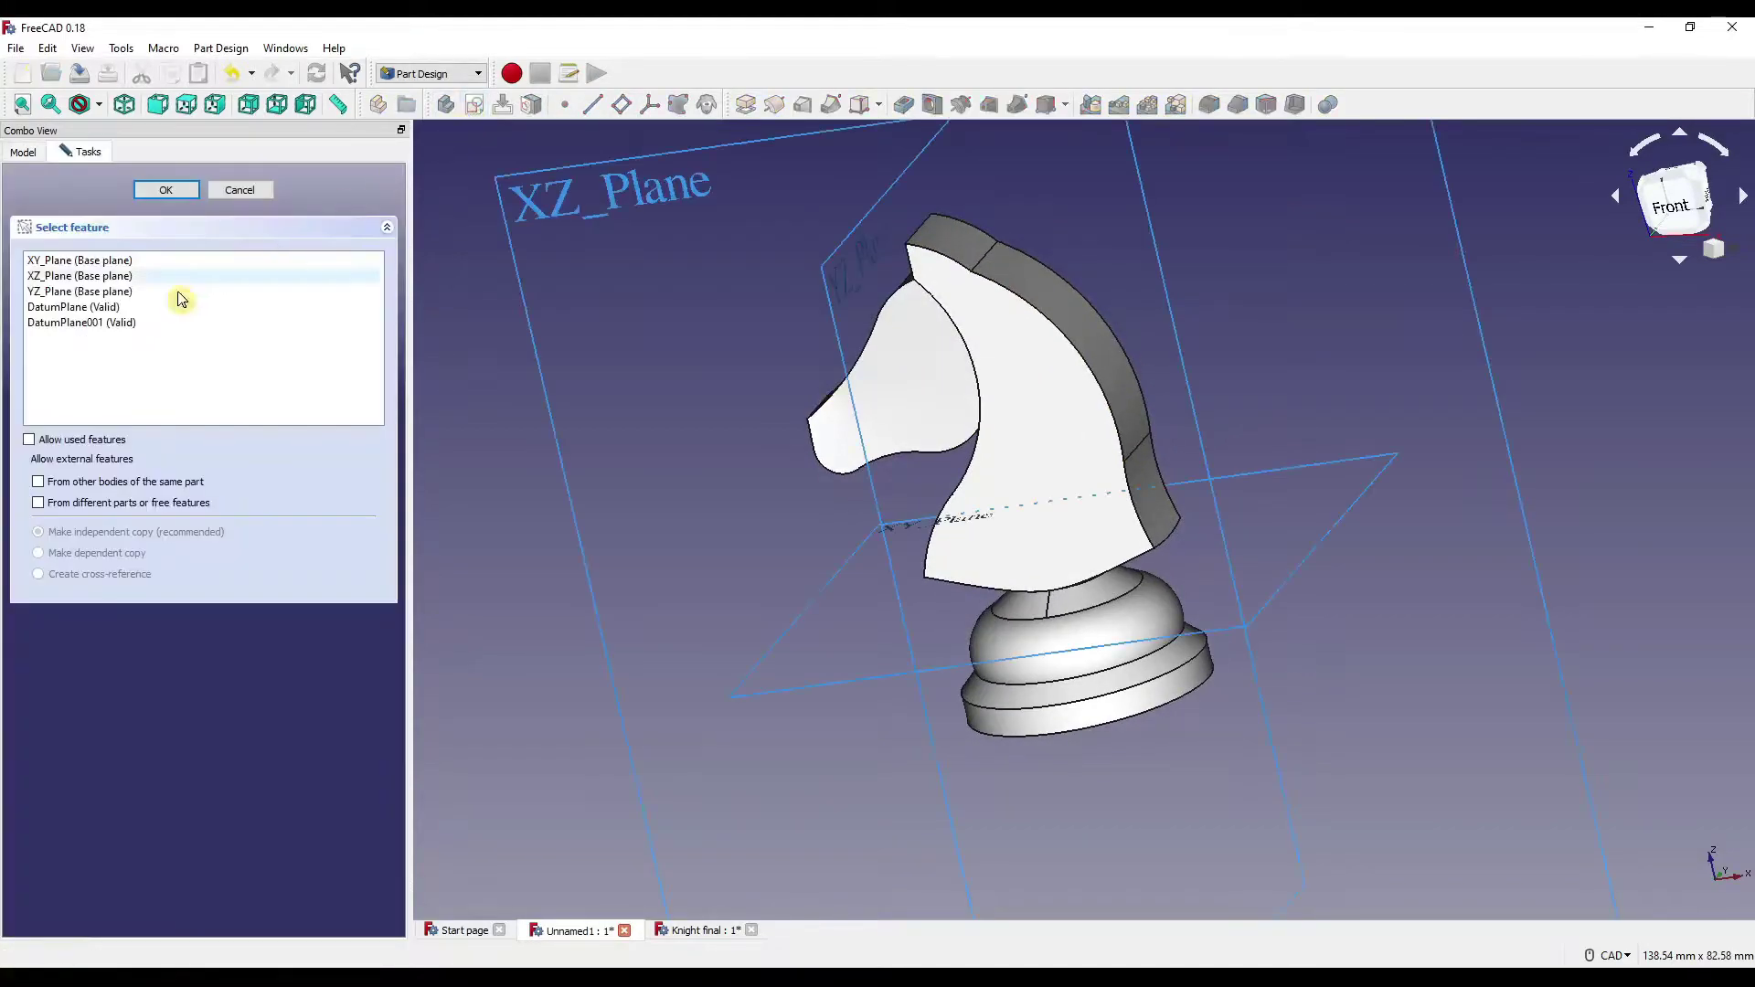
click(108, 275)
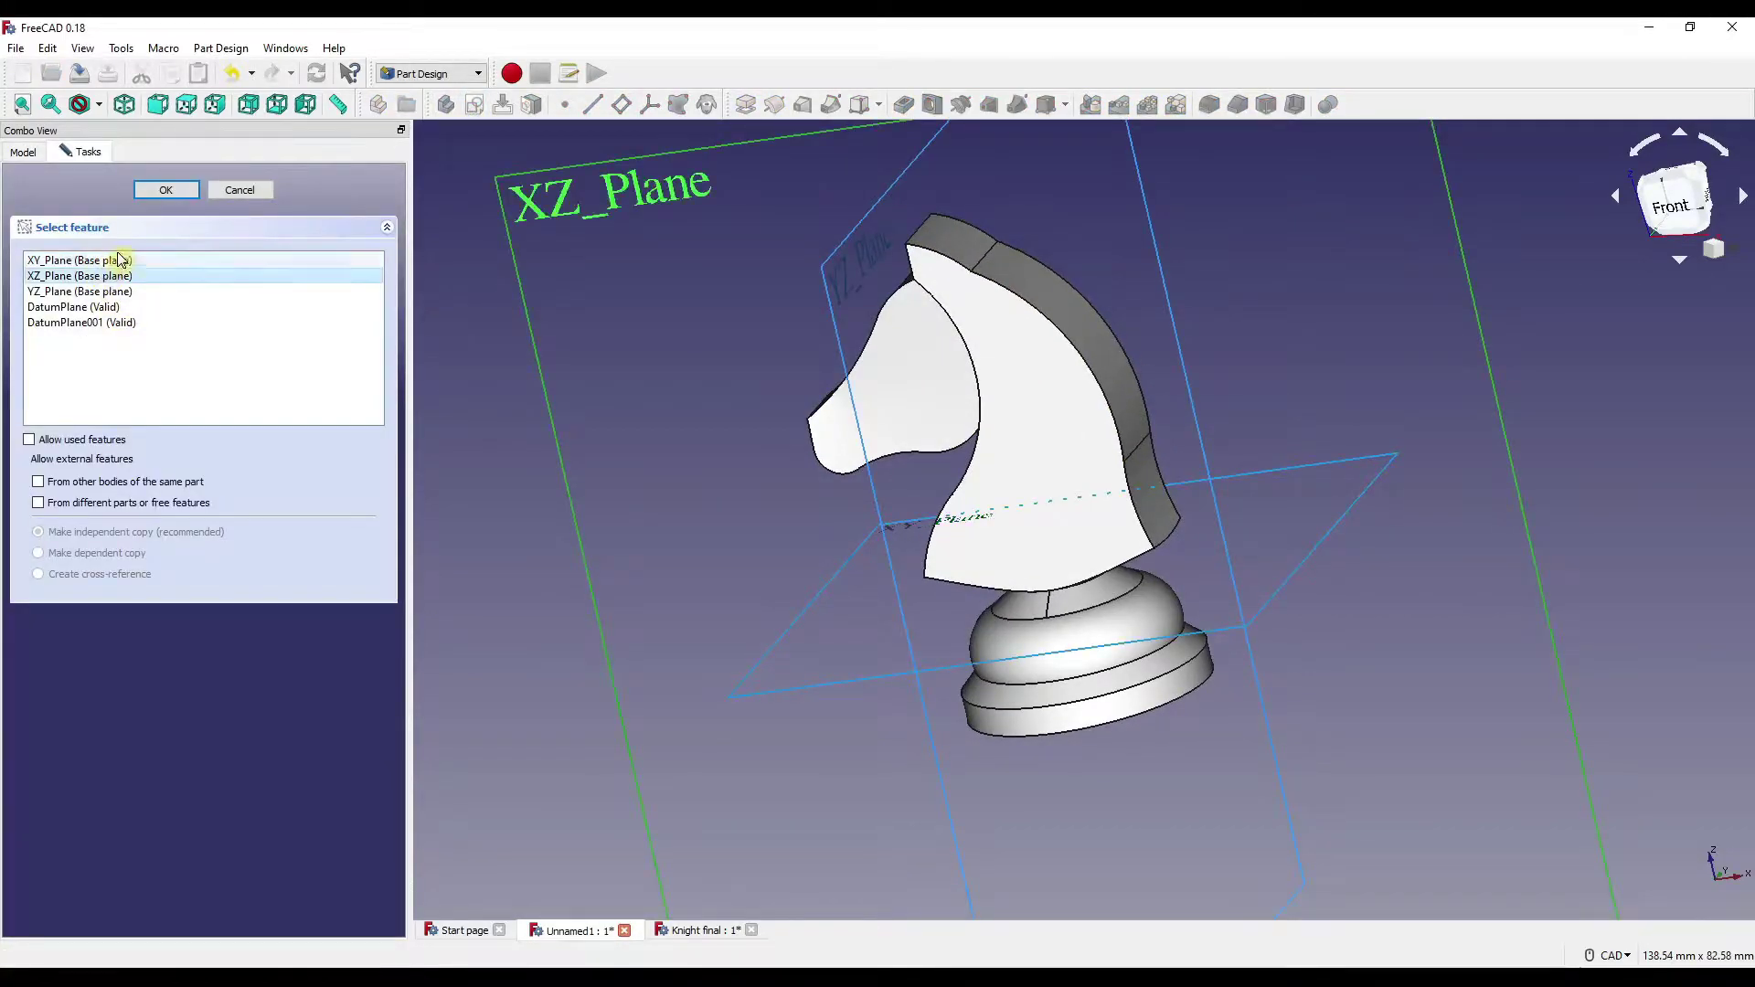
click(166, 189)
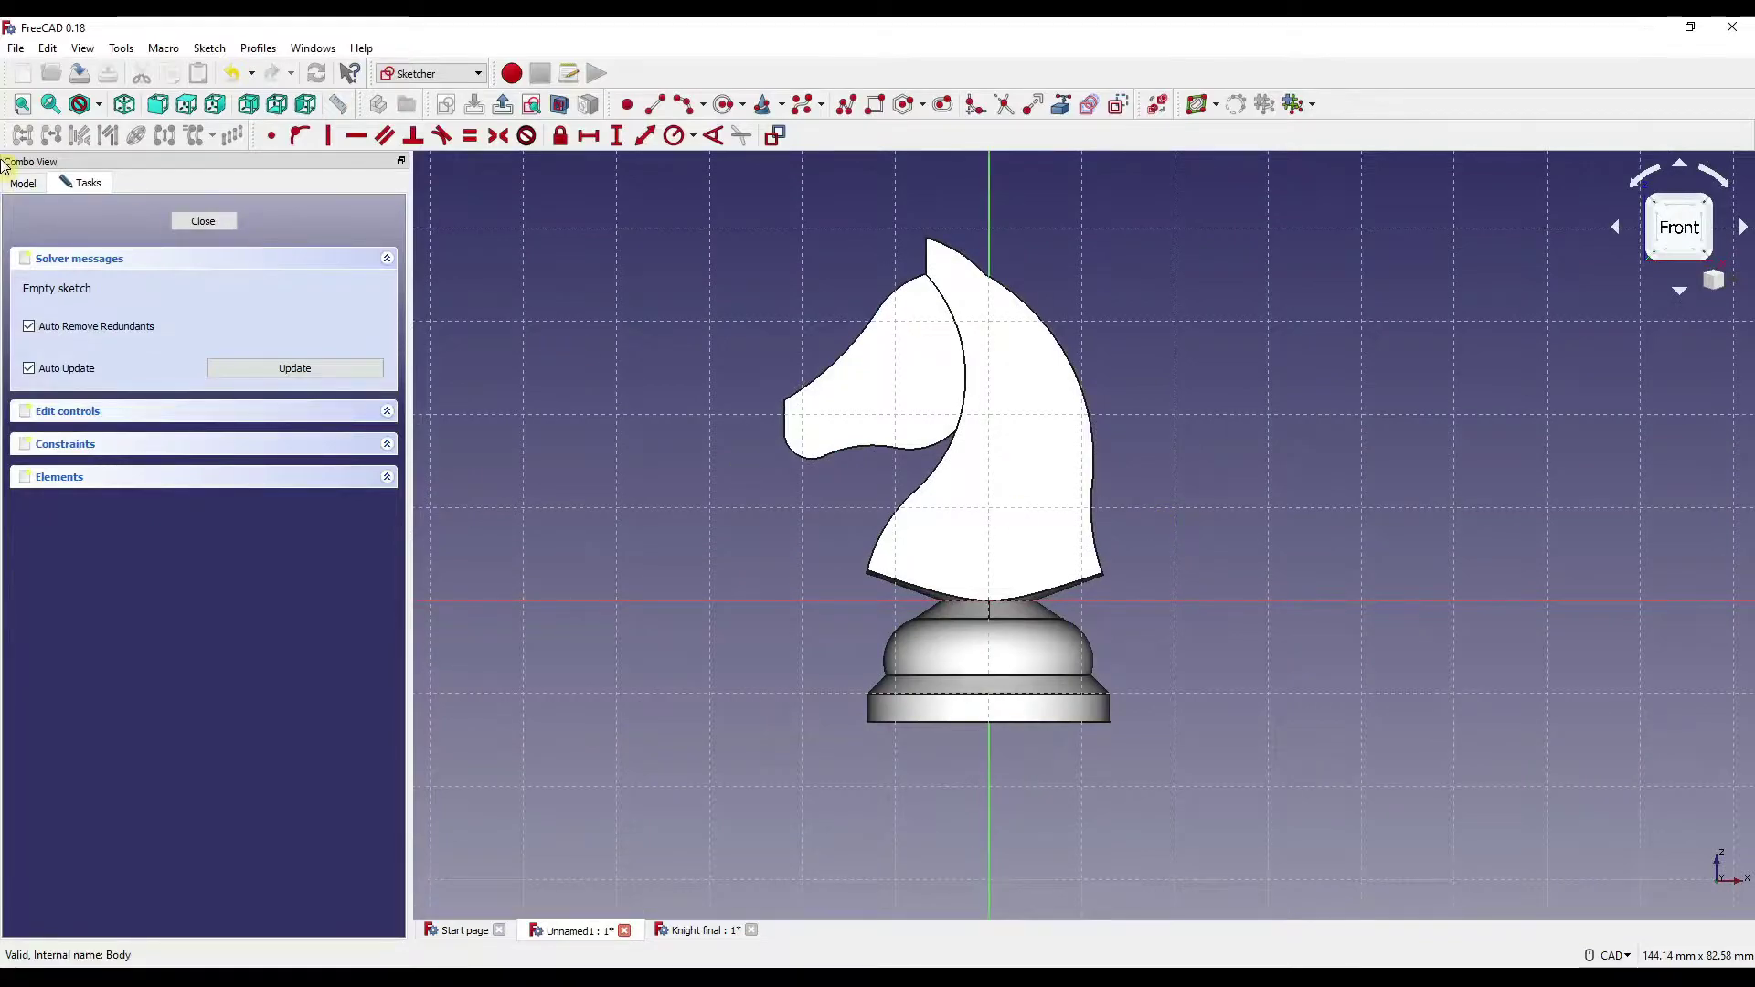
Set the body's display transparency to 56 and return to the sketch's tasks.
click(23, 183)
click(120, 260)
right_click(122, 269)
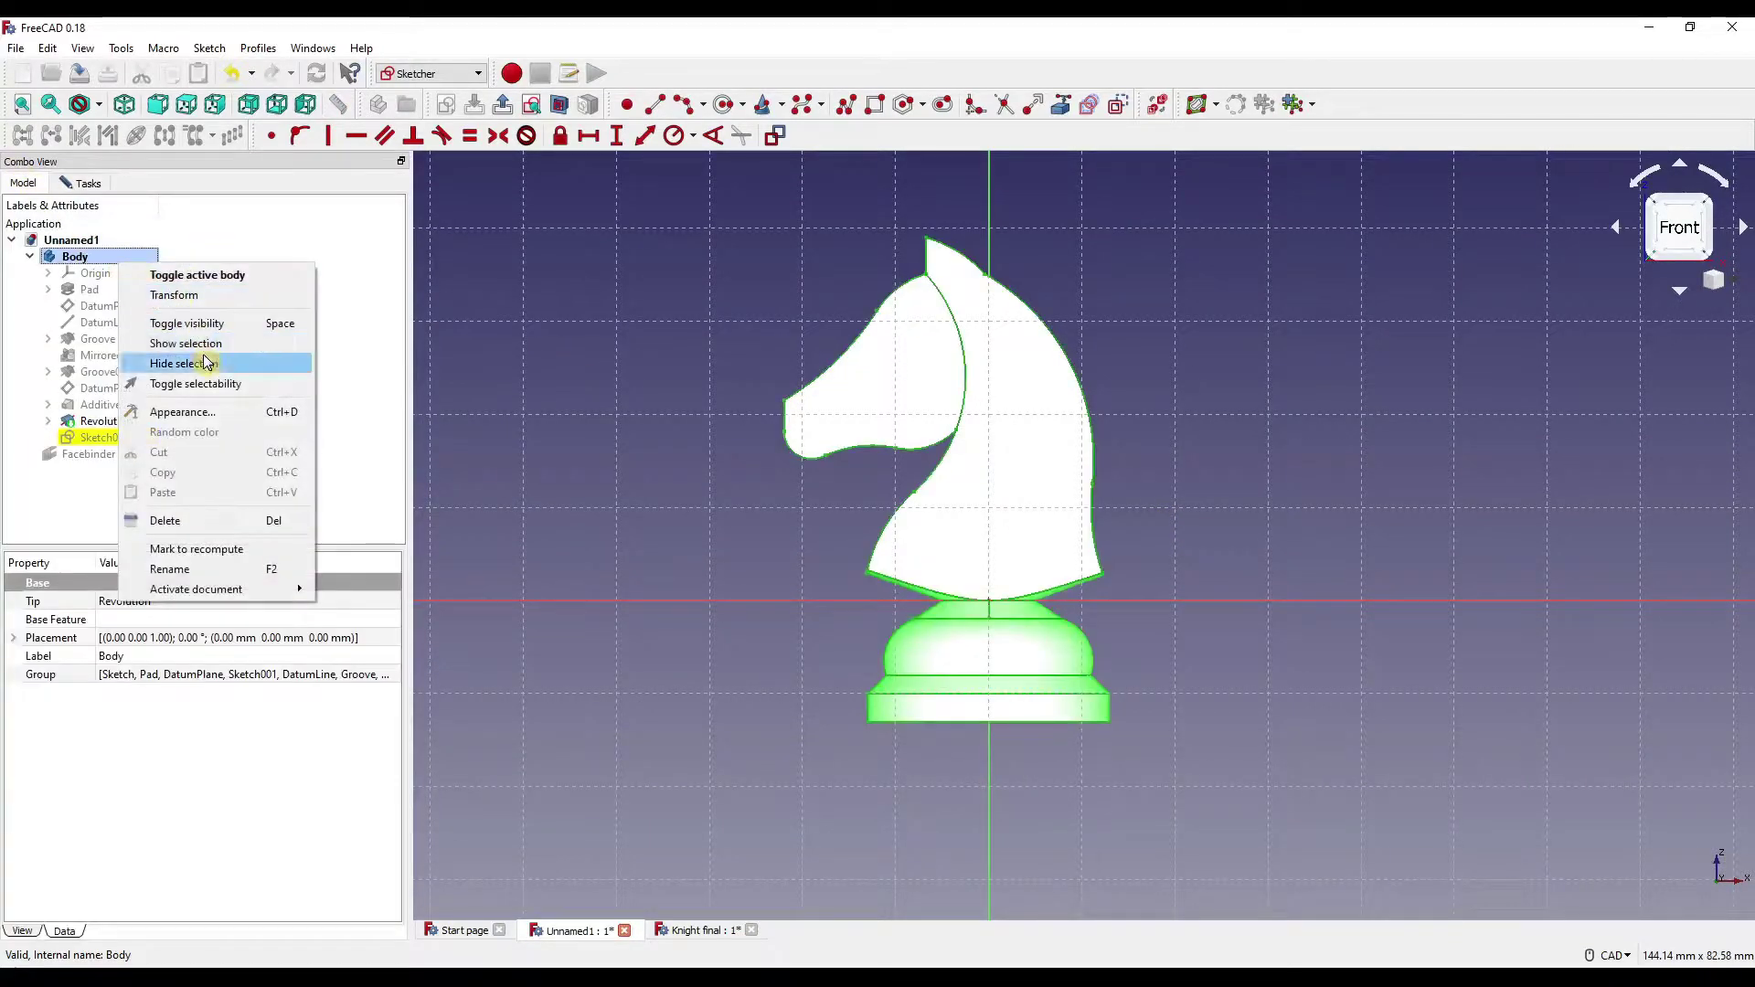
click(198, 407)
drag(855, 793, 921, 795)
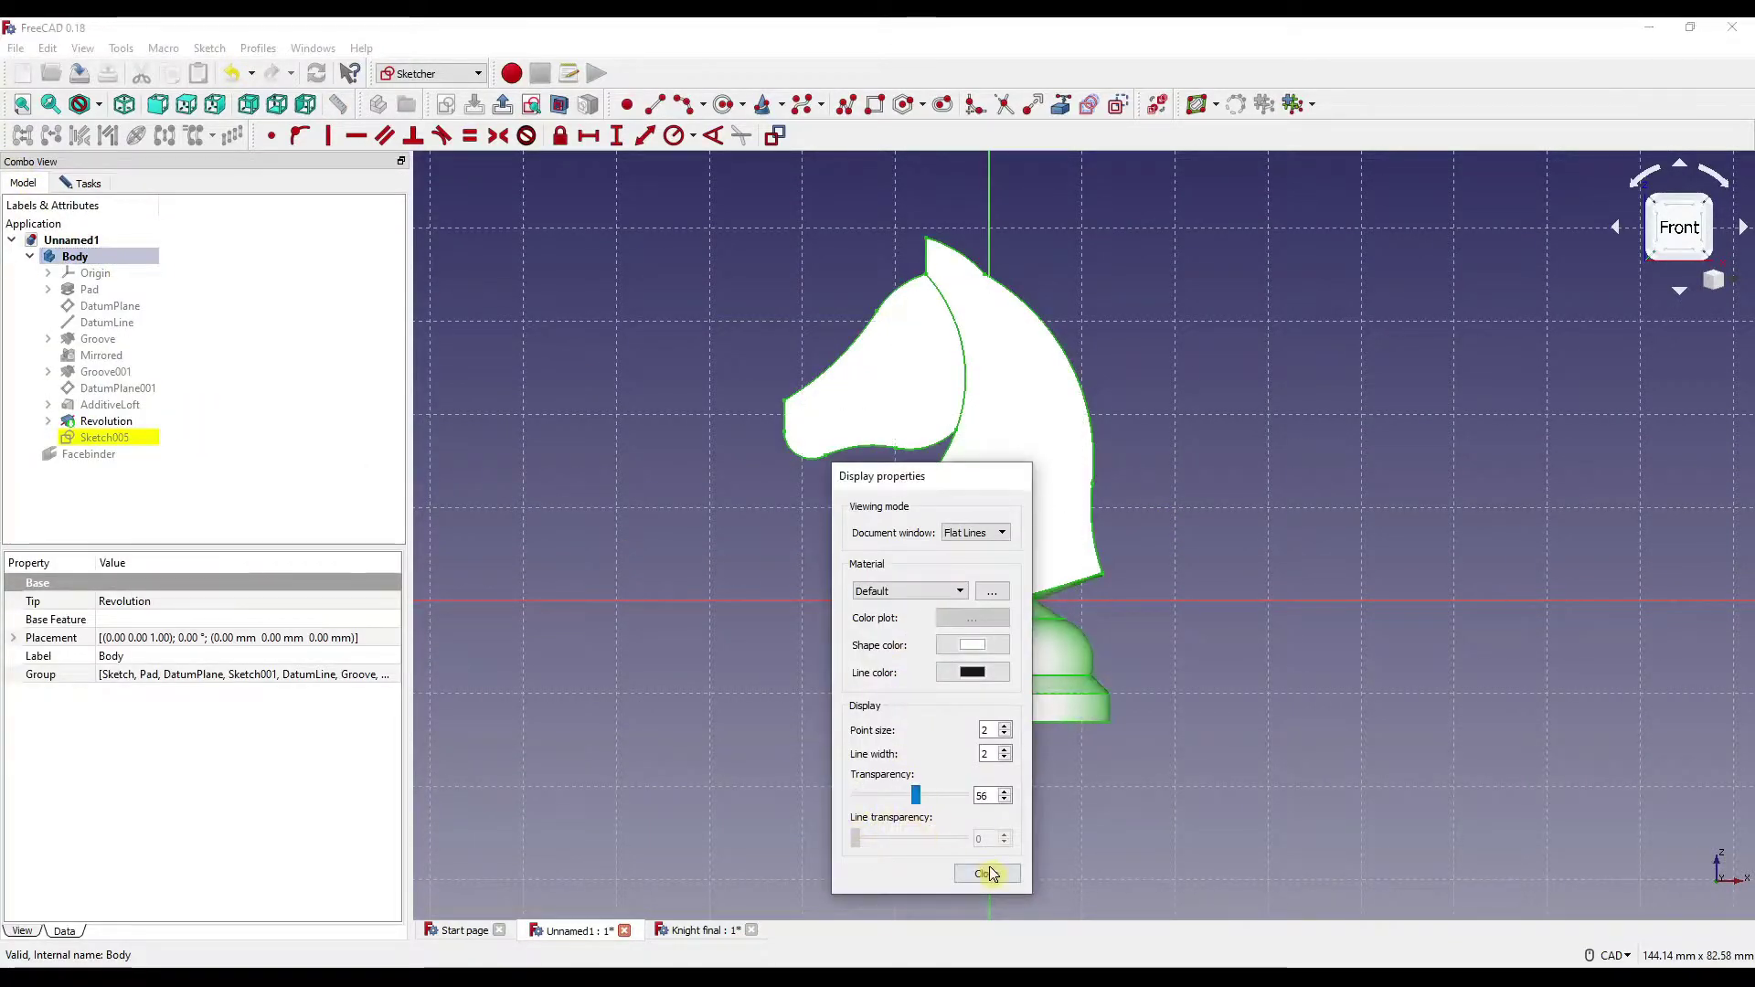
click(986, 873)
click(468, 455)
click(91, 187)
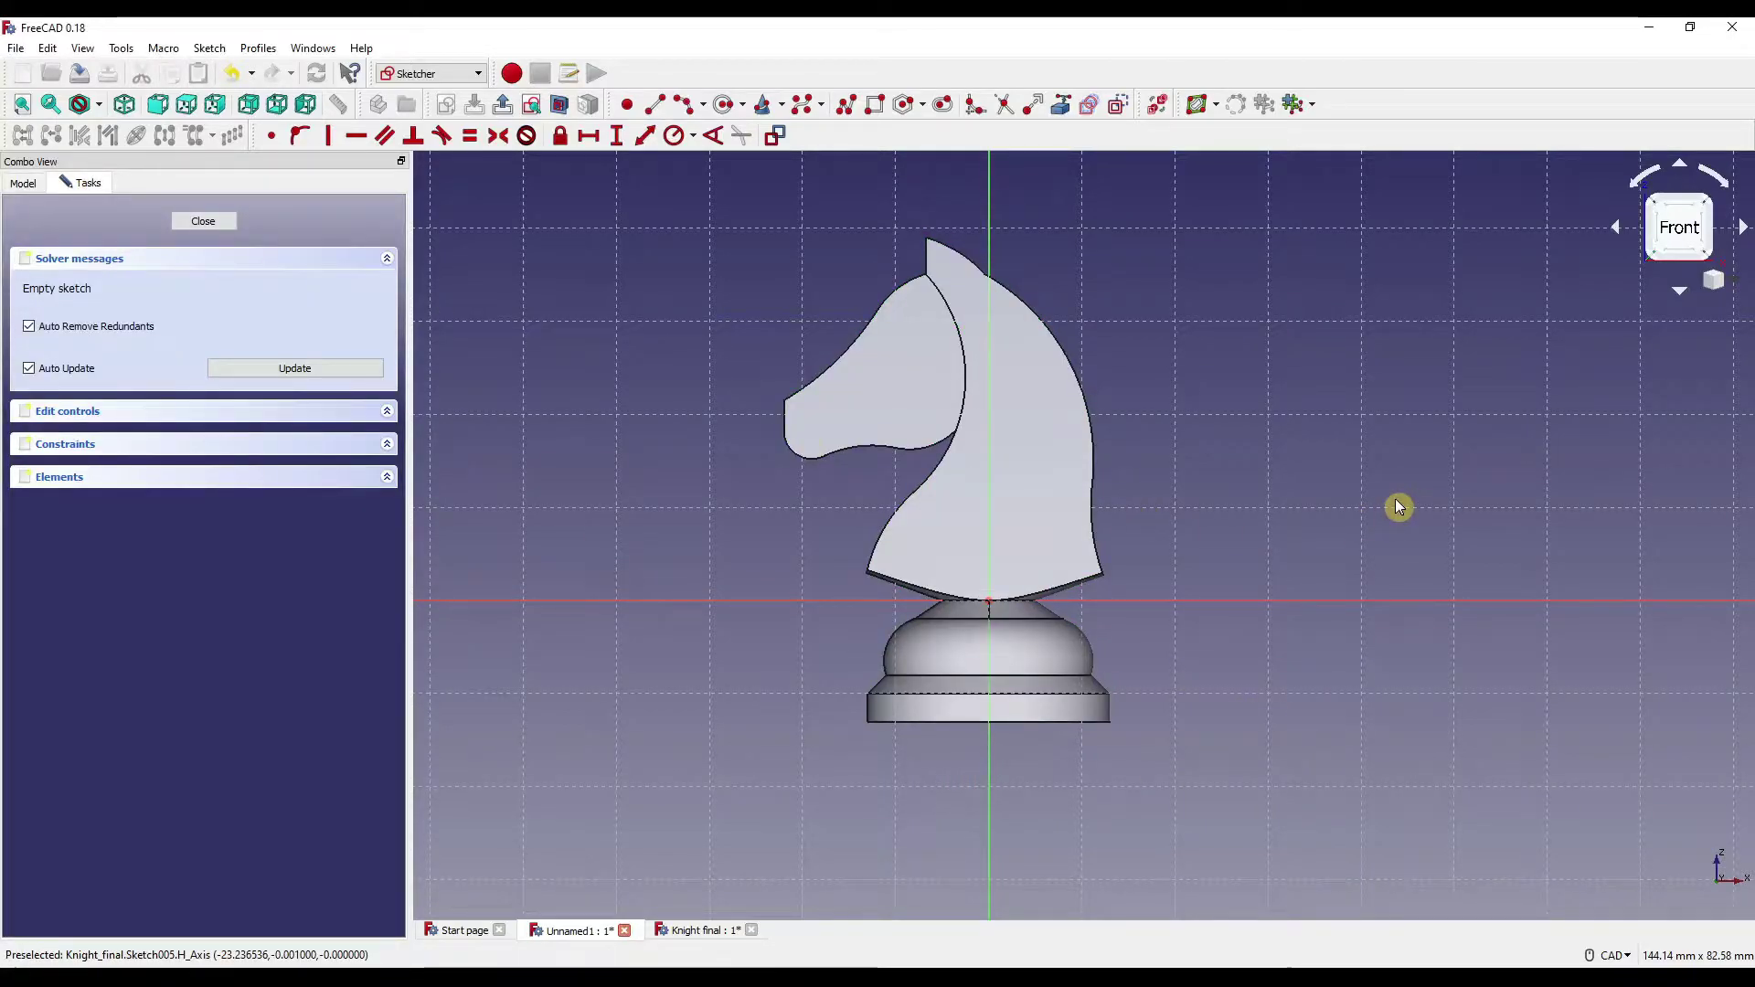
Sketch a polyline from just below the ear's tip steeply down to the neck's lower part, ending in a horizontal segment toward the back.
click(849, 104)
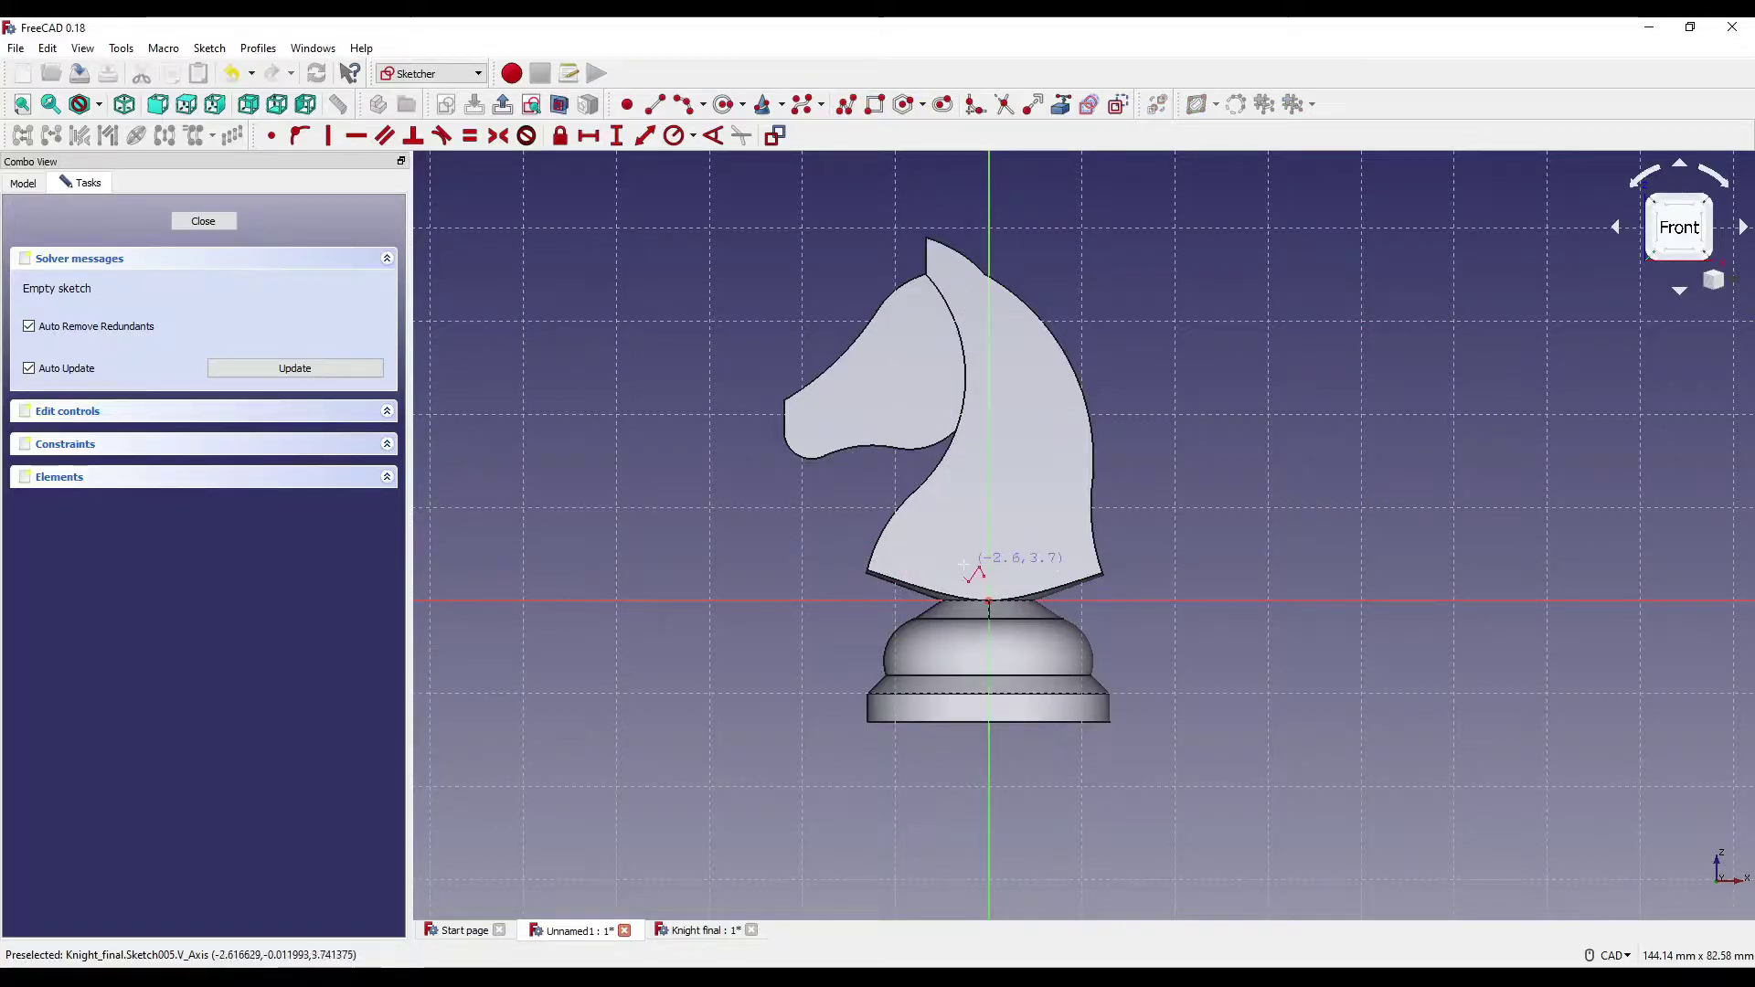
click(946, 266)
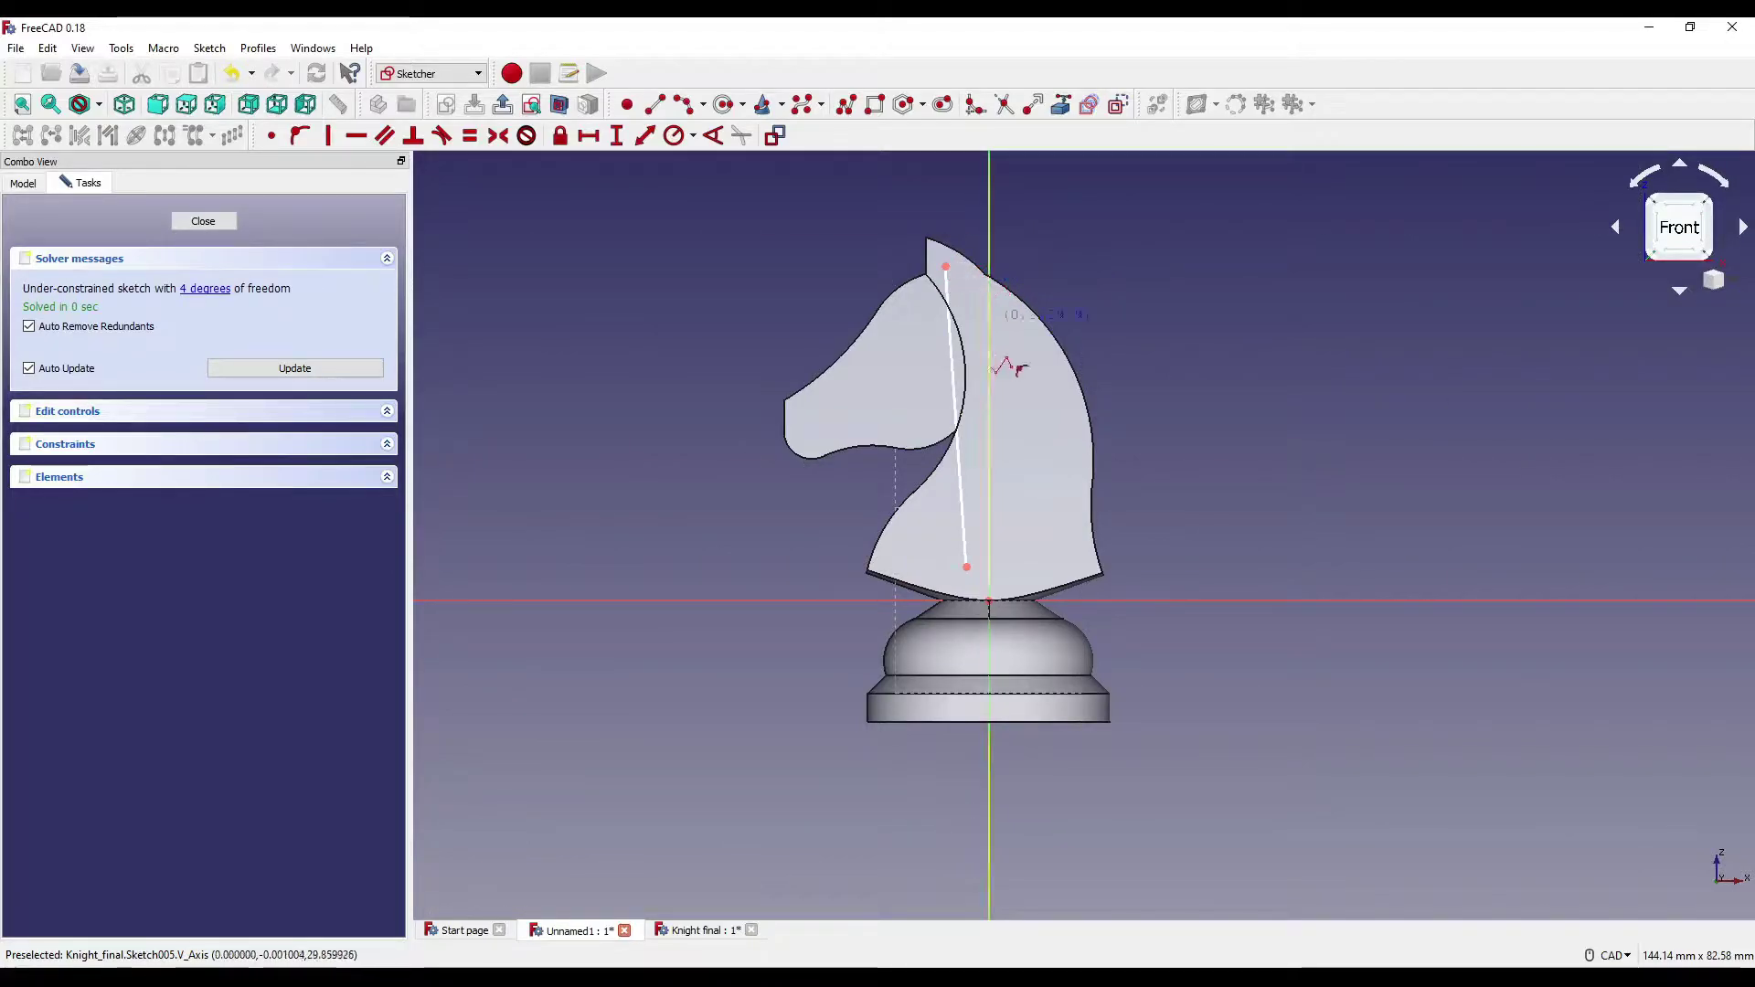
click(967, 568)
click(1080, 568)
Close the profile with three arcs: a large one around the mane, a small outward flare and a shallow bottom one, and pull the flare's lower end inward.
click(683, 105)
click(1024, 385)
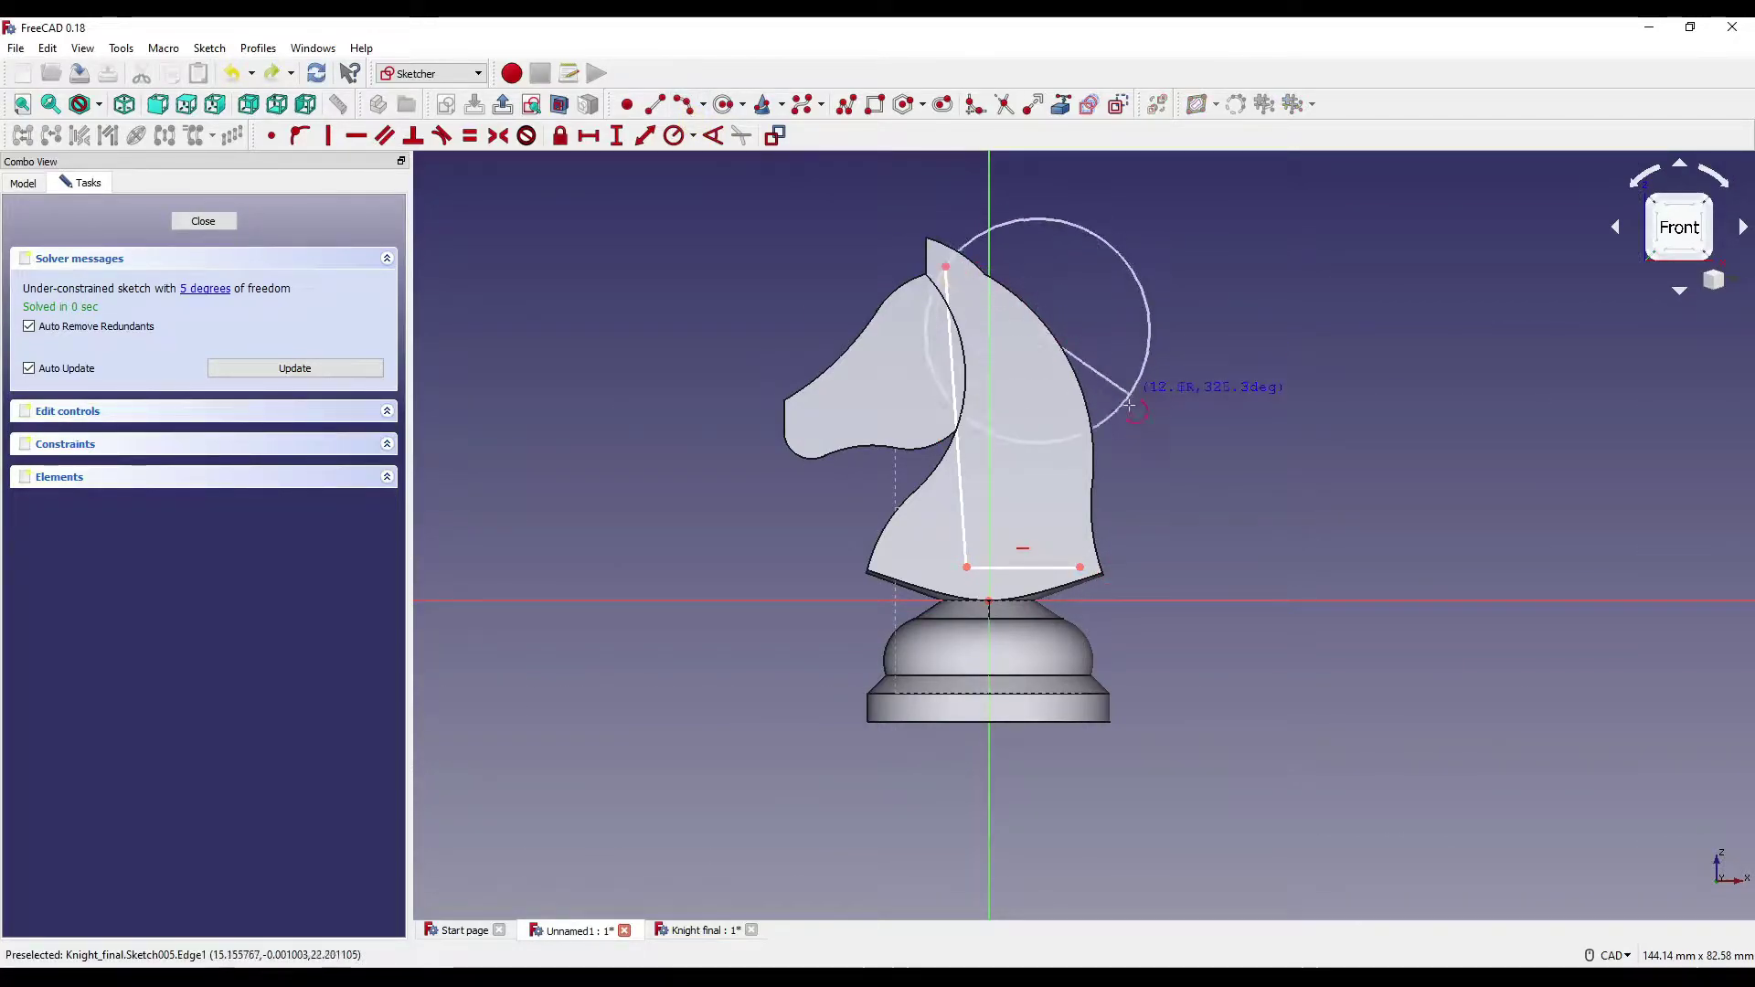
click(1113, 491)
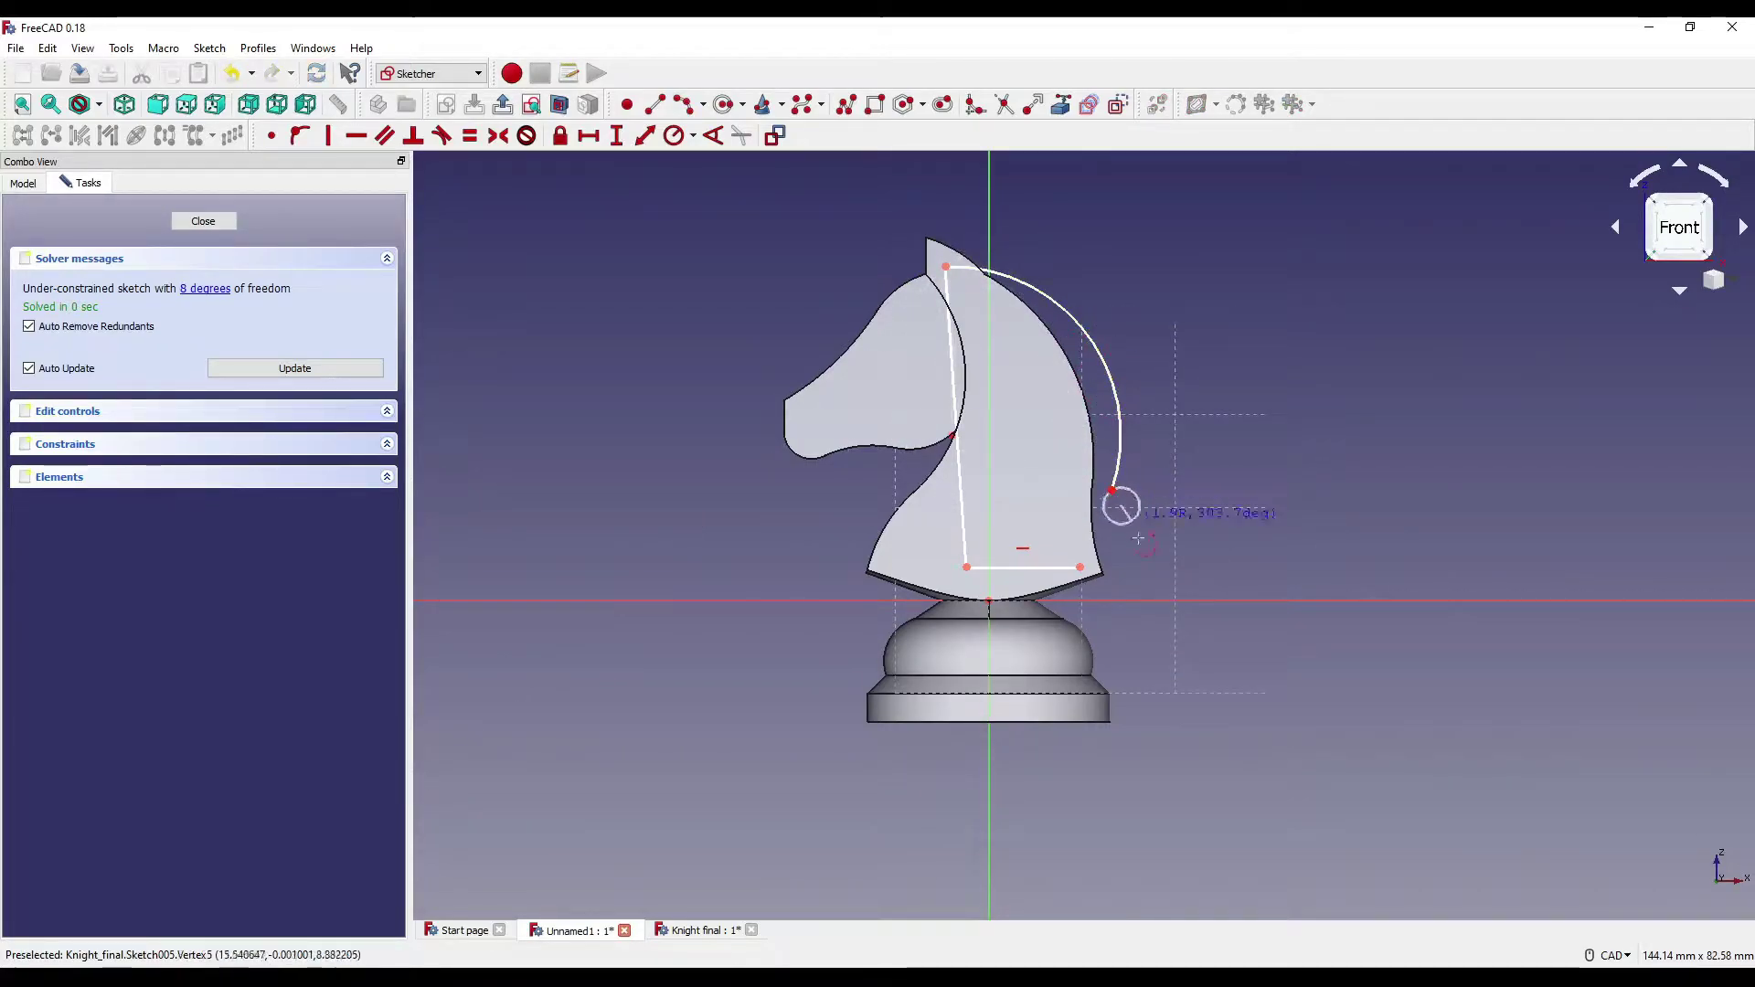
click(1162, 561)
click(1114, 494)
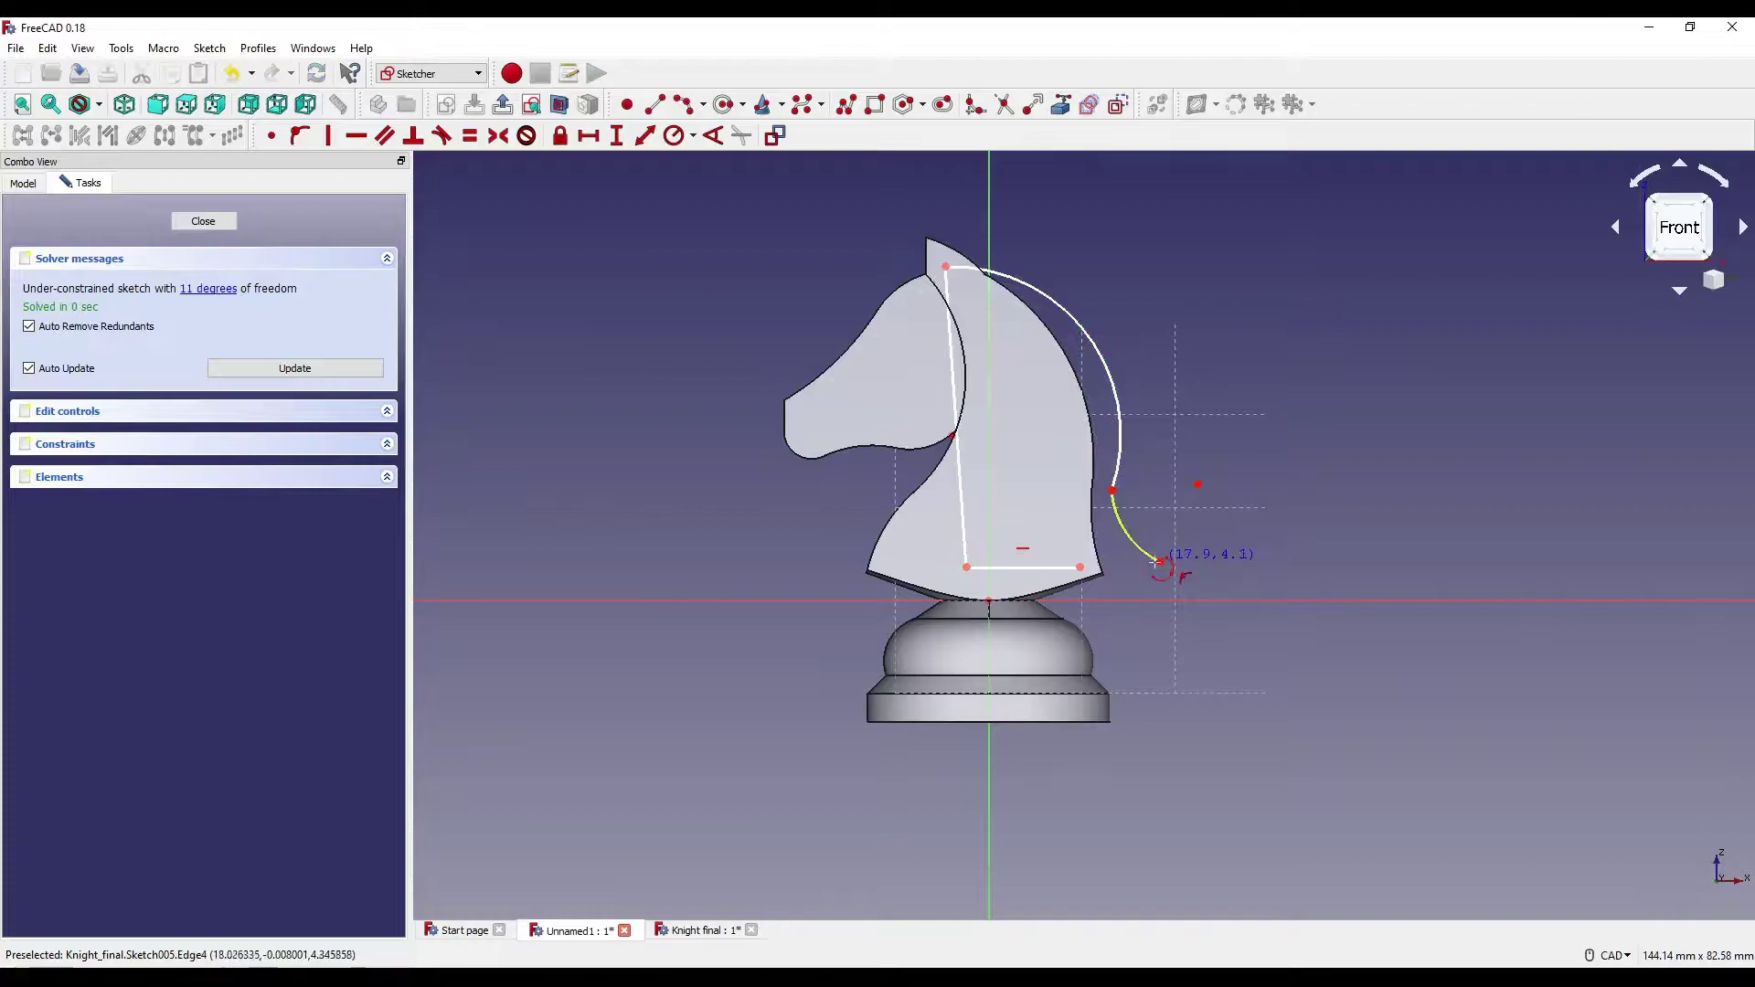
click(1162, 561)
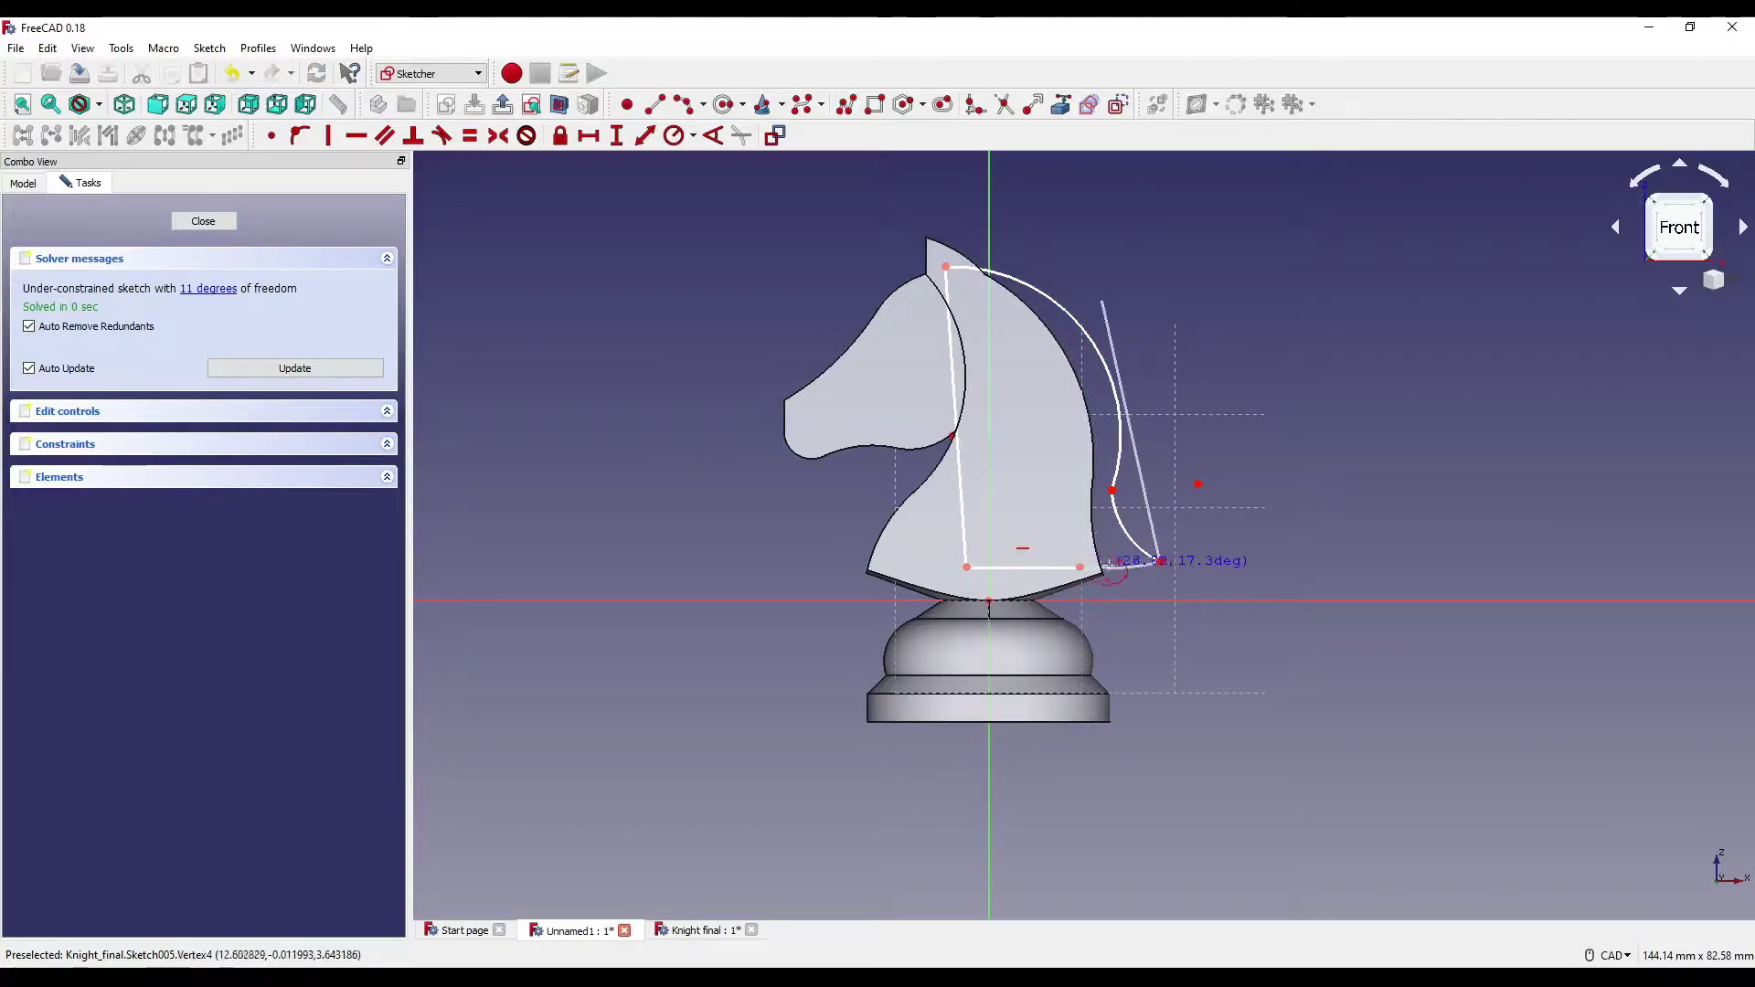
click(1080, 568)
mouse_move(1170, 562)
mouse_down()
mouse_move(1152, 570)
mouse_move(1142, 549)
mouse_up()
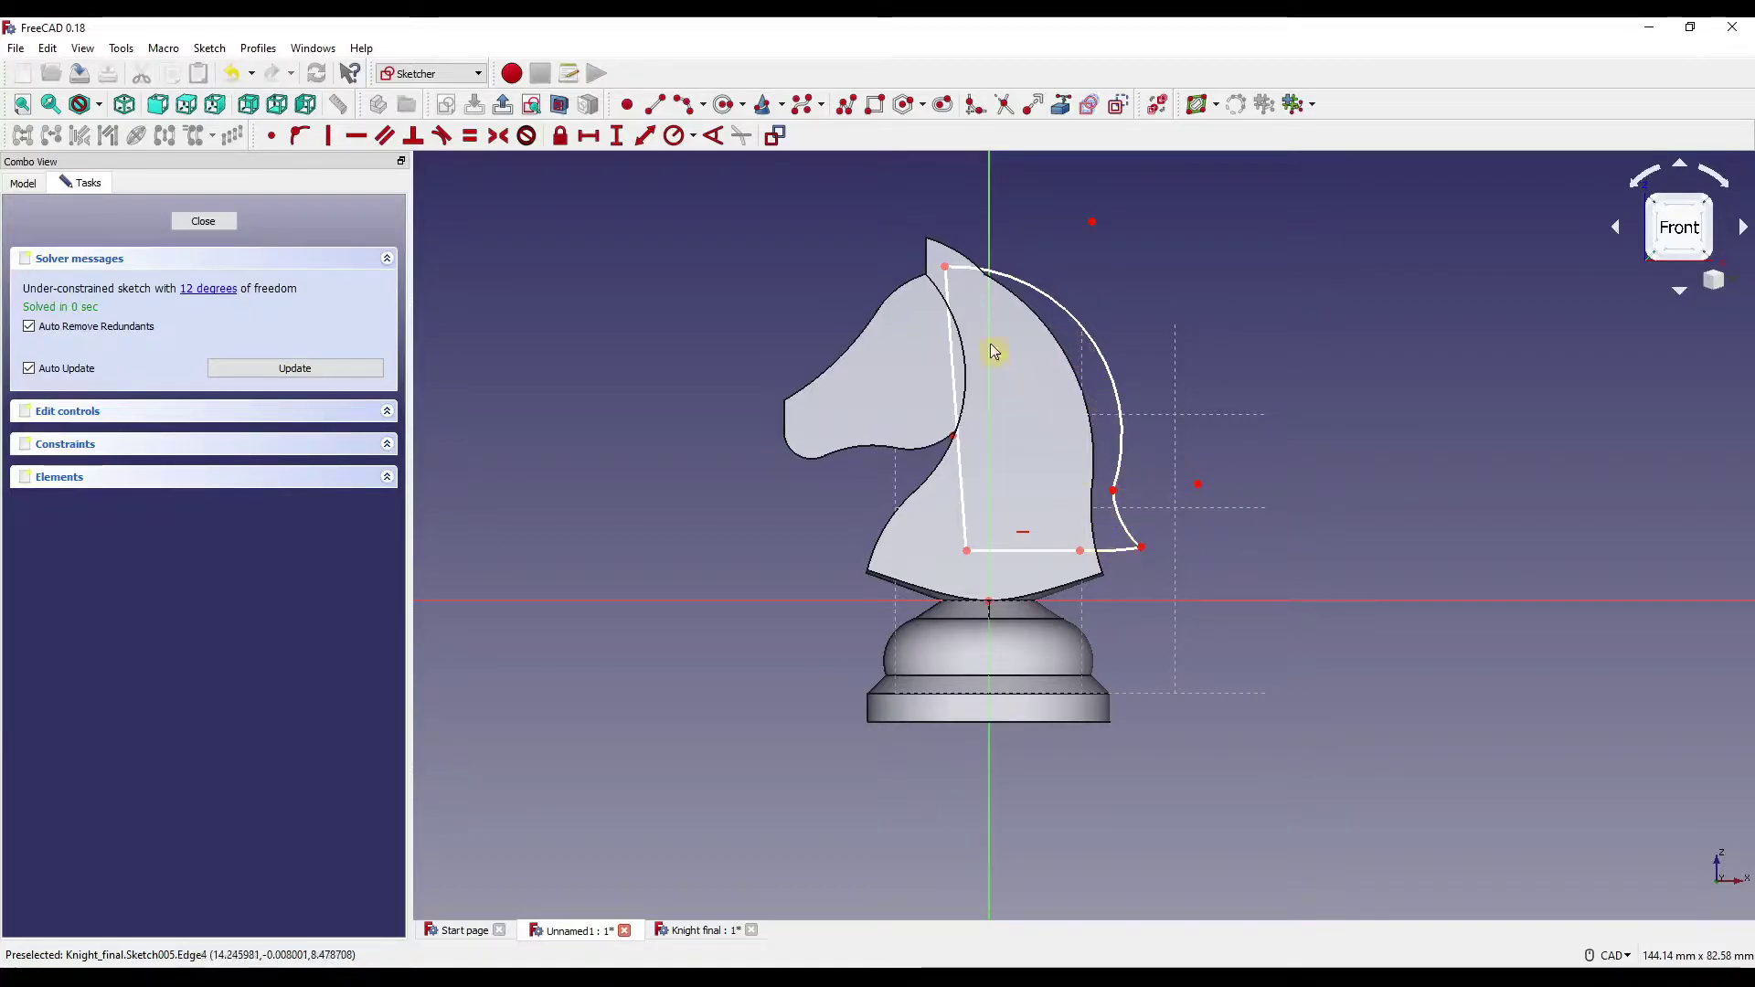
Set the radius of the large mane arc to 20 mm and of the small flare arc to 11 mm.
click(1101, 350)
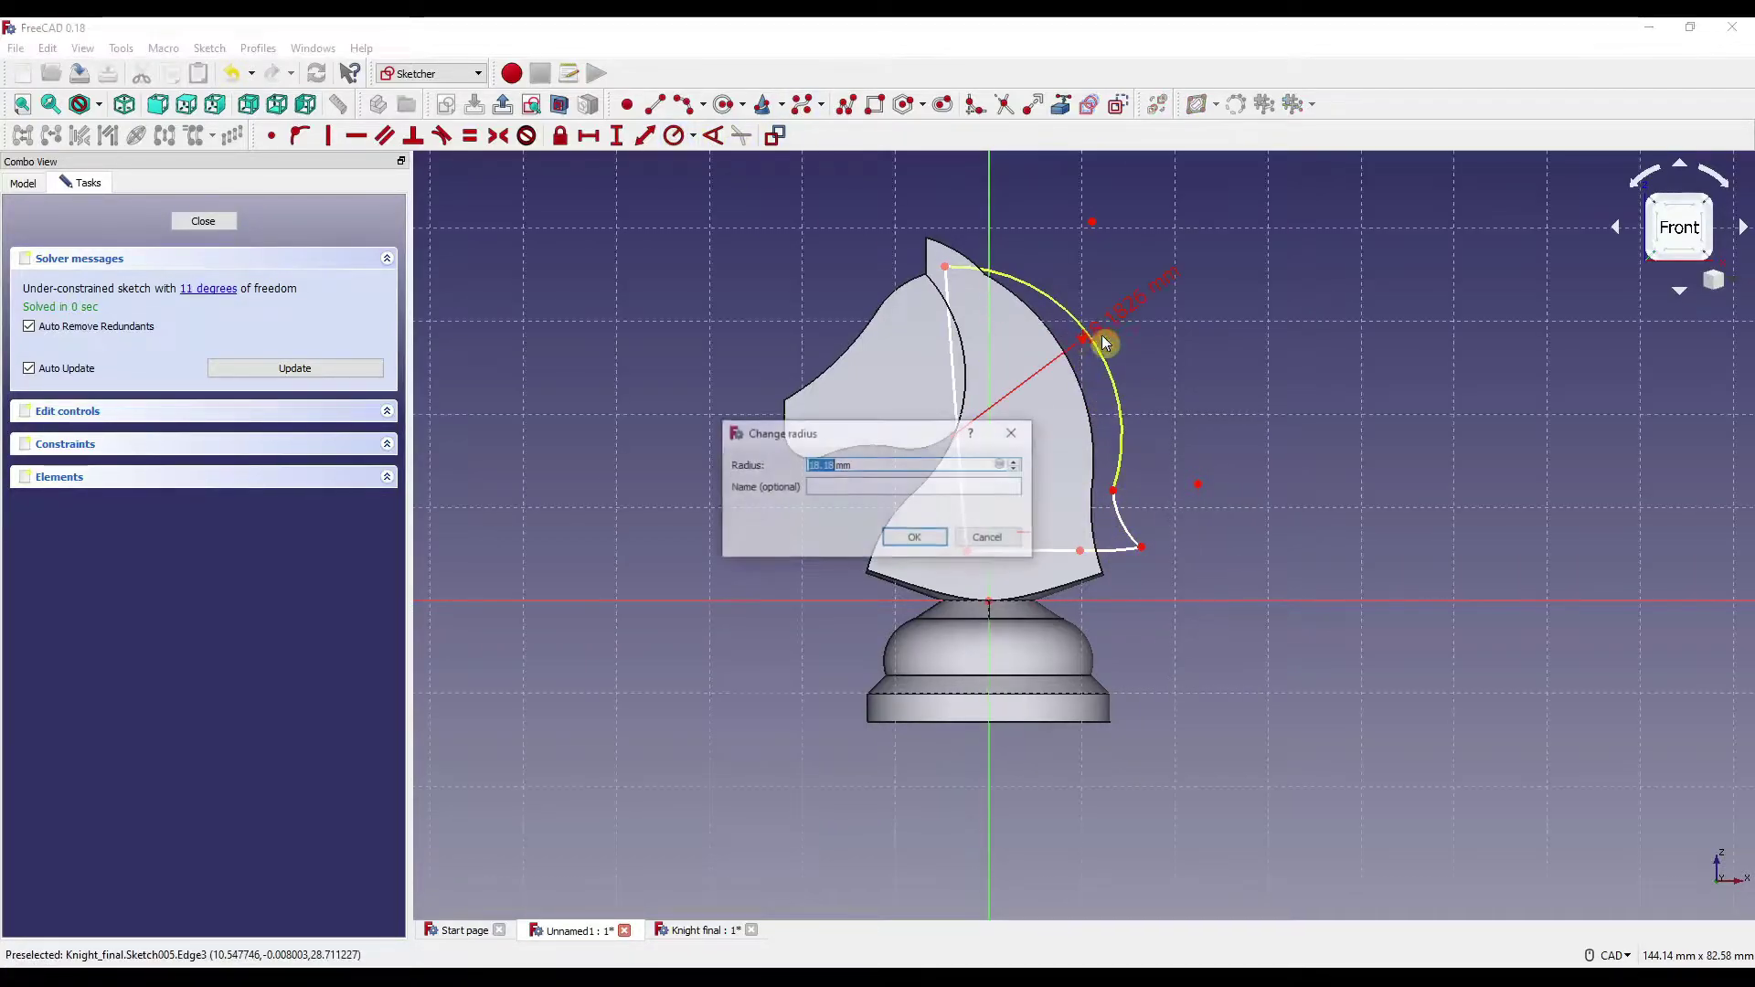
text(20)
key(Return)
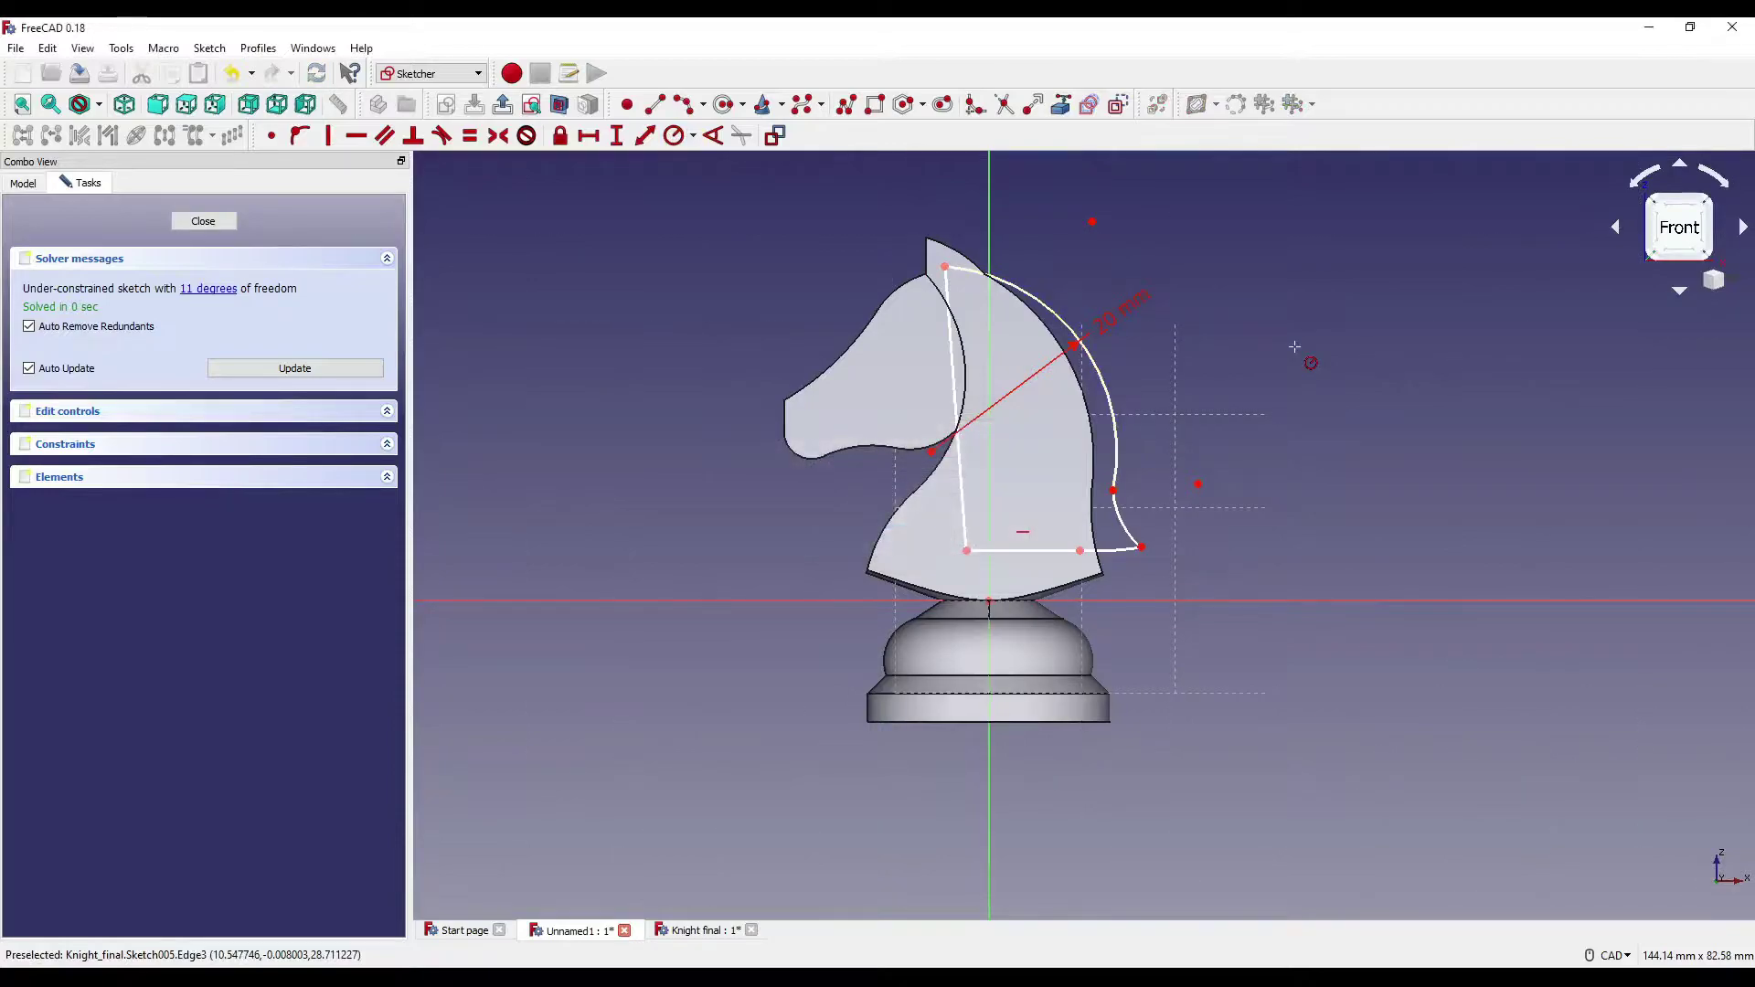
click(1124, 519)
text(11)
key(Return)
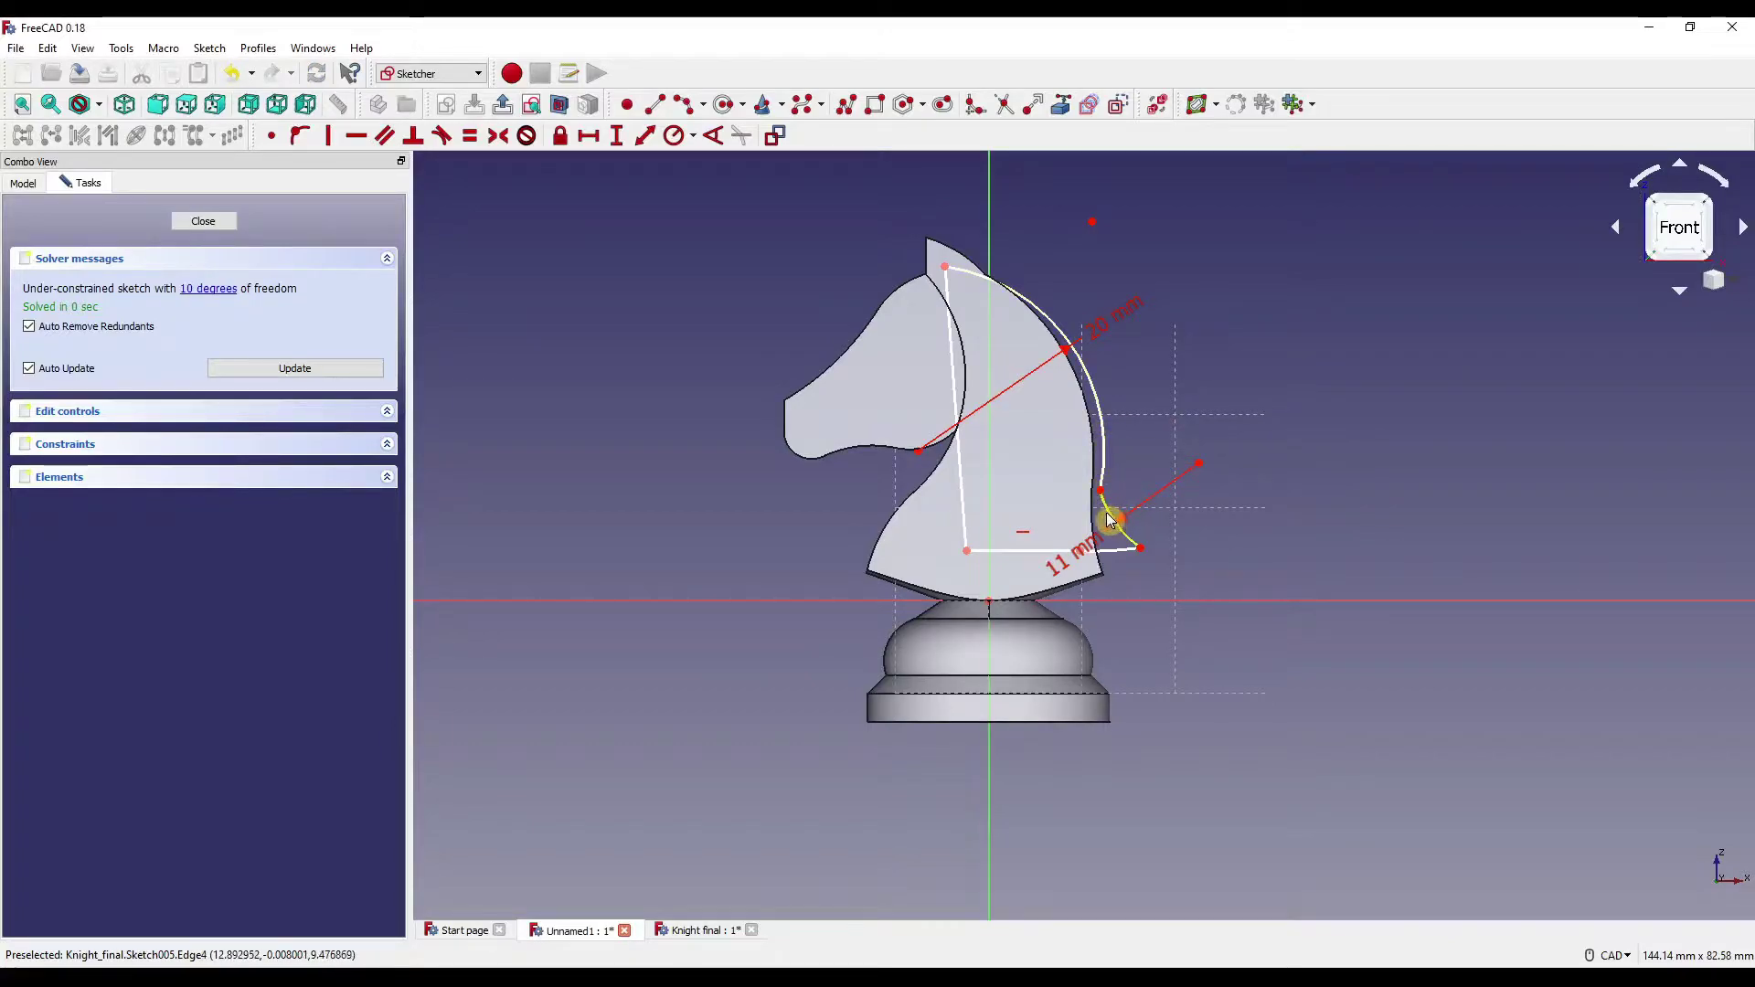
Make the large mane arc and the small flare arc tangent at their shared endpoint.
click(1109, 520)
click(1105, 436)
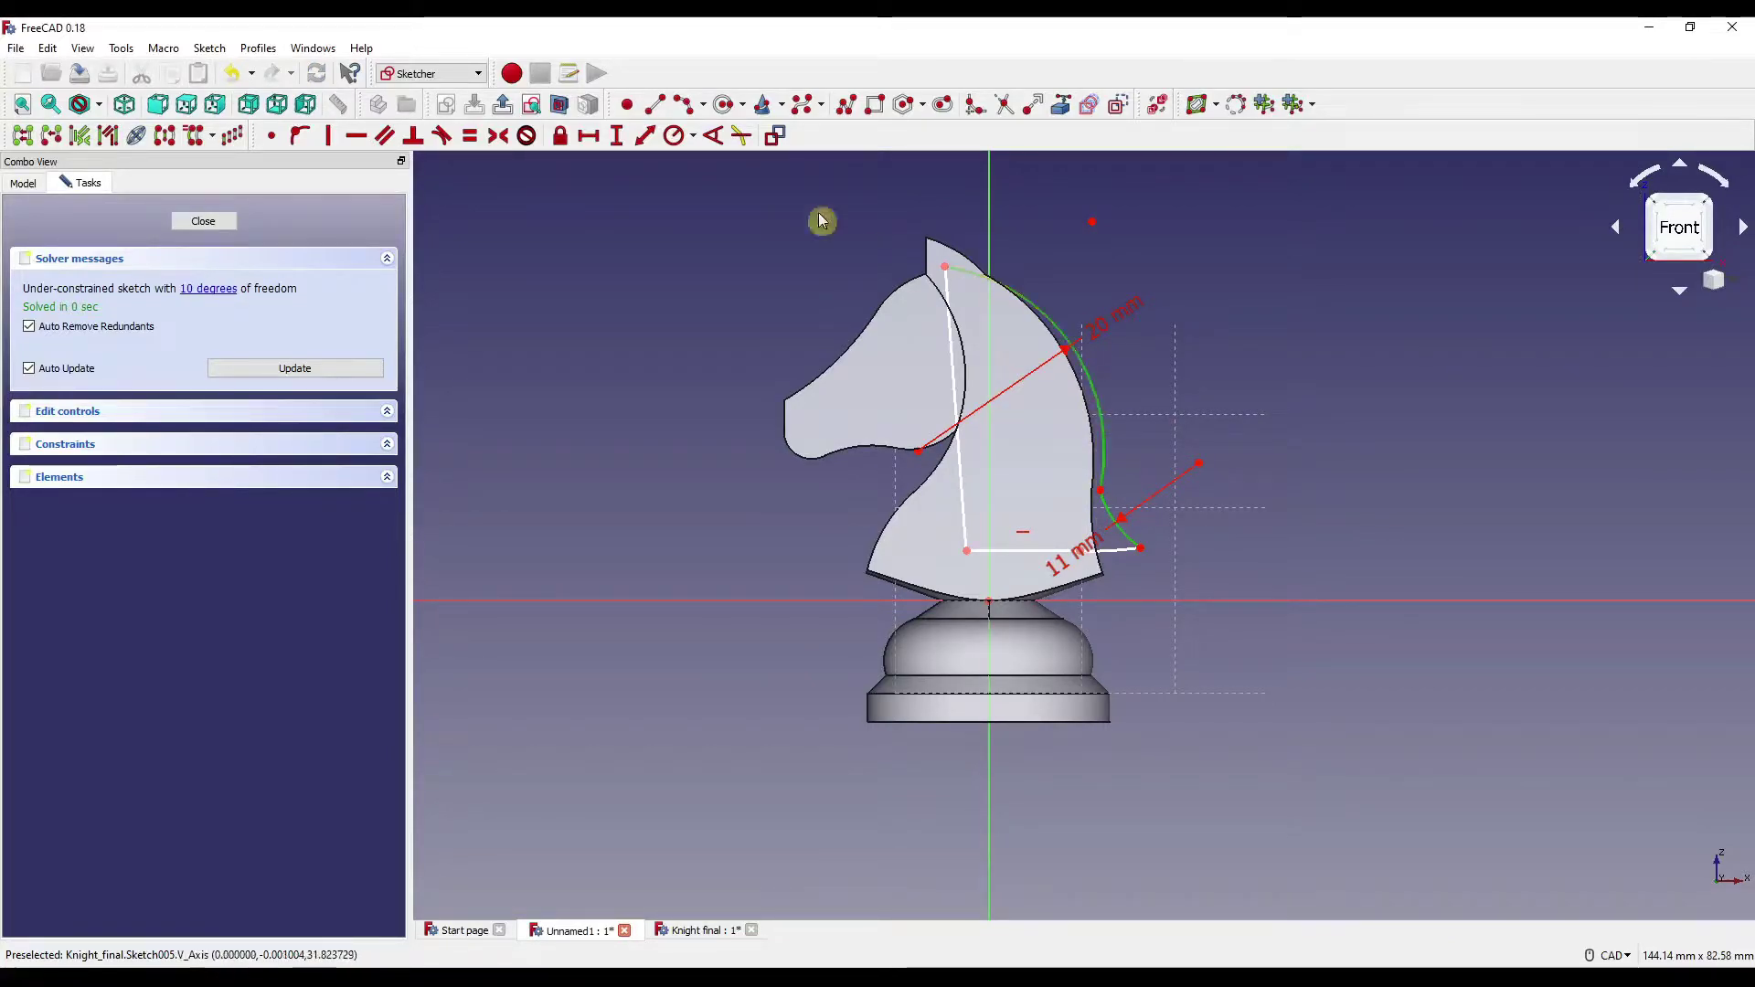
key(t)
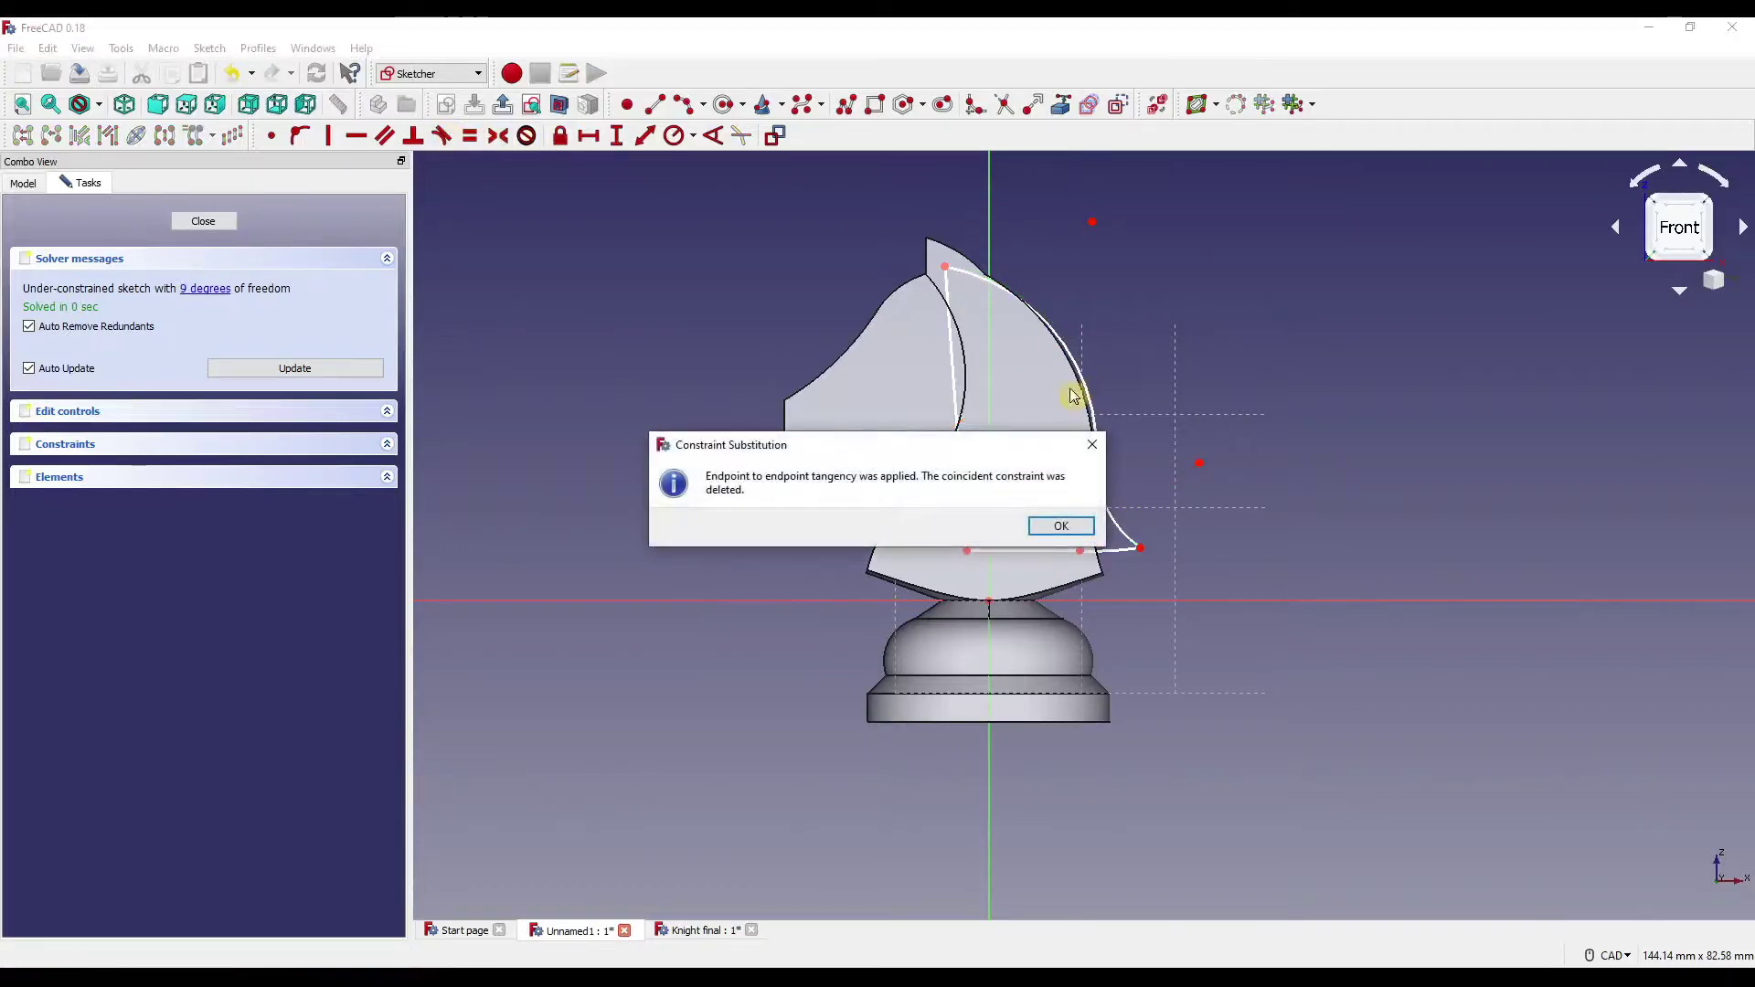
click(1063, 525)
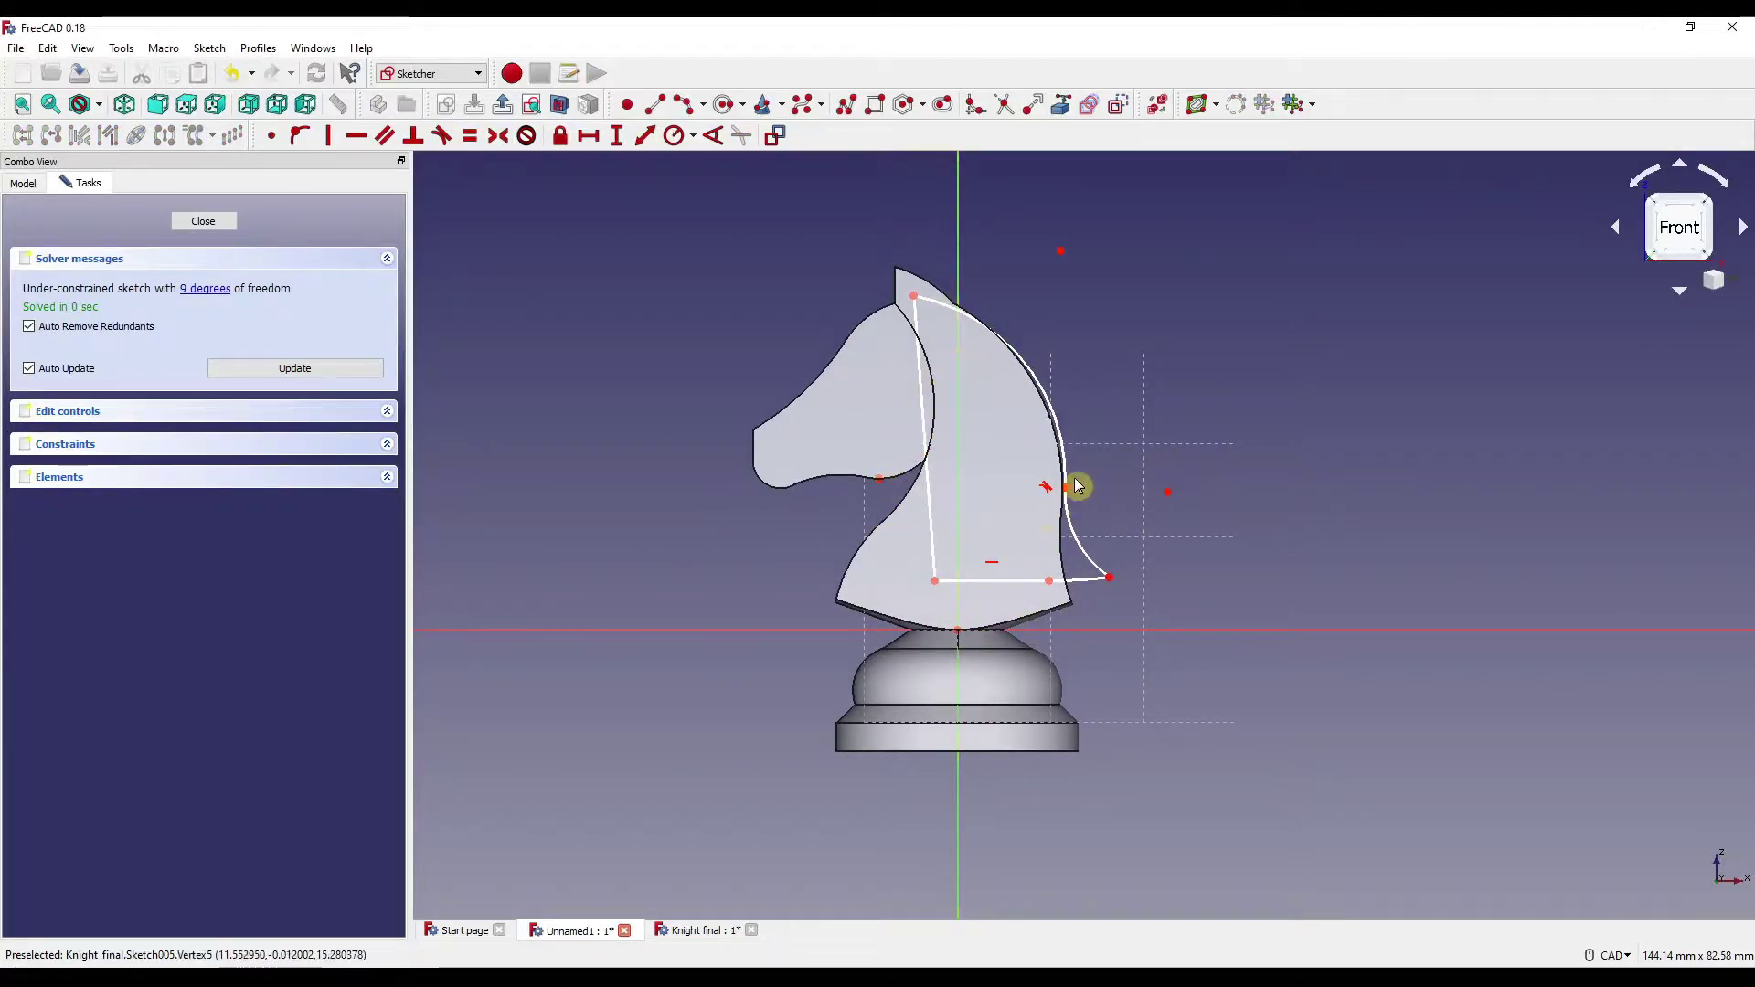
Constrain the profile's top corner 3.5 mm horizontally from the origin and place the dimension above the head.
key(l)
click(914, 296)
click(957, 629)
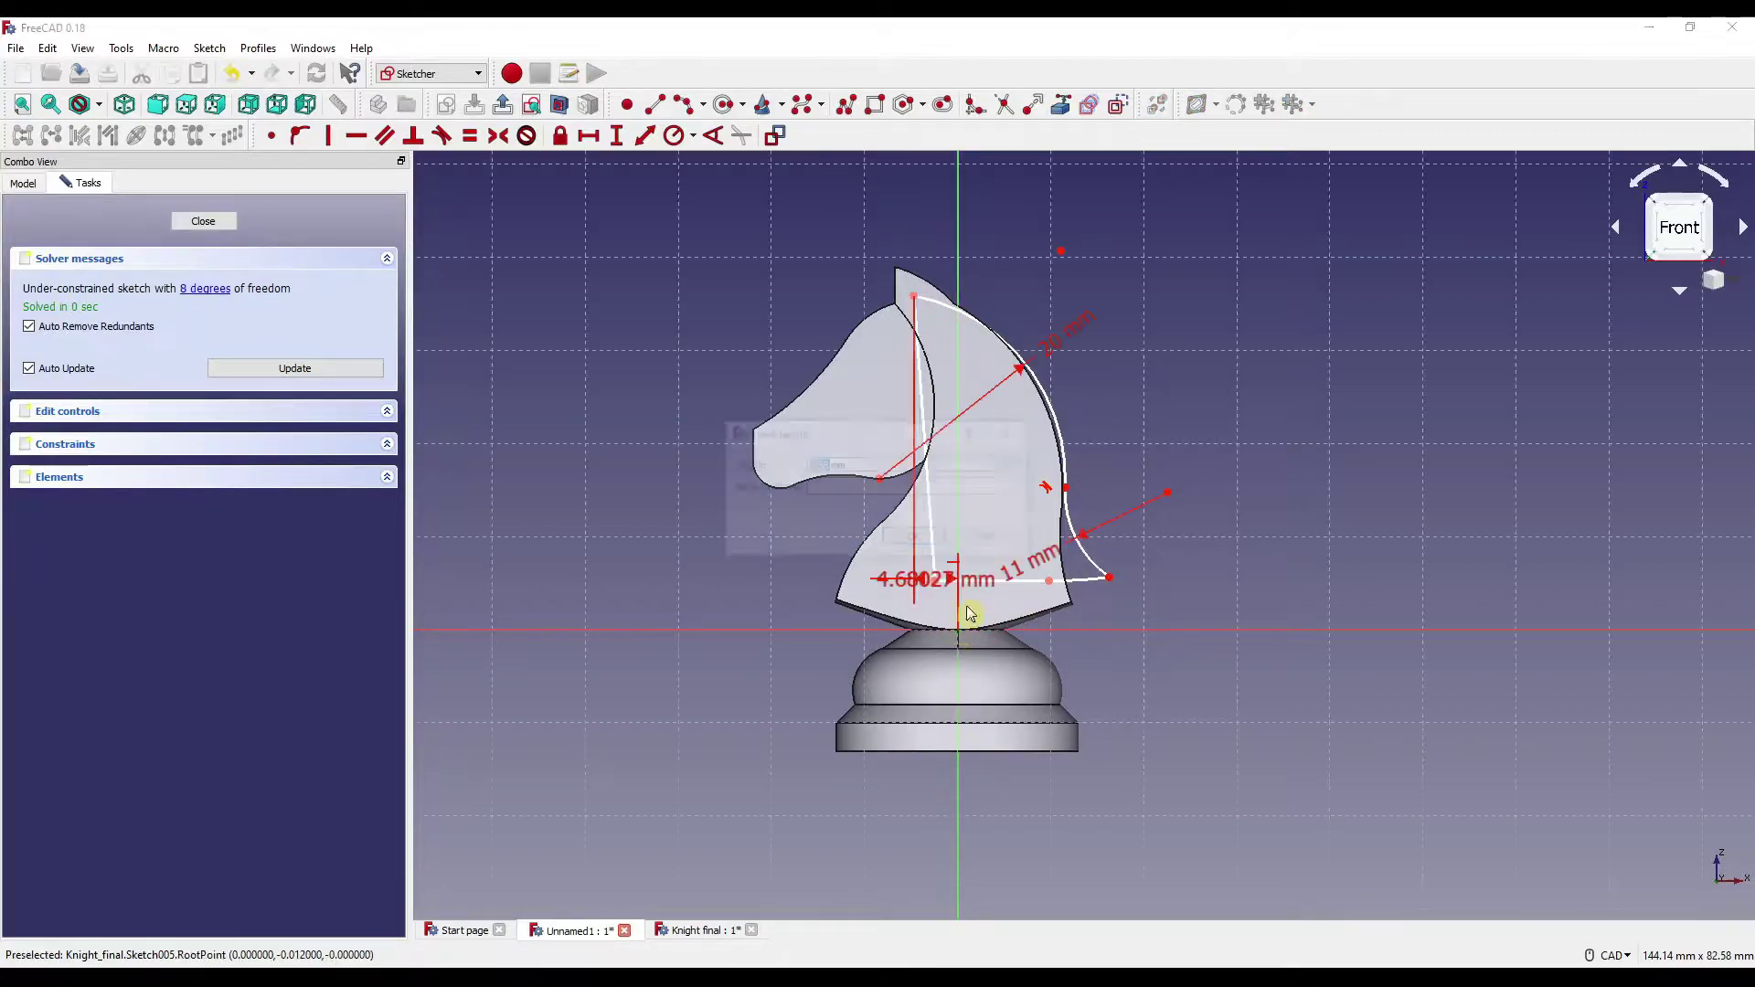
text(3.5)
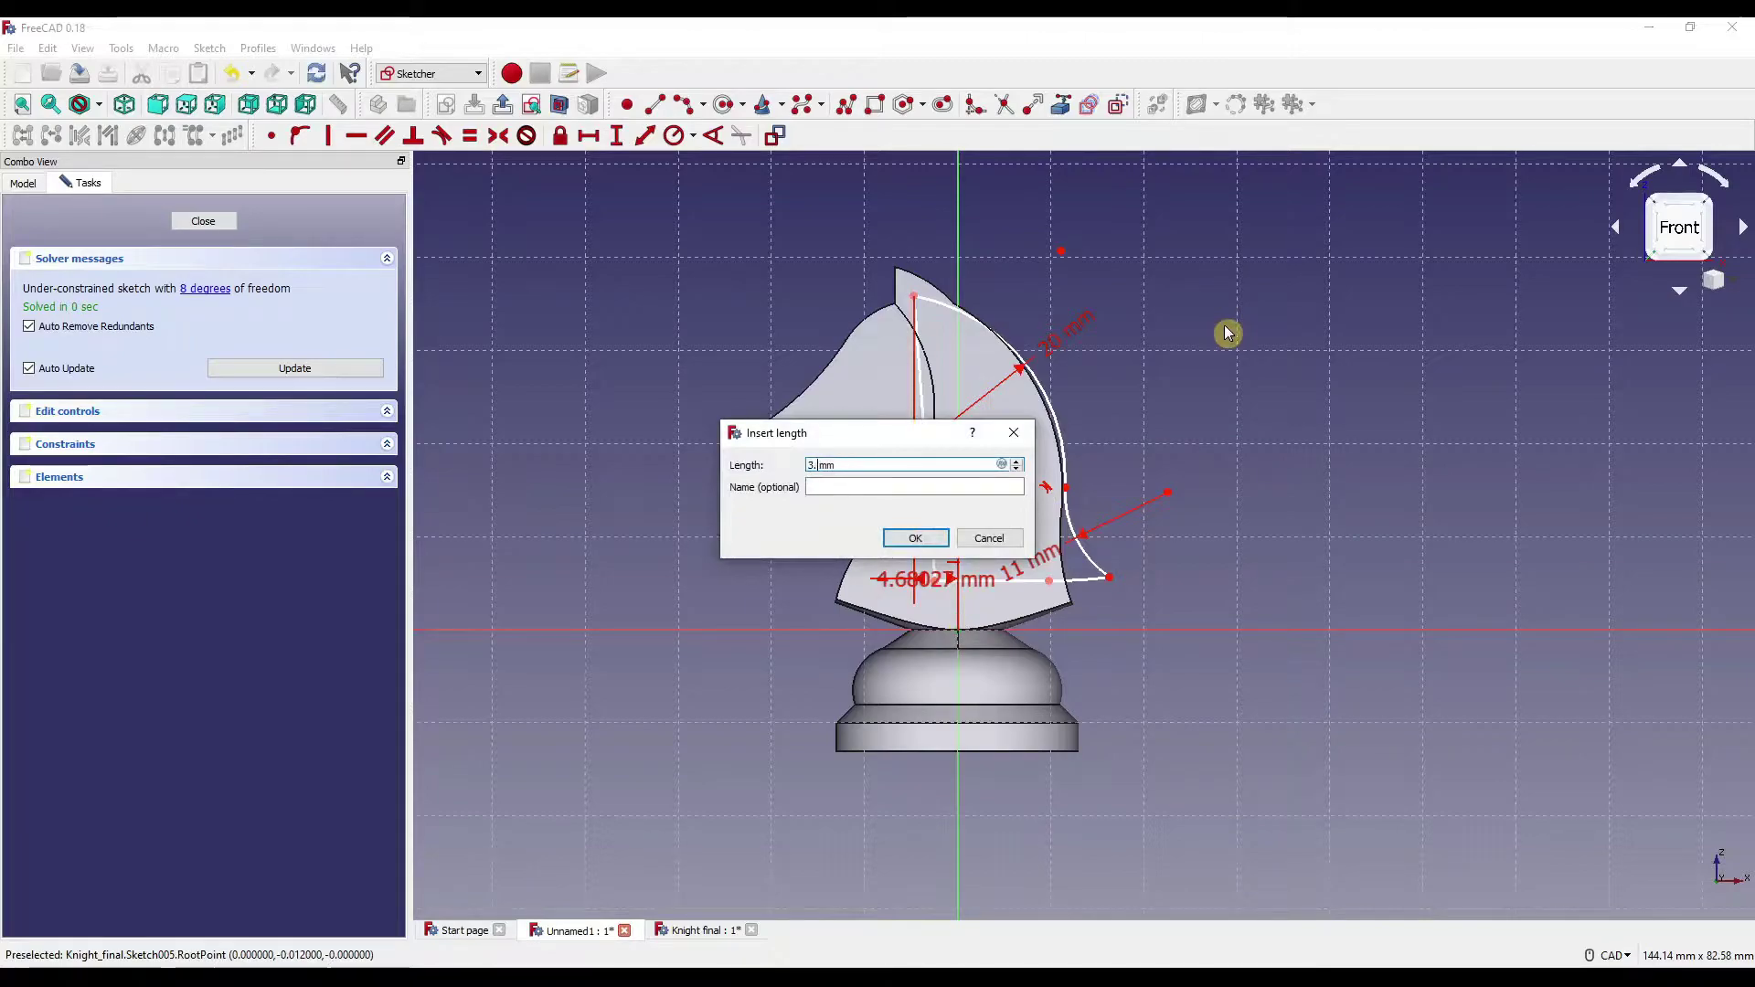
key(Return)
right_click(927, 582)
mouse_move(925, 582)
mouse_down()
mouse_move(916, 284)
mouse_move(847, 211)
mouse_up()
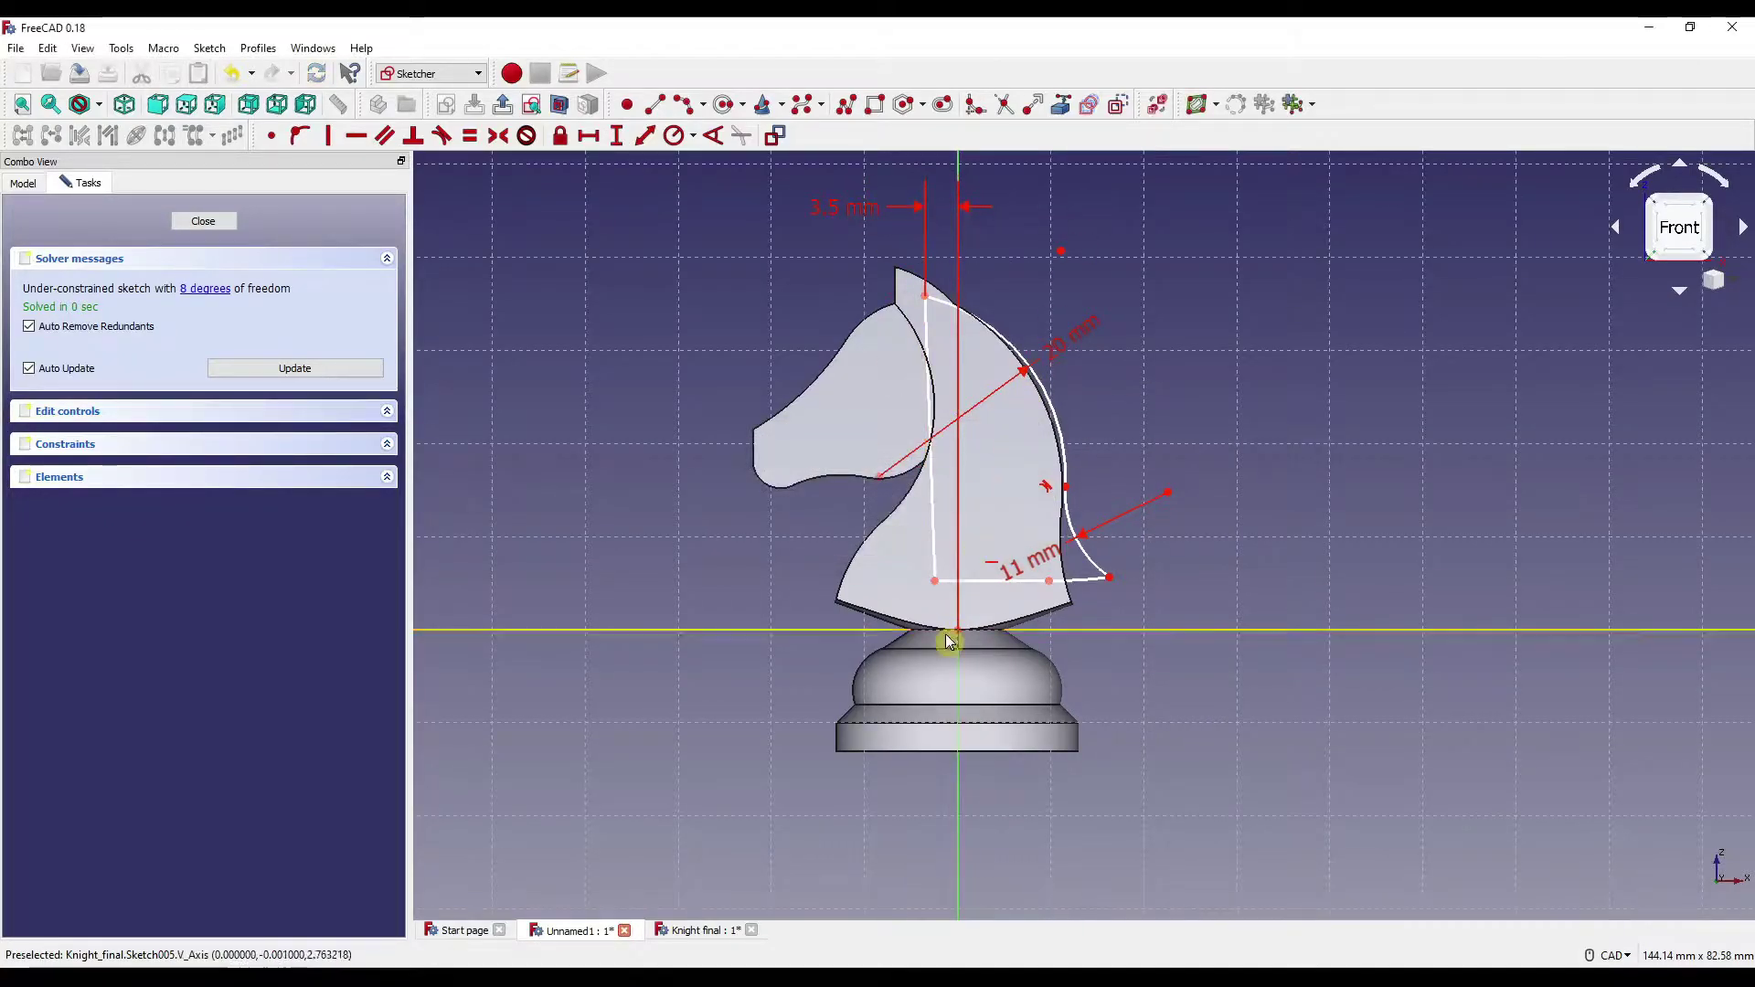
Constrain the lower end of the steep line 0.5 mm horizontally from the origin.
key(shift+h)
click(934, 581)
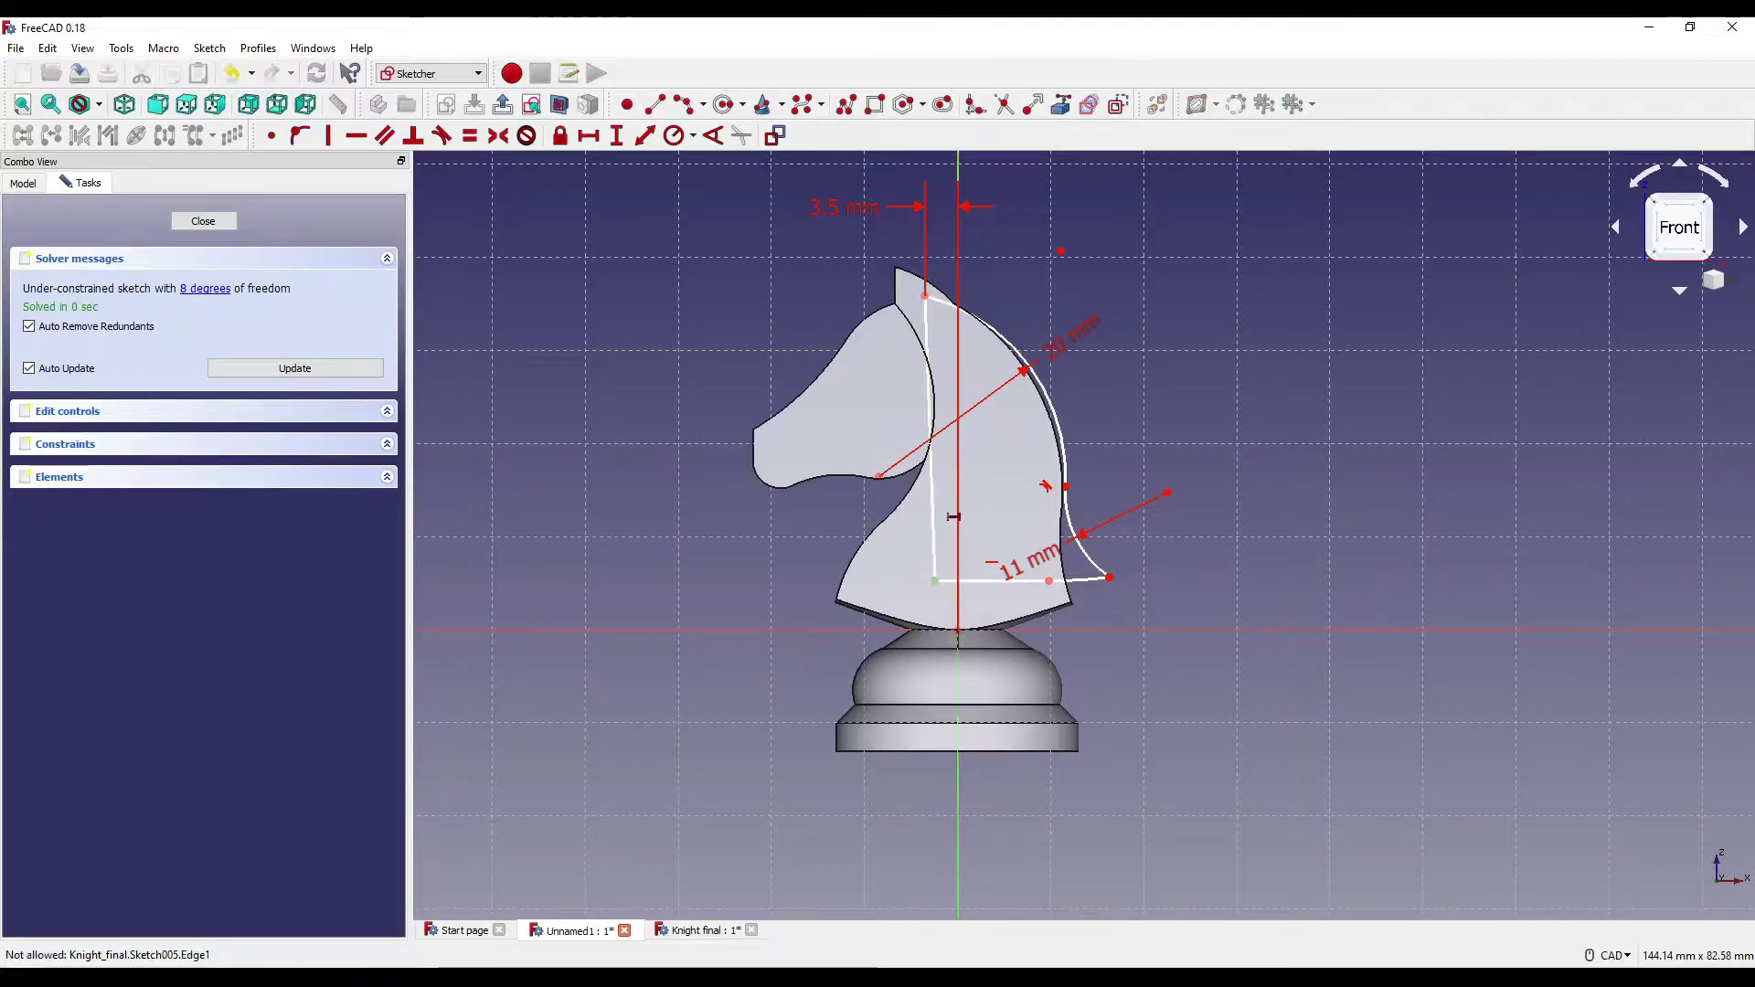
click(954, 623)
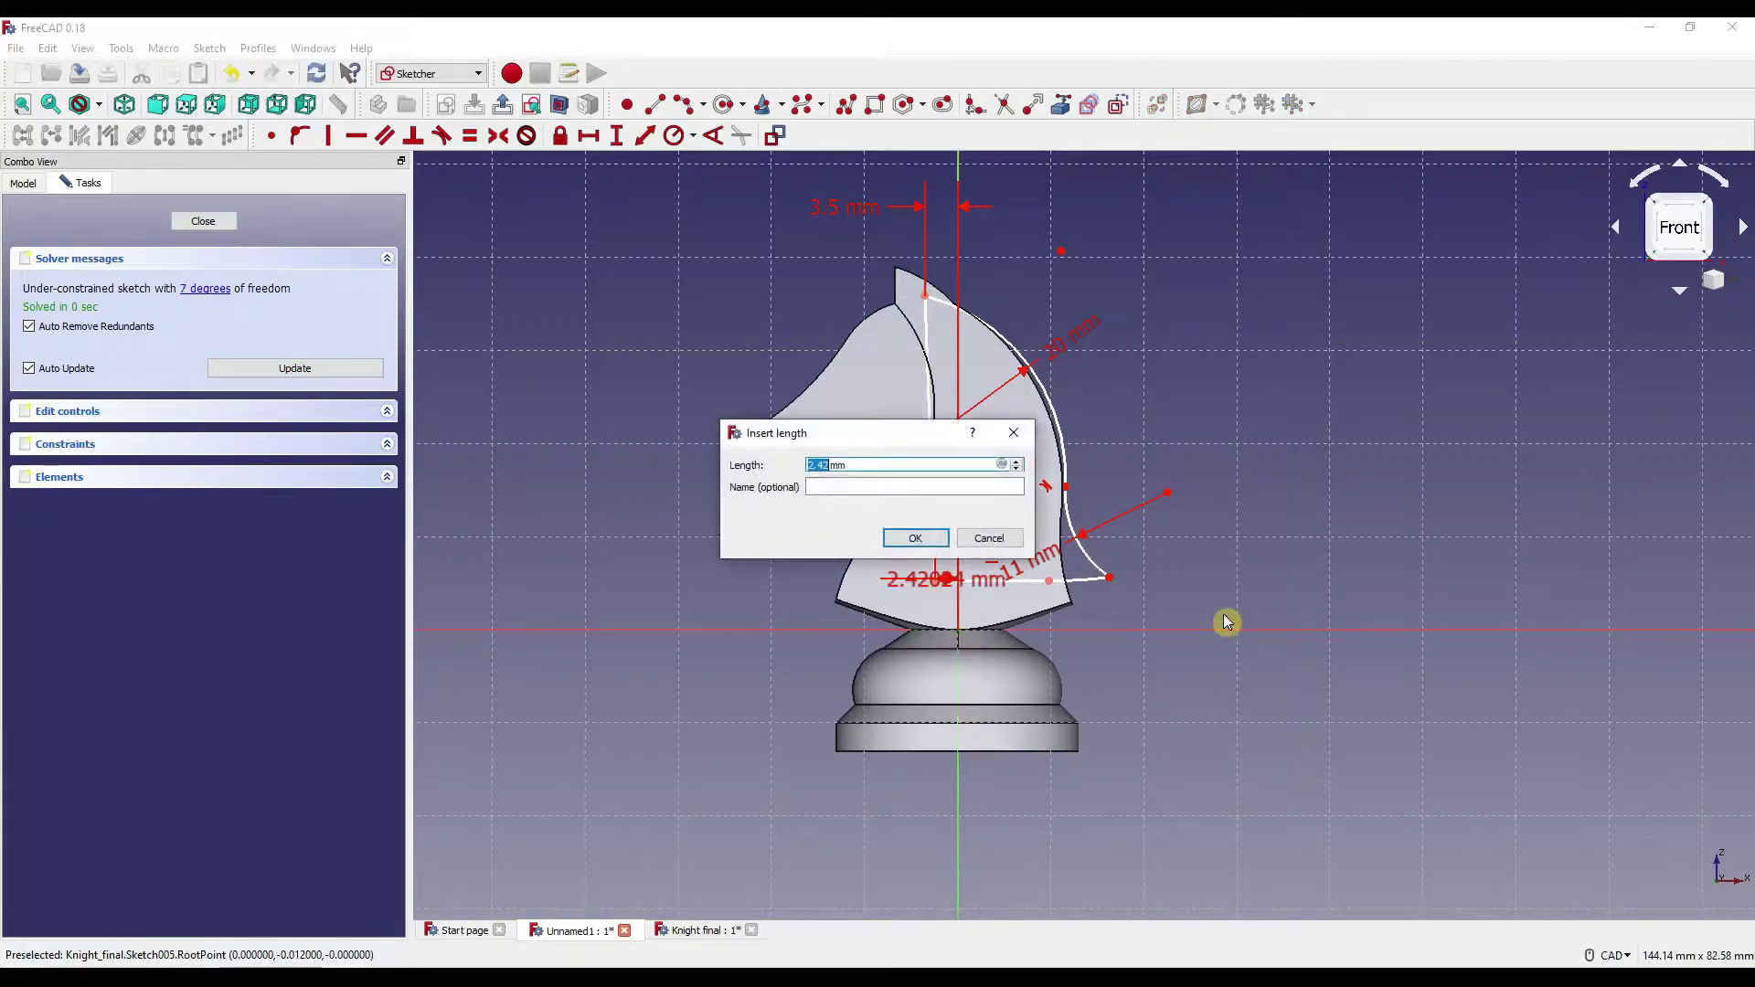
key(Return)
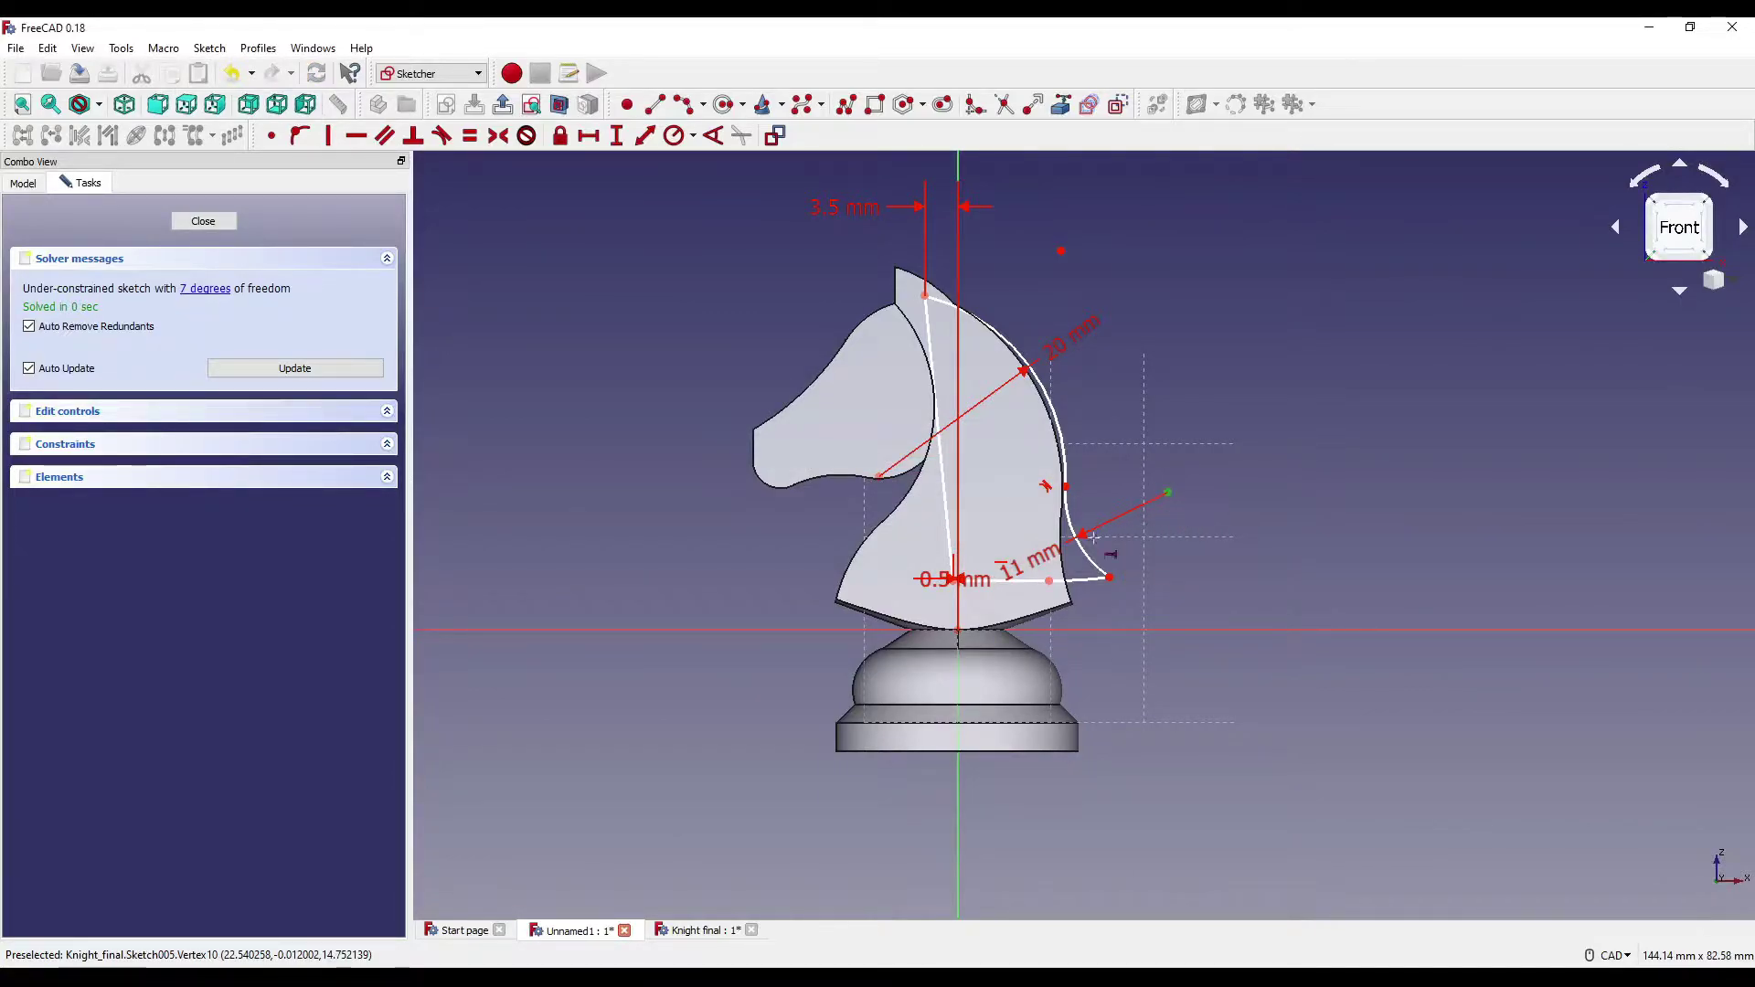
Constrain the center of the 11 mm arc 25.5 mm horizontally from the origin.
click(957, 629)
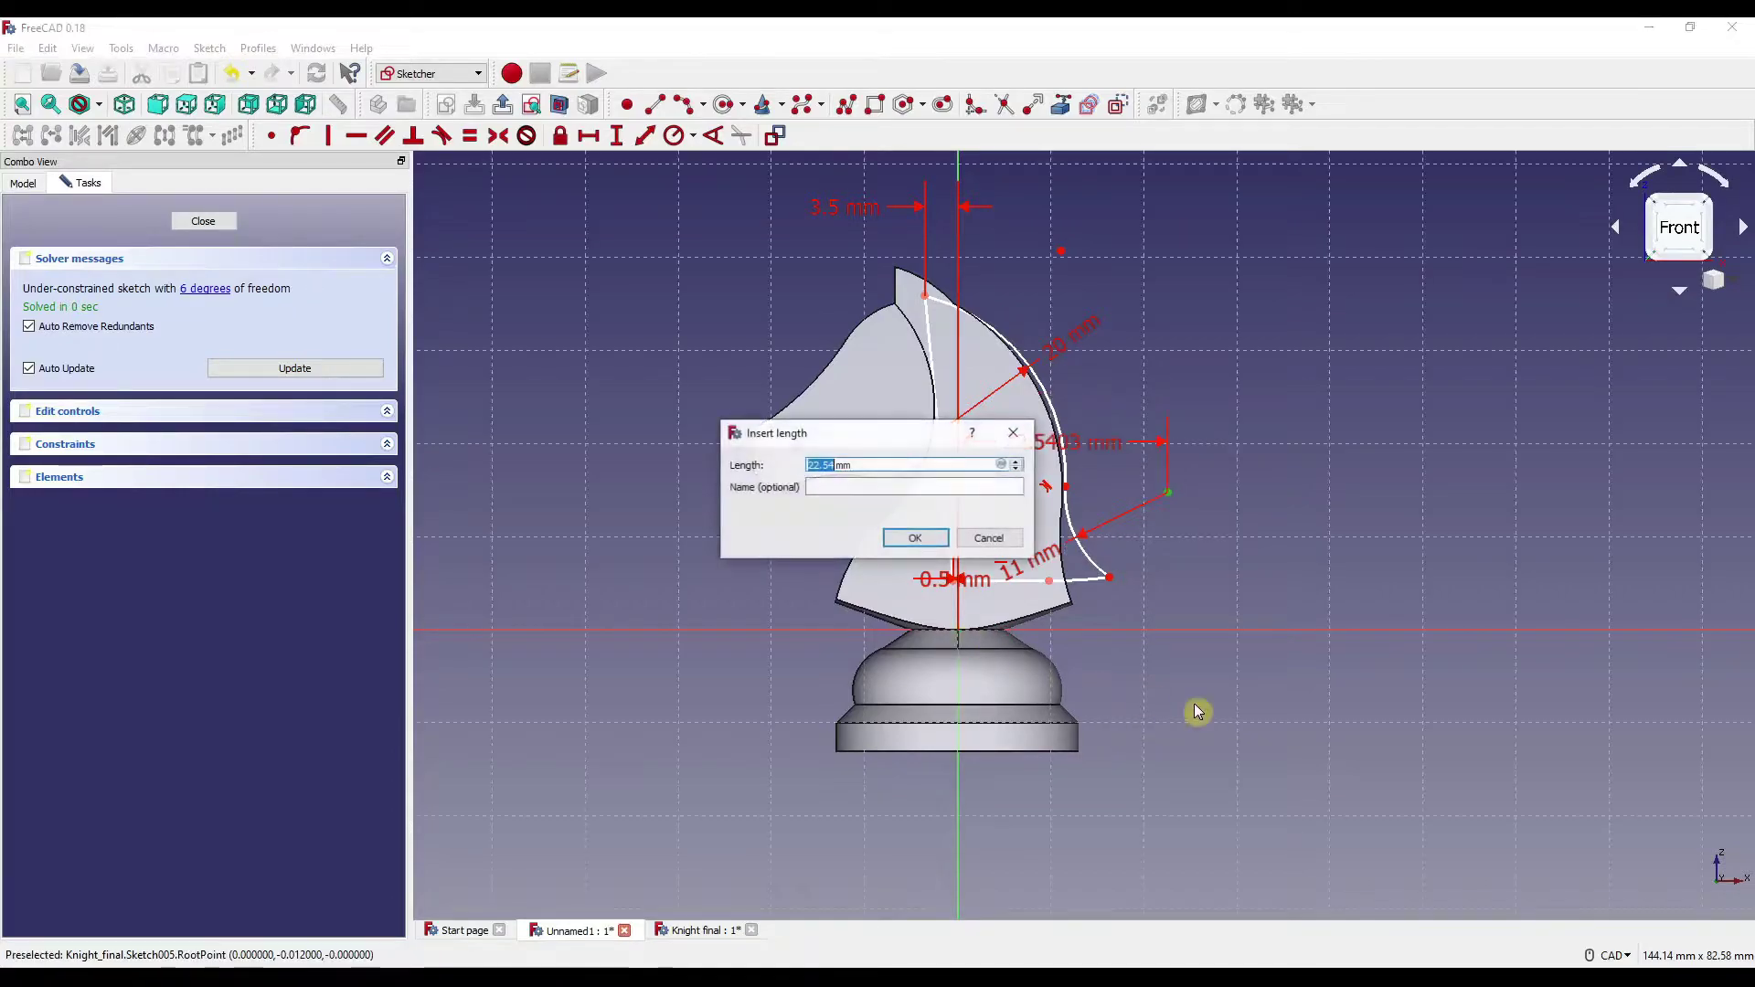
text(25.)
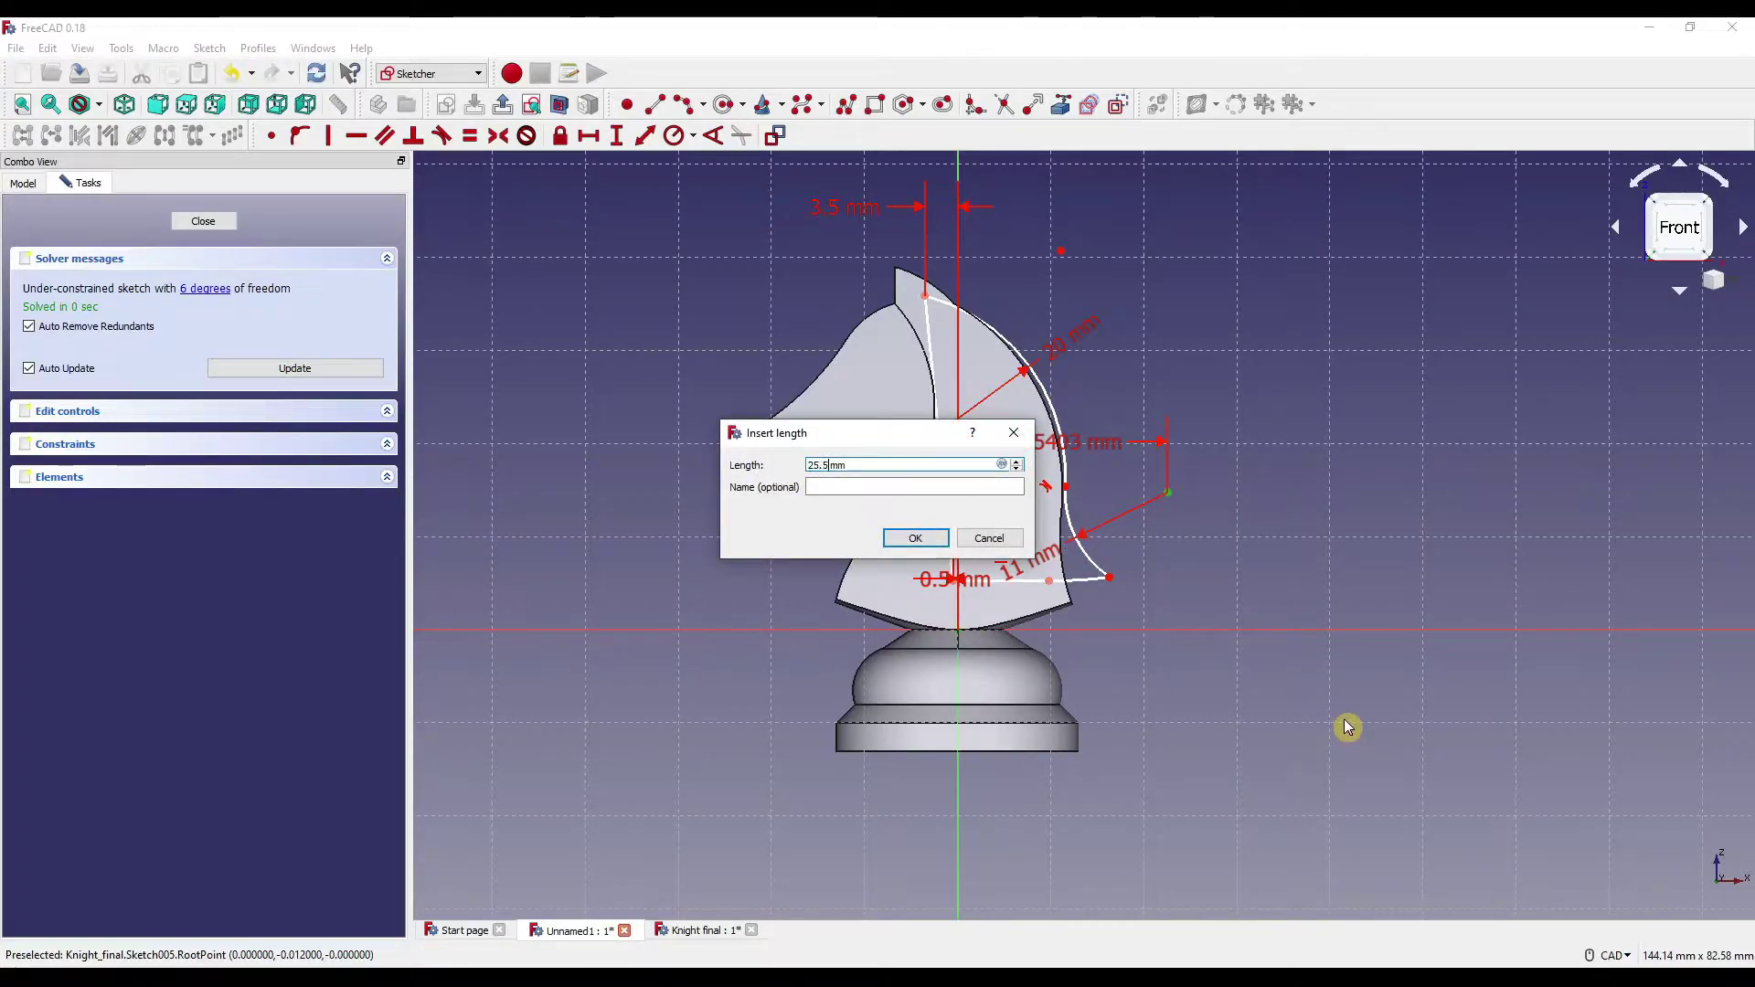
text(5)
key(Return)
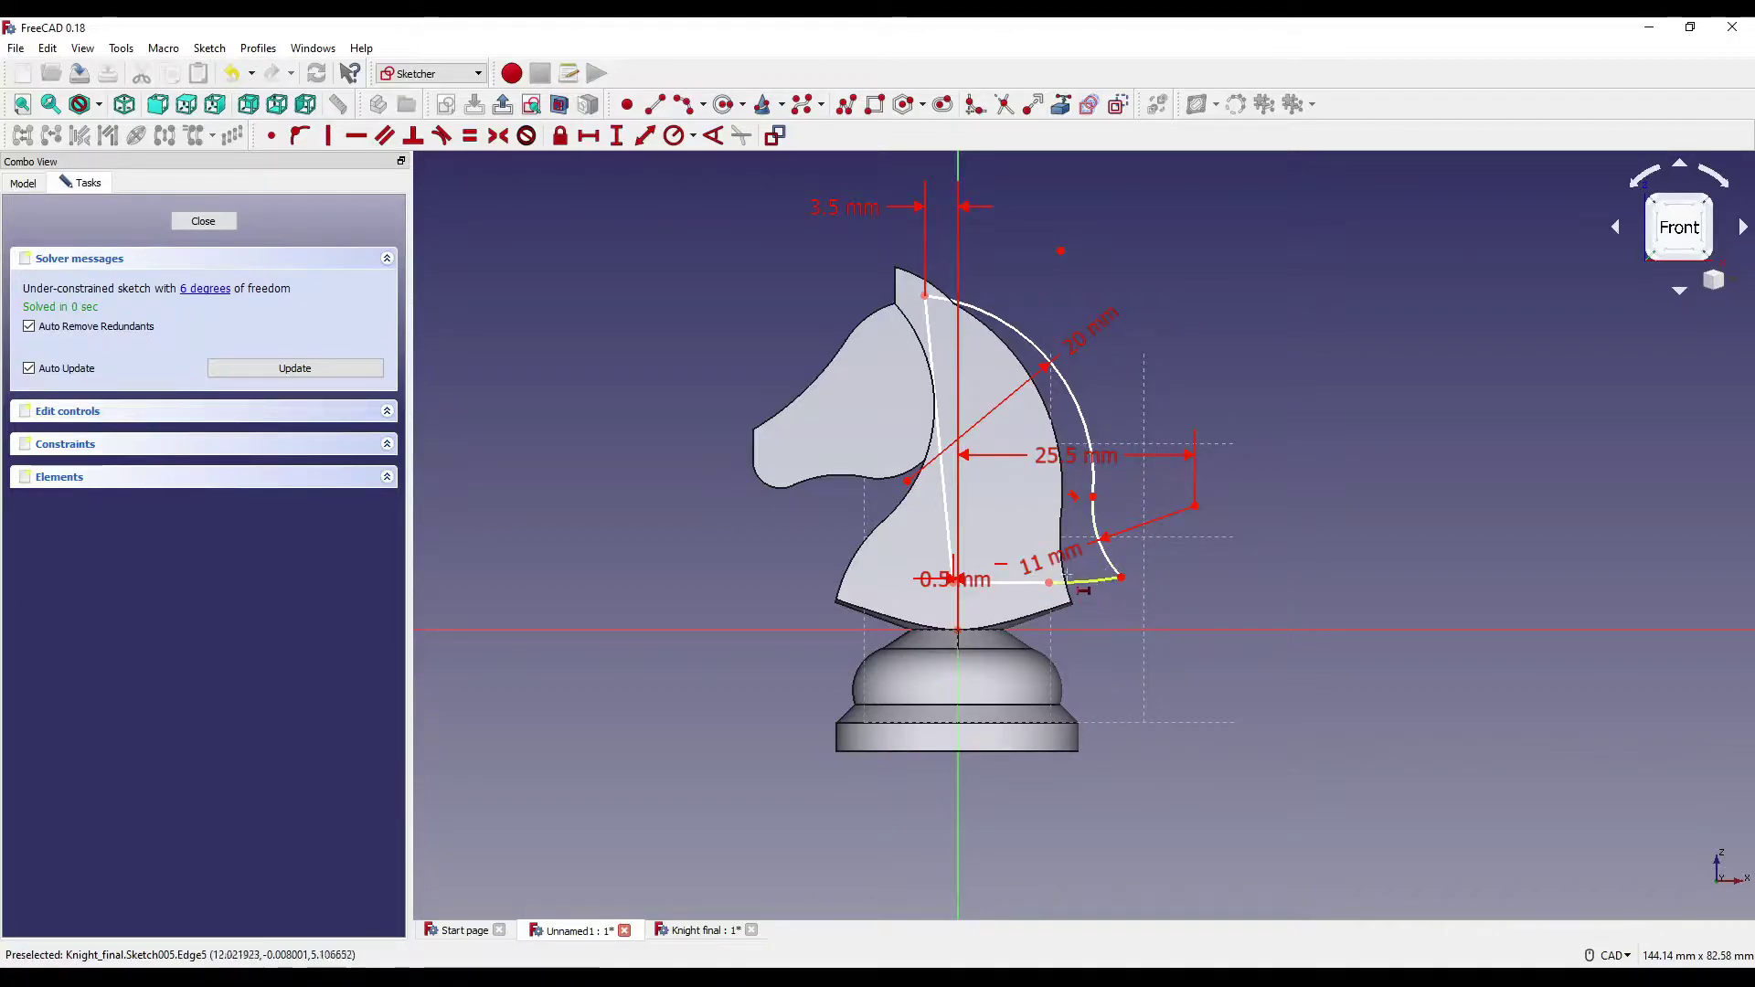
Constrain the center of the profile's shallow bottom arc 11.5 mm horizontally from the origin.
click(1061, 251)
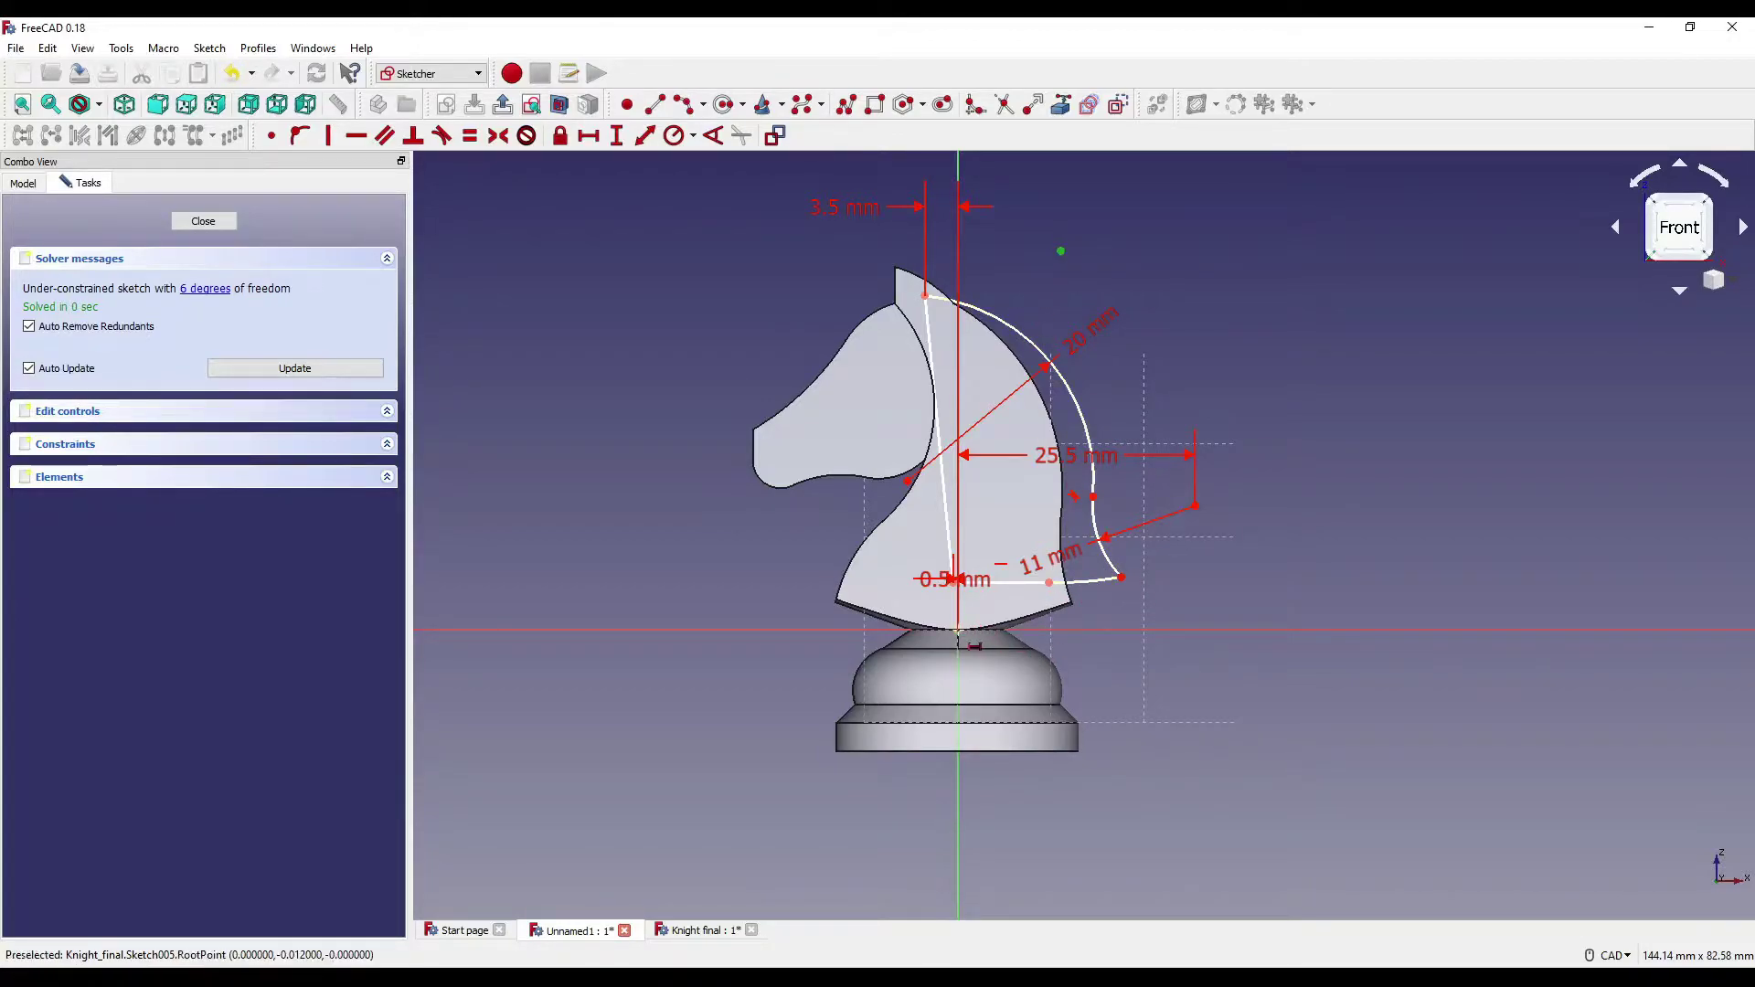
click(958, 630)
text(11.5)
key(Return)
Constrain the length of the profile's horizontal bottom line to 12.5 mm and end the dimensioning command.
scroll(1005, 593, up, 8)
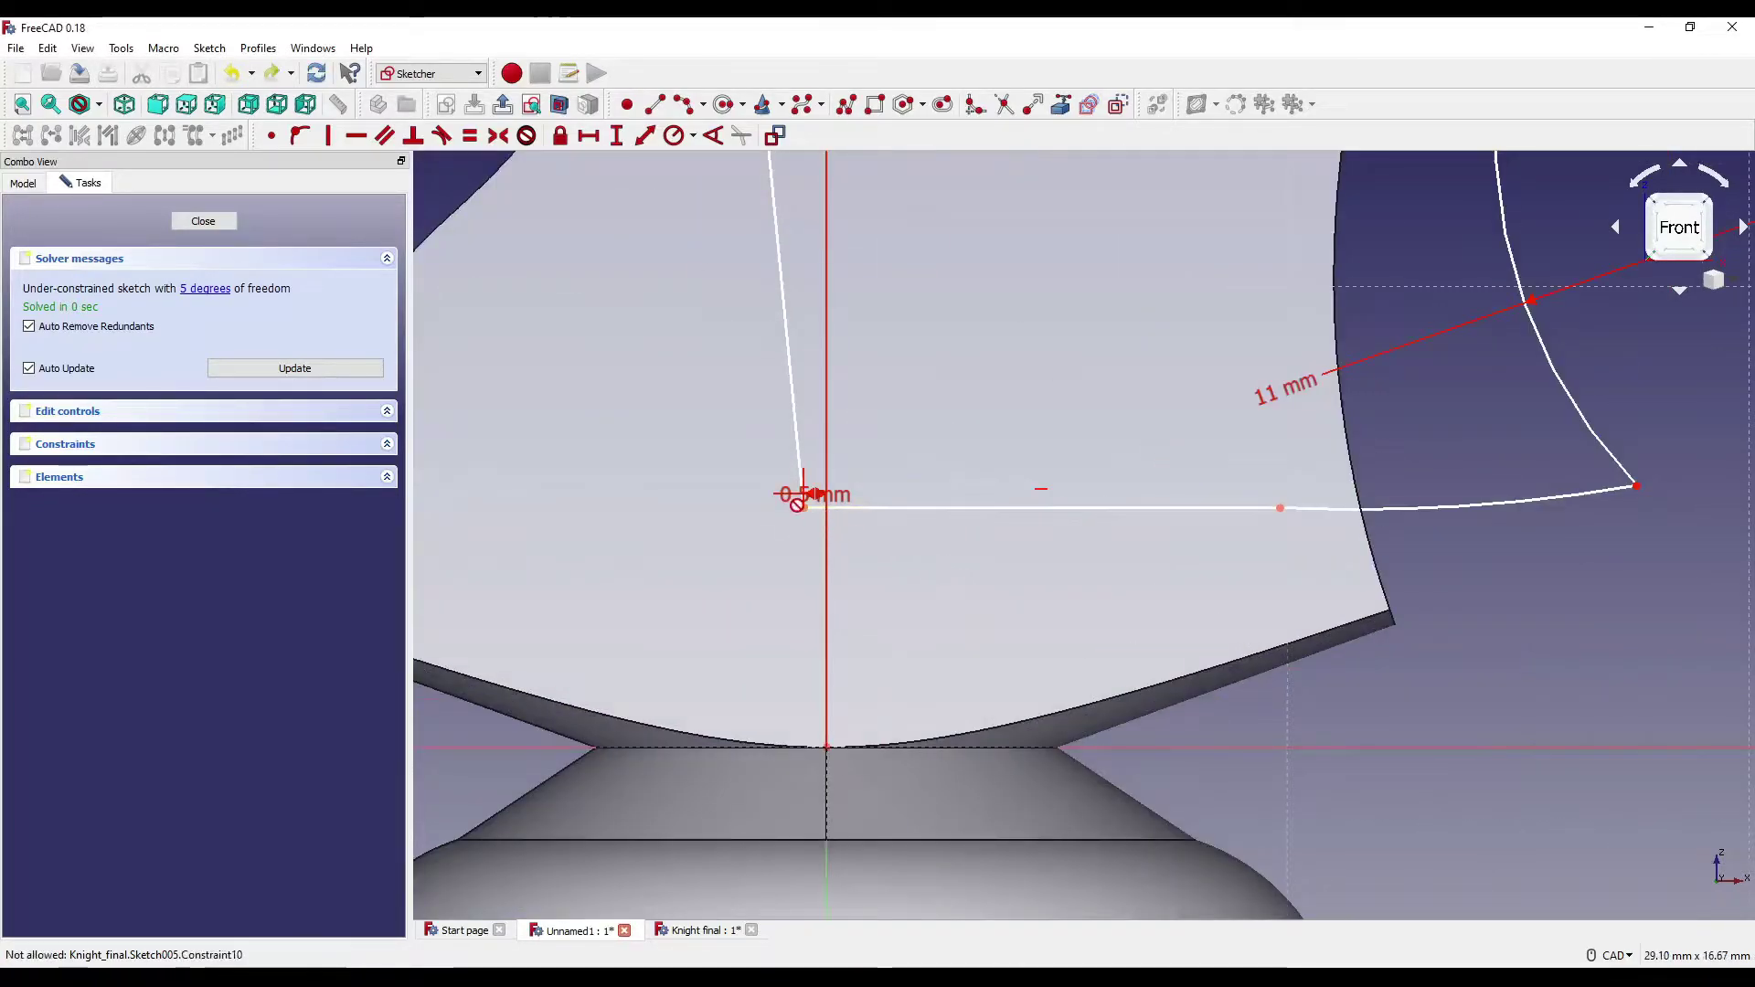
click(865, 518)
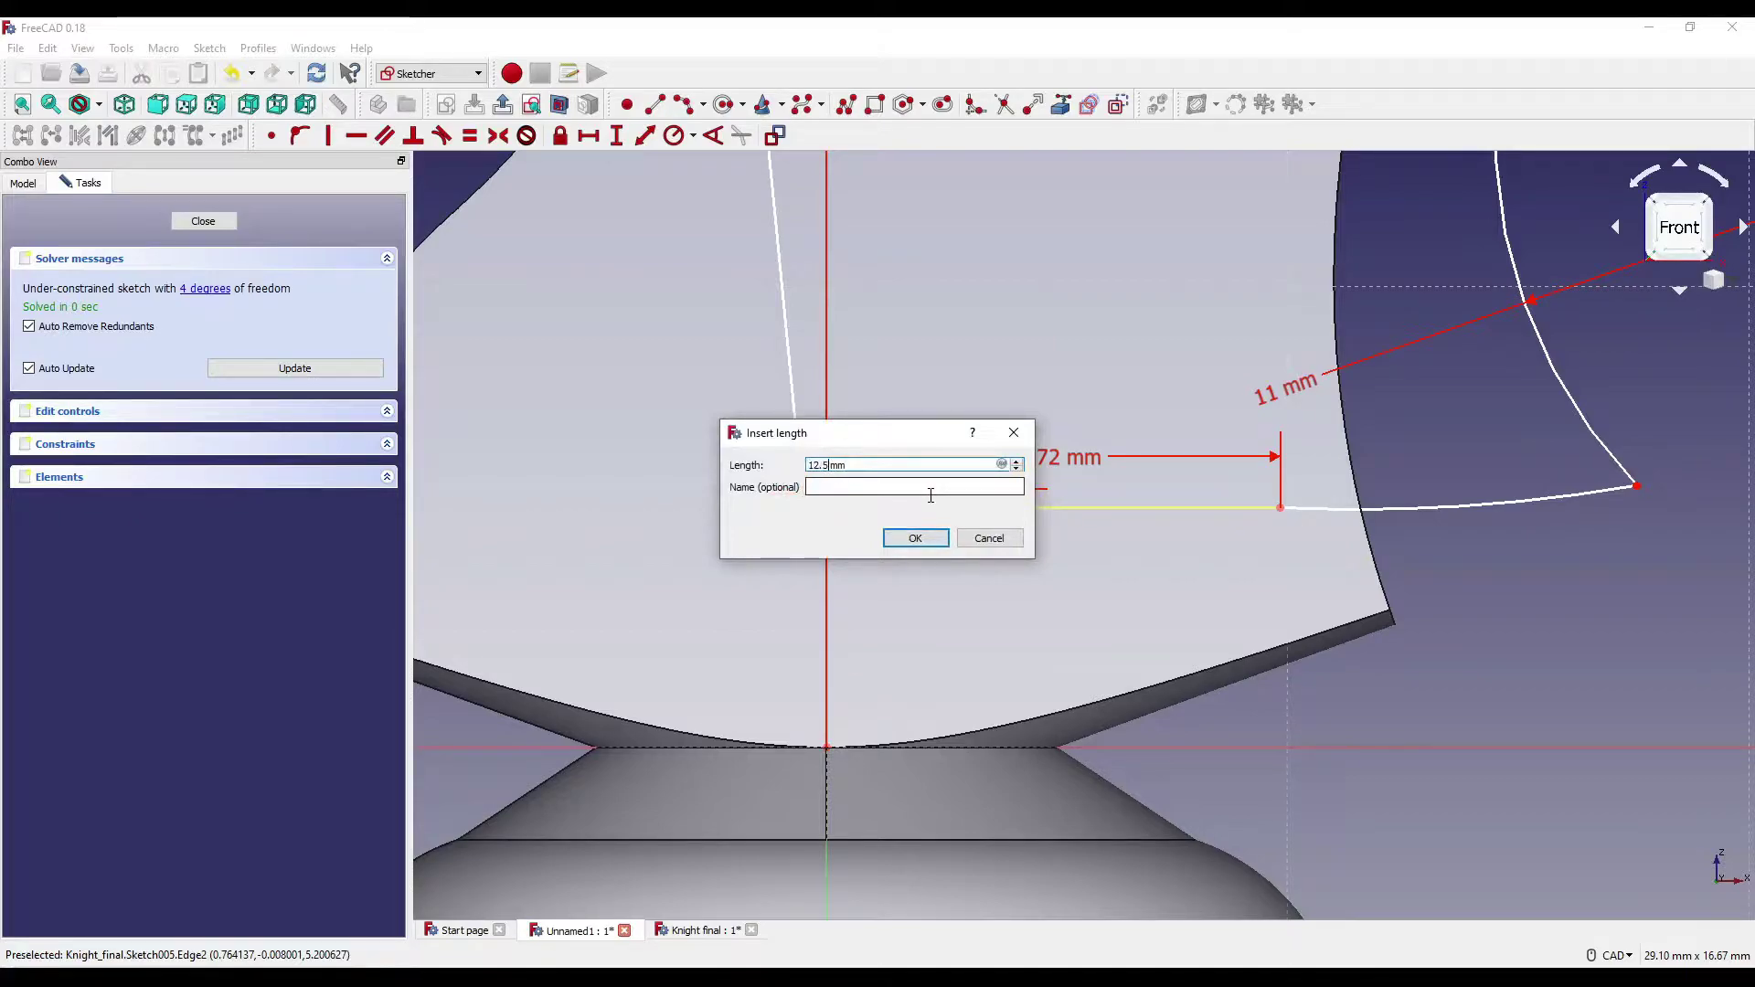
key(Return)
scroll(1051, 412, down, 8)
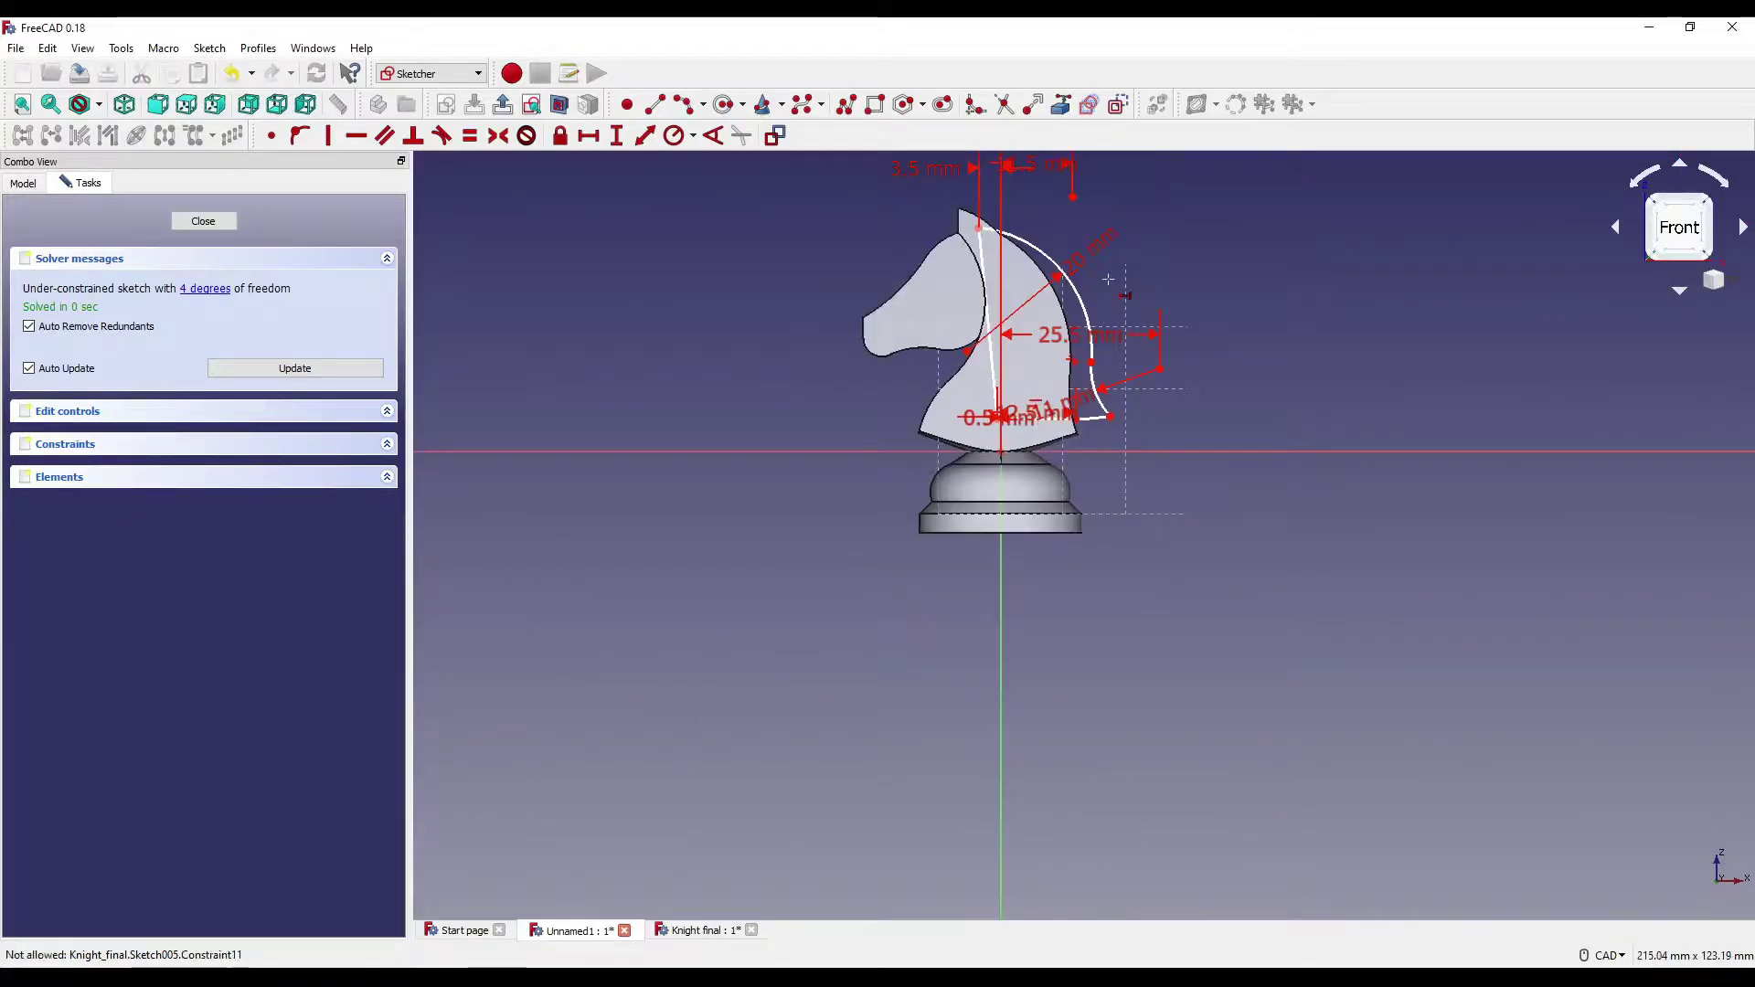
middle_drag(1108, 286, 1118, 394)
key(Escape)
Move the 0.5, 12.5 and 25.5 mm dimensions down over and below the base, and the 11.5 mm dimension above the head.
middle_drag(1078, 496, 1031, 505)
scroll(1031, 504, up, 3)
scroll(1015, 396, down, 3)
scroll(1006, 560, up, 2)
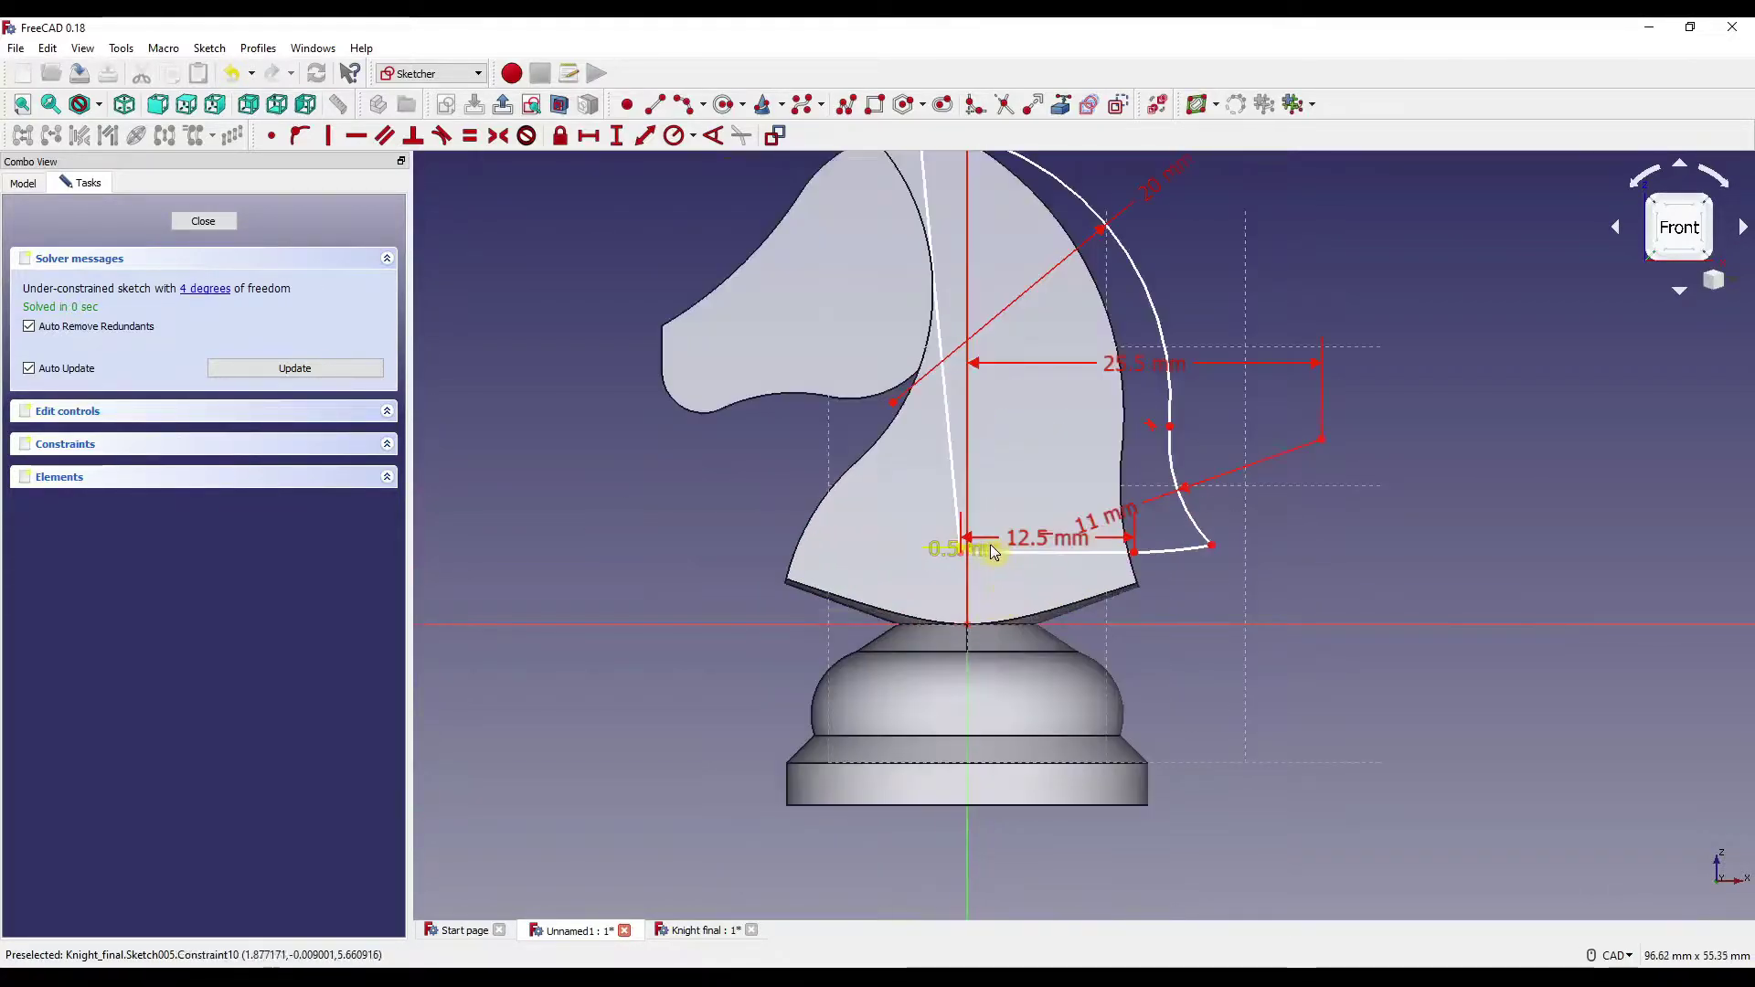
drag(945, 655, 725, 682)
drag(1018, 541, 1022, 783)
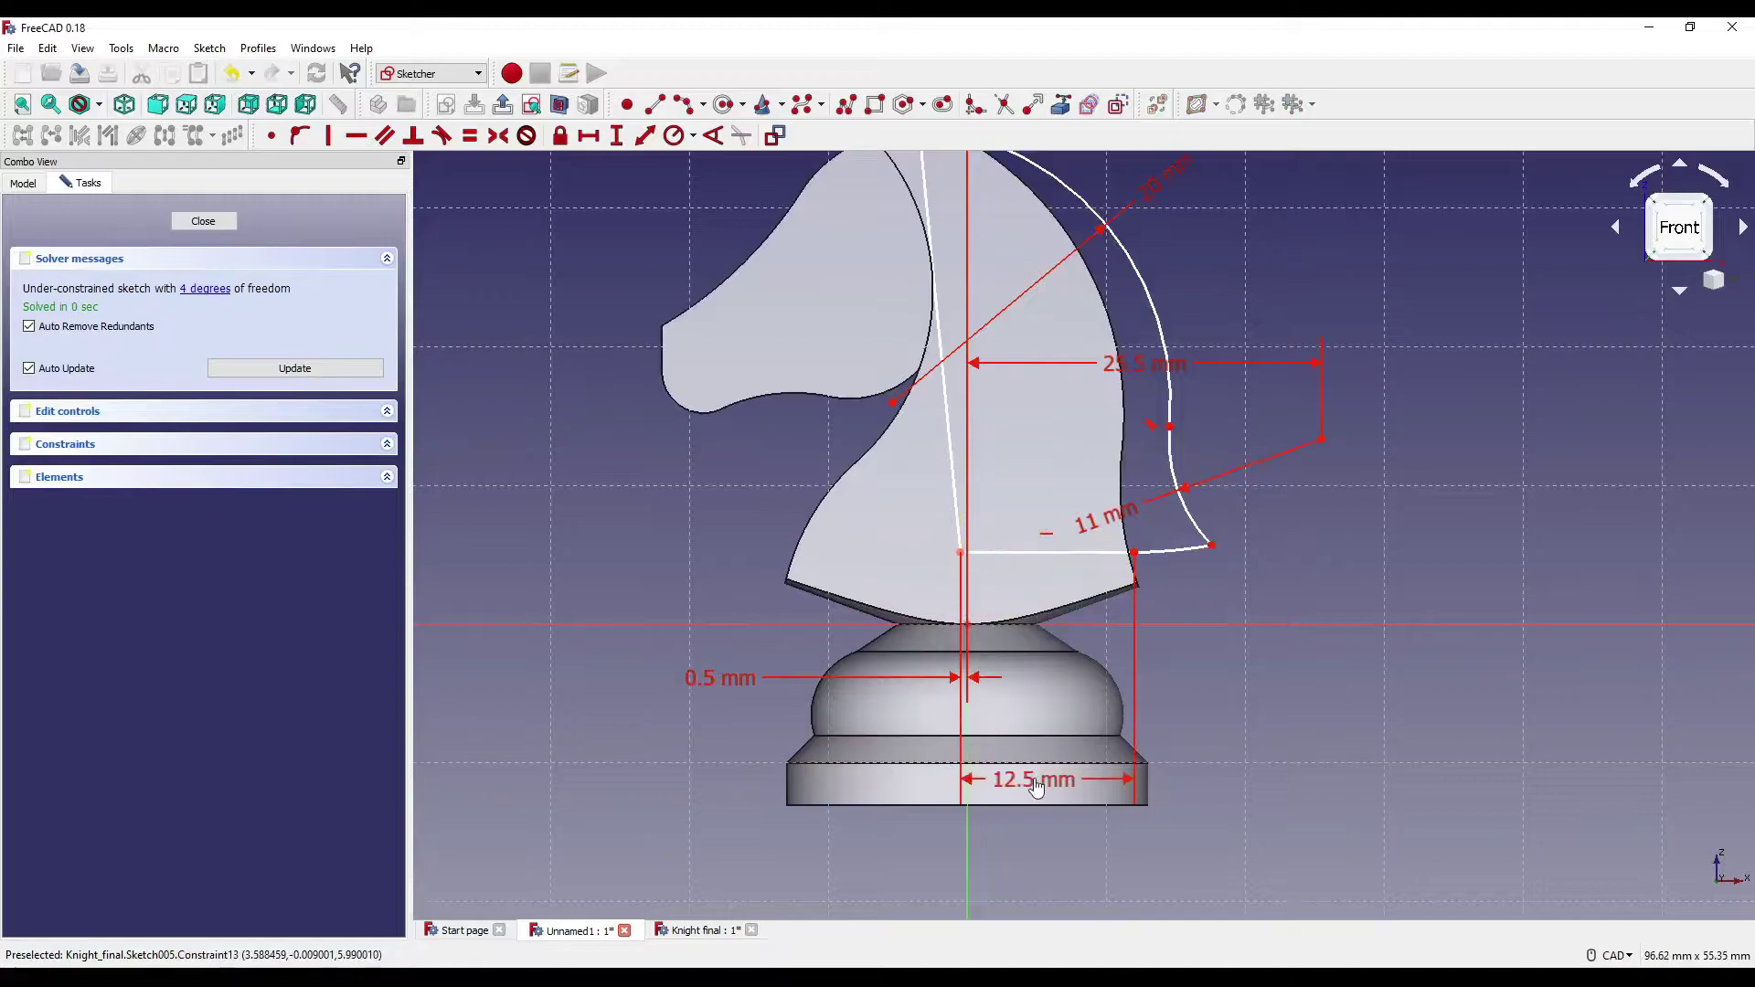
middle_drag(1032, 519, 1018, 525)
scroll(1017, 525, down, 4)
drag(1050, 458, 1065, 695)
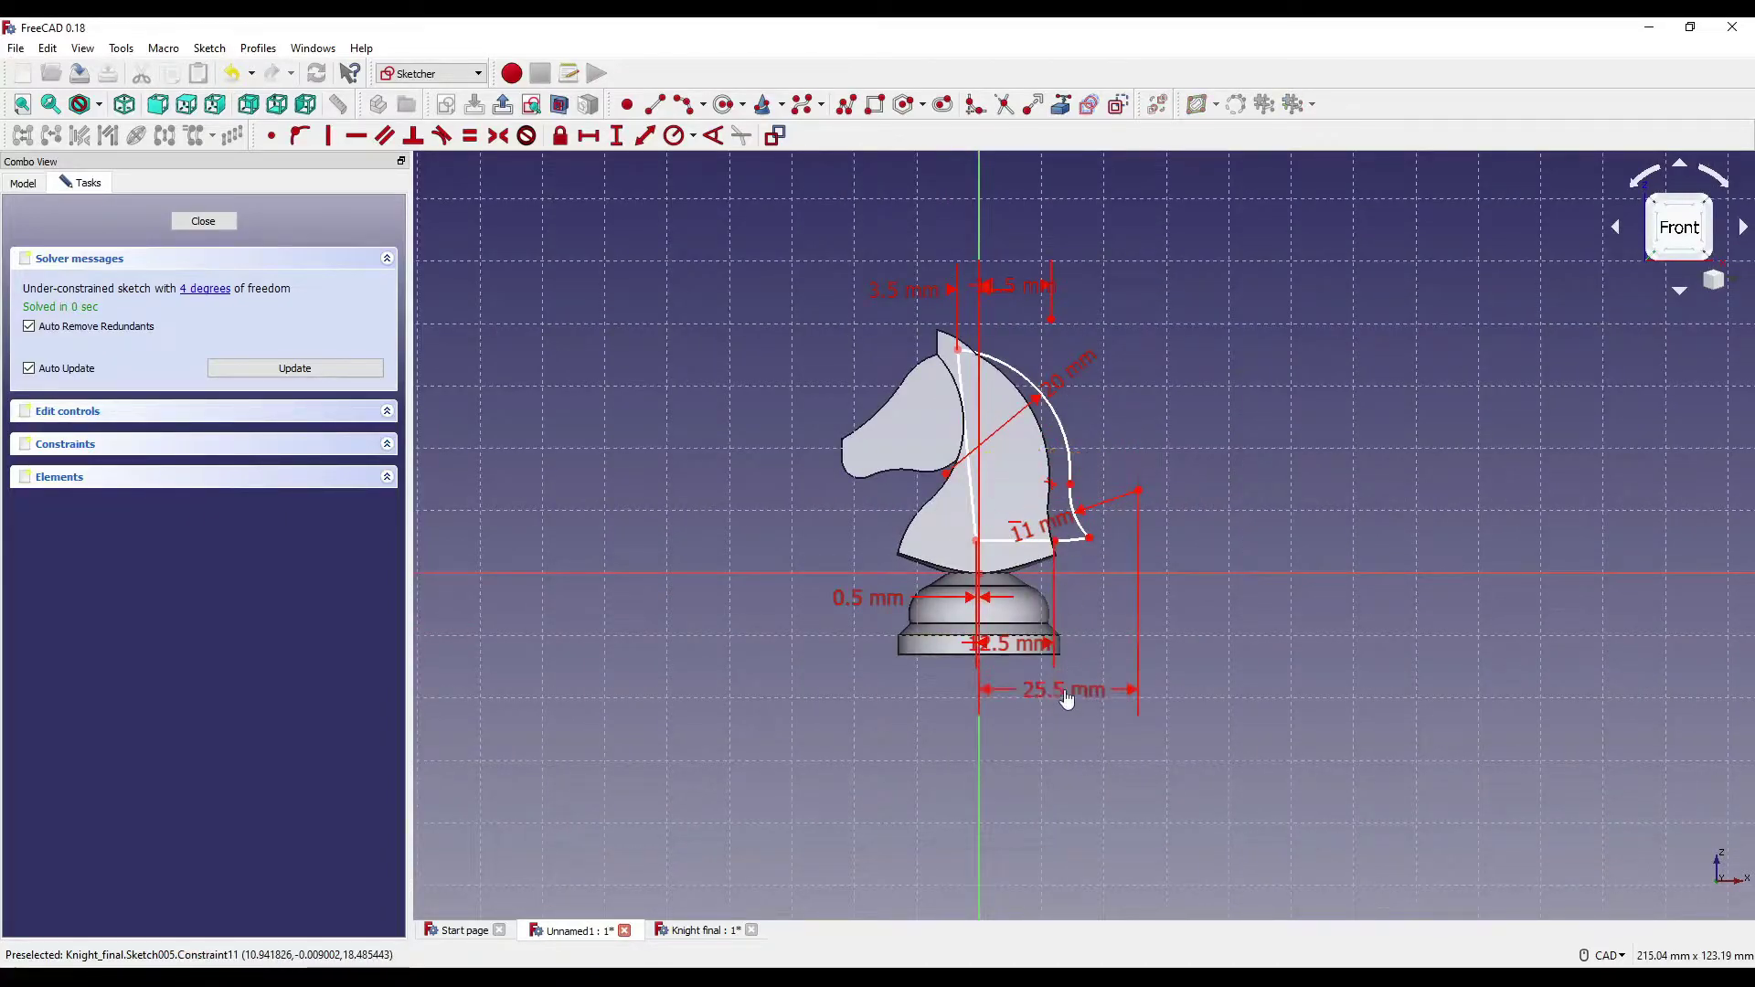
drag(1015, 286, 1159, 226)
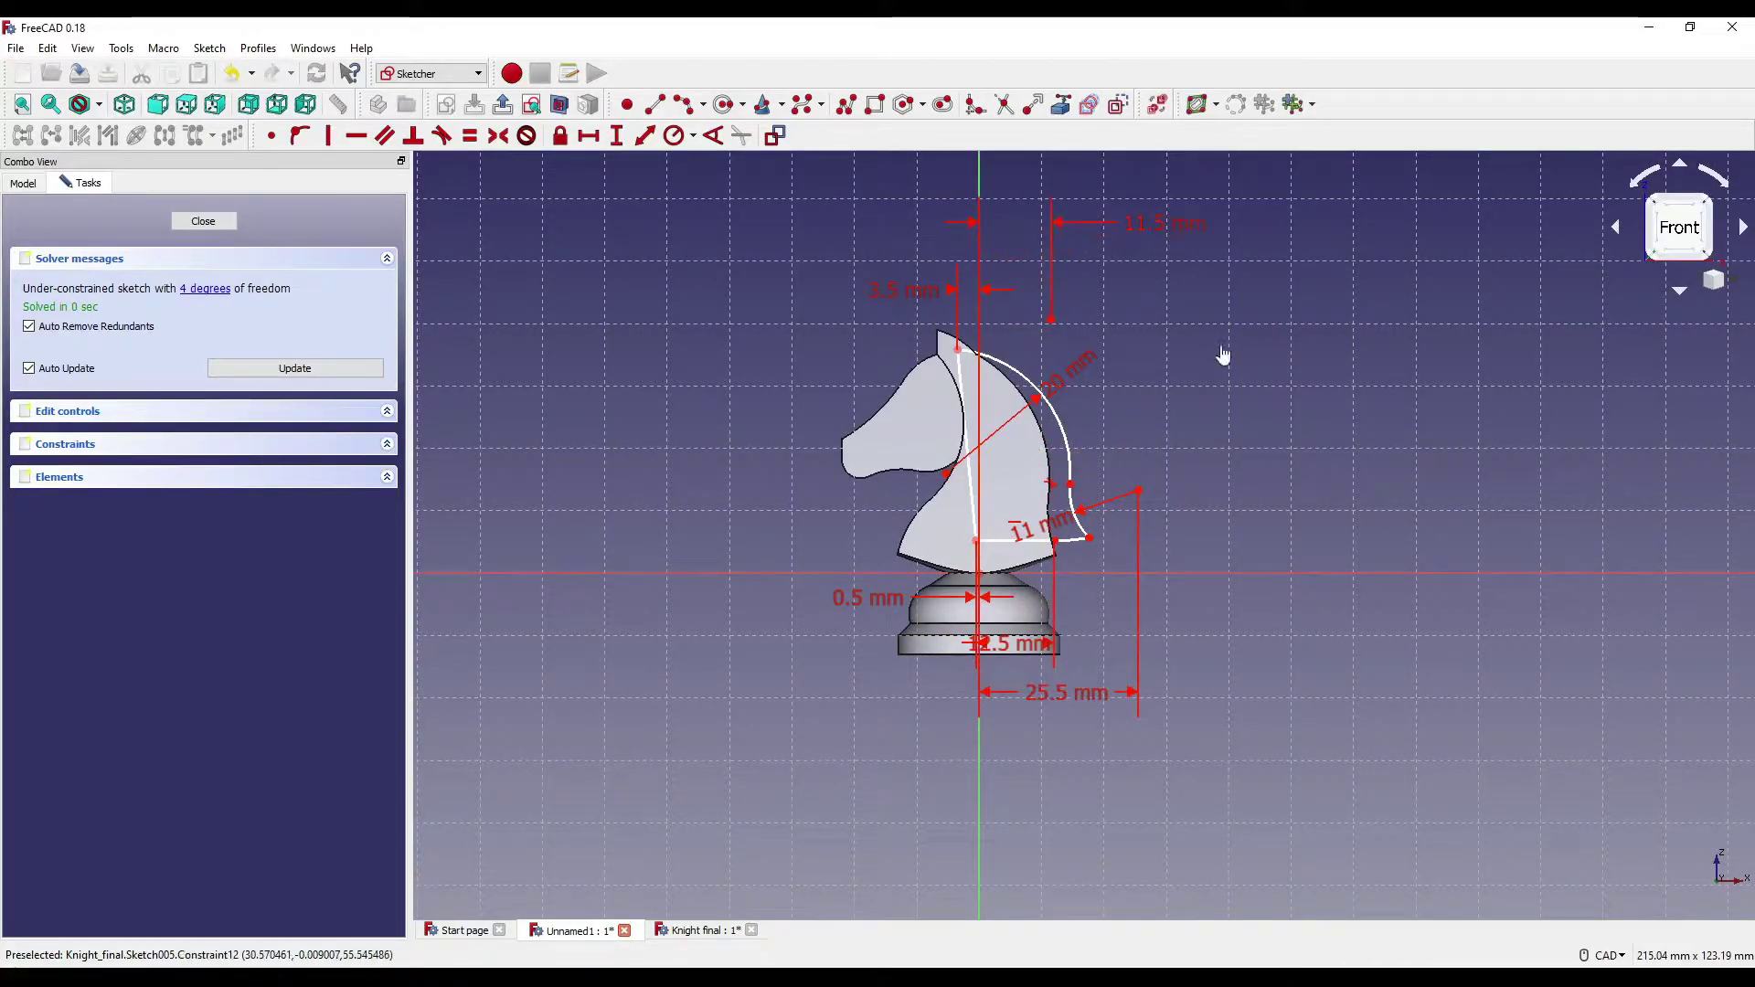
scroll(1089, 549, up, 4)
scroll(1020, 529, down, 4)
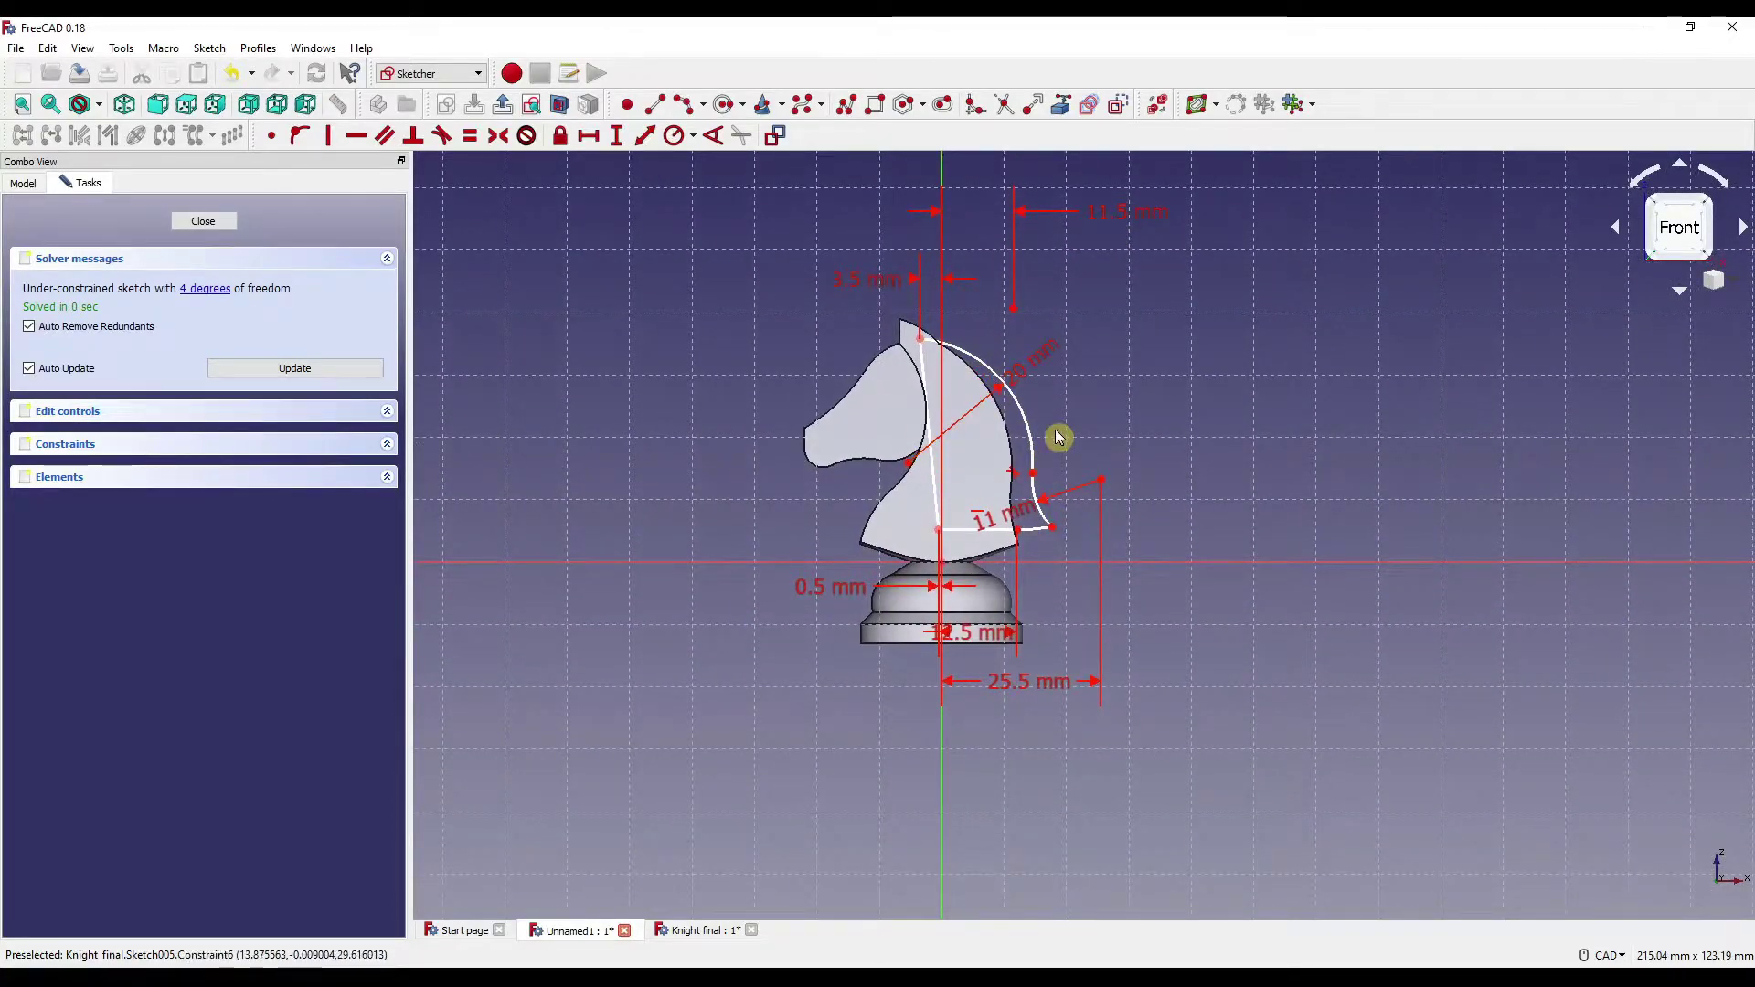
Constrain the bottom arc's center 11 mm vertically from the origin.
scroll(997, 523, up, 4)
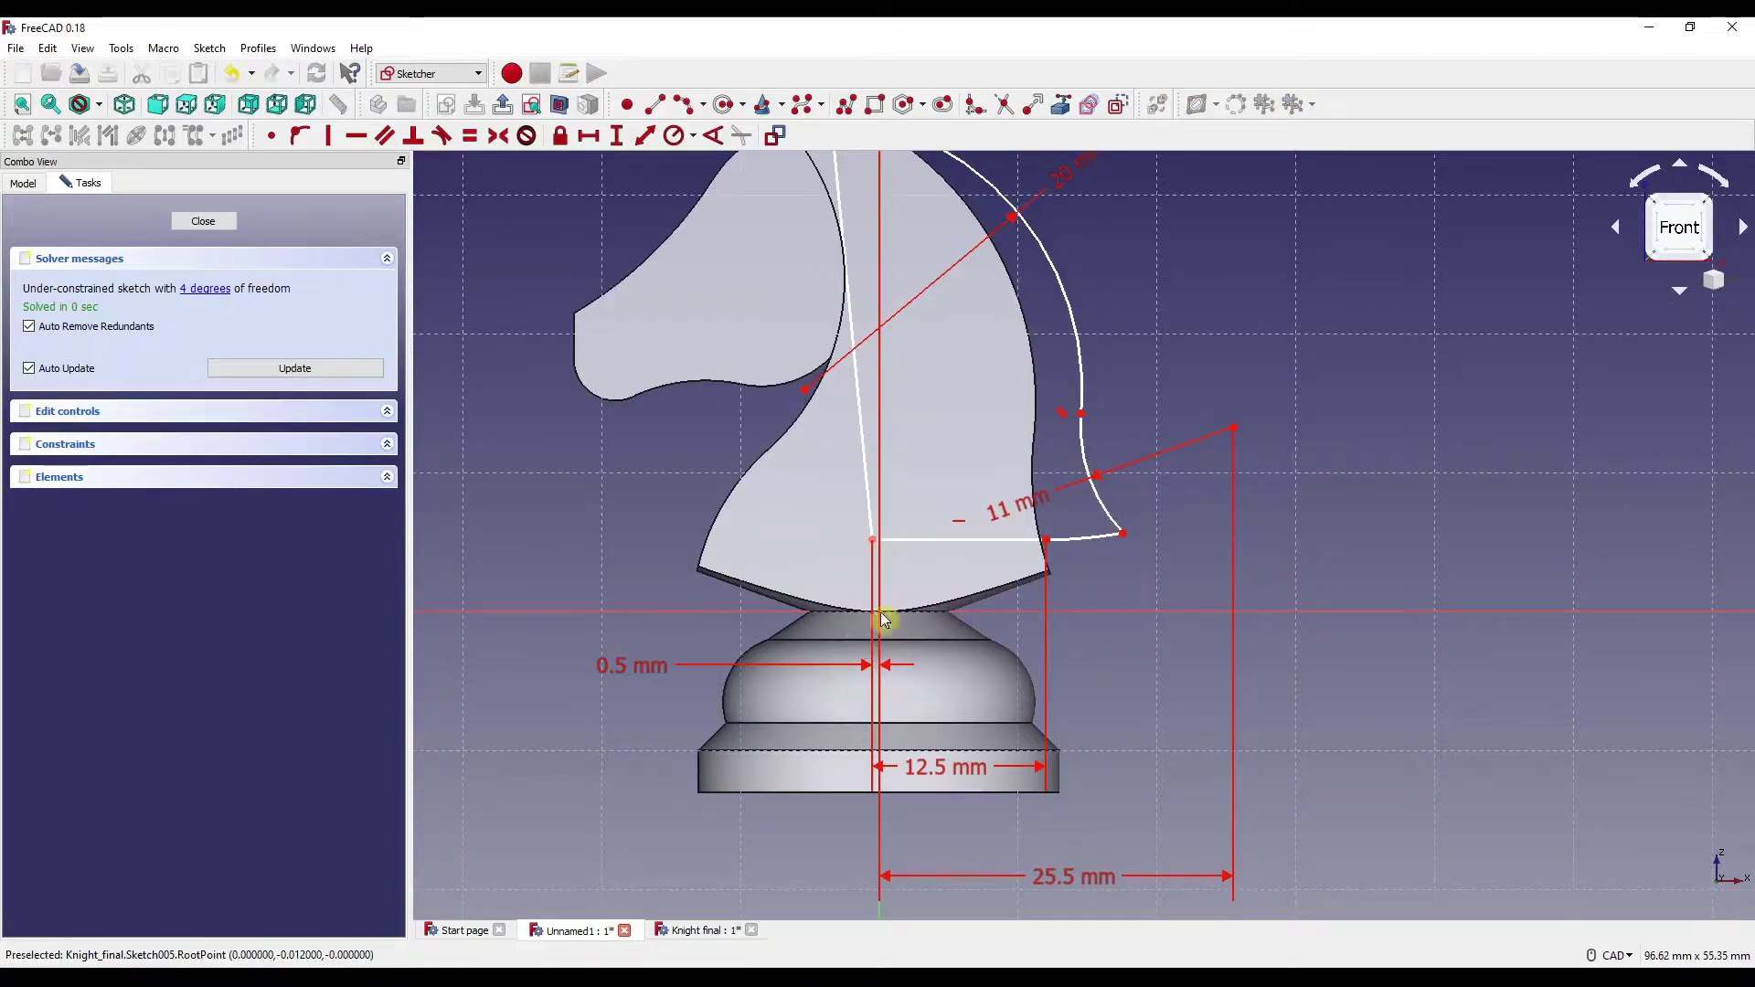
scroll(972, 581, down, 3)
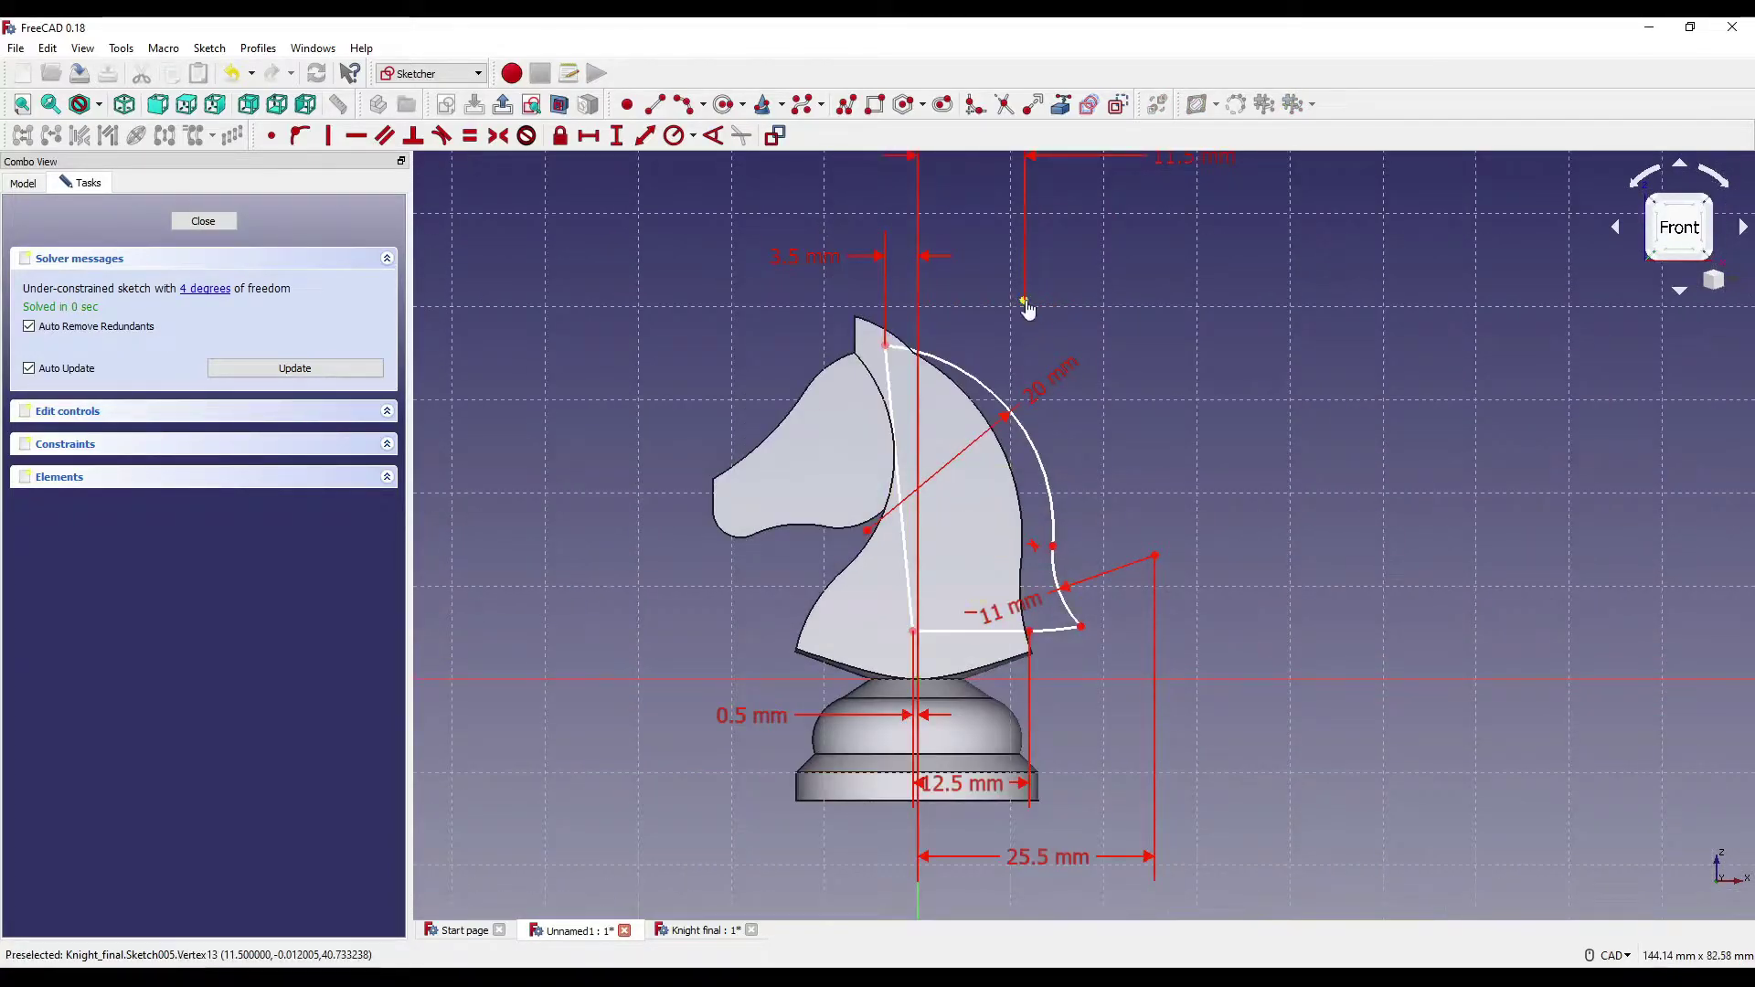
click(1025, 302)
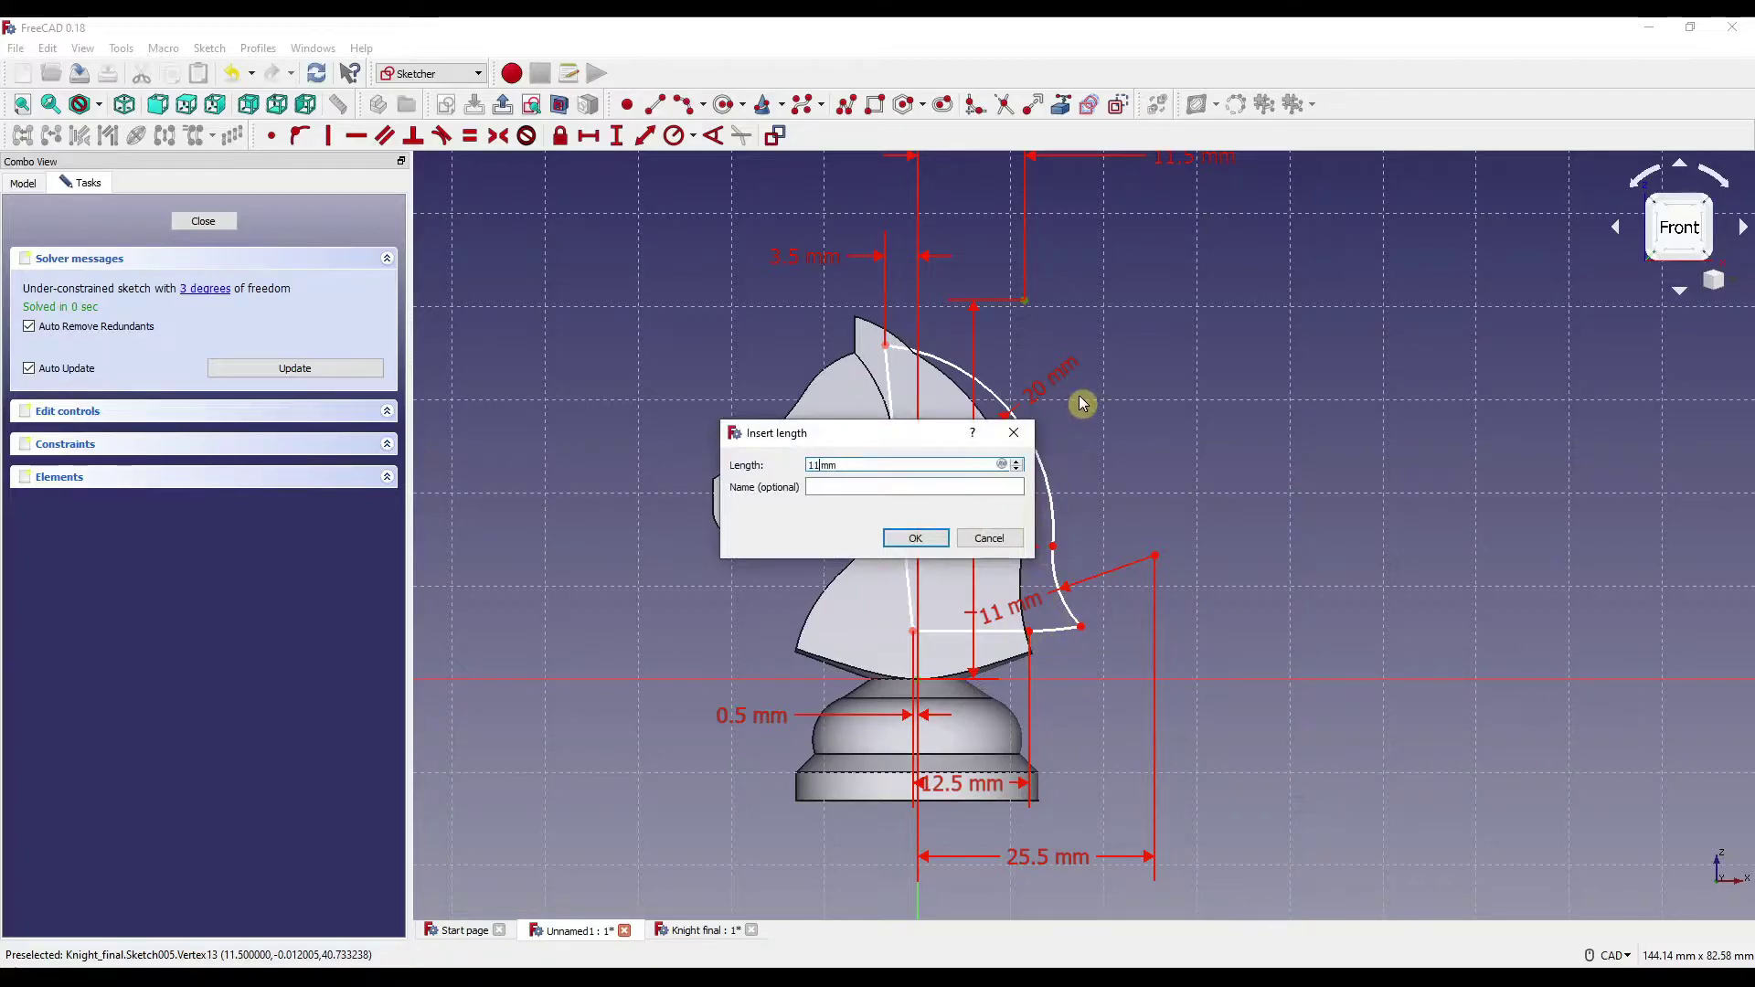
text(11)
key(Return)
Constrain the mane profile's top corner 35.75 mm vertically from the origin.
click(886, 347)
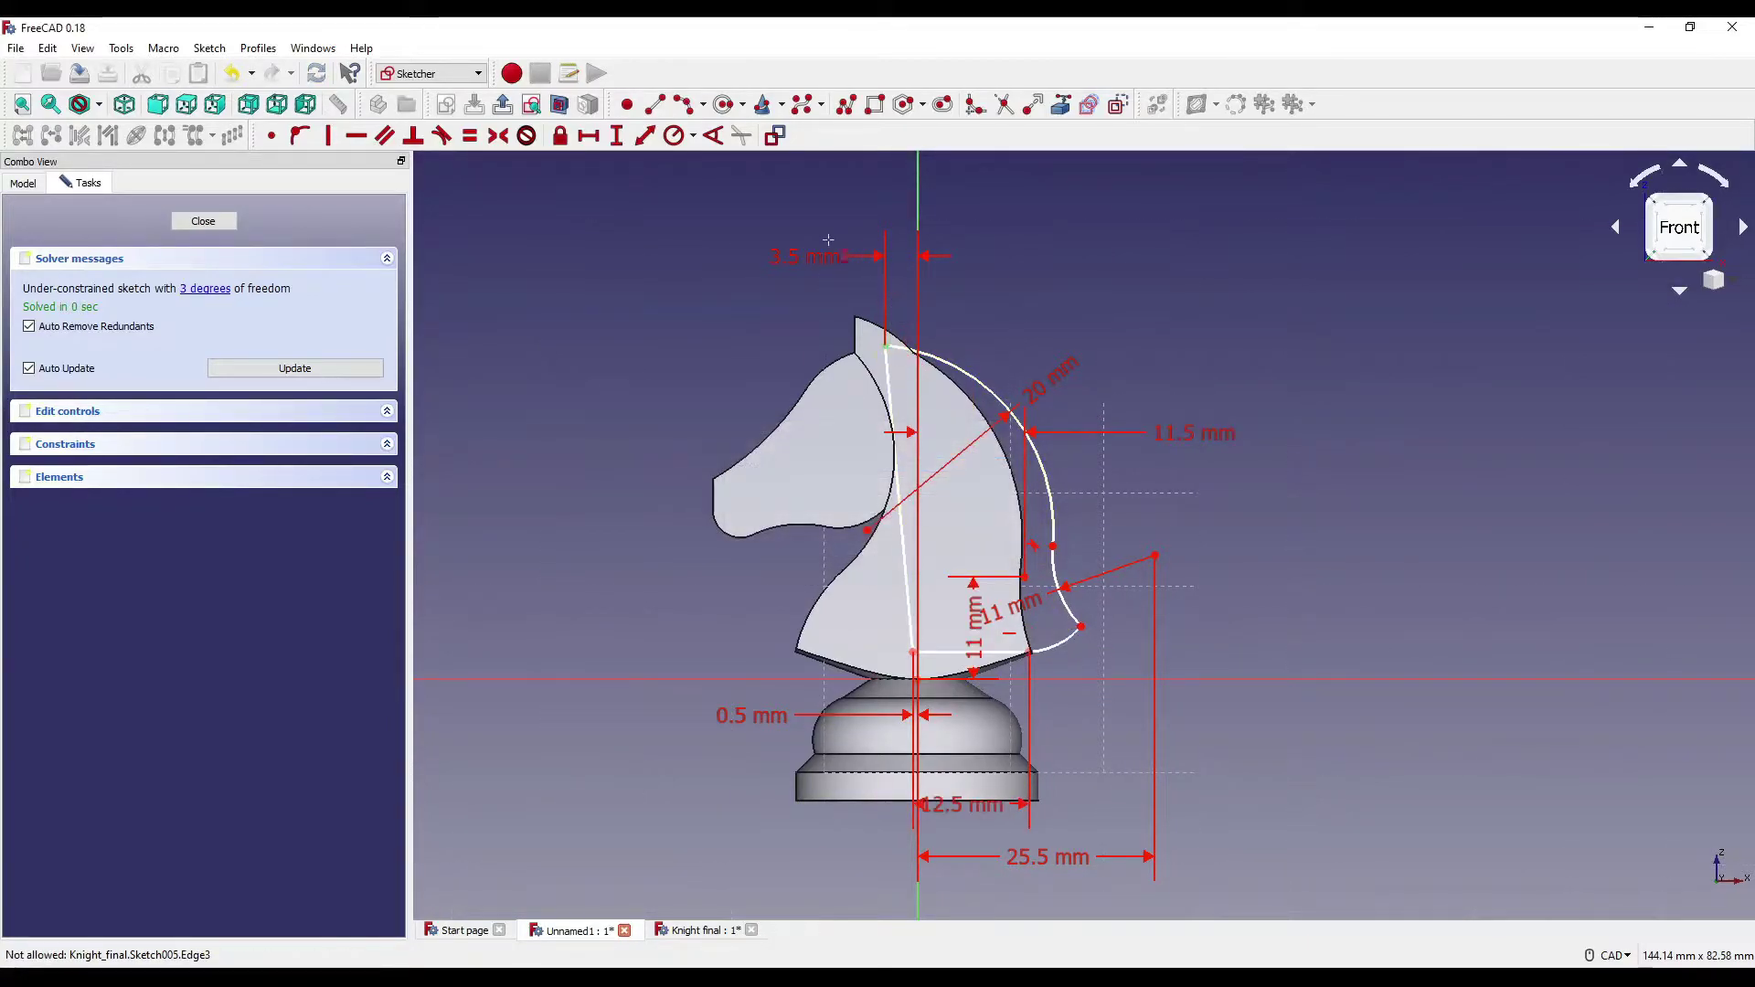
click(918, 679)
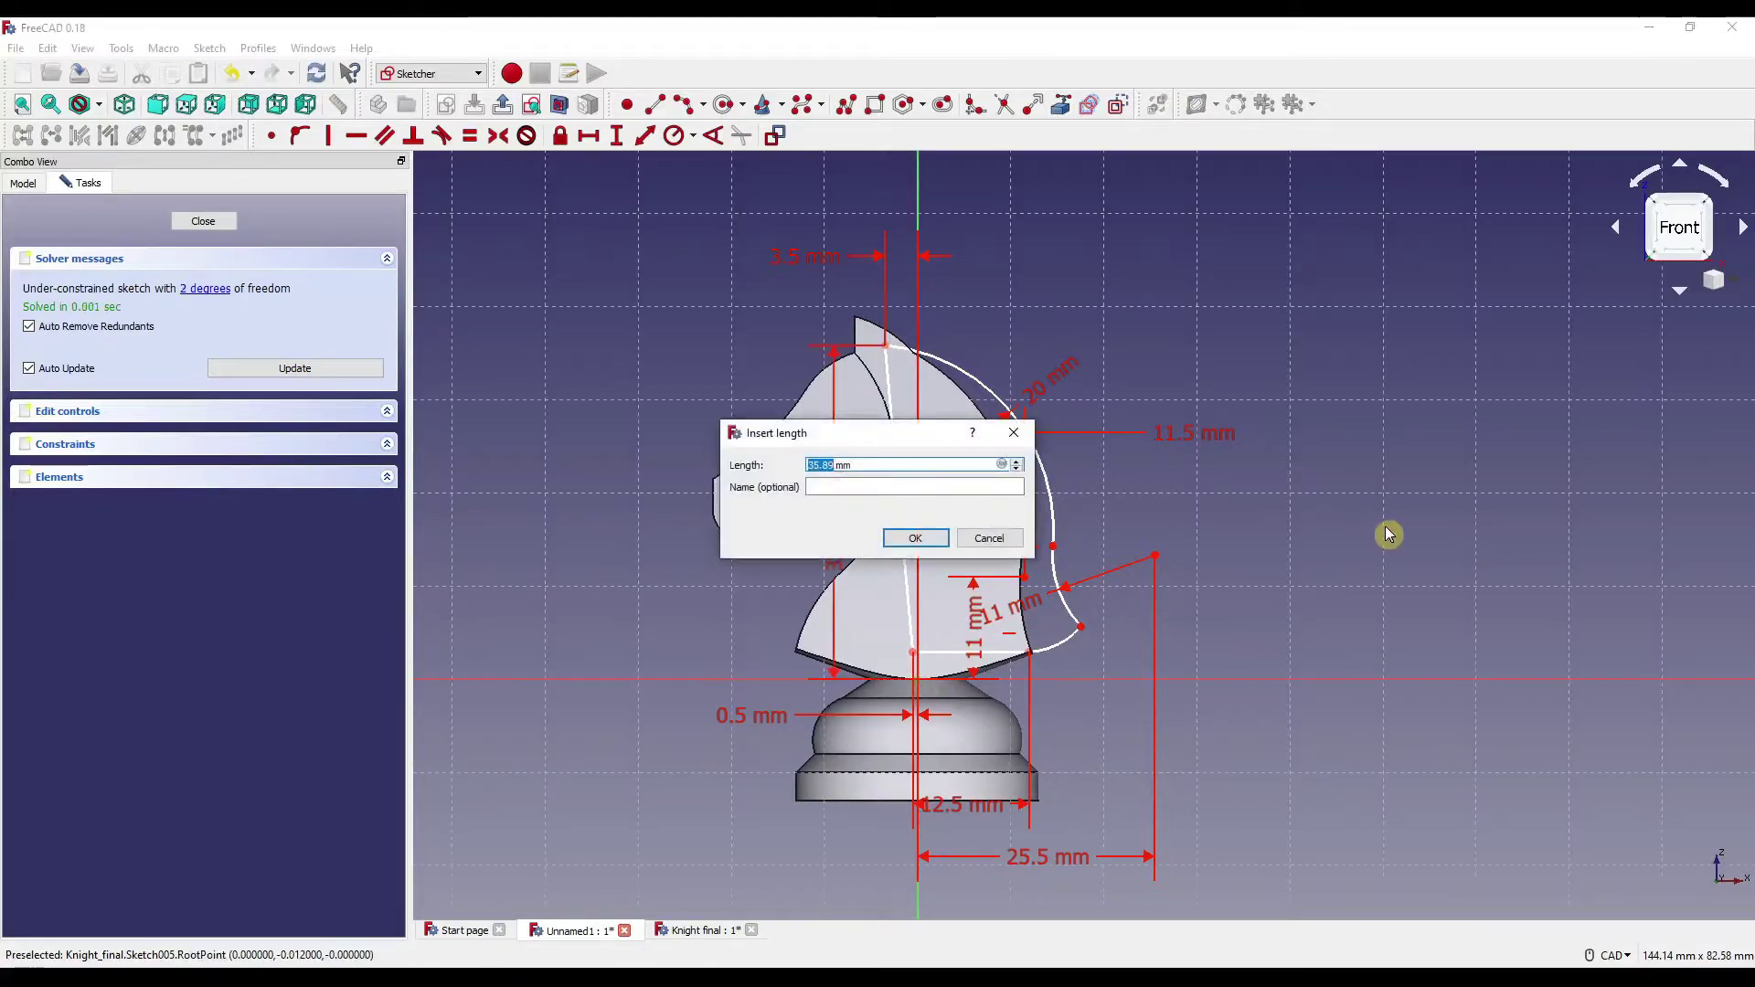
text(35.75)
key(Return)
Constrain the center of the 11 mm arc 13 mm vertically from the origin.
click(1157, 555)
click(918, 678)
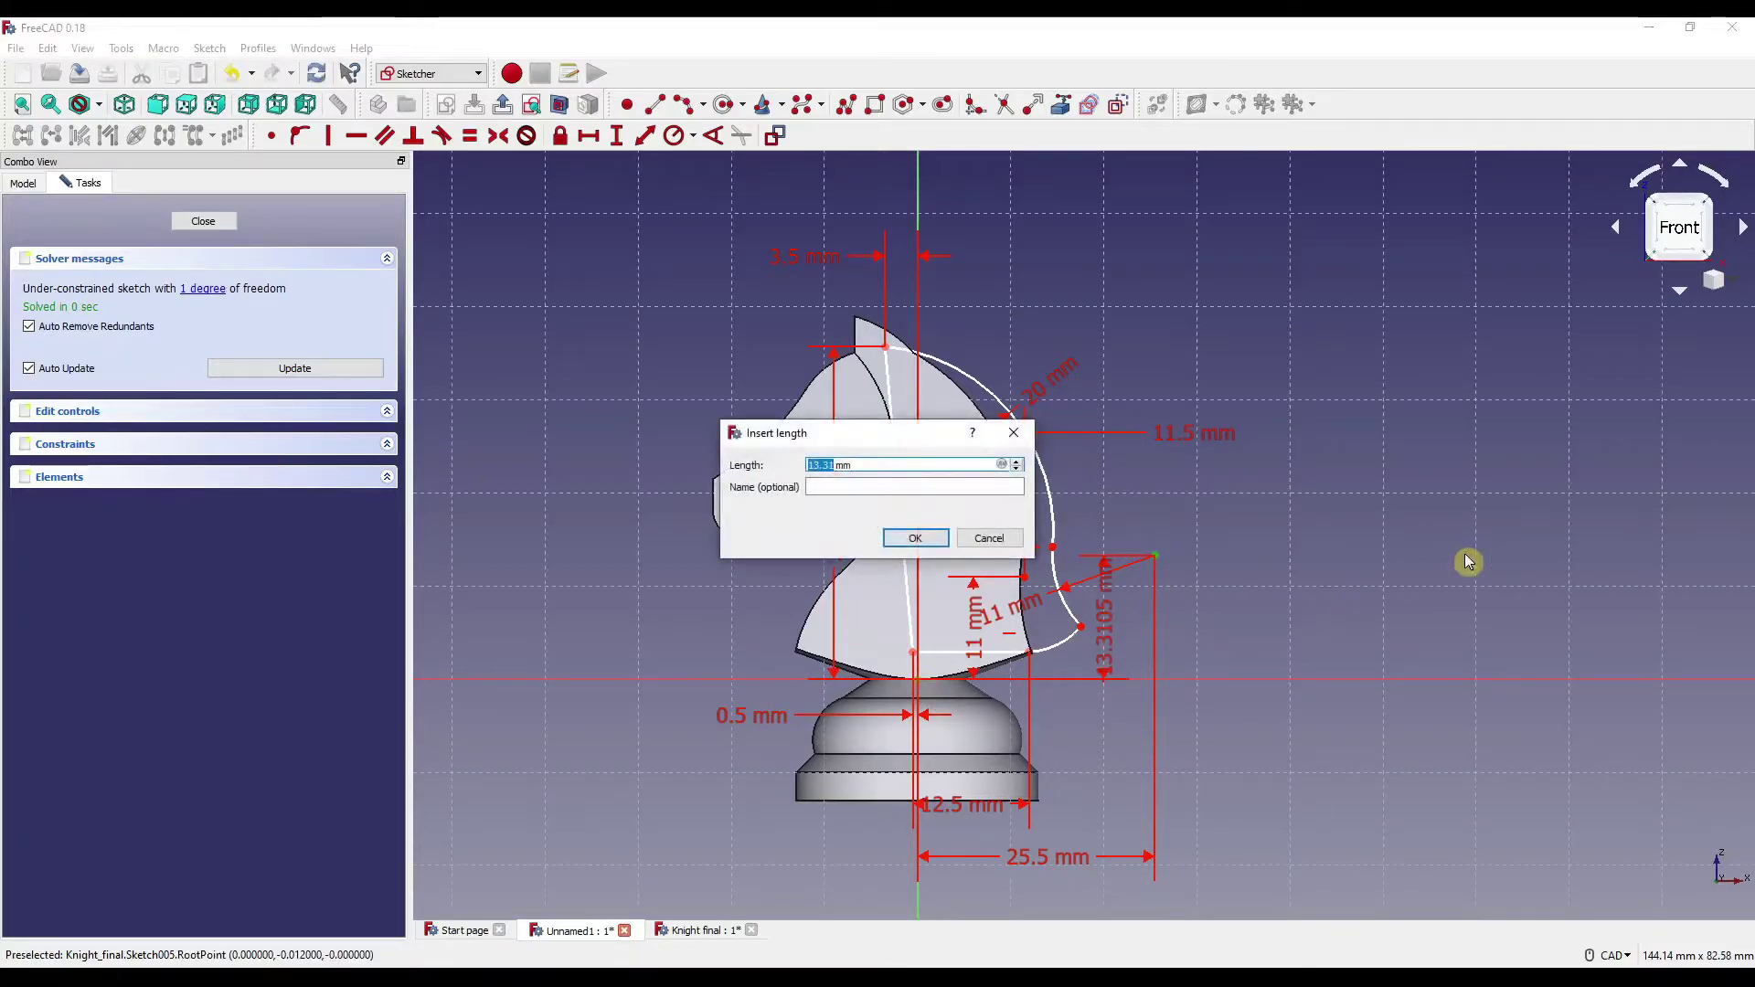
text(13)
key(Return)
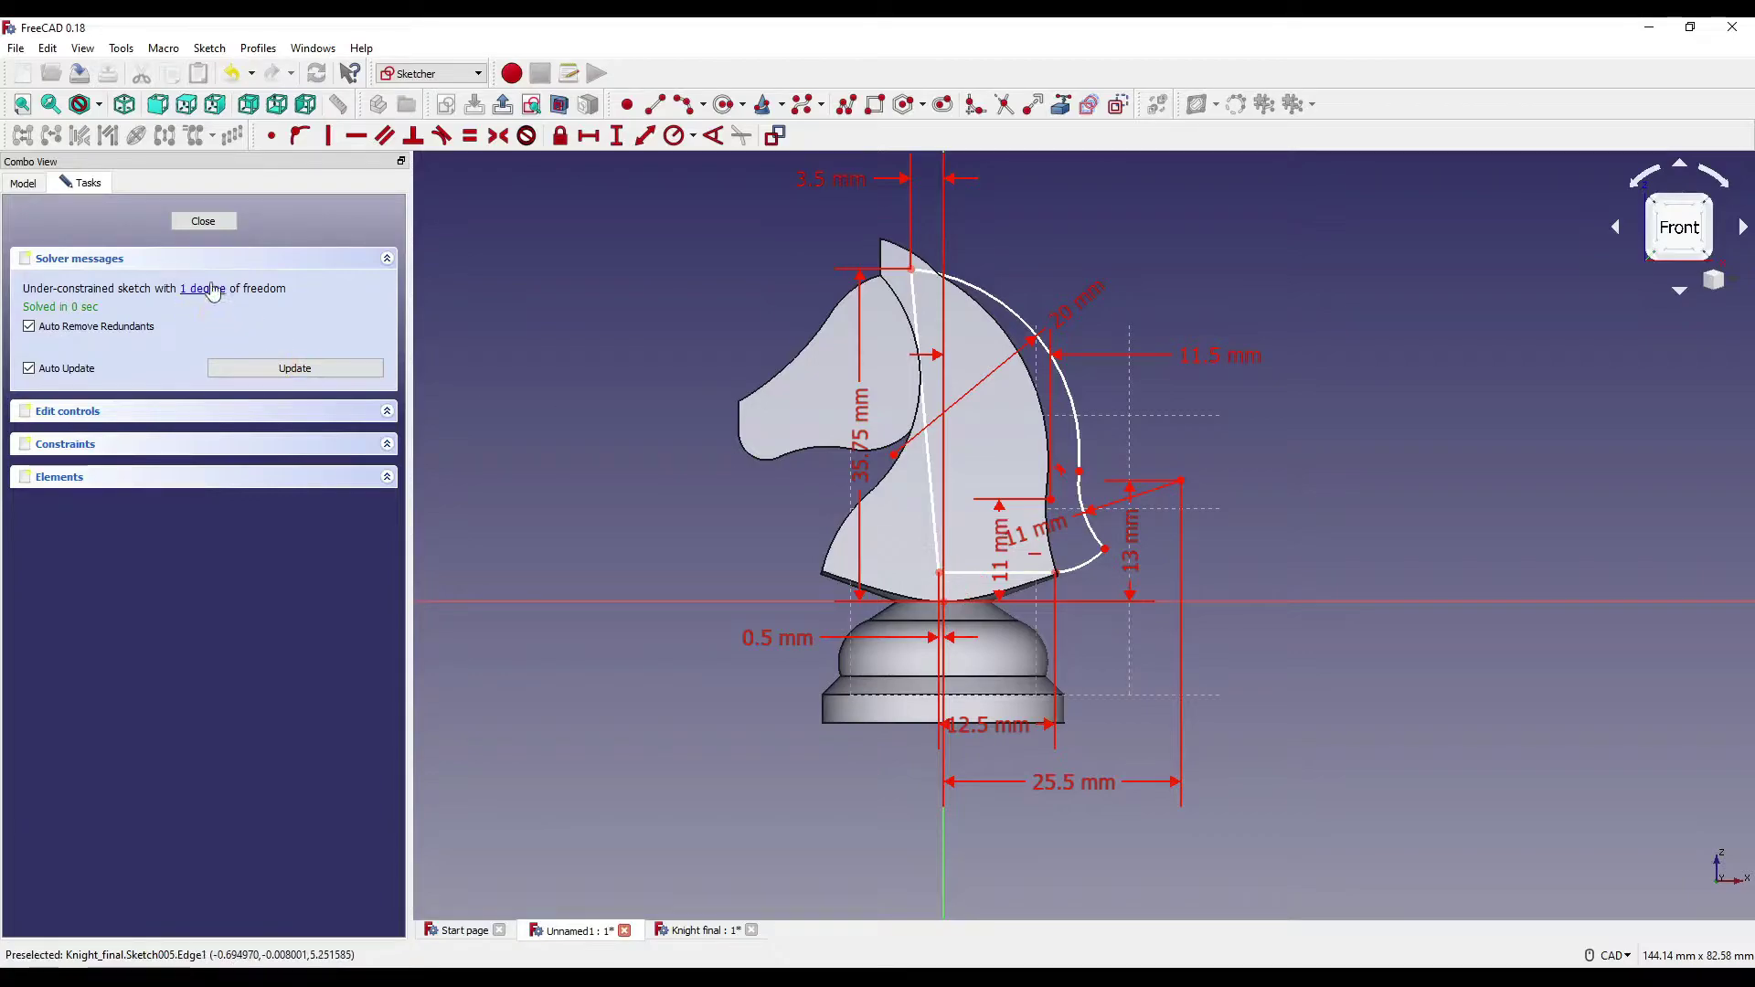
Constrain the lower end of the steep line 5.5 mm vertically from the origin.
scroll(955, 581, up, 5)
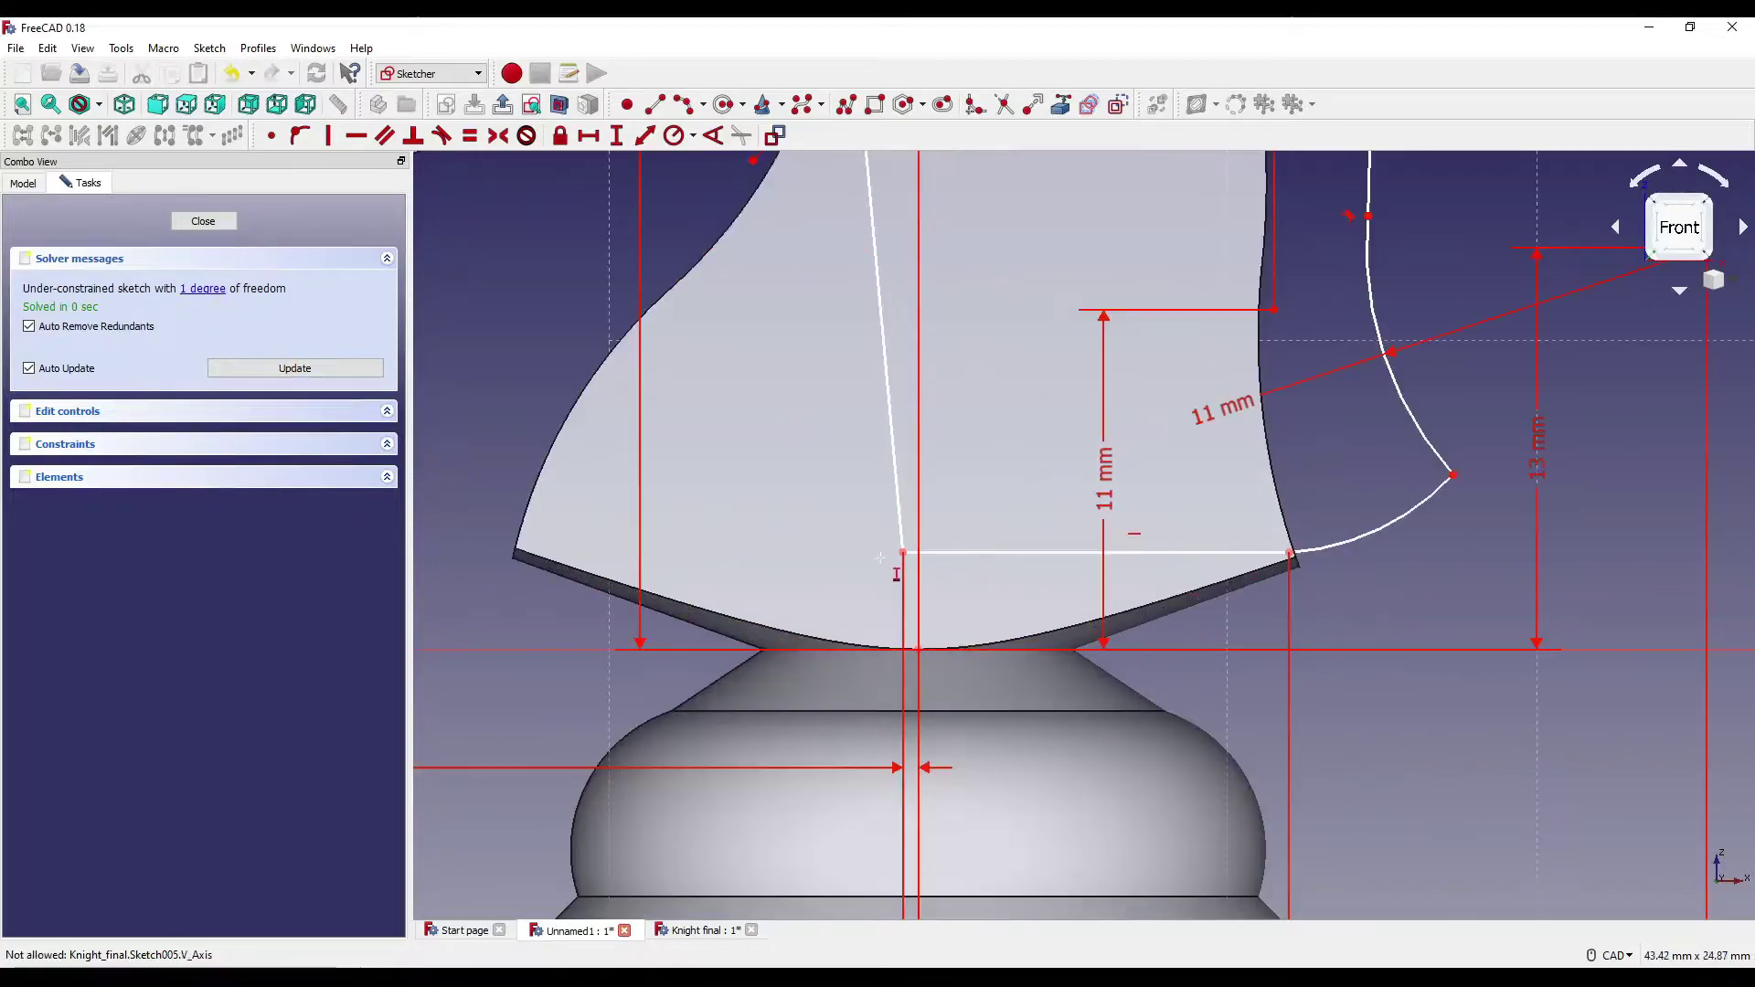
click(920, 650)
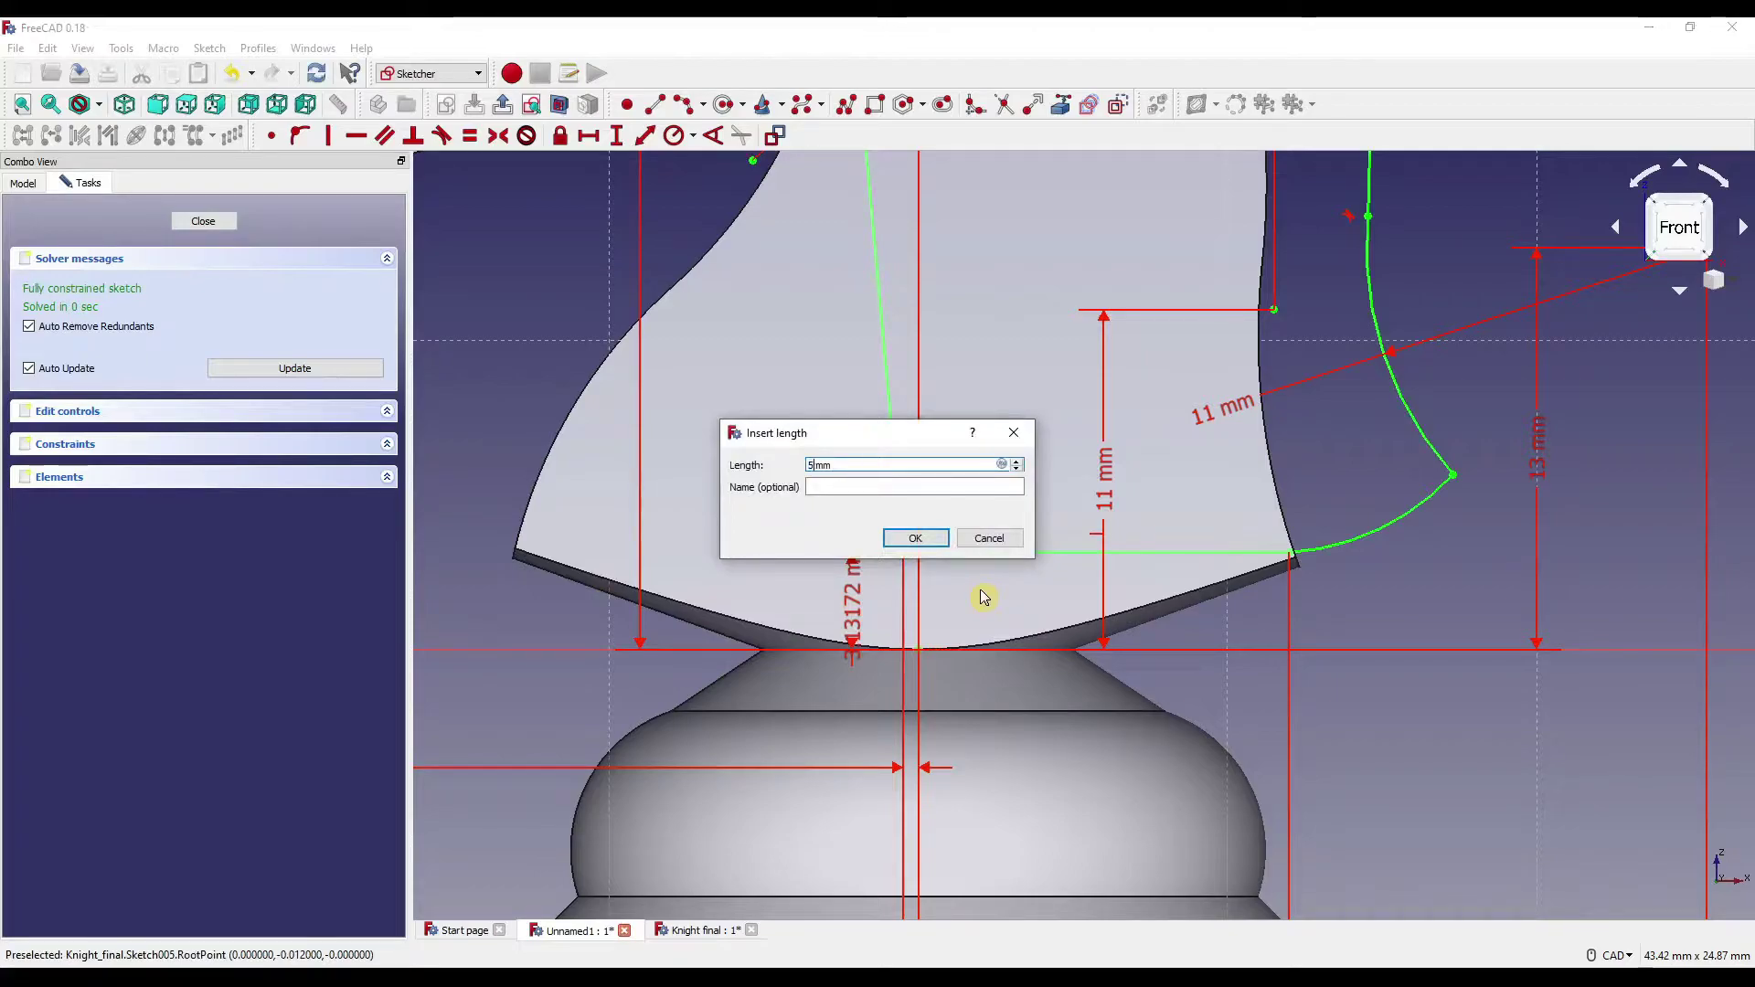
key(Return)
scroll(1031, 508, down, 8)
scroll(1052, 360, up, 2)
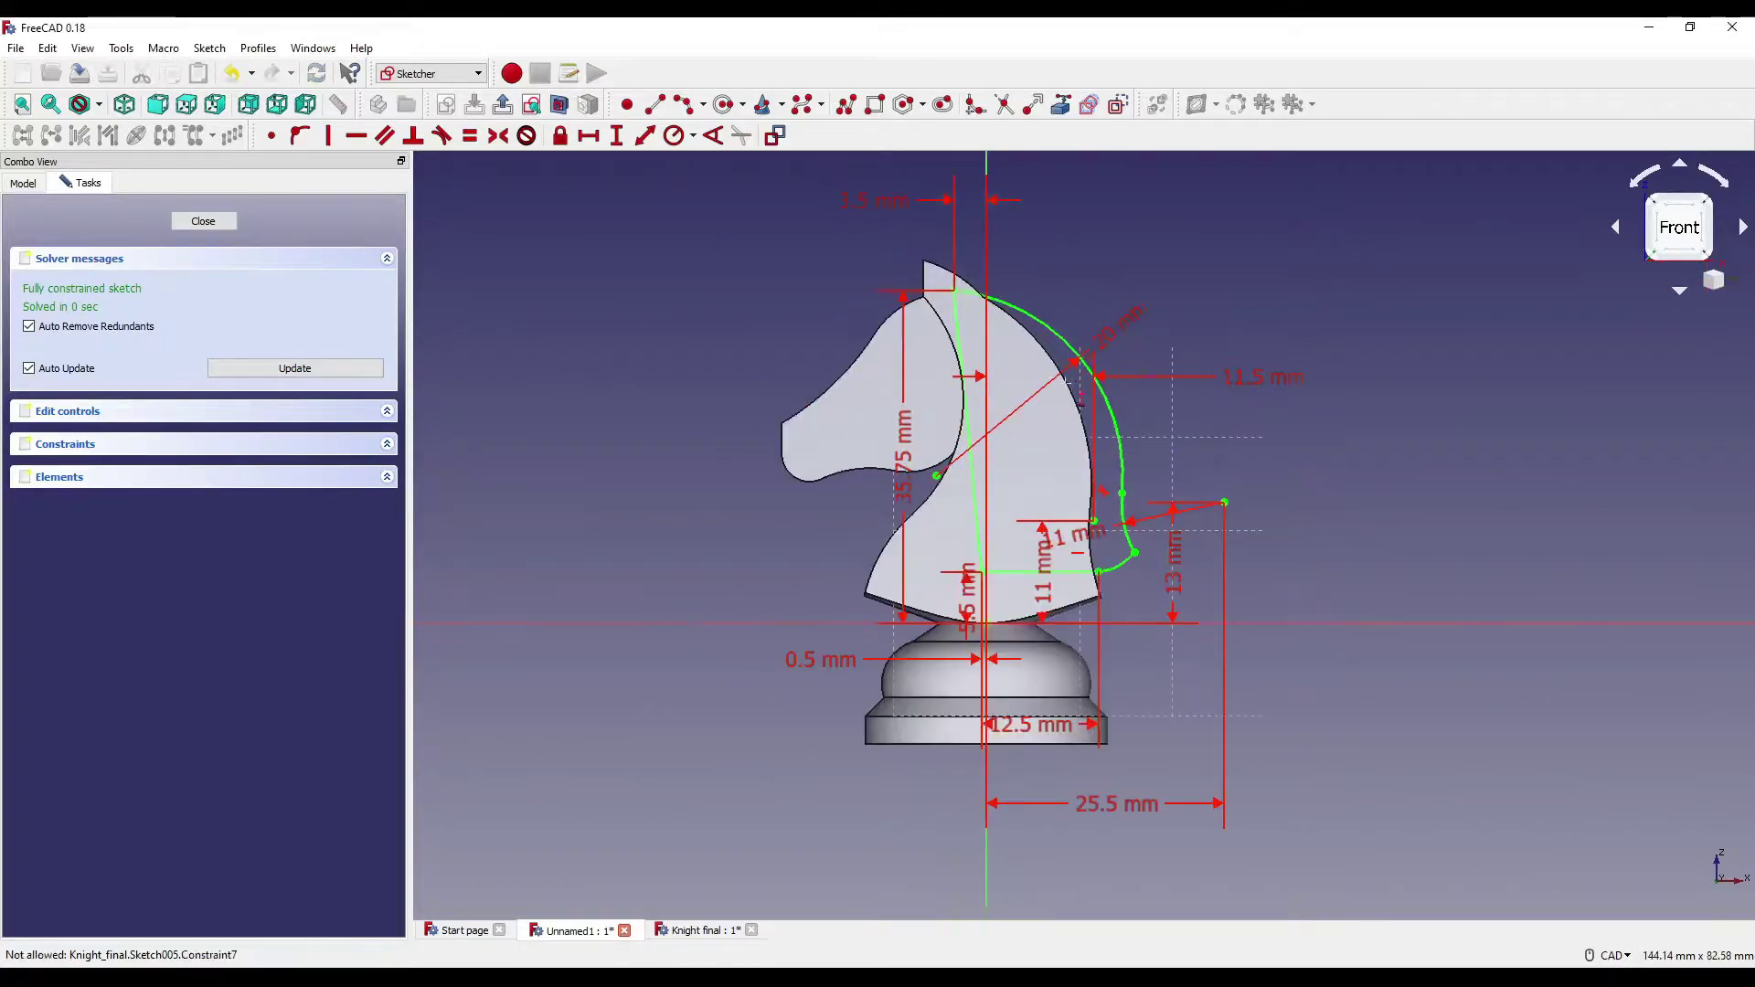
scroll(1013, 453, down, 2)
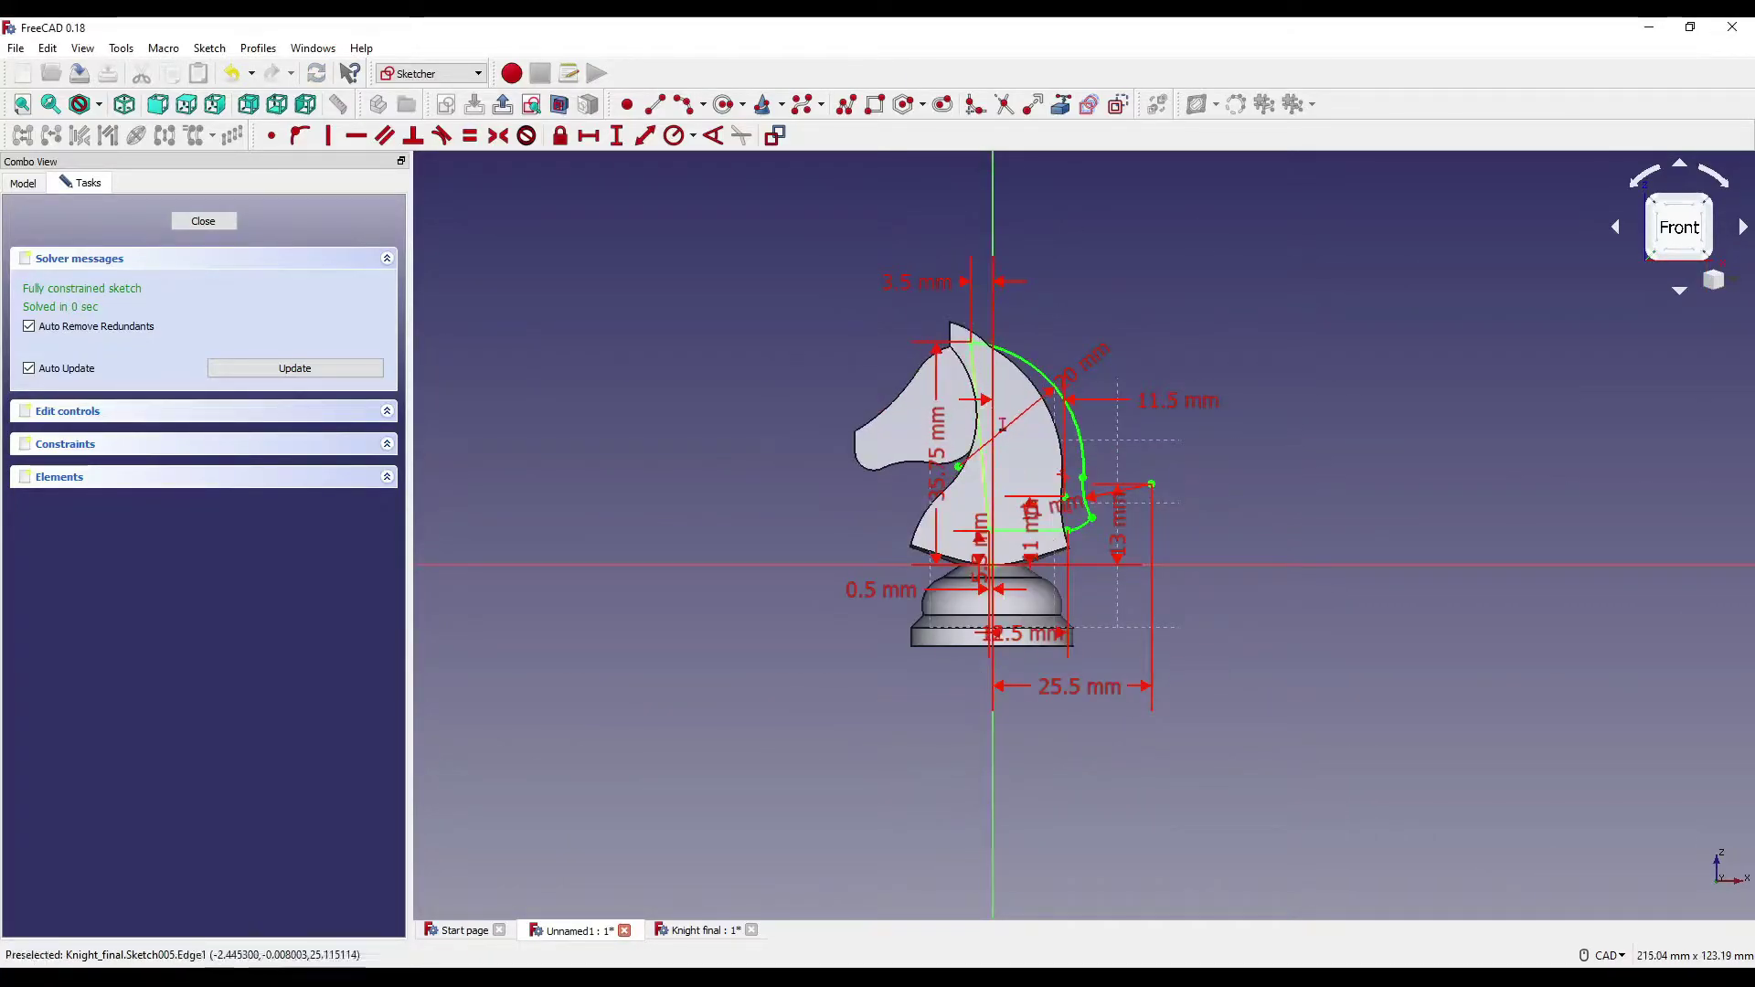
scroll(1055, 419, up, 2)
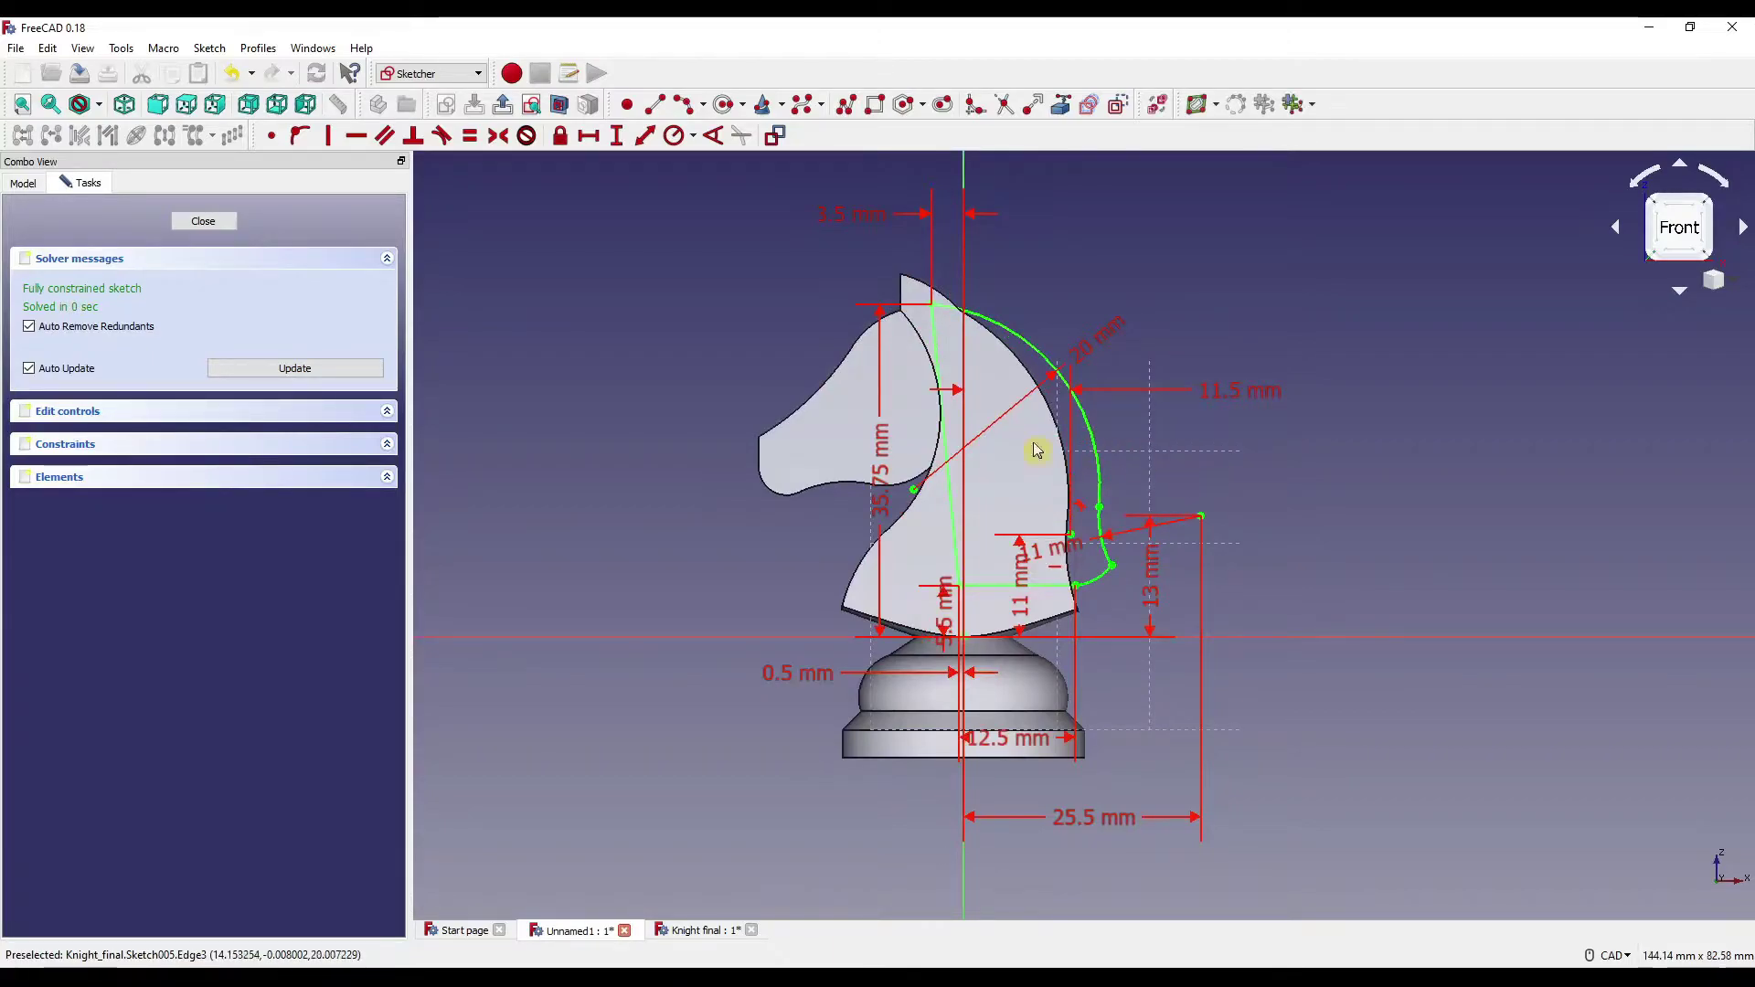
Close the mane sketch and pad it 6 mm, symmetric to the sketch plane.
click(203, 221)
mouse_move(1078, 442)
middle_down()
mouse_move(1161, 456)
mouse_move(1033, 480)
mouse_move(1137, 491)
middle_up()
middle_drag(1081, 247, 1106, 320)
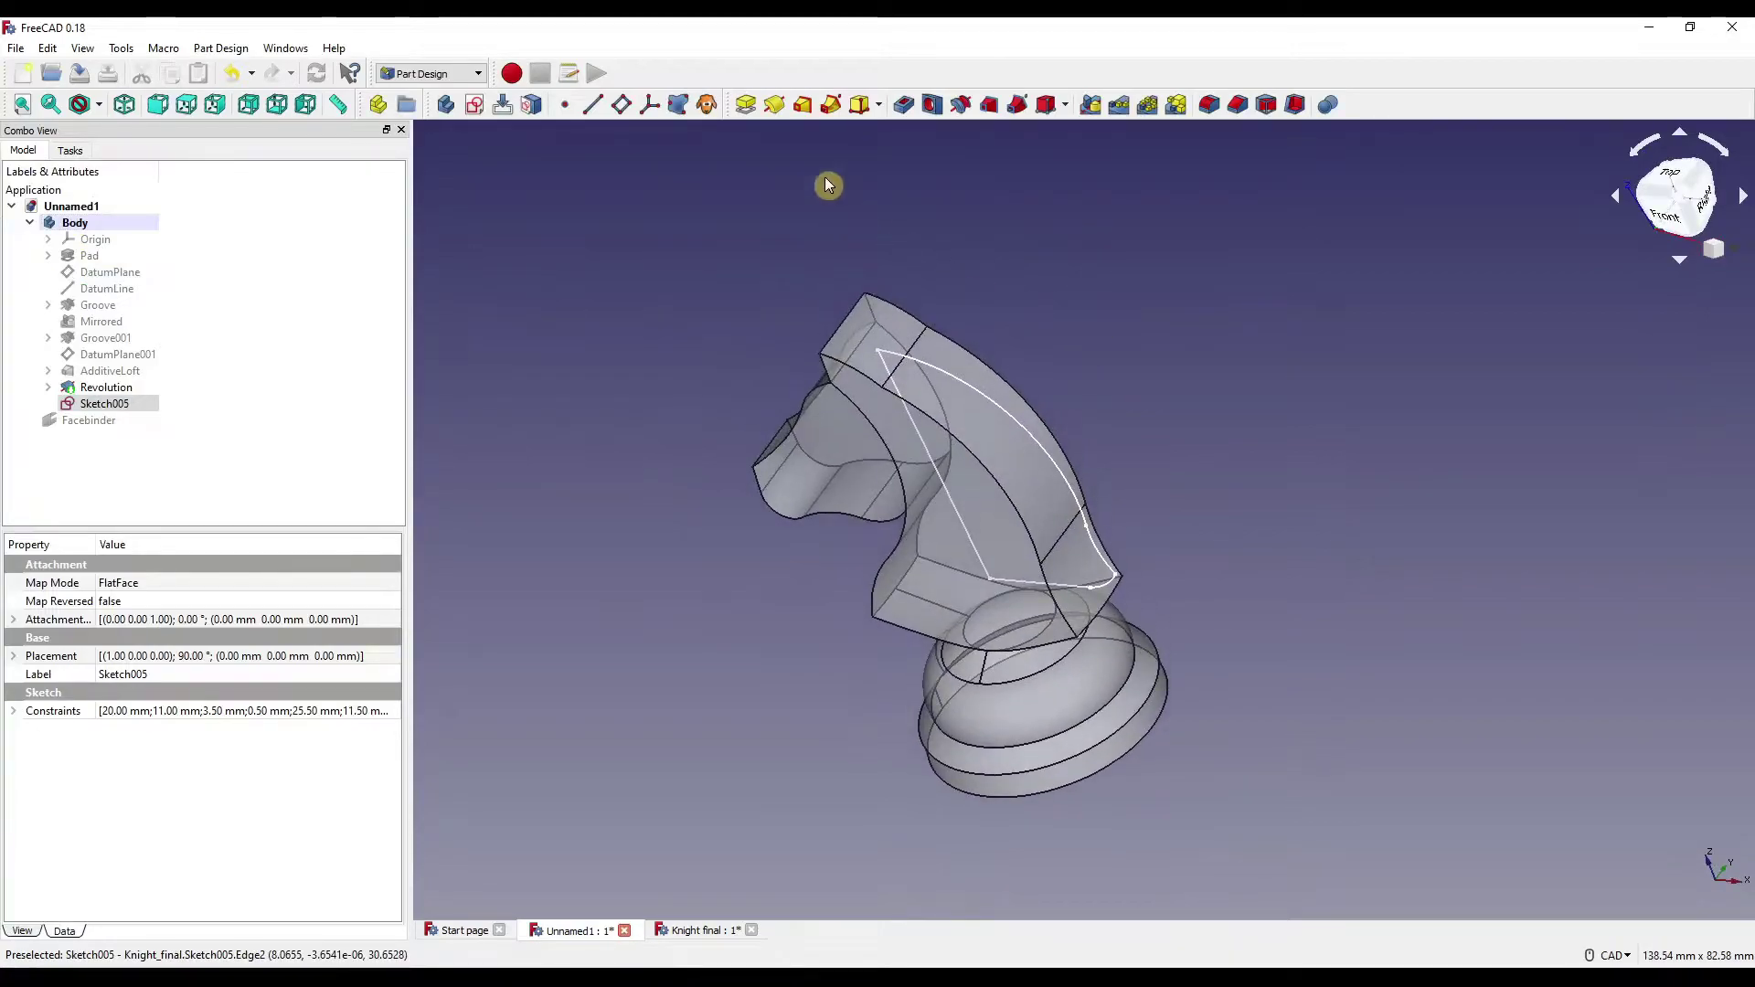
click(745, 104)
middle_drag(1309, 576, 1164, 408)
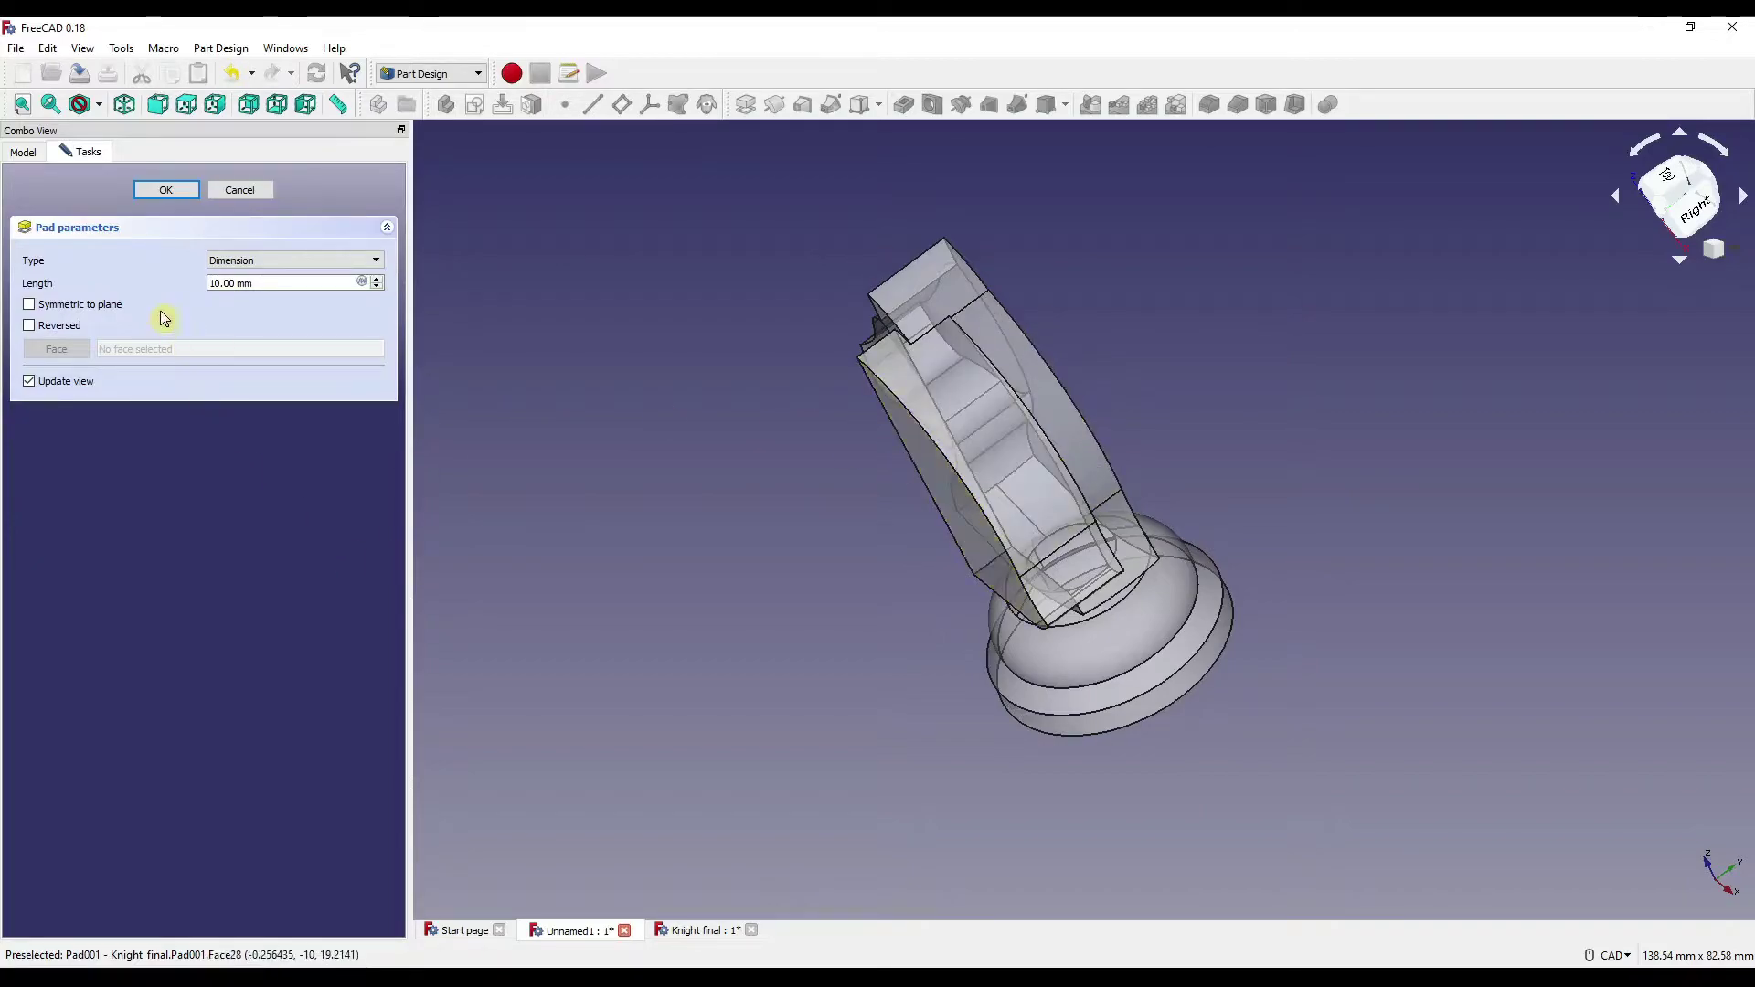
click(31, 305)
middle_drag(882, 380, 780, 485)
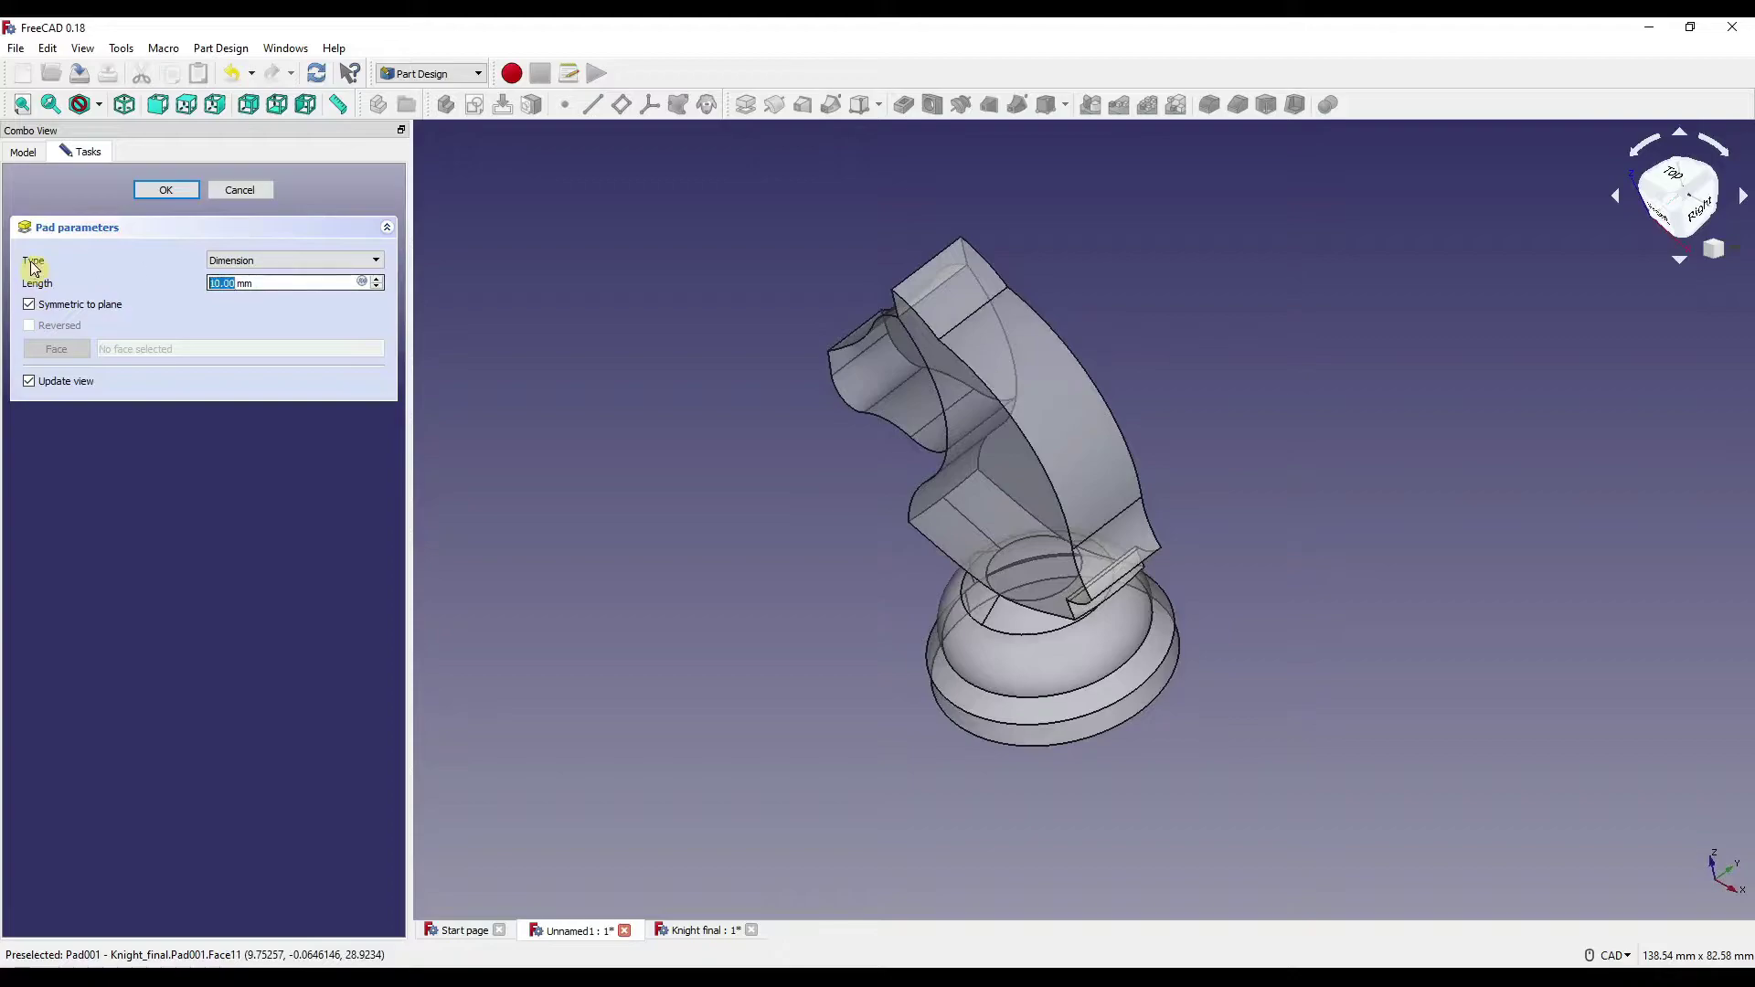
middle_drag(1148, 561, 1181, 503)
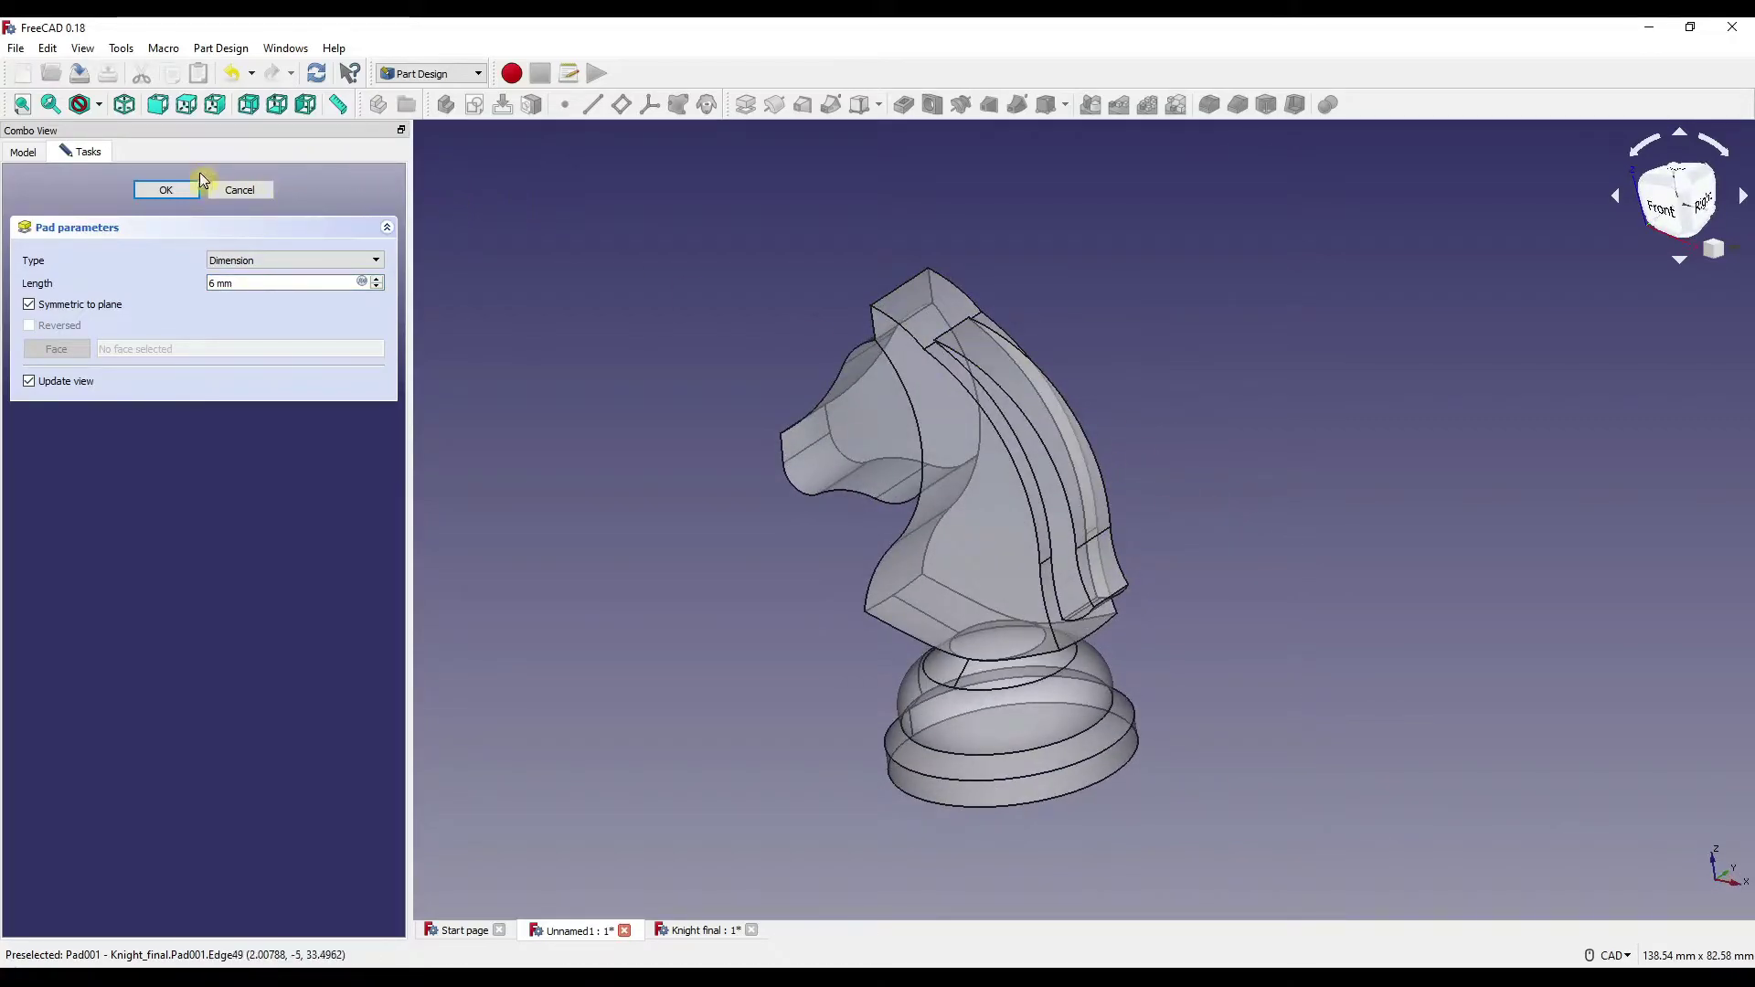
click(180, 192)
Set the body's display transparency to 0 in its appearance properties.
right_click(92, 227)
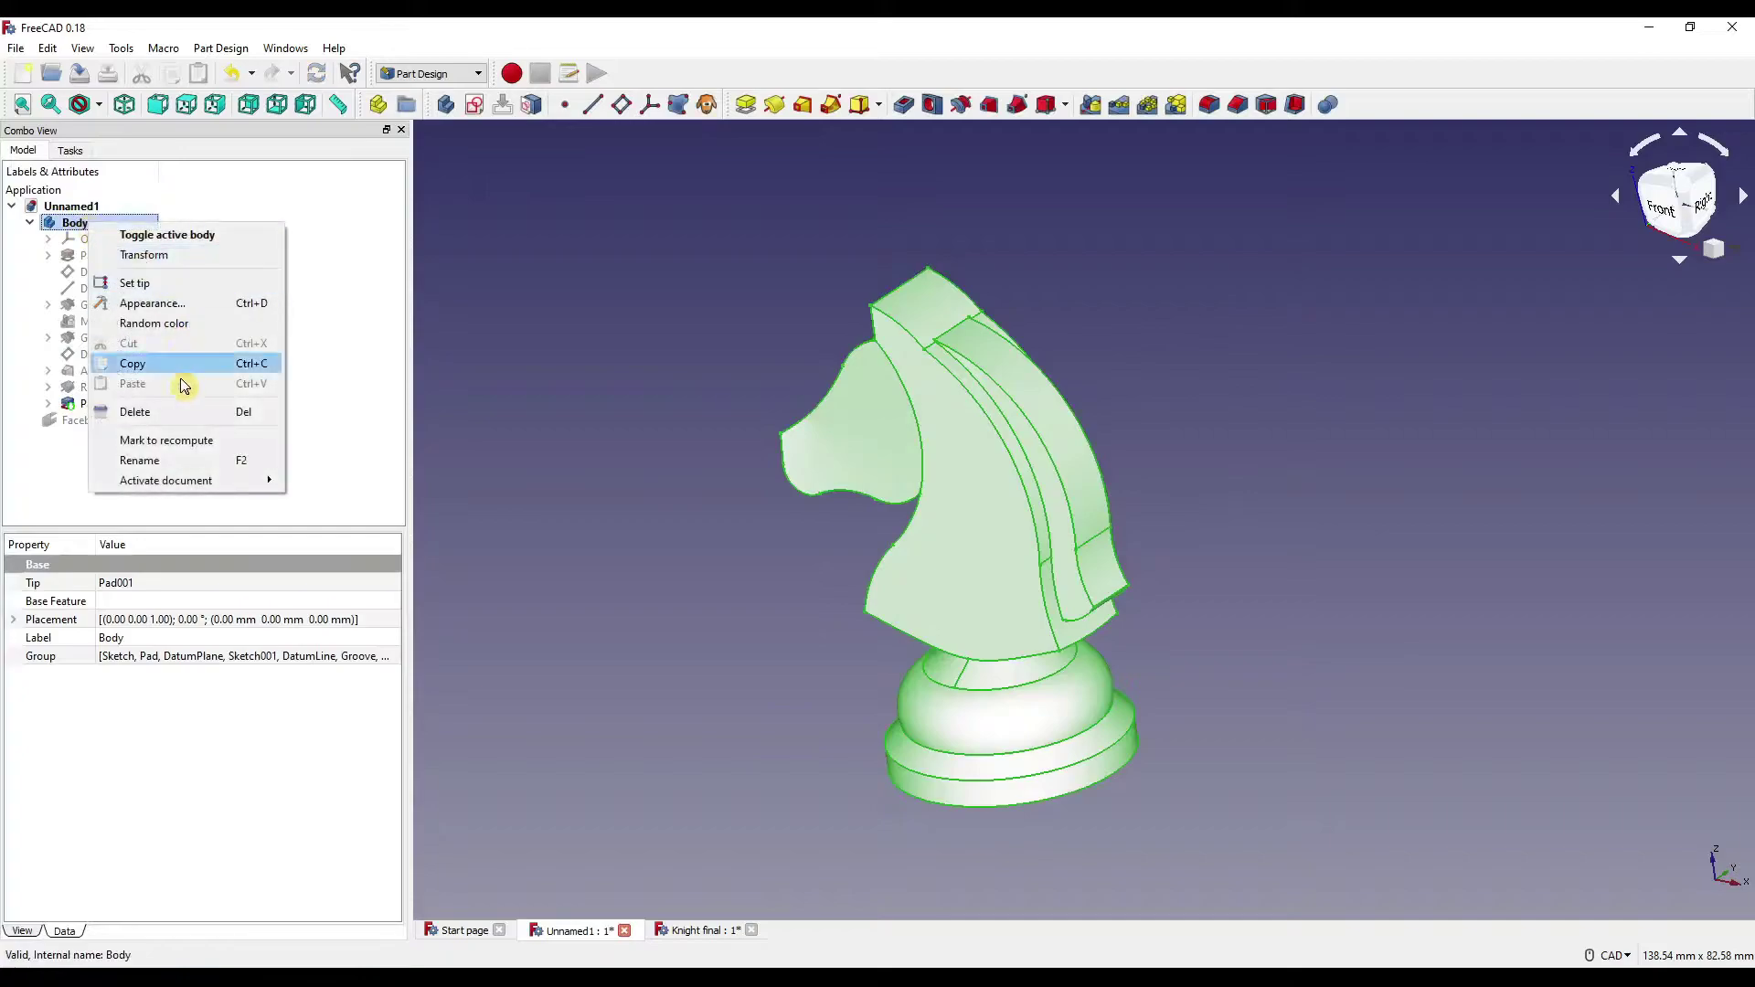
click(156, 284)
drag(924, 796, 647, 783)
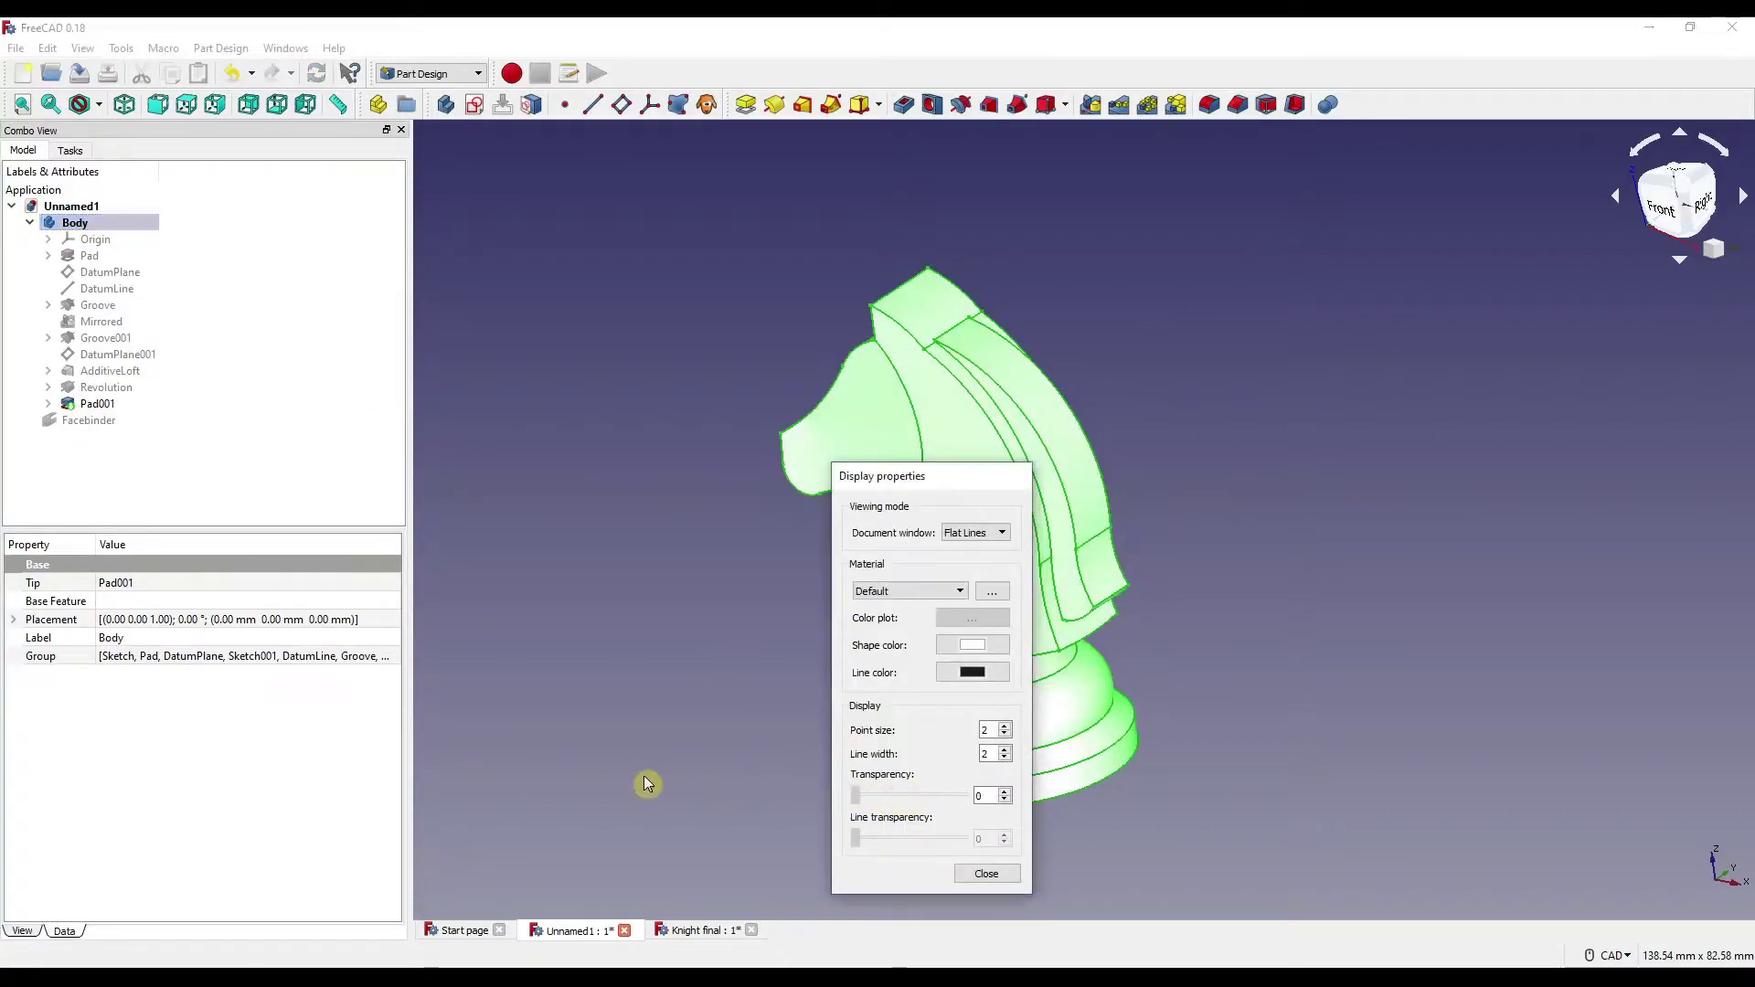
click(976, 872)
click(1331, 613)
Create a datum plane attached to the flat front face of the ear with a 6° pitch offset, and select it.
click(1652, 227)
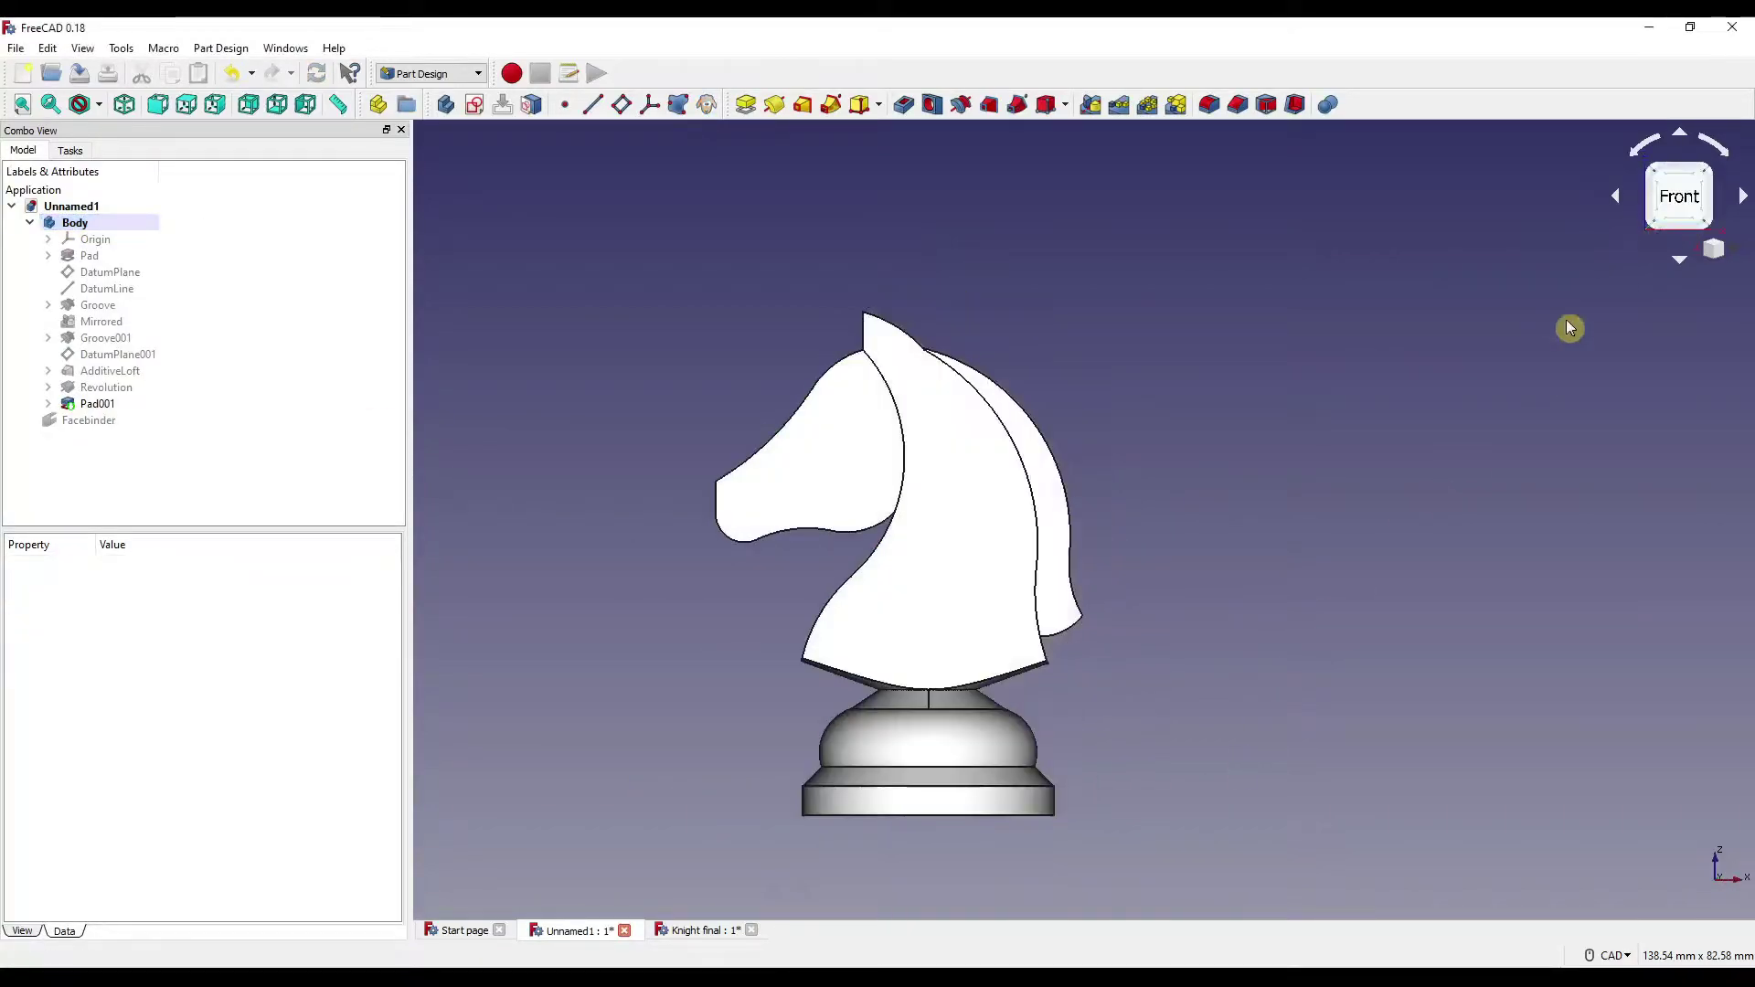
mouse_move(842, 478)
middle_down()
mouse_move(1011, 332)
mouse_move(1066, 316)
middle_up()
scroll(1050, 341, up, 3)
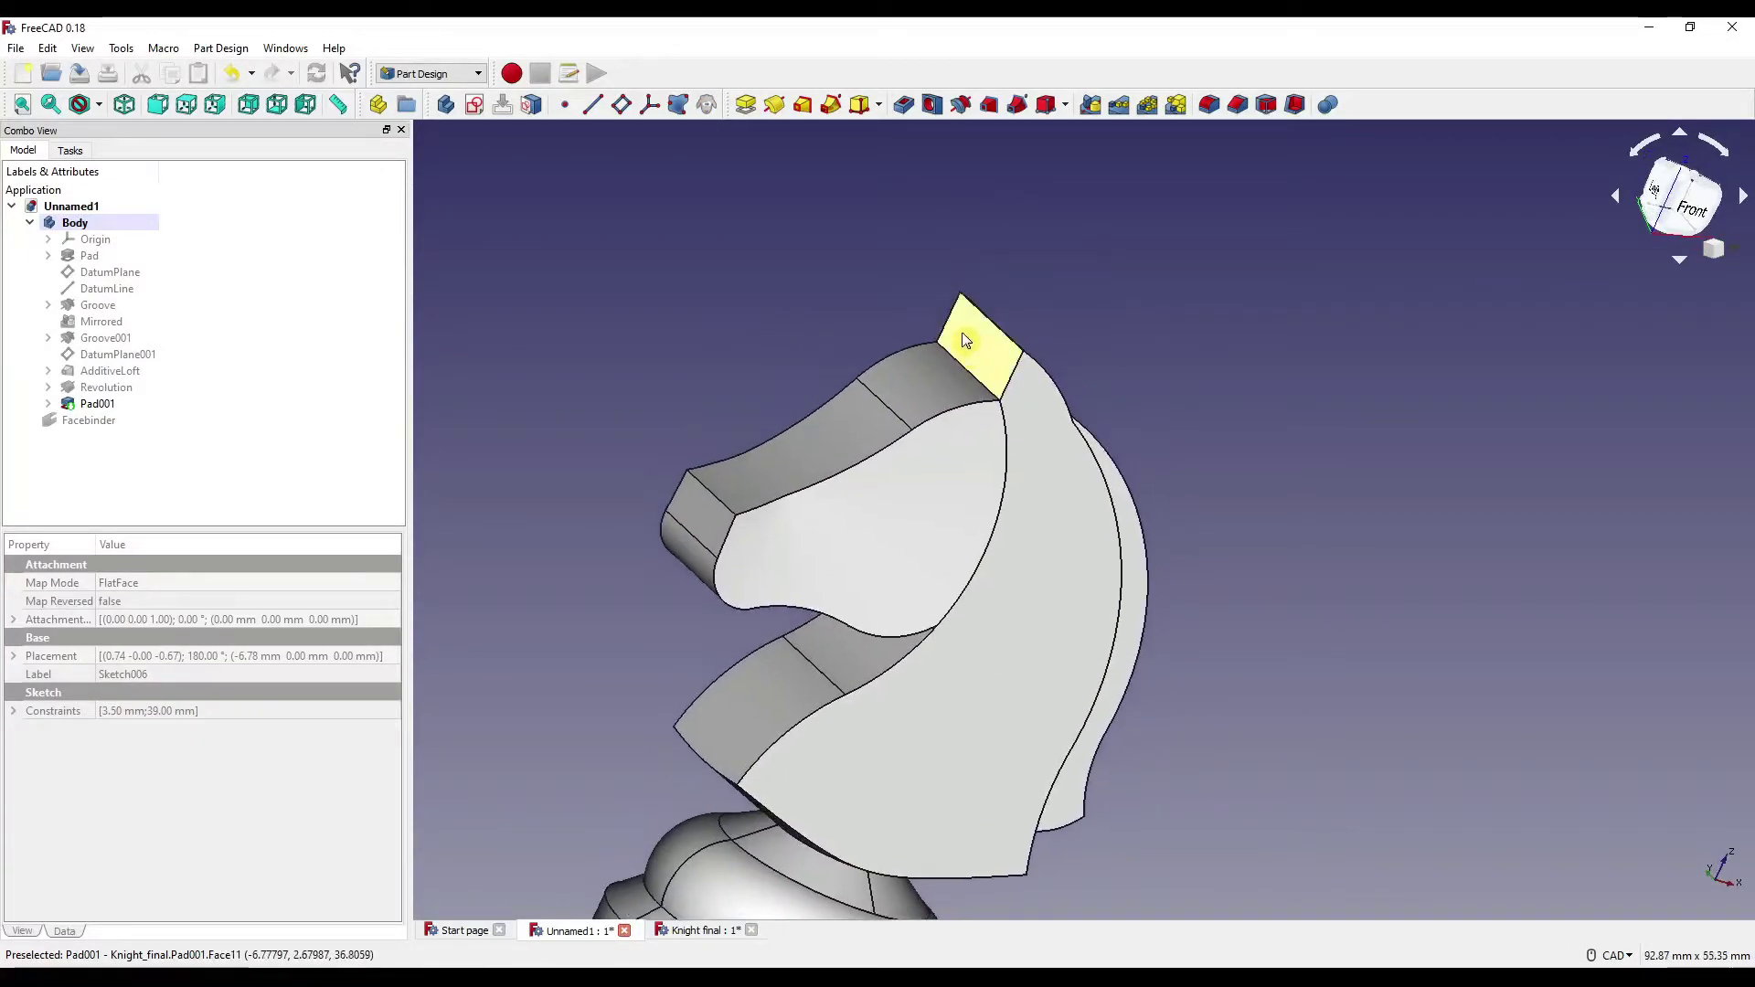
click(960, 337)
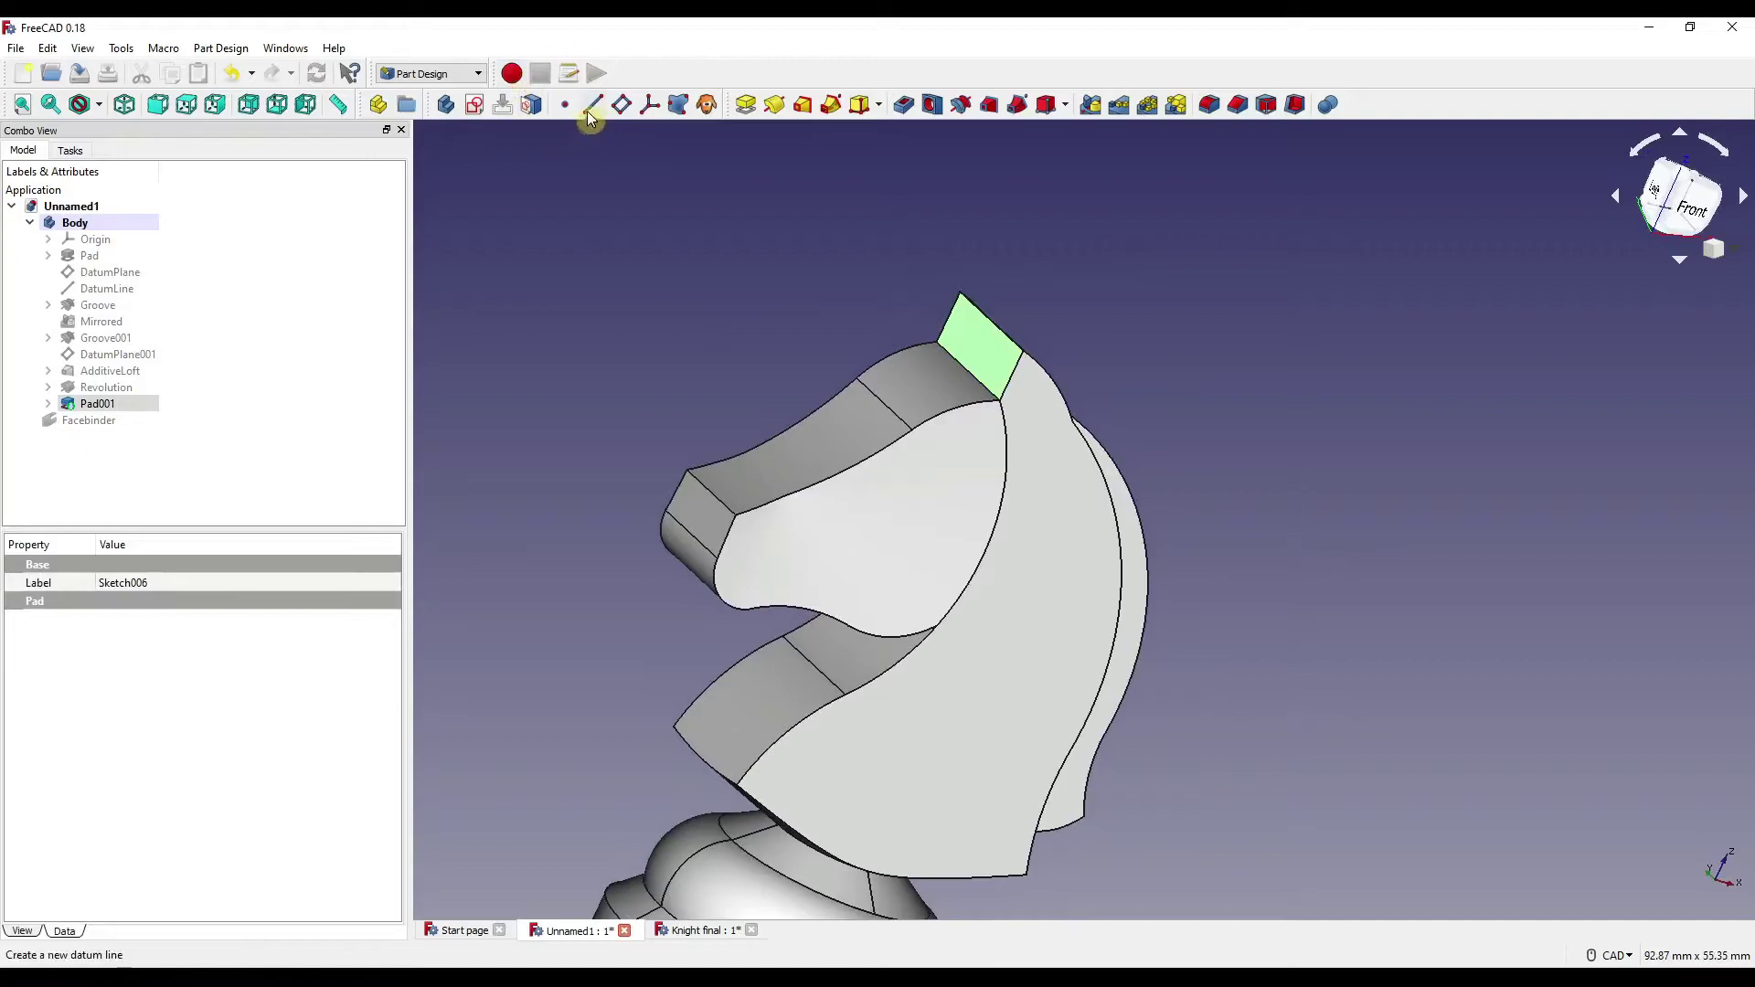
click(620, 105)
middle_drag(706, 587, 778, 633)
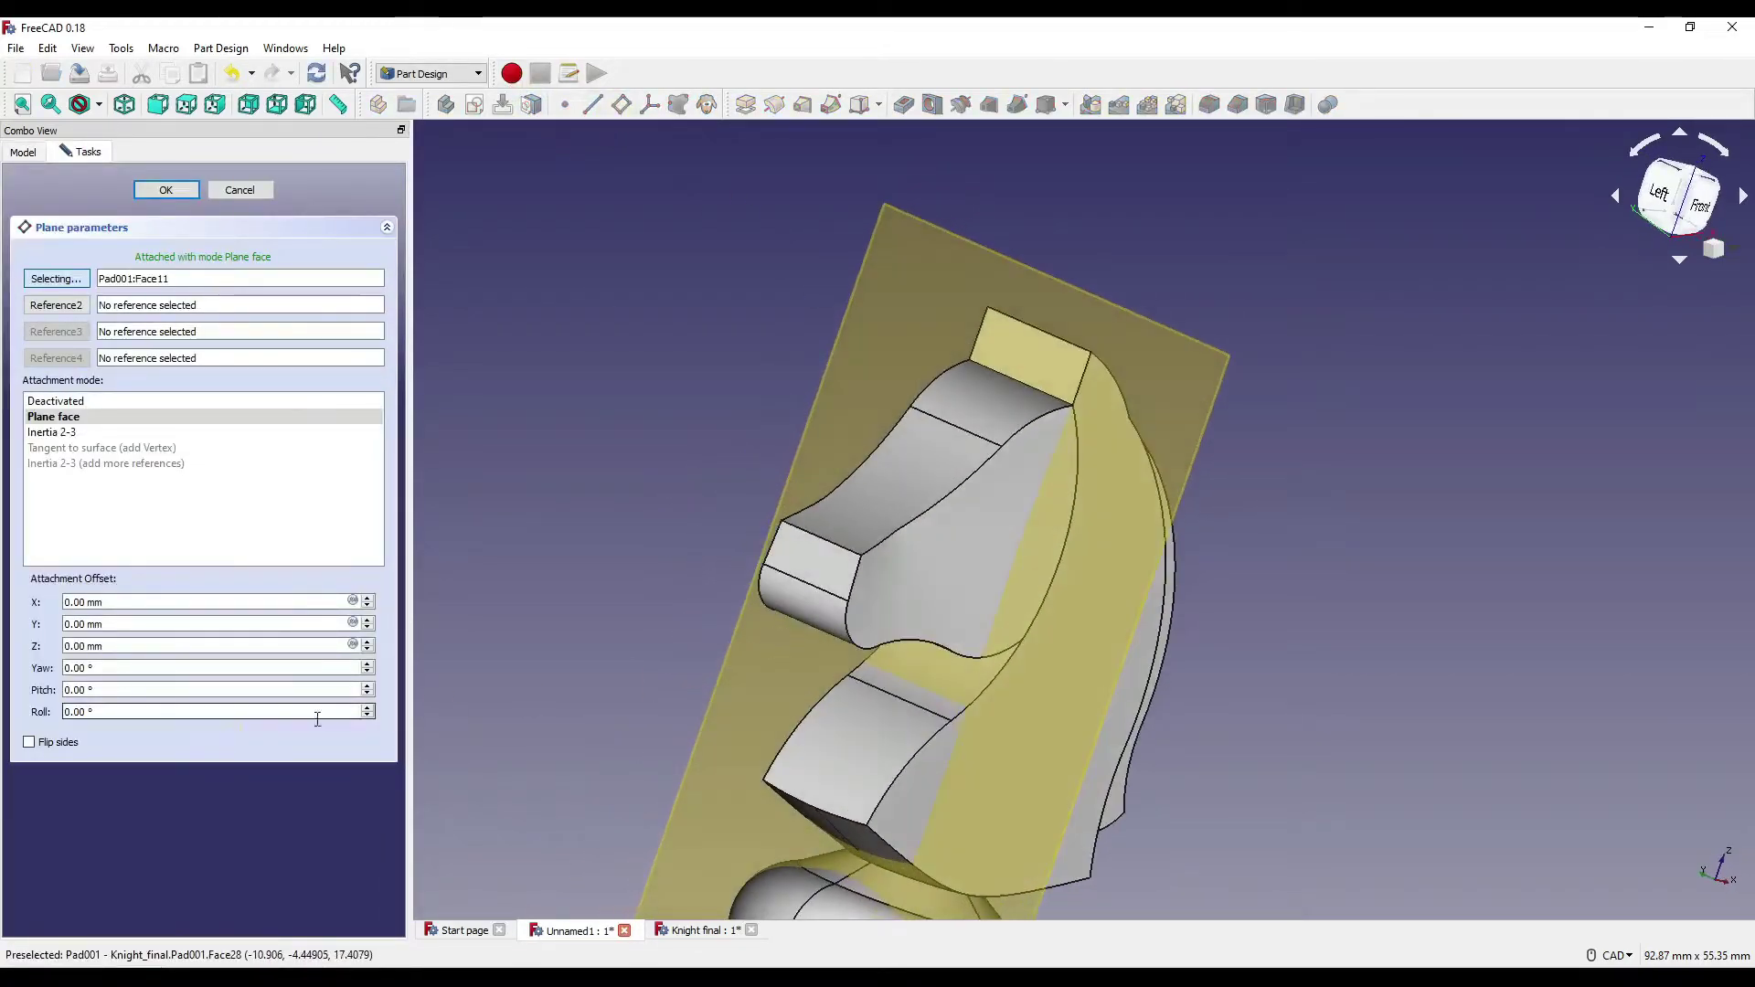
text(6)
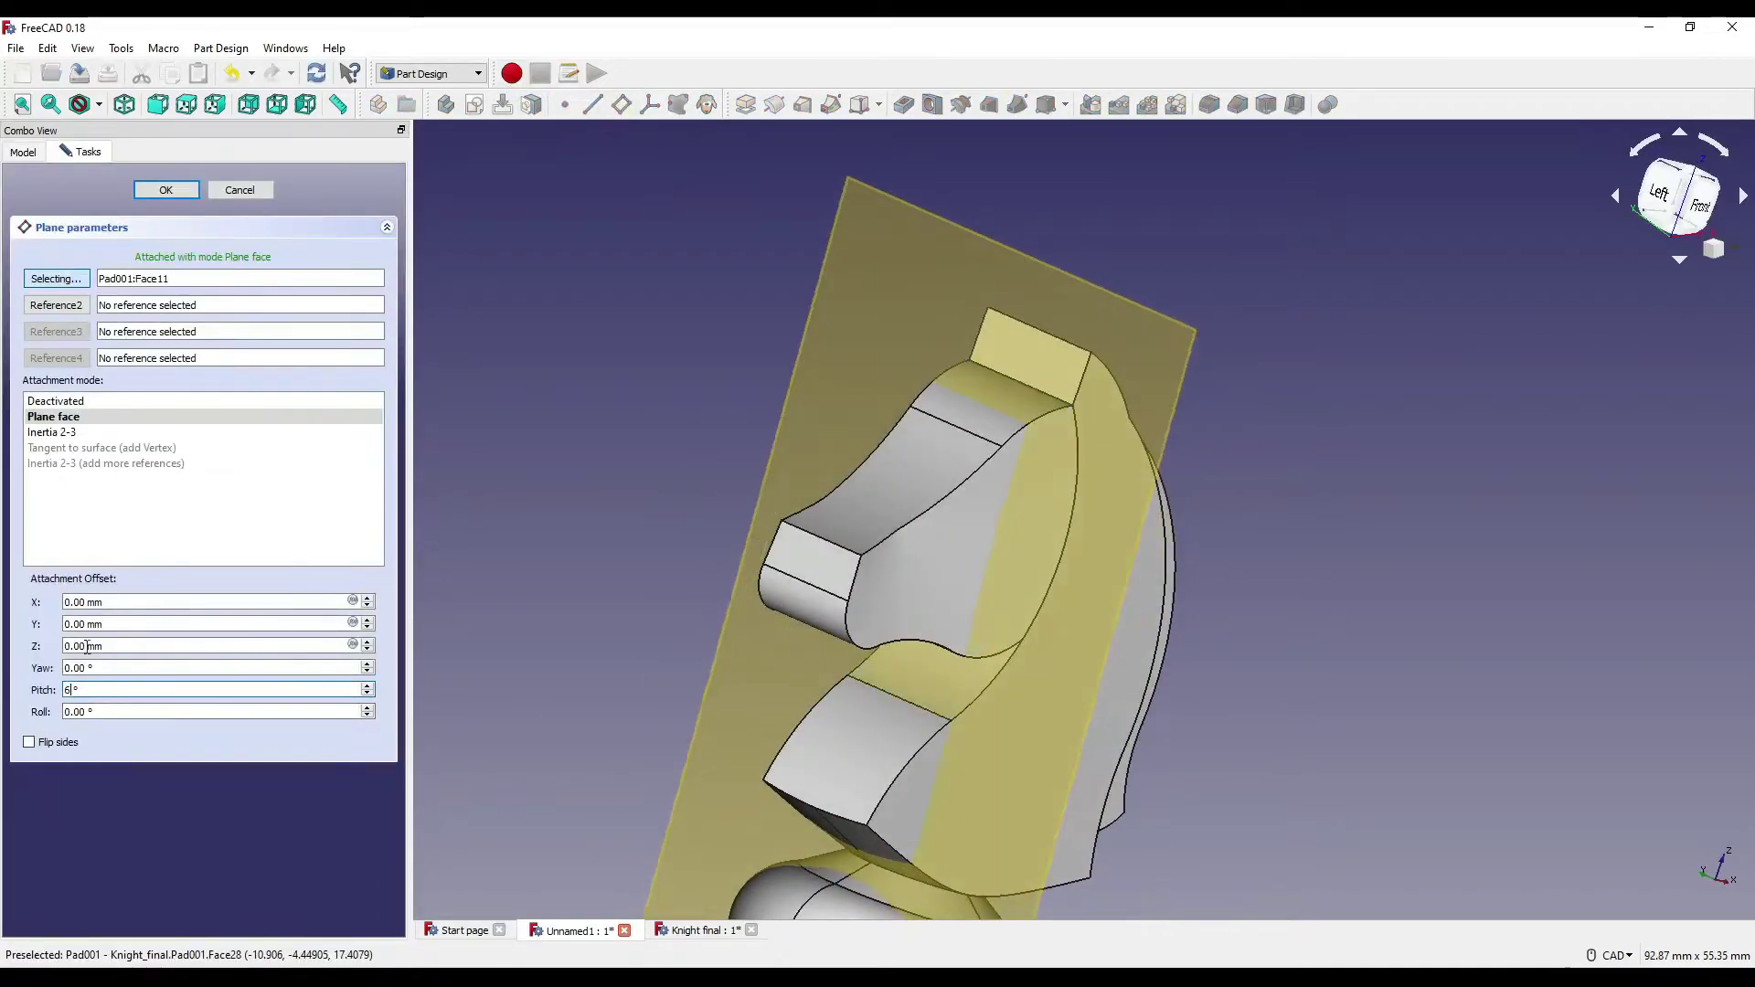
middle_drag(1250, 537, 1013, 470)
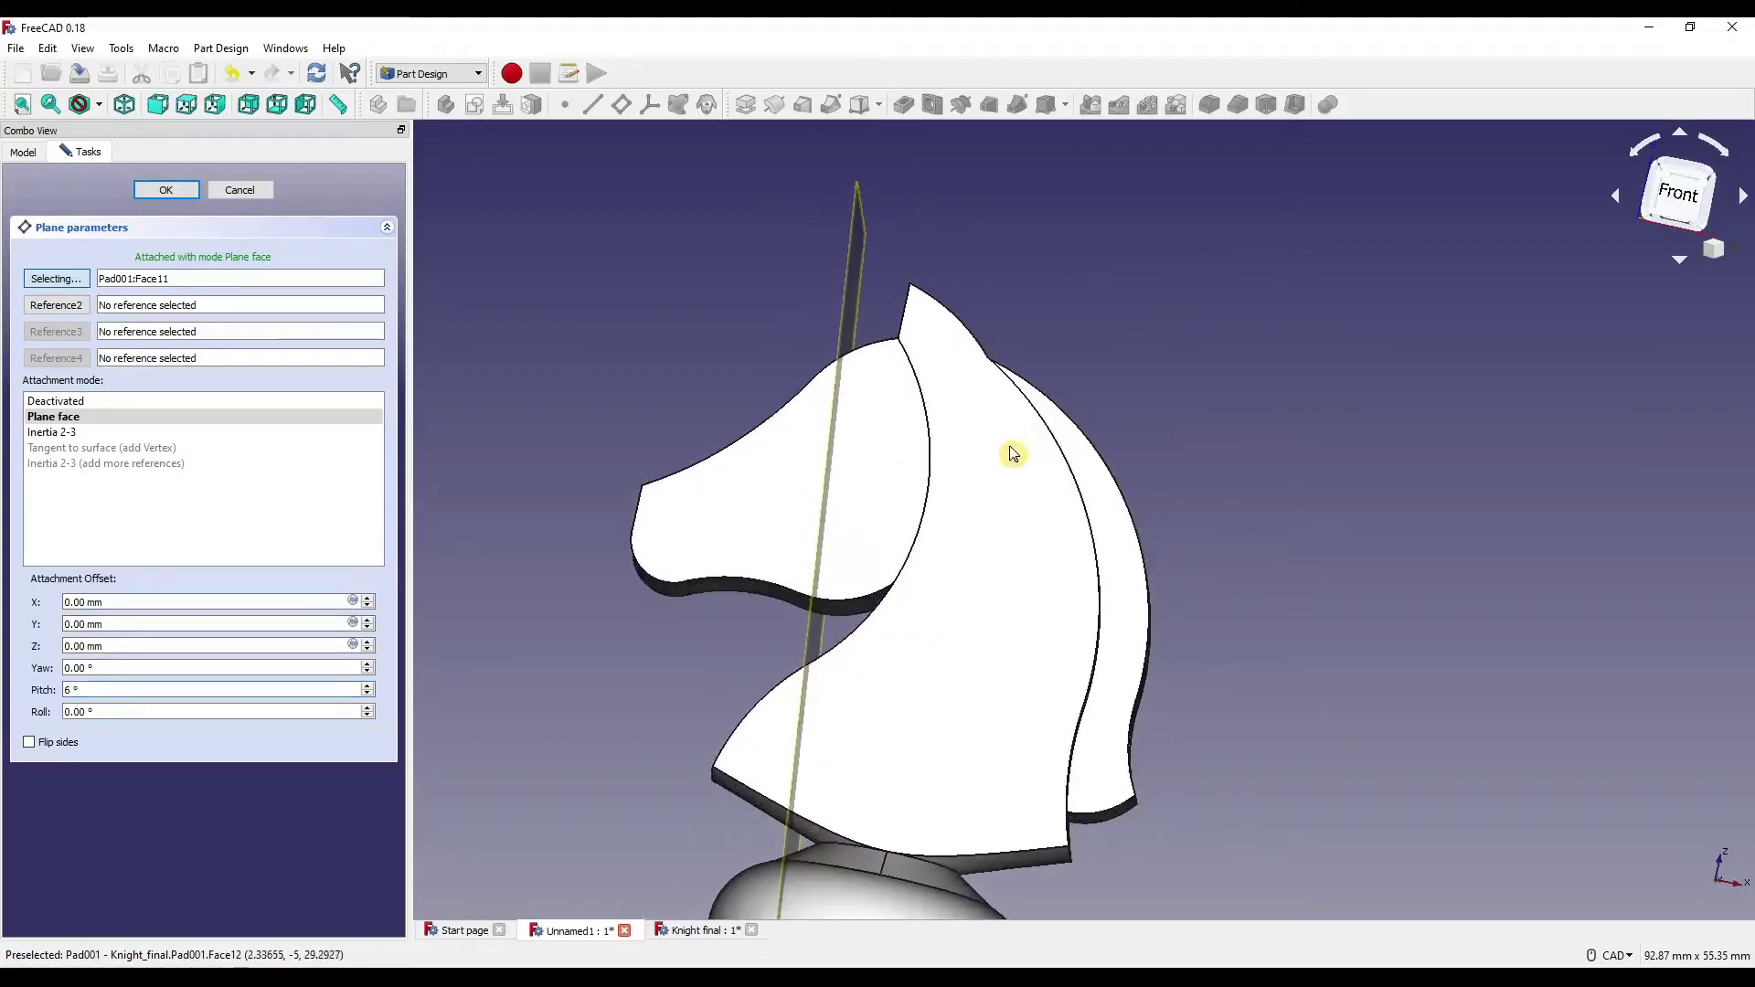
scroll(1011, 457, down, 2)
middle_drag(914, 329, 969, 485)
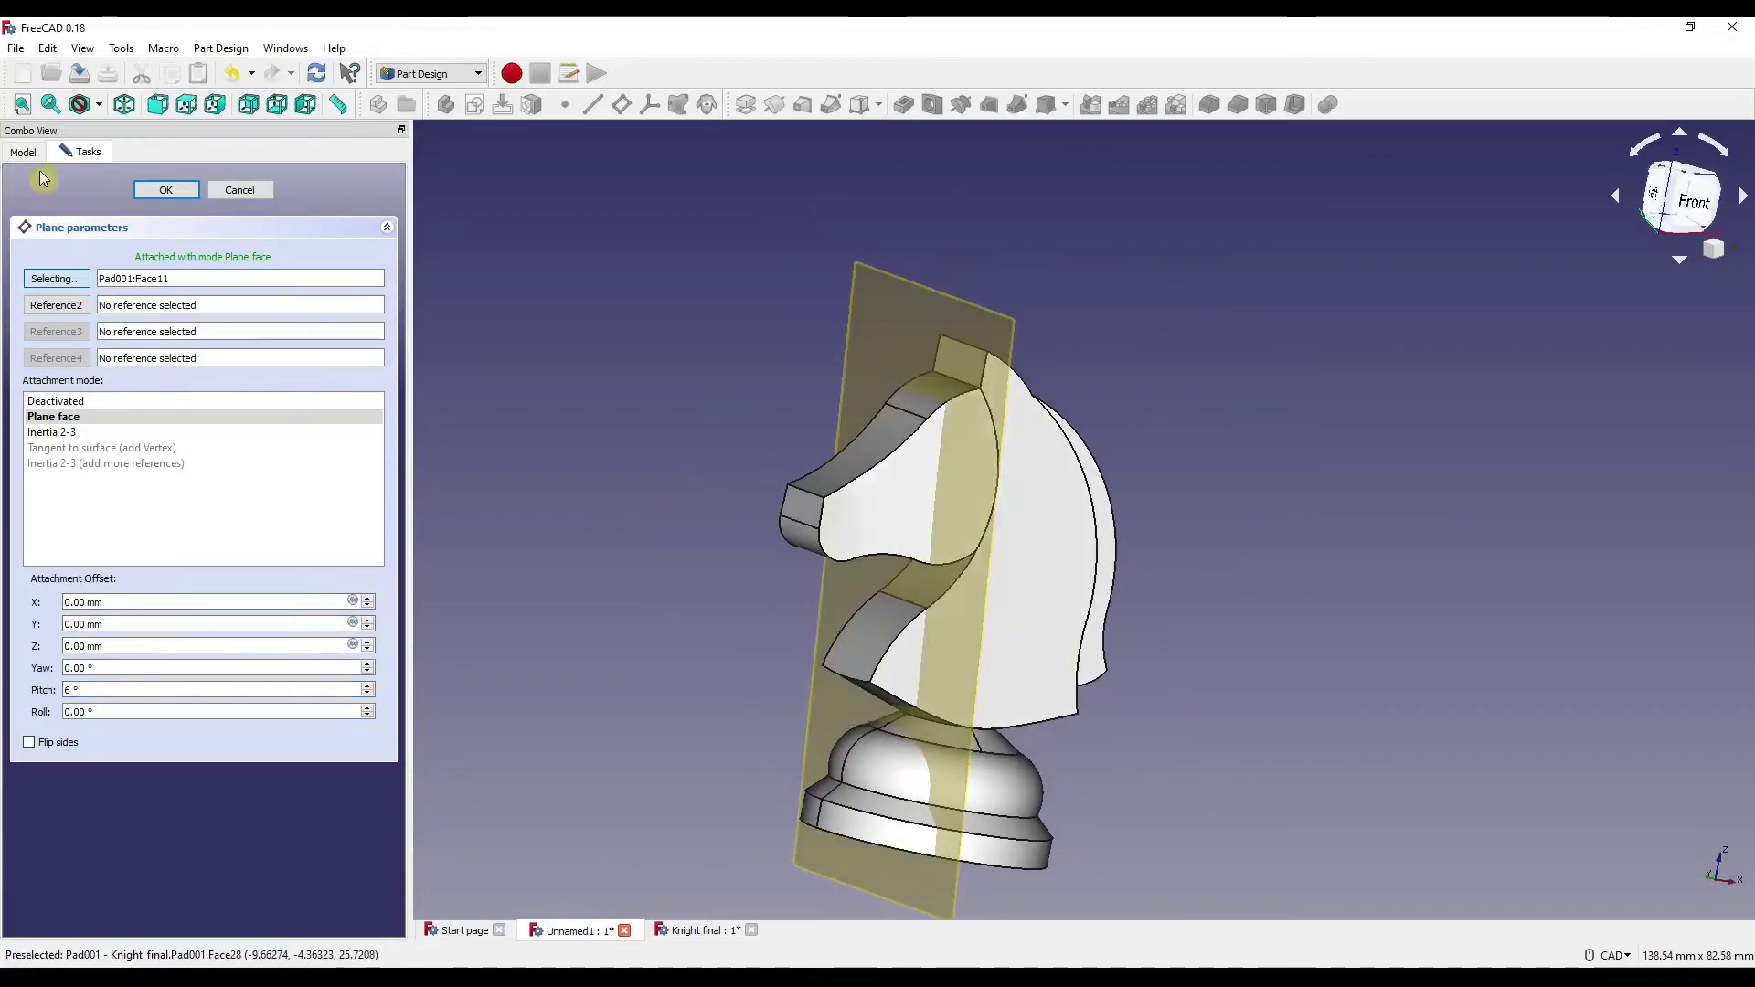
click(166, 189)
click(930, 329)
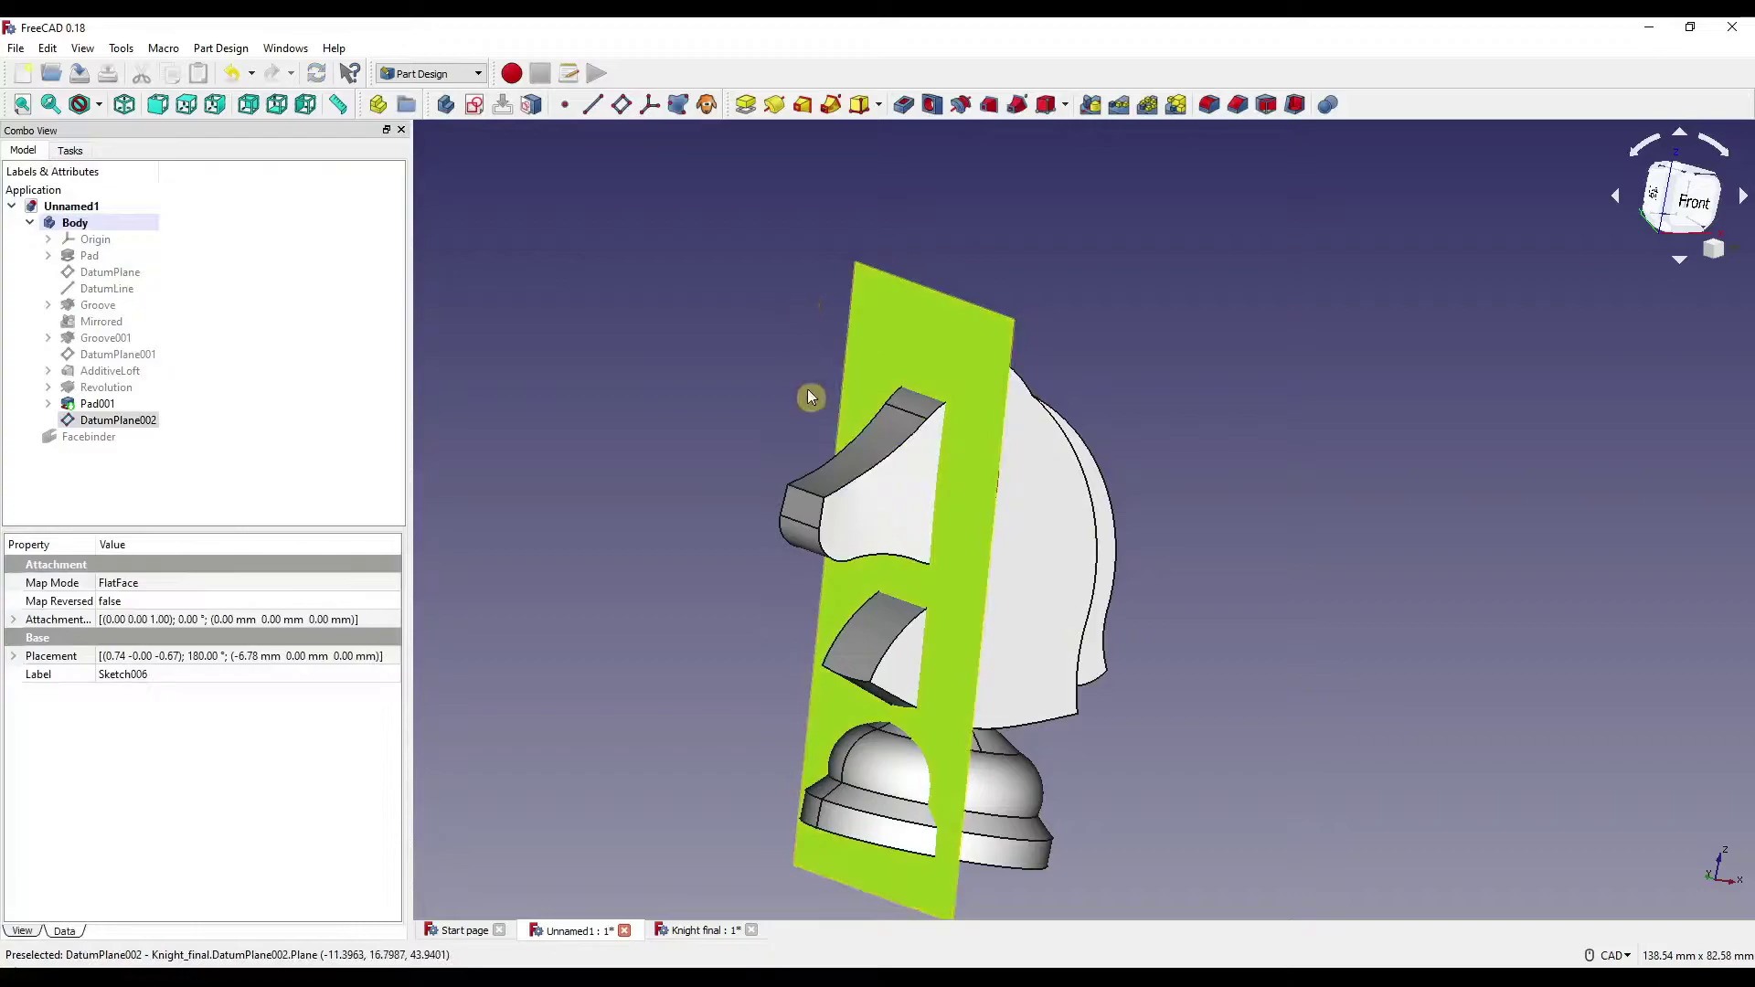
Start a sketch on the tilted datum plane and draw a circle of about 3.5 mm radius centred on the horizontal axis near the ear tips.
click(474, 105)
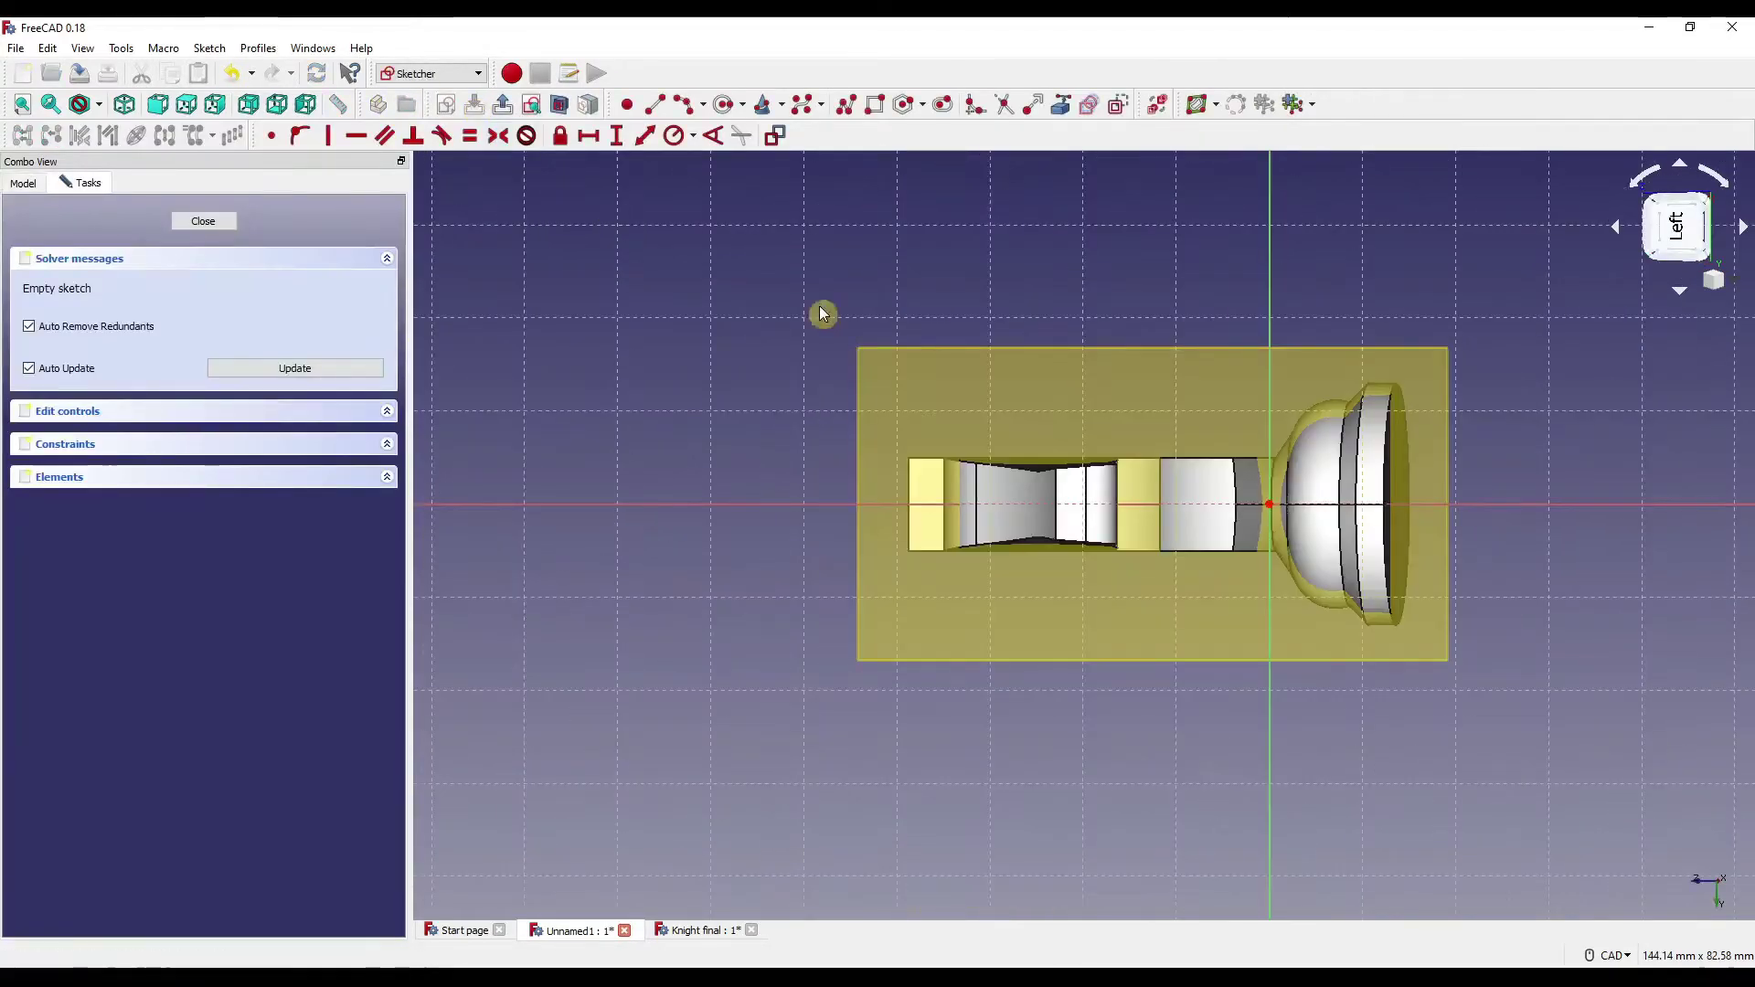
click(725, 104)
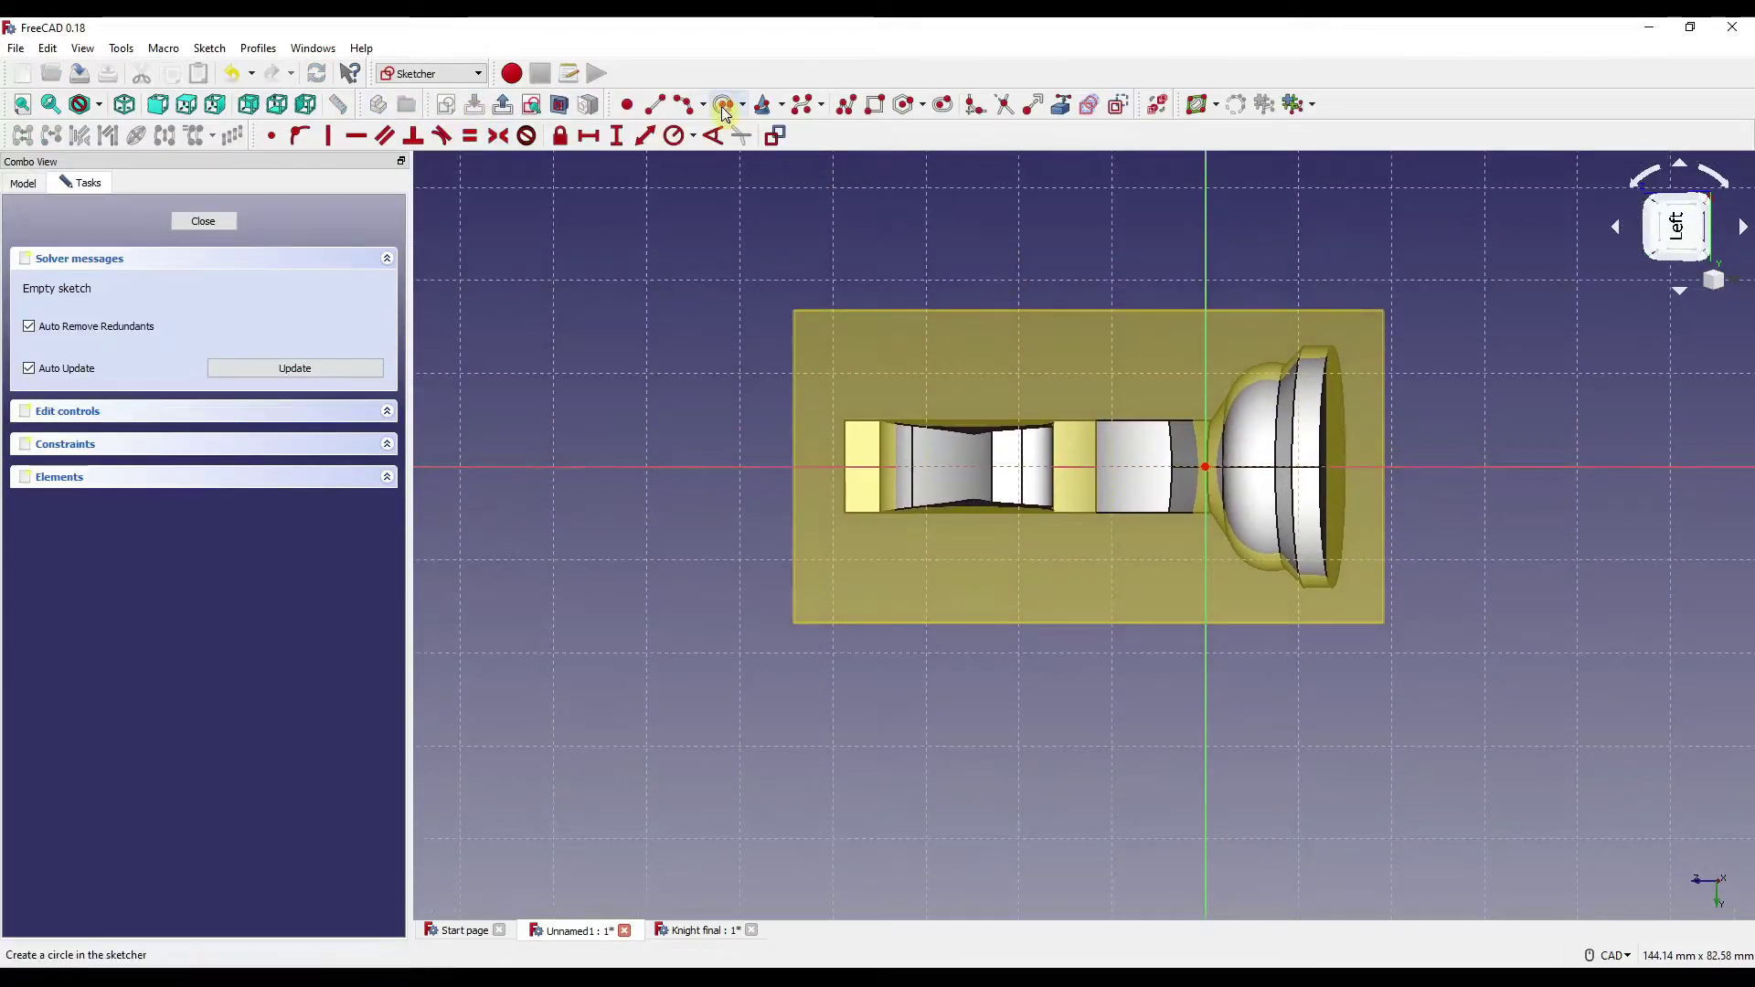
scroll(817, 460, up, 4)
click(856, 477)
click(912, 530)
scroll(878, 334, down, 6)
scroll(713, 375, up, 4)
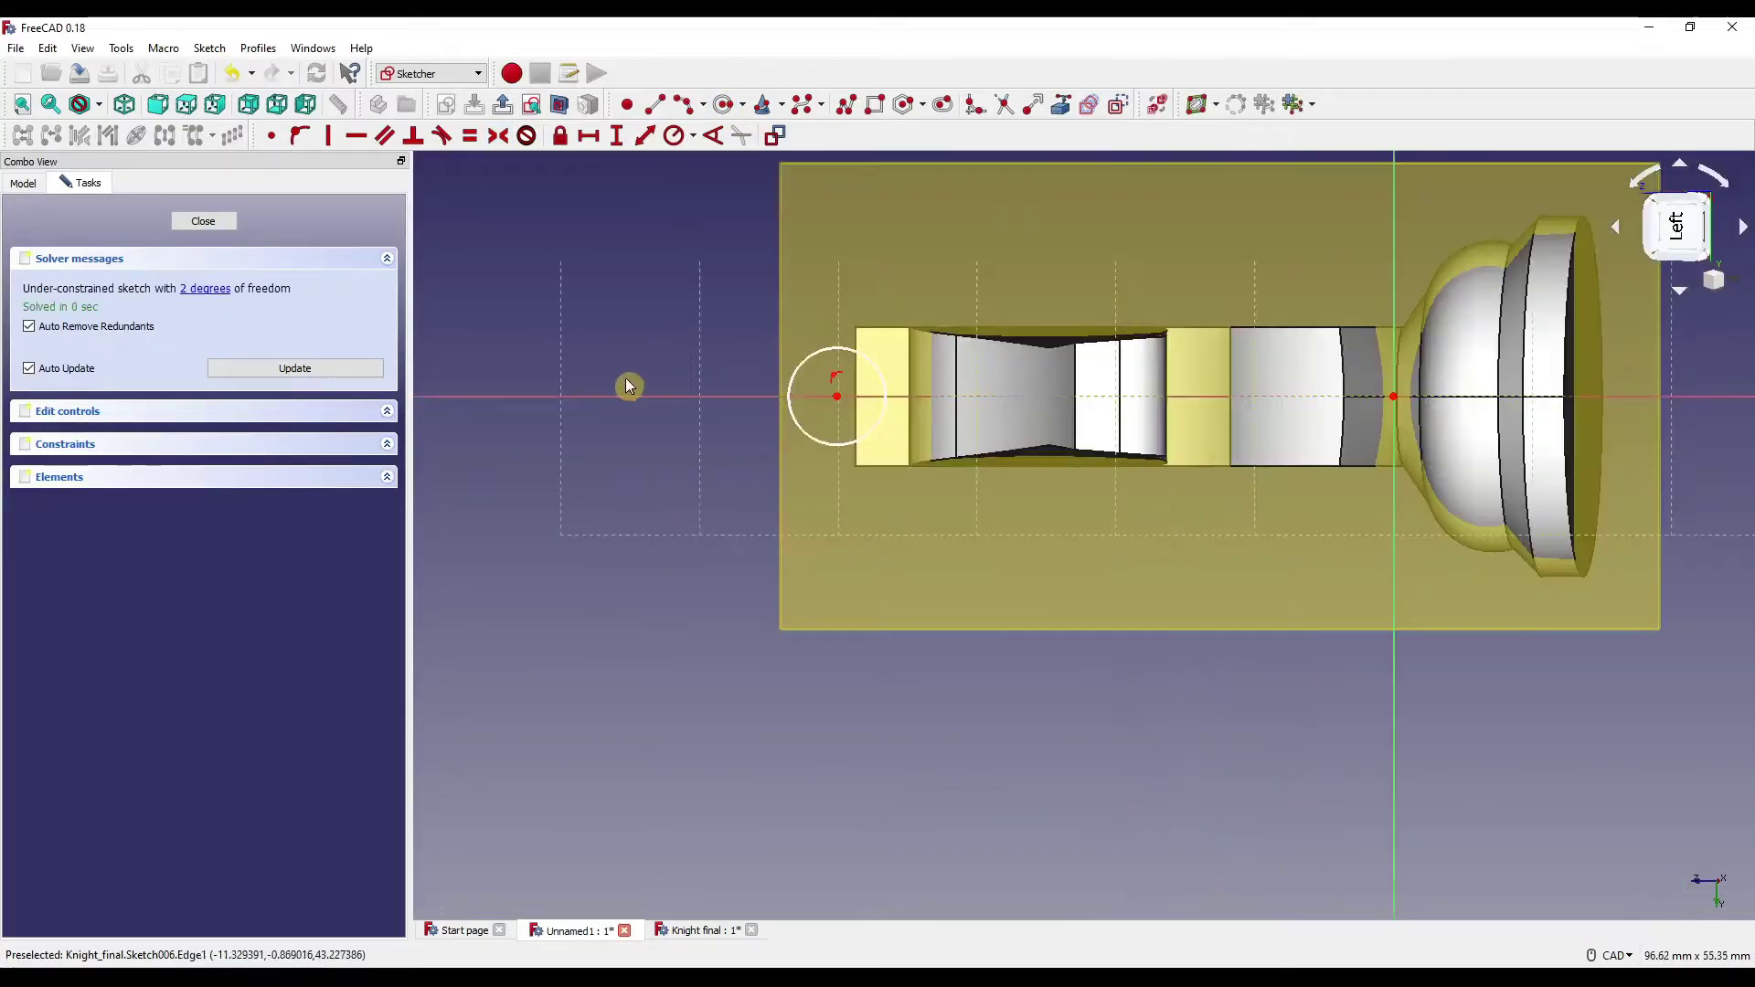
middle_drag(817, 370, 834, 424)
Constrain the ear circle's radius to 3.5 mm.
click(674, 136)
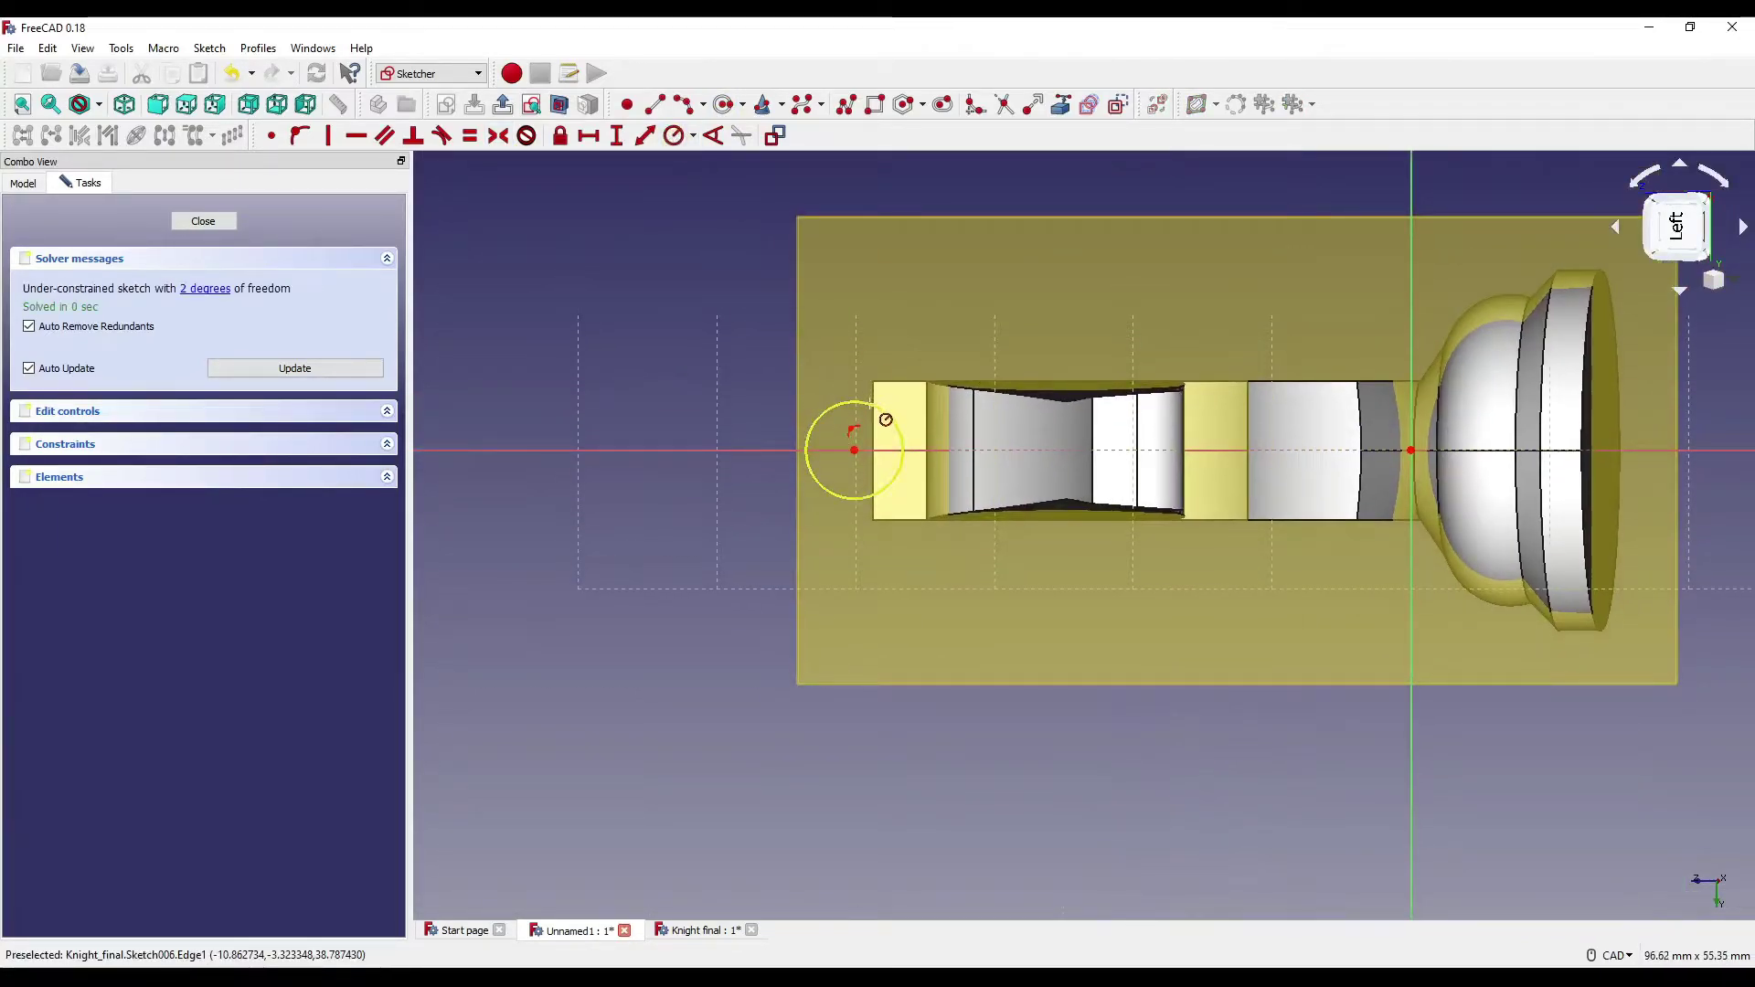
click(871, 405)
text(5)
key(Return)
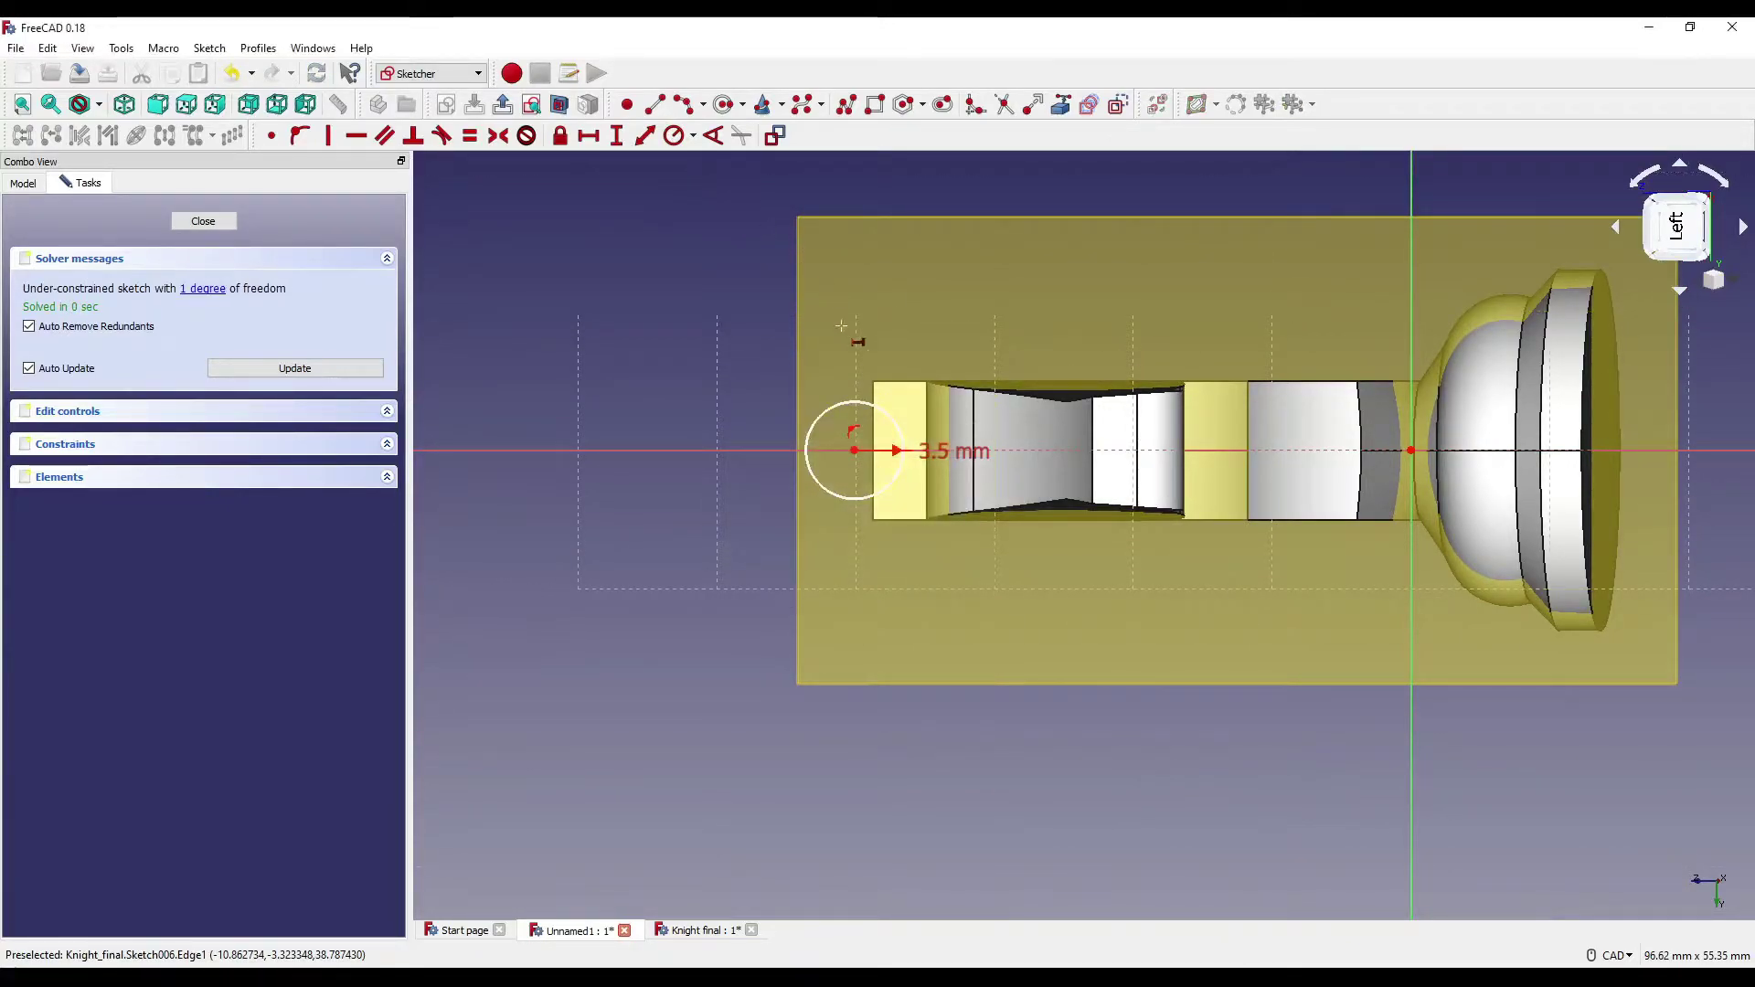
Constrain the ear circle's centre 39 mm horizontally from the origin and close the sketch.
click(855, 450)
middle_drag(1306, 504, 1193, 551)
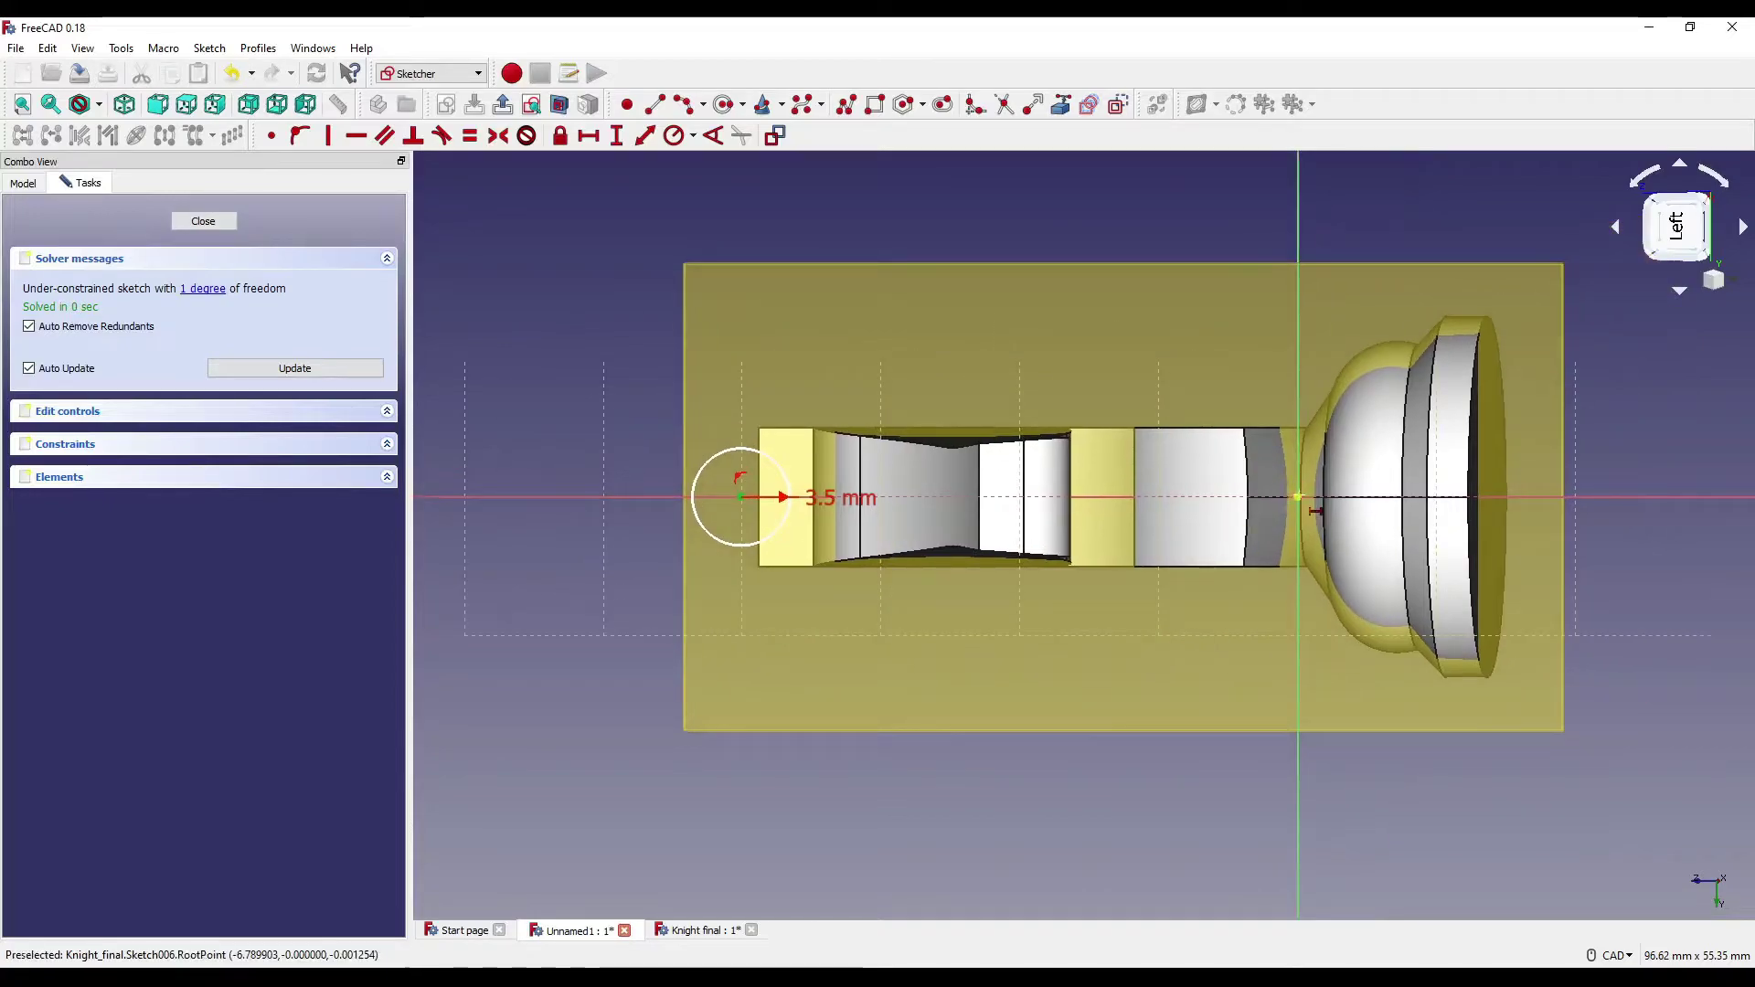
click(1298, 498)
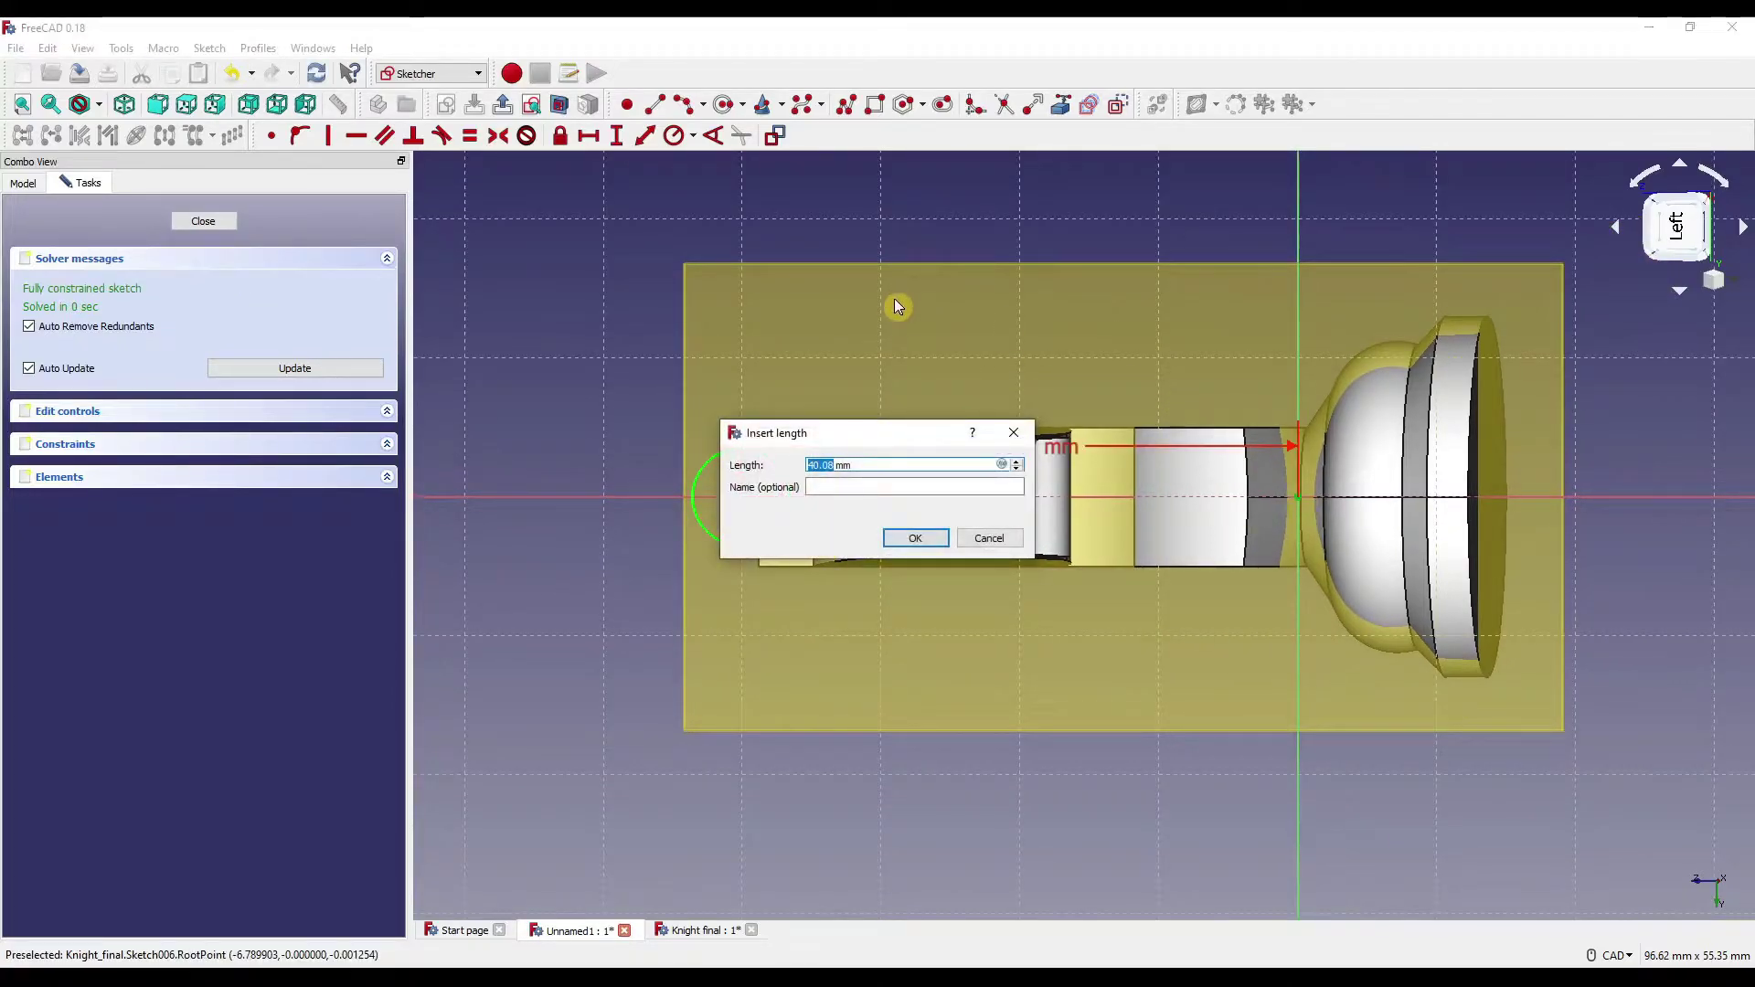
text(39)
key(Return)
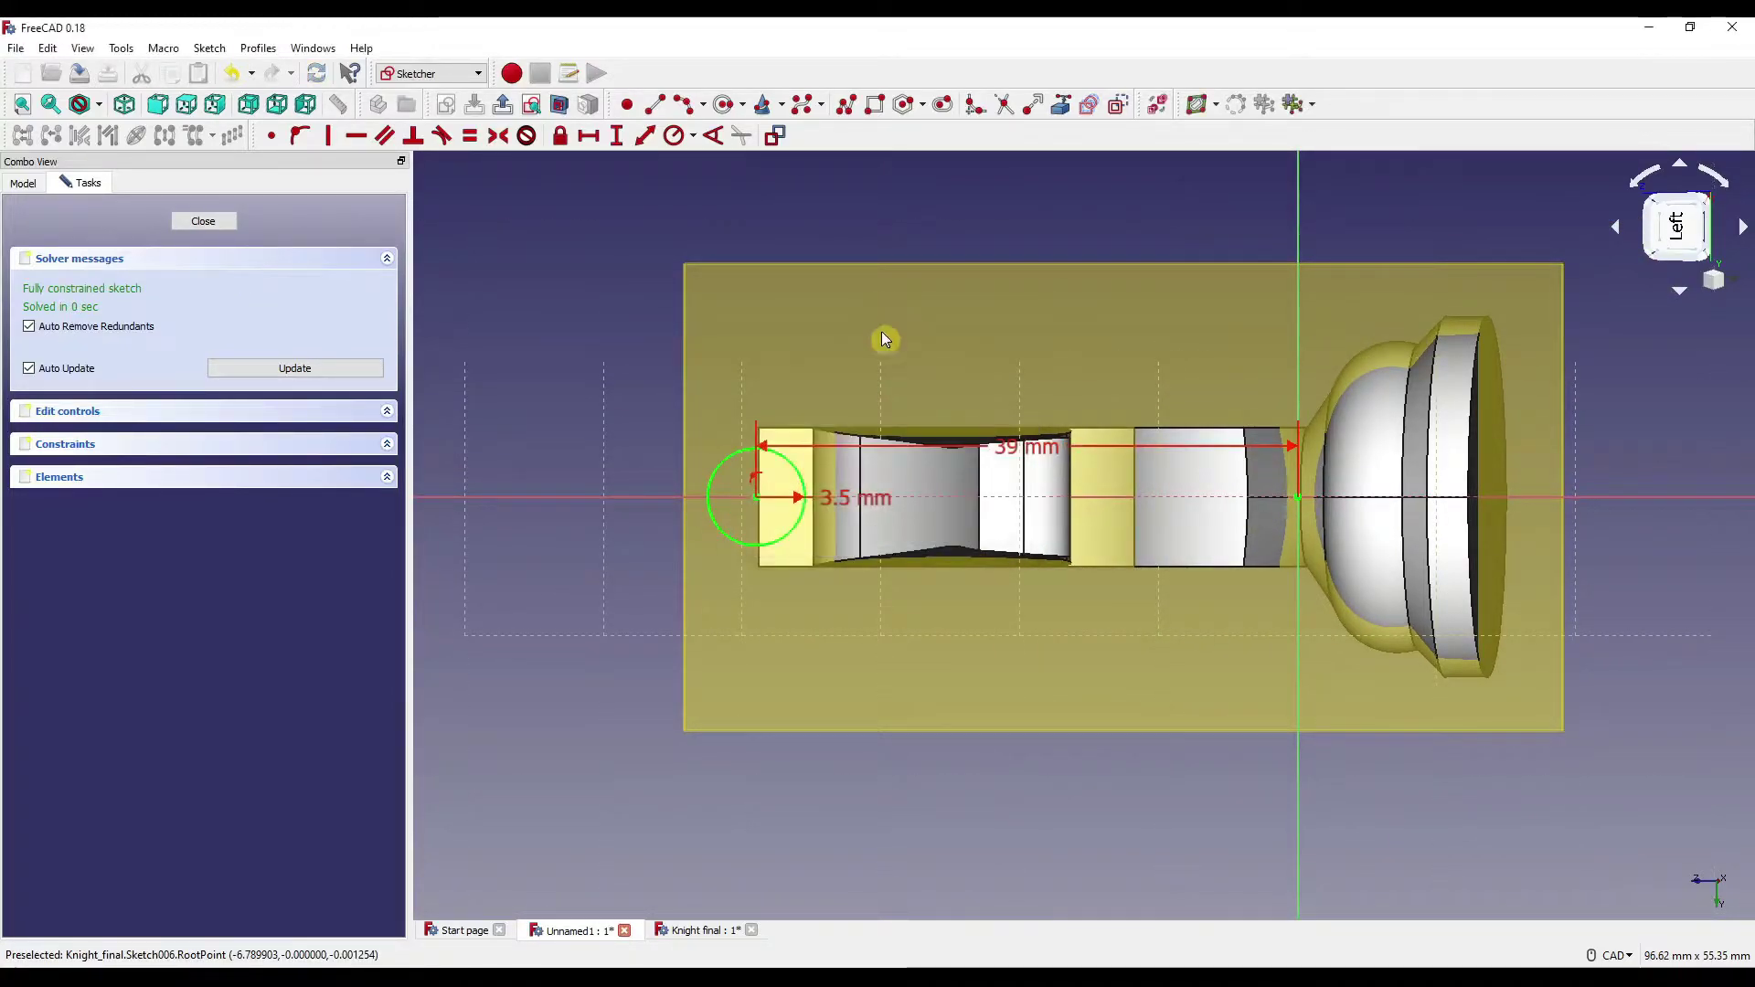
scroll(883, 339, down, 2)
click(203, 221)
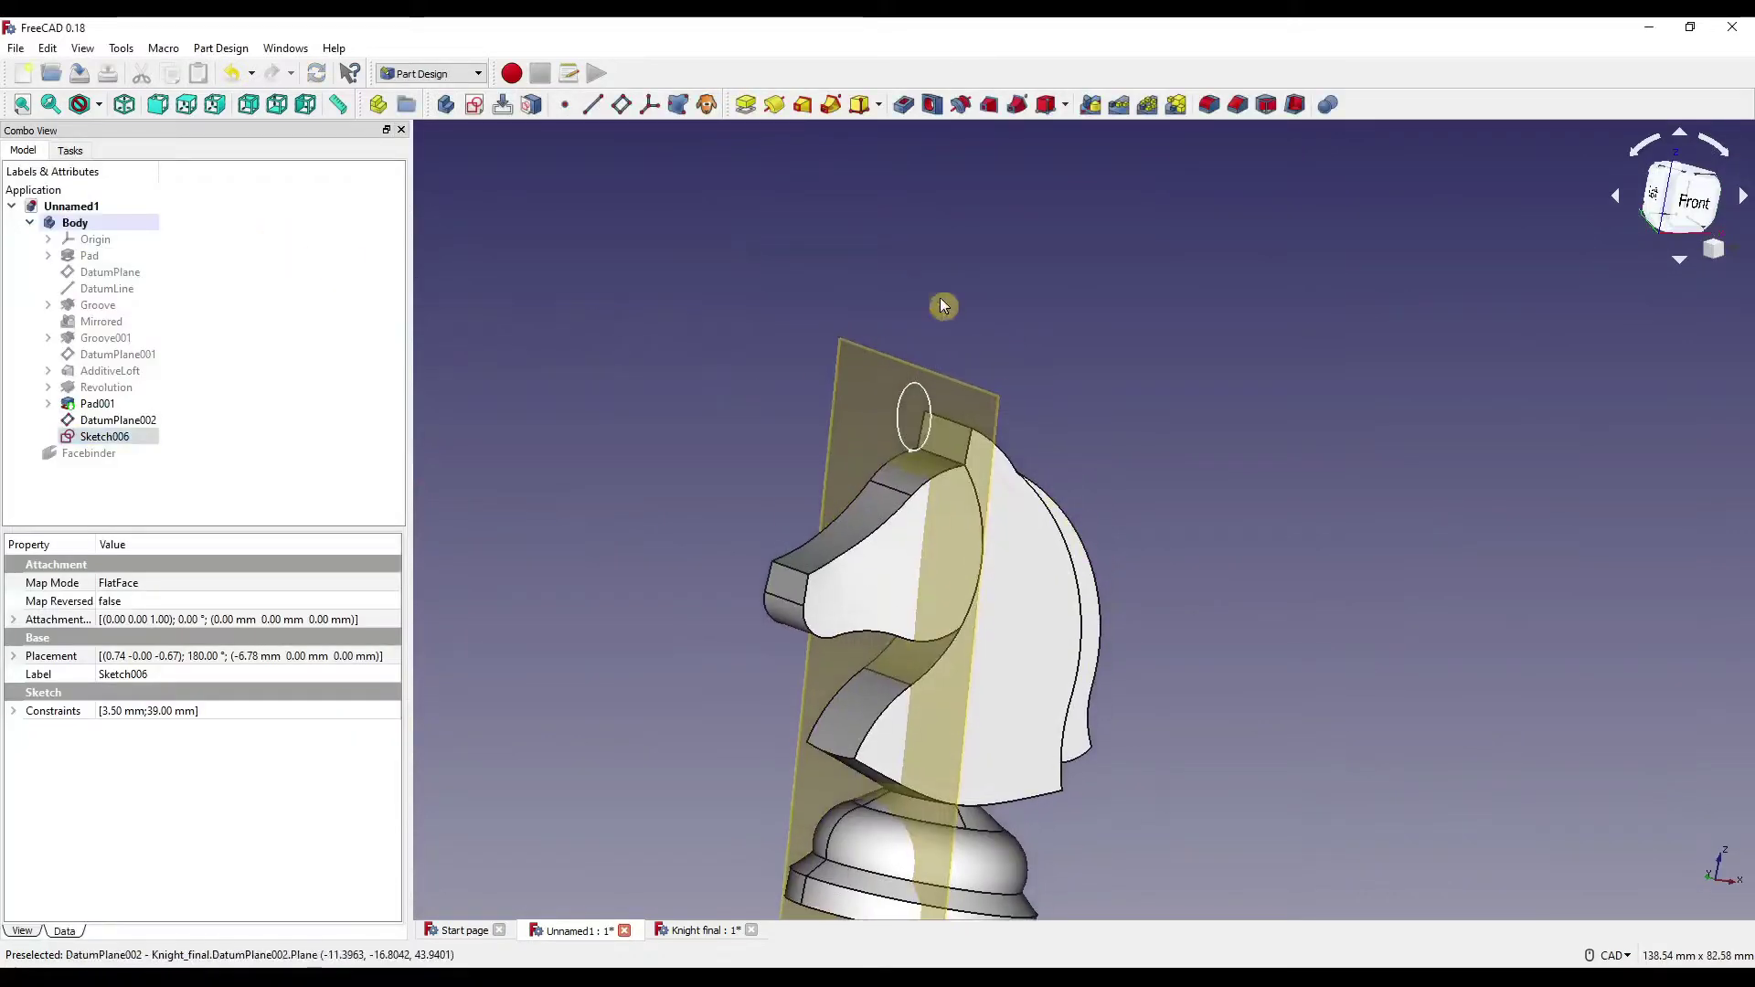
Pocket the circle sketch with type Through all to cut a rounded notch between the ears.
click(904, 104)
mouse_move(1218, 435)
middle_down()
mouse_move(1207, 567)
mouse_move(1183, 502)
mouse_move(1241, 447)
mouse_move(1207, 450)
middle_up()
click(260, 261)
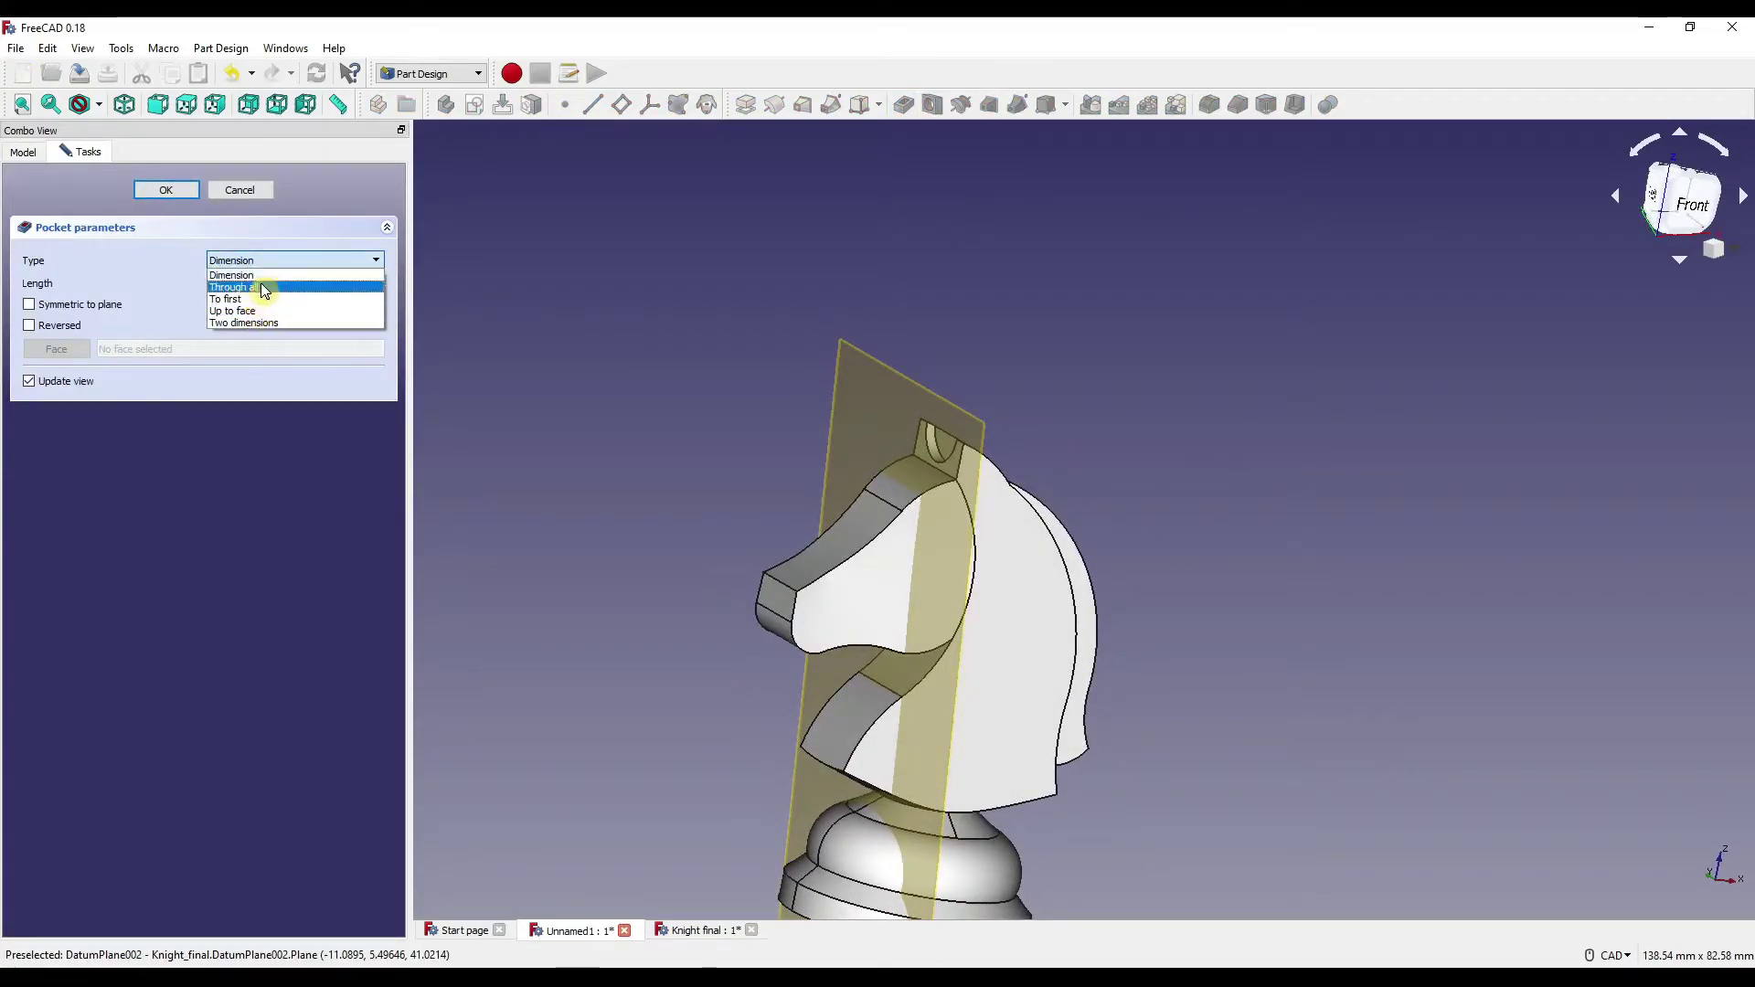
click(233, 287)
middle_drag(662, 379, 1071, 560)
scroll(923, 448, up, 4)
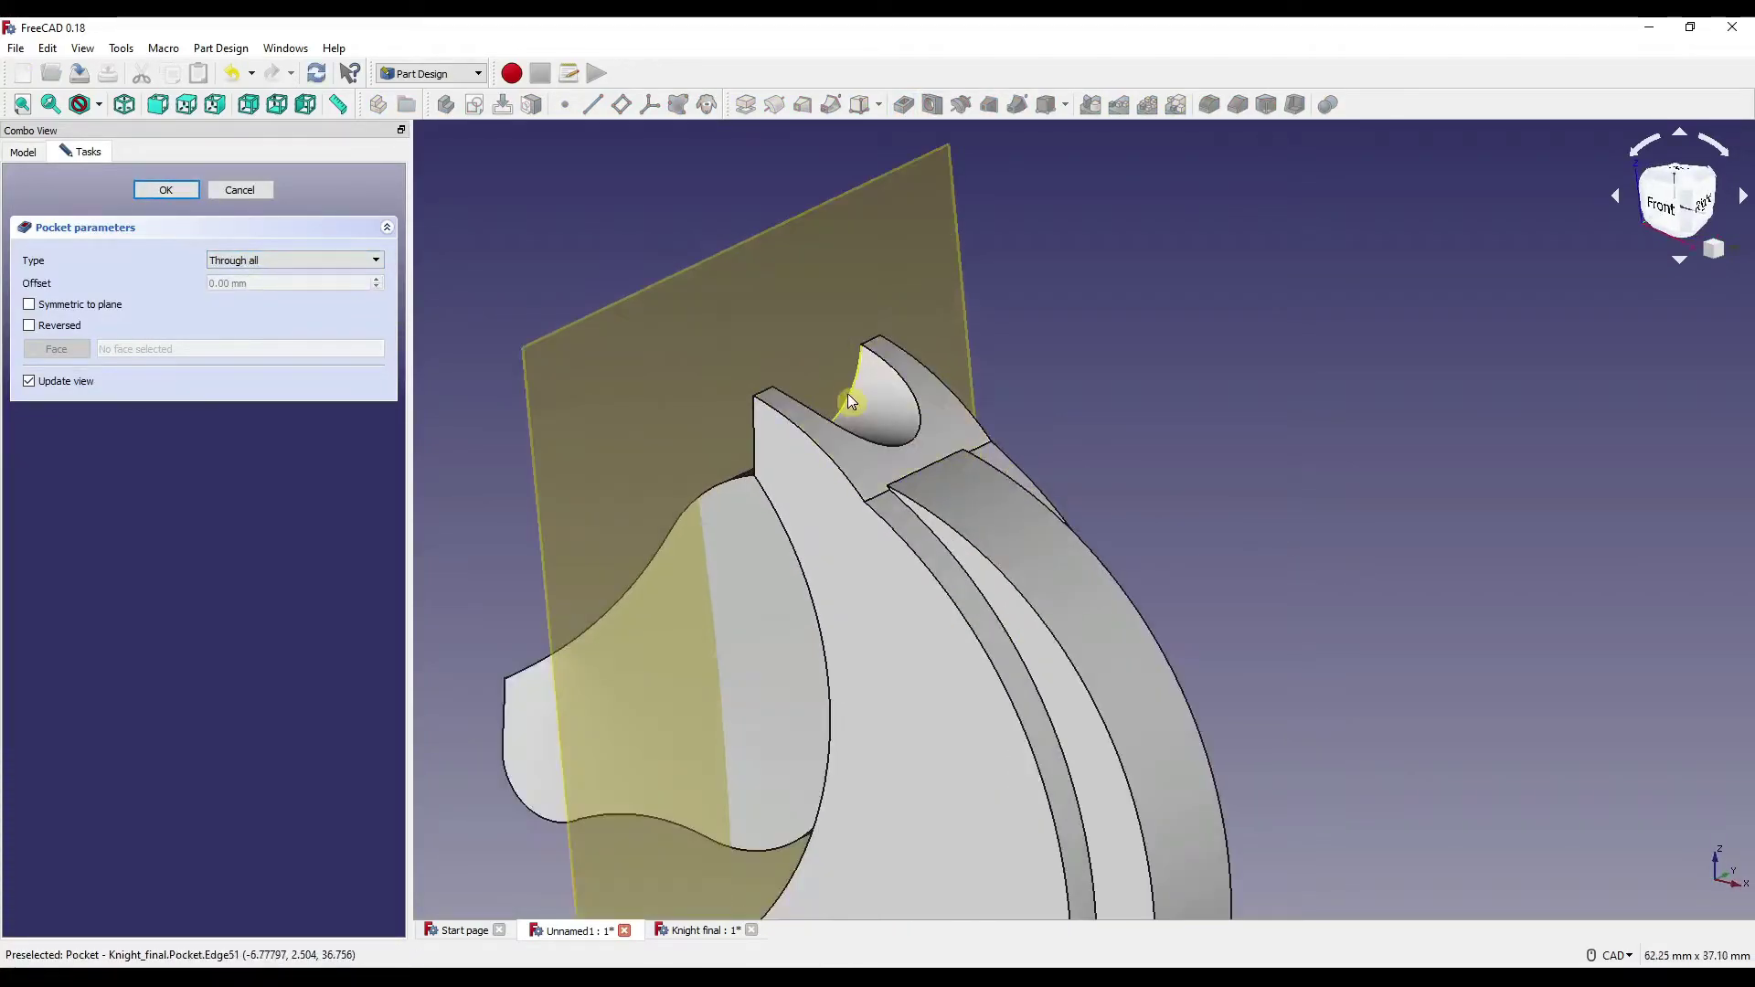
middle_drag(1136, 459, 1063, 453)
scroll(1064, 453, down, 4)
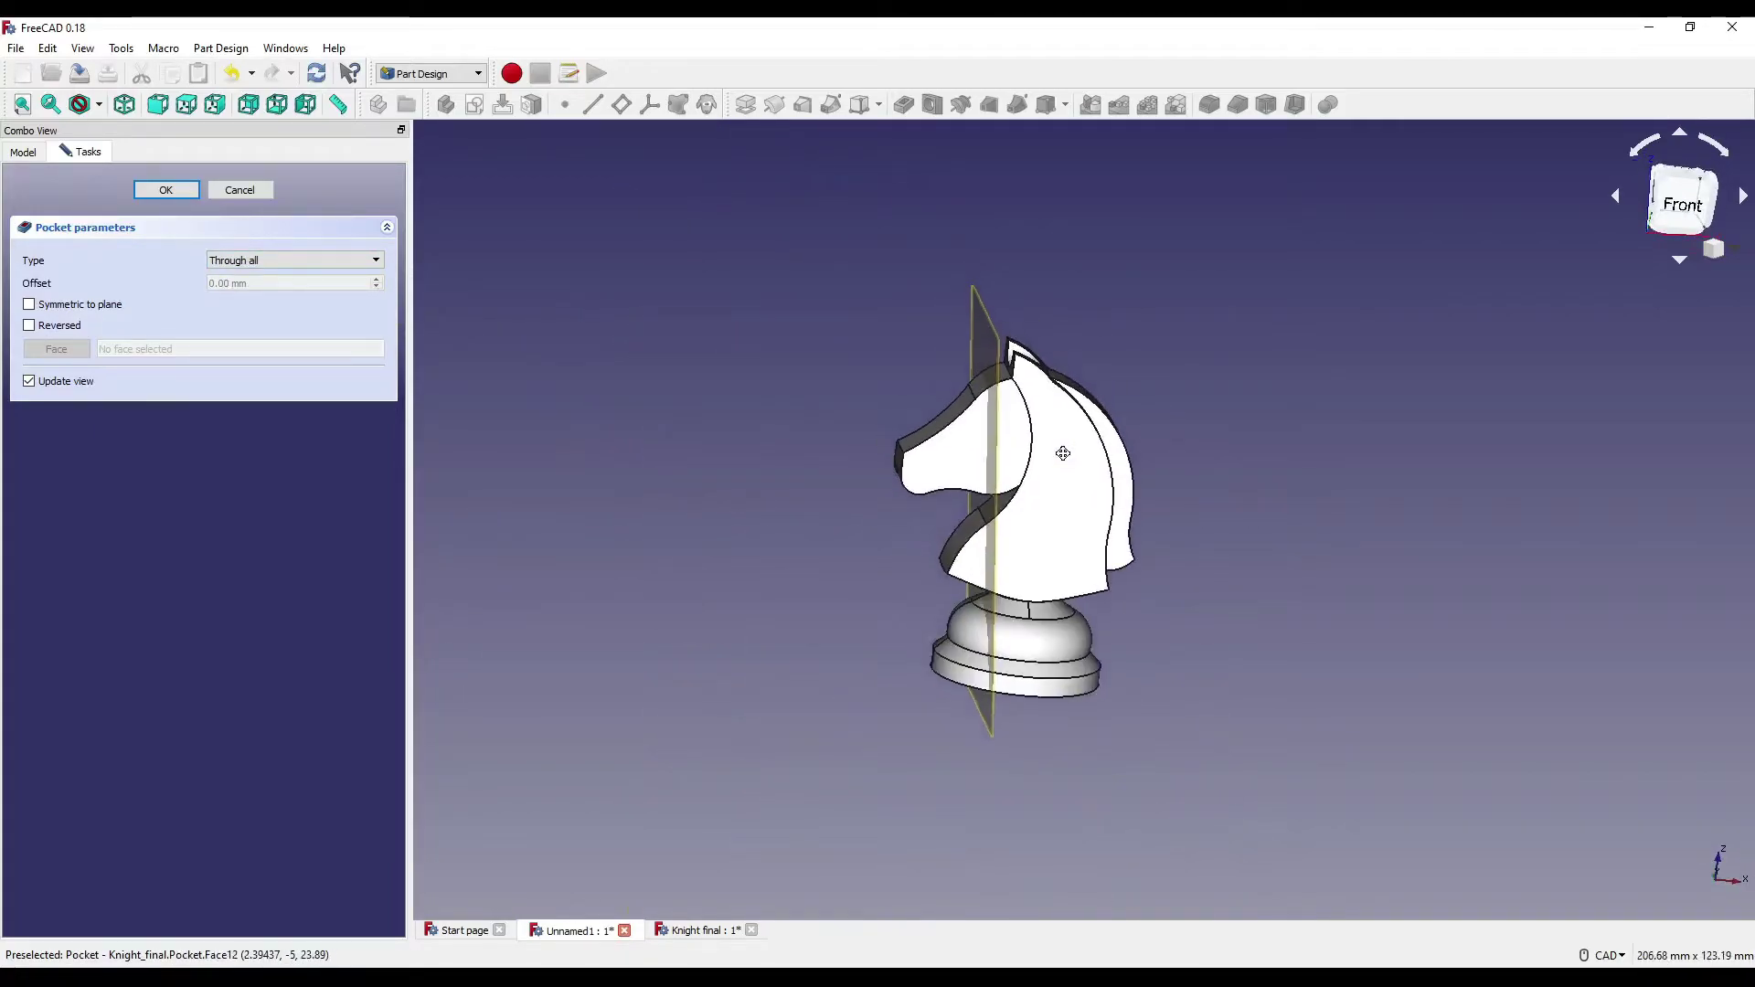
click(191, 190)
Hide the tilted datum plane used for the ear notch.
middle_drag(850, 411, 1120, 375)
click(1100, 437)
key(space)
middle_drag(1173, 455, 1062, 556)
scroll(1048, 488, up, 2)
middle_drag(1048, 488, 1096, 486)
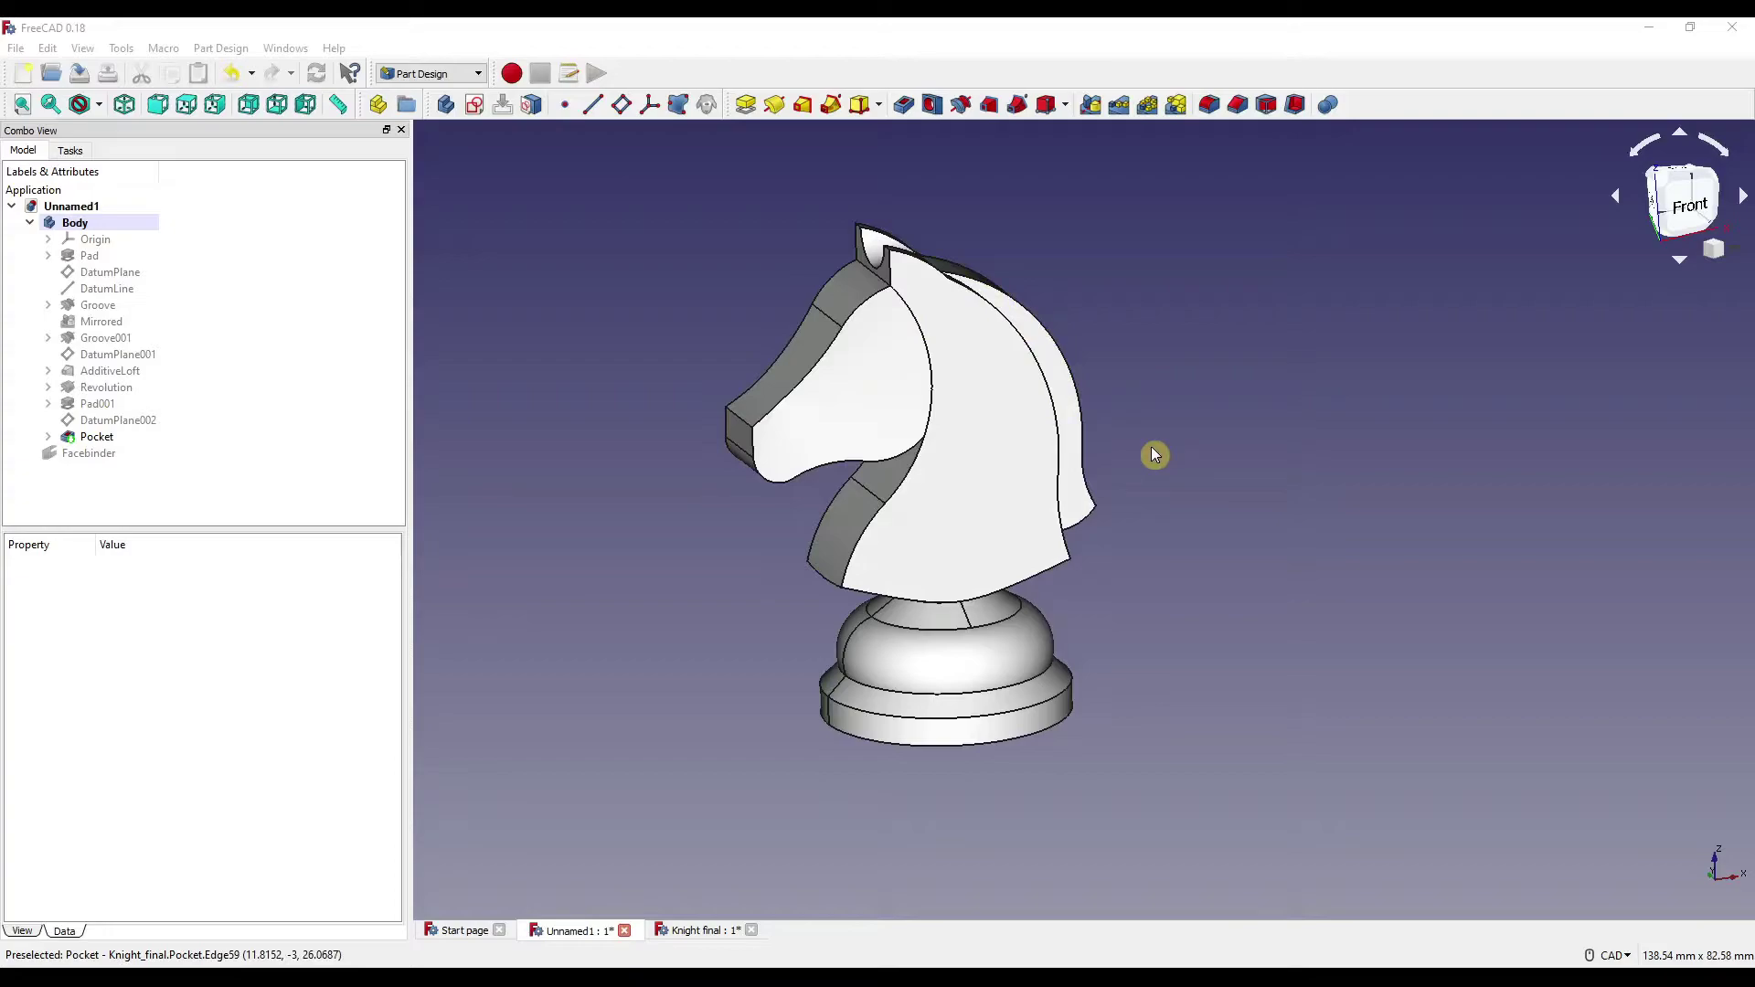
Start a sketch on the mane's flat side face and draw a construction circle of about 19 mm radius centred below the muzzle.
middle_drag(1154, 455, 1099, 441)
click(1098, 441)
middle_drag(1126, 506, 1112, 459)
click(475, 105)
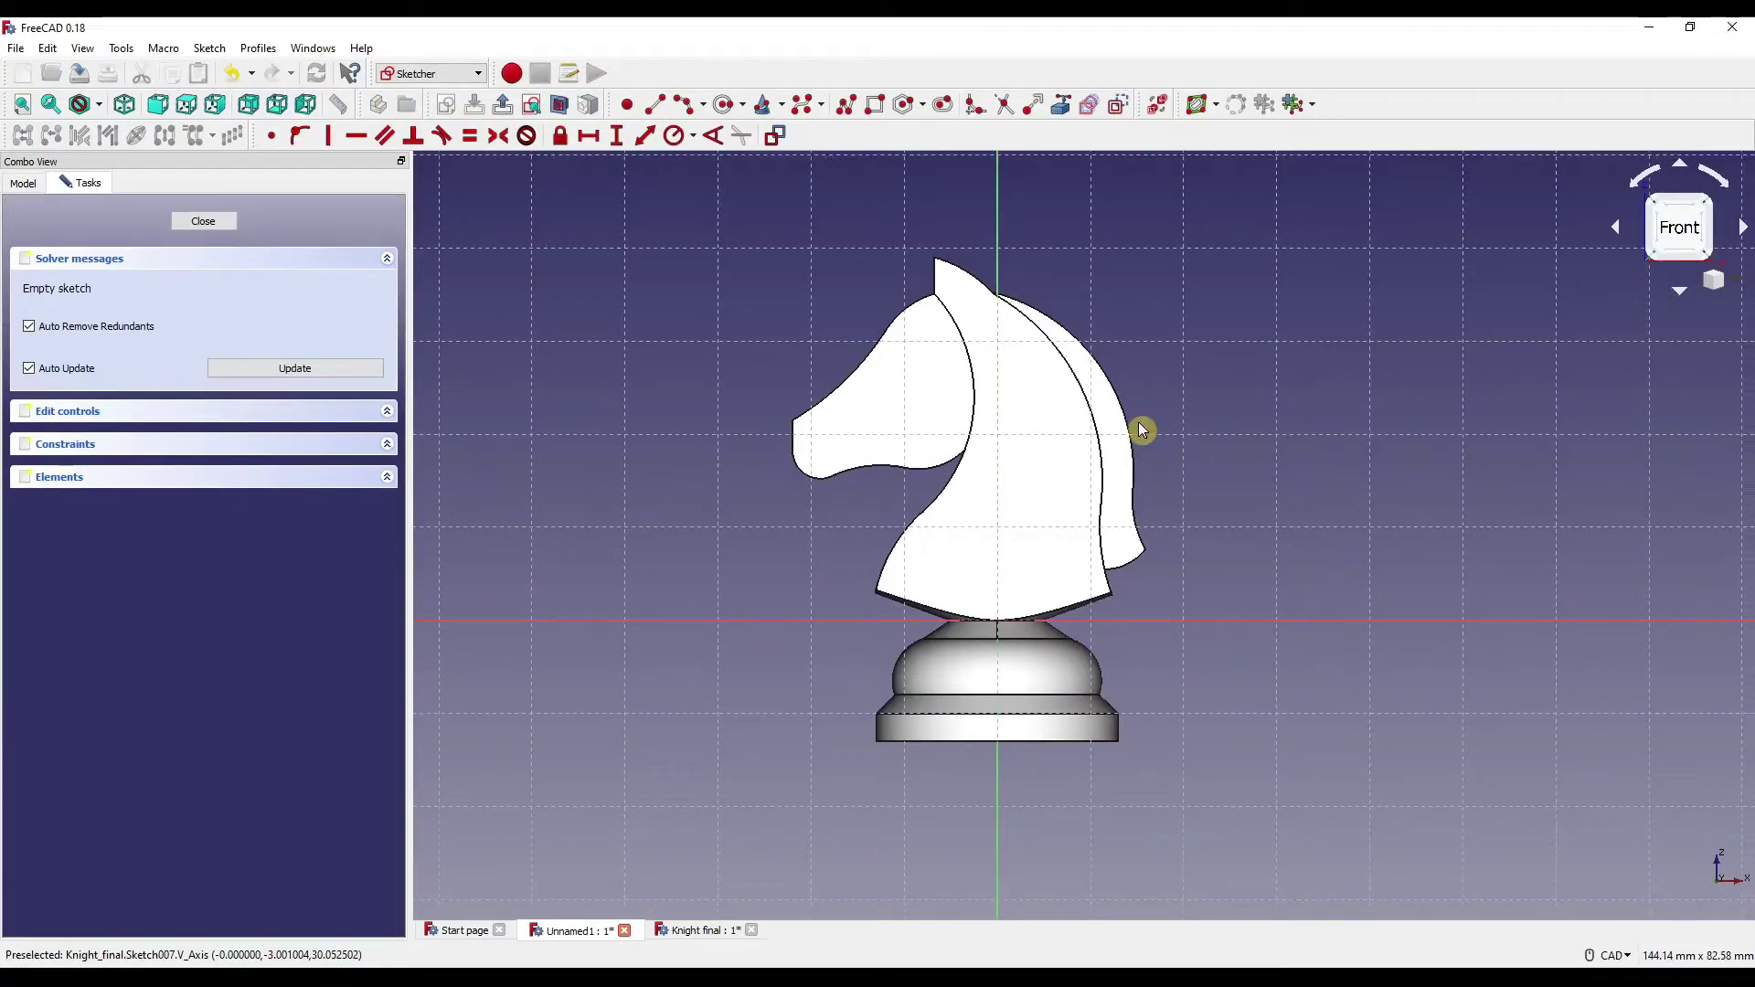
click(723, 105)
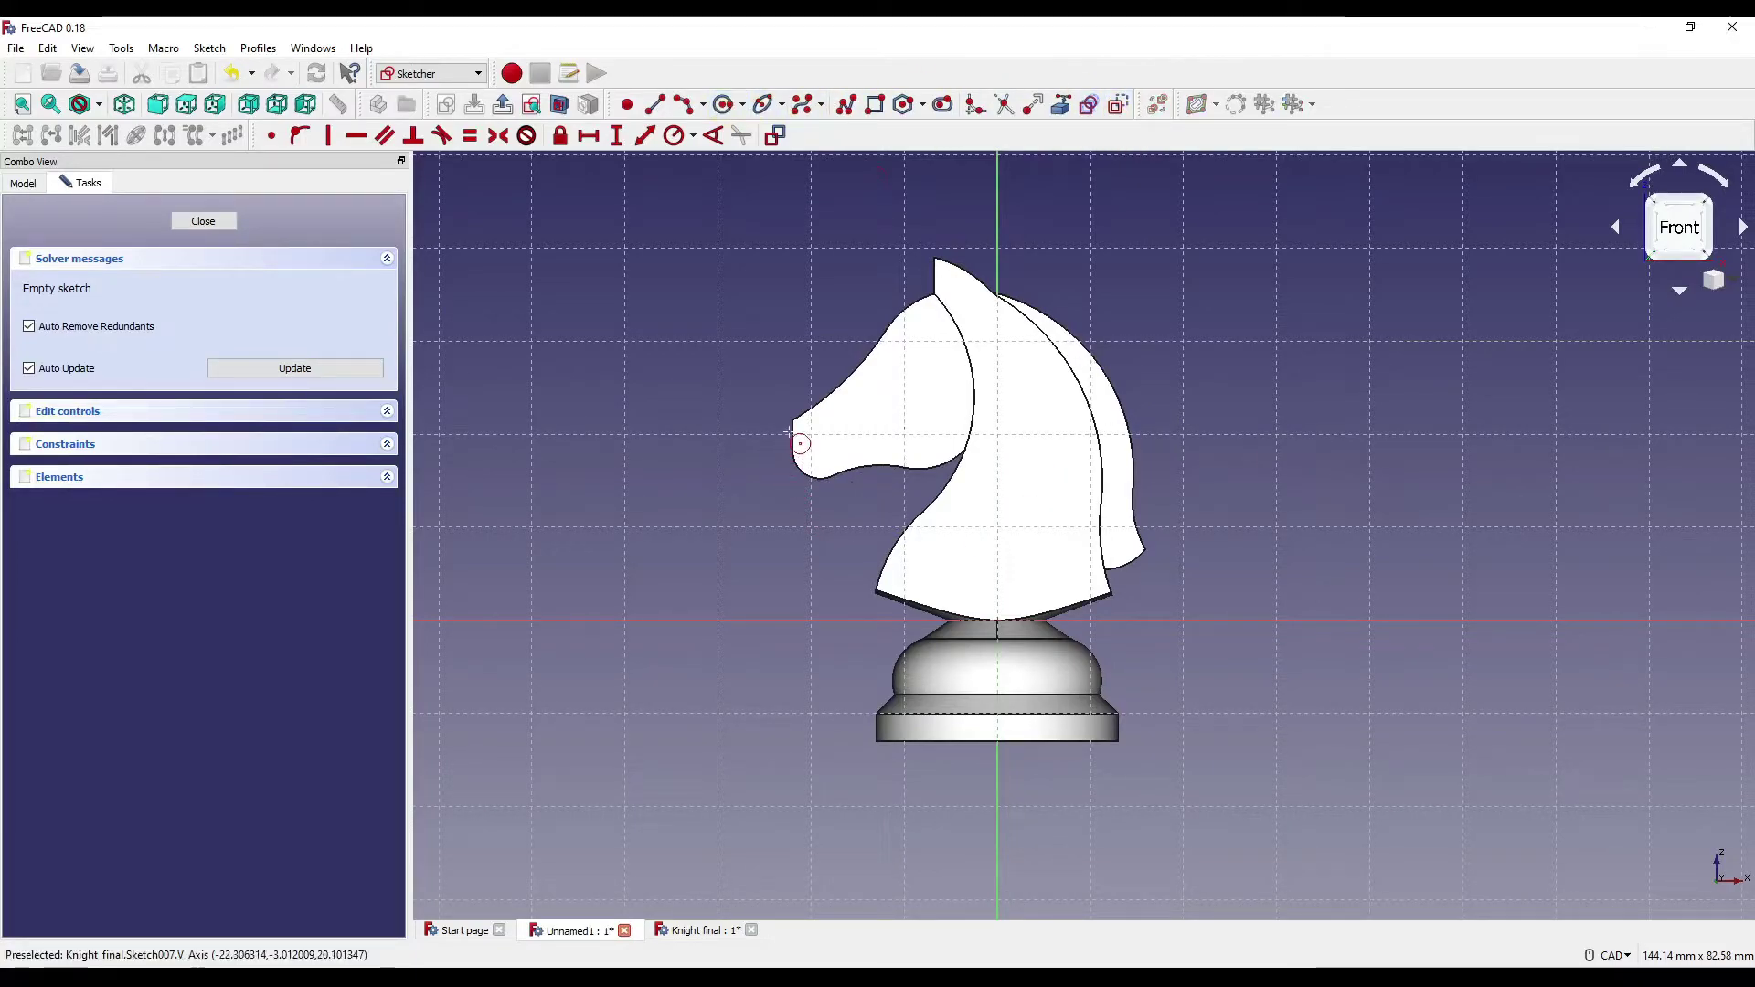
click(859, 491)
click(1032, 520)
Constrain the construction circle's radius to 24 mm.
click(679, 136)
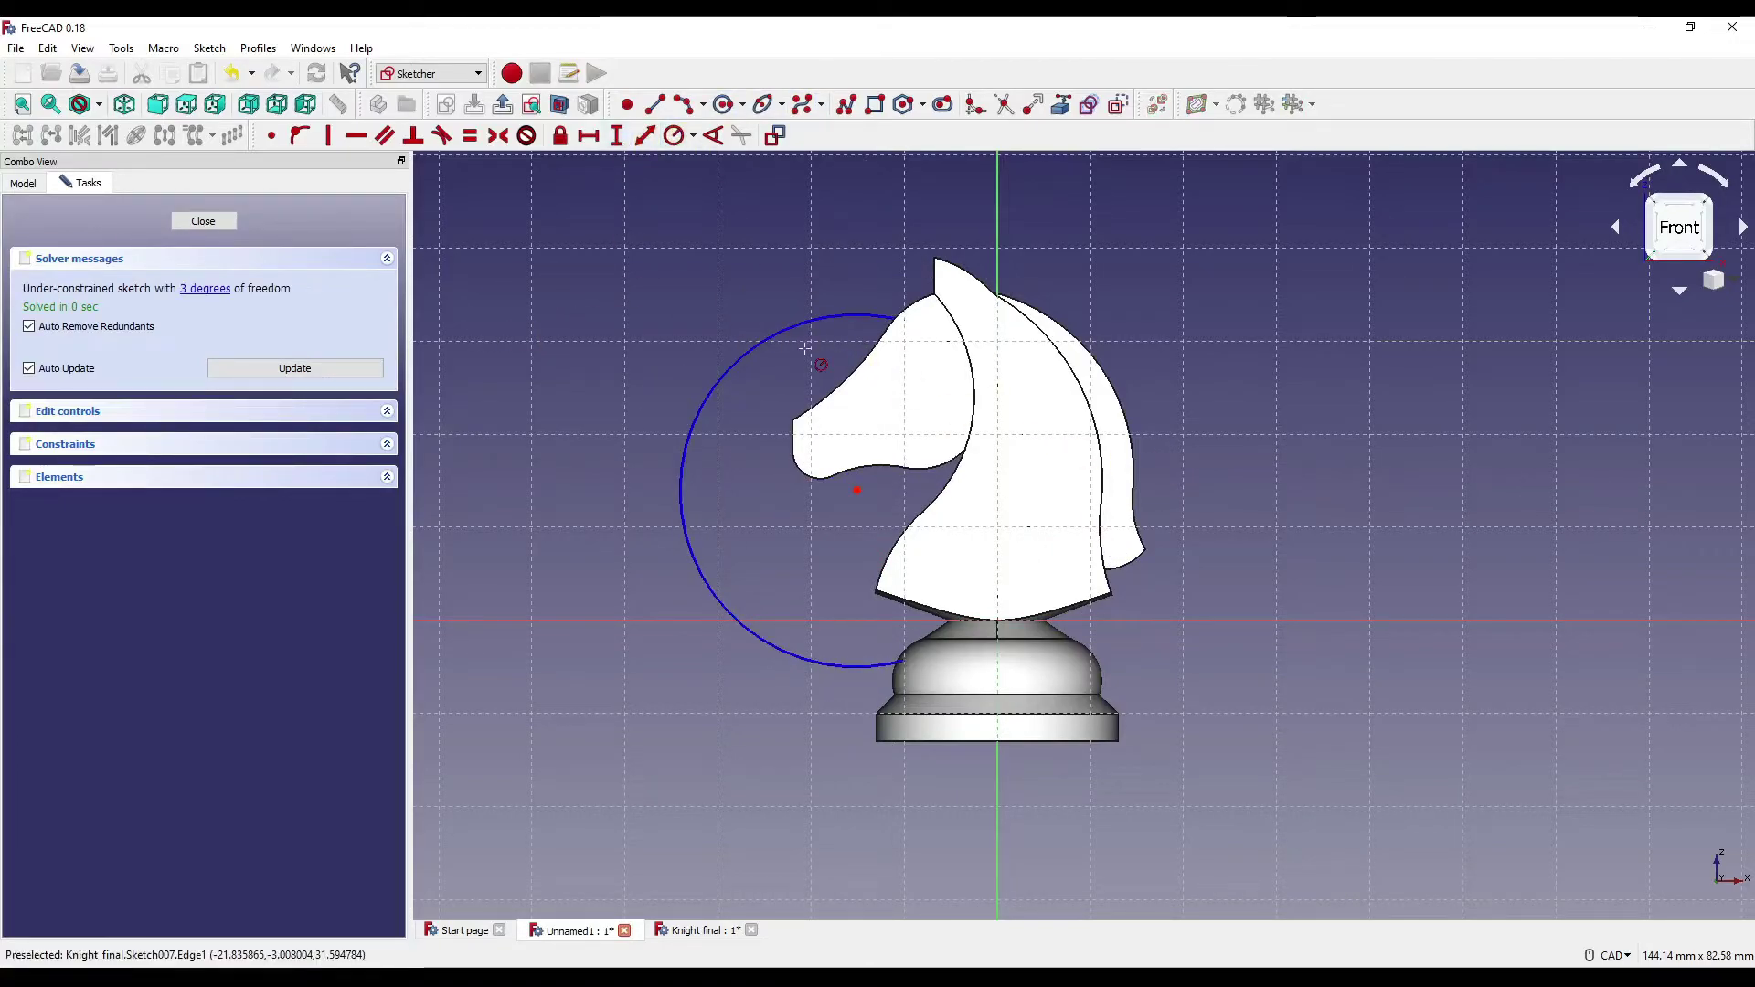
click(778, 327)
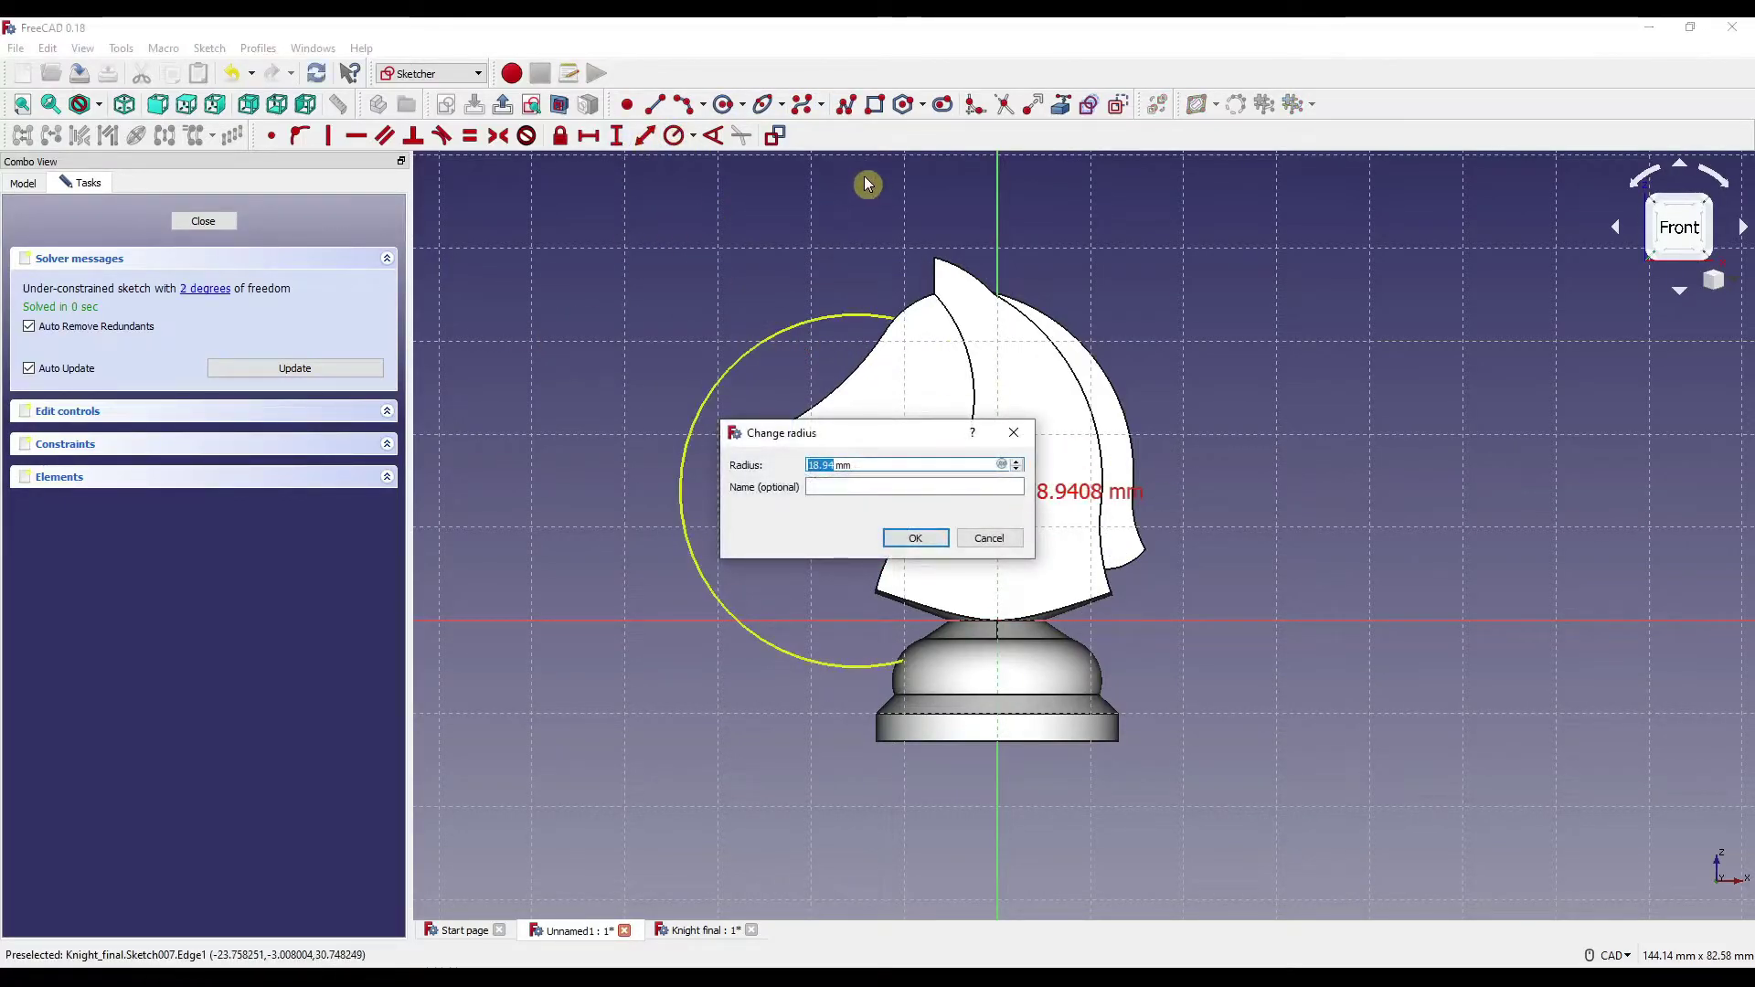
text(24)
key(Return)
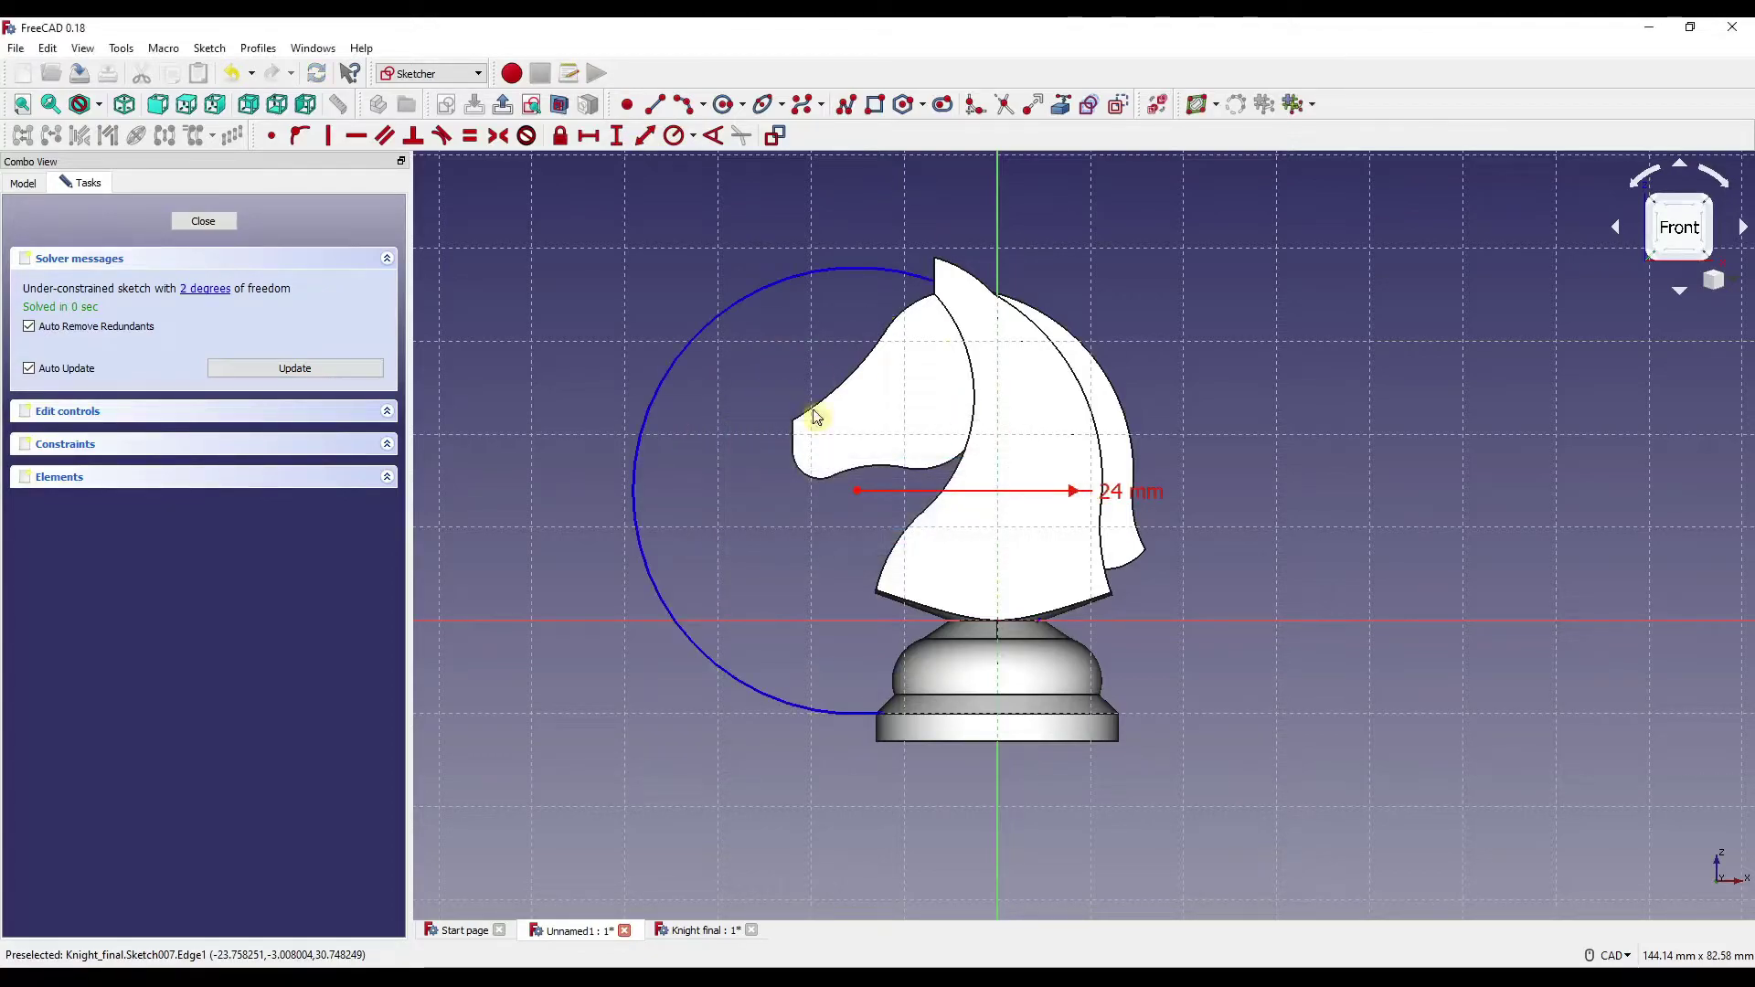
Constrain the construction circle's centre 12 mm horizontally and 14.5 mm vertically from the origin.
click(857, 489)
click(997, 622)
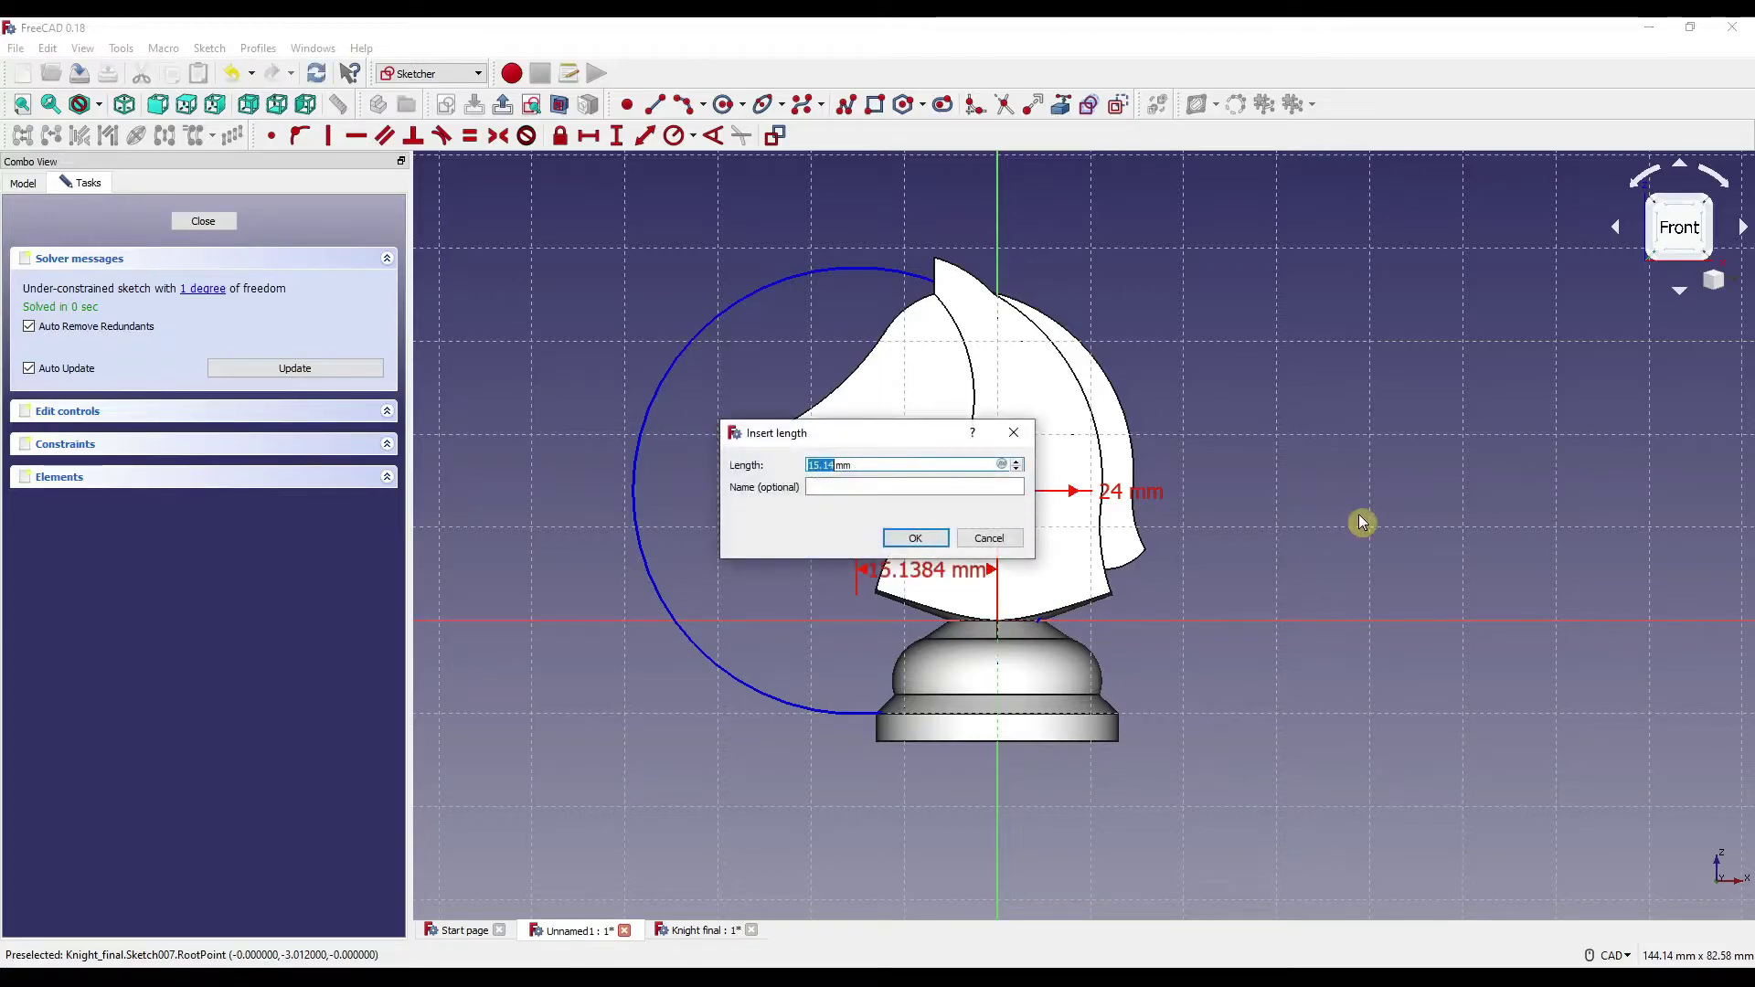
key(Return)
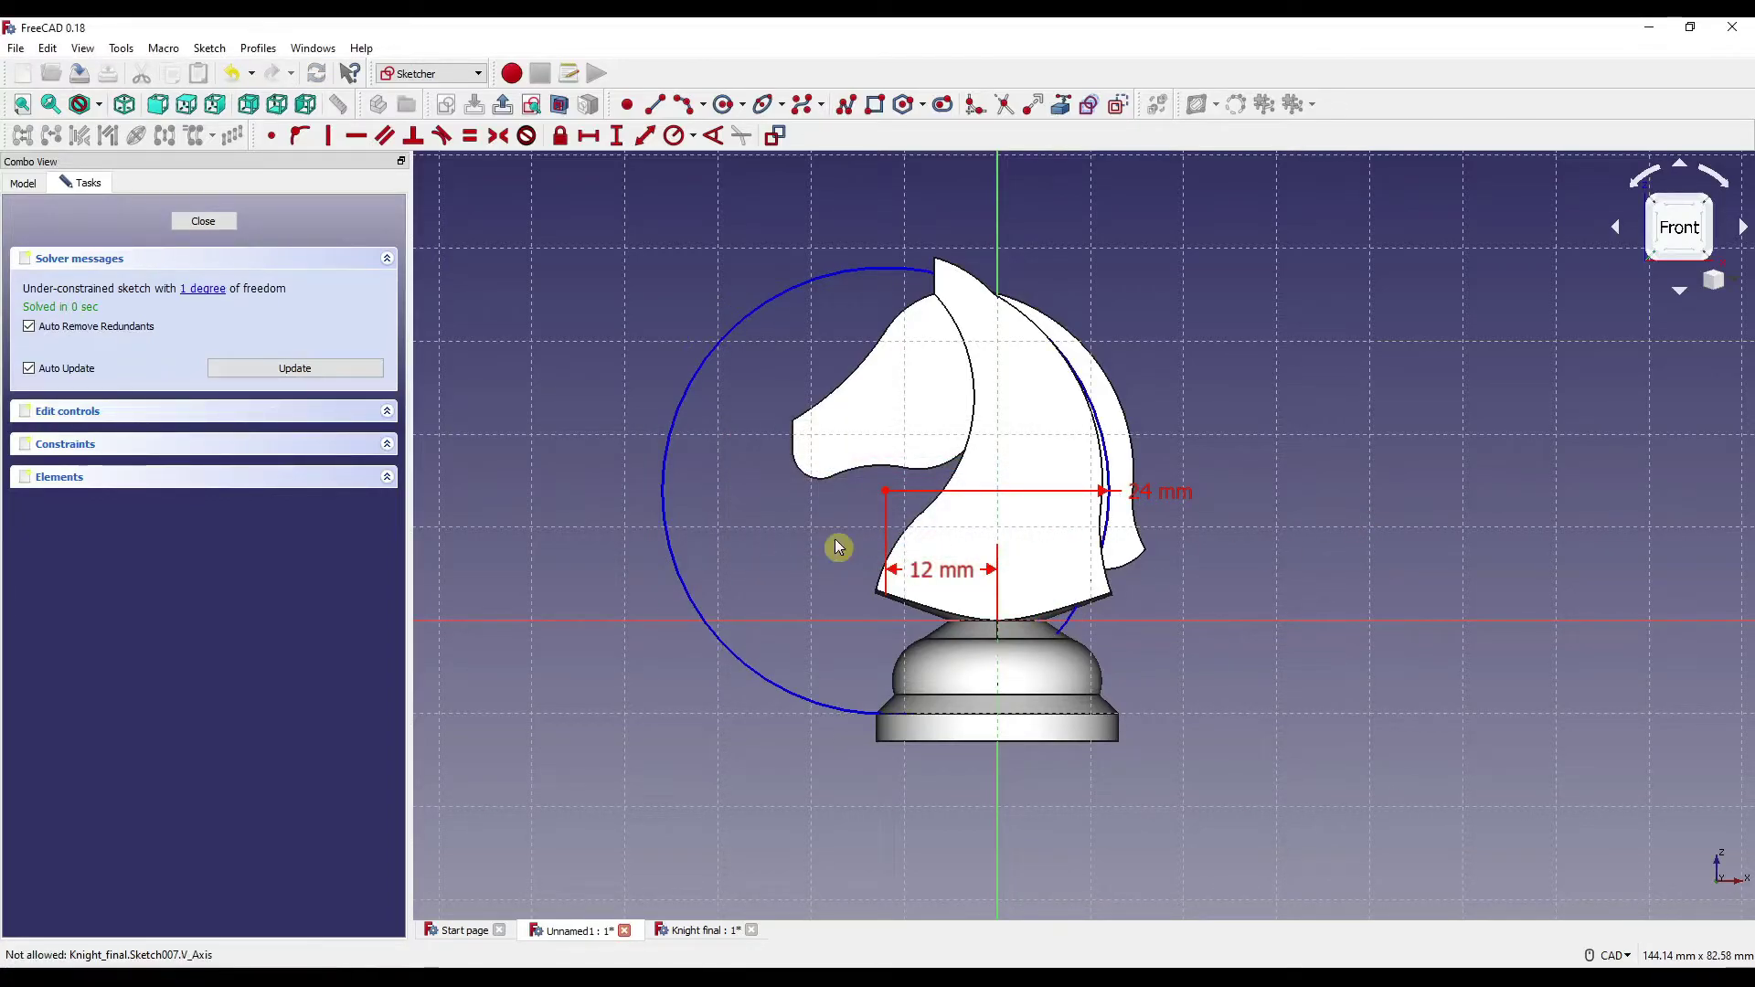
click(885, 492)
click(996, 622)
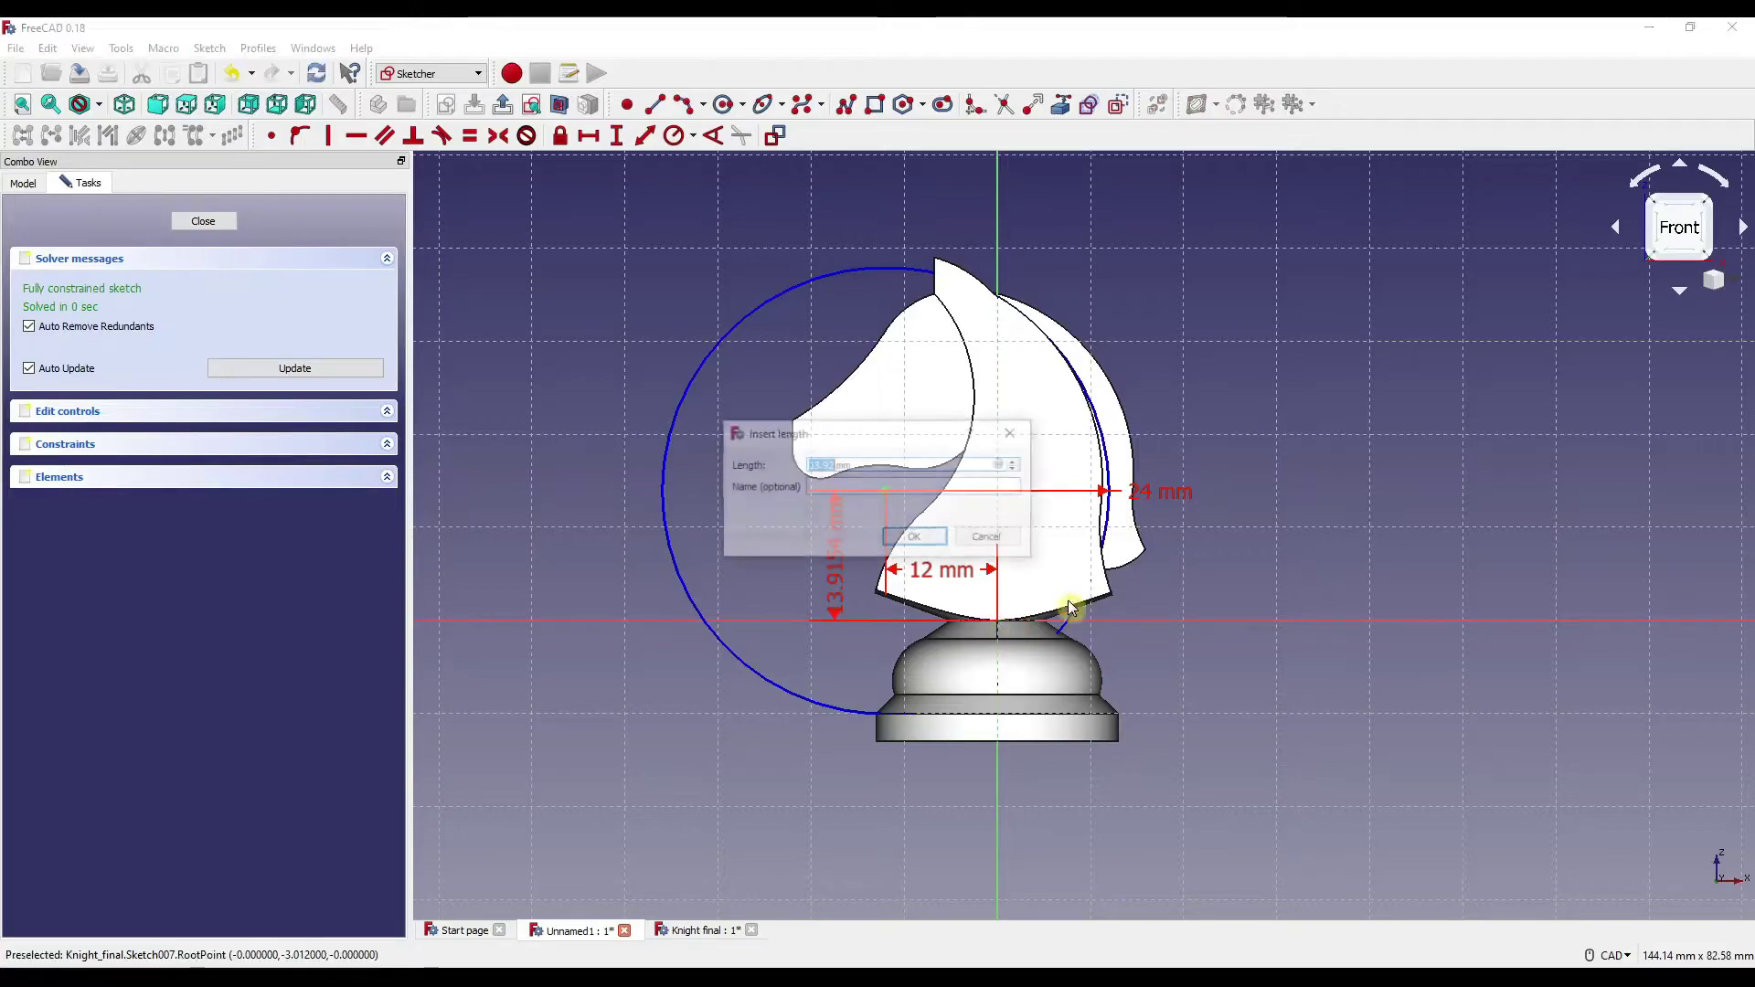
text(14.5)
key(Return)
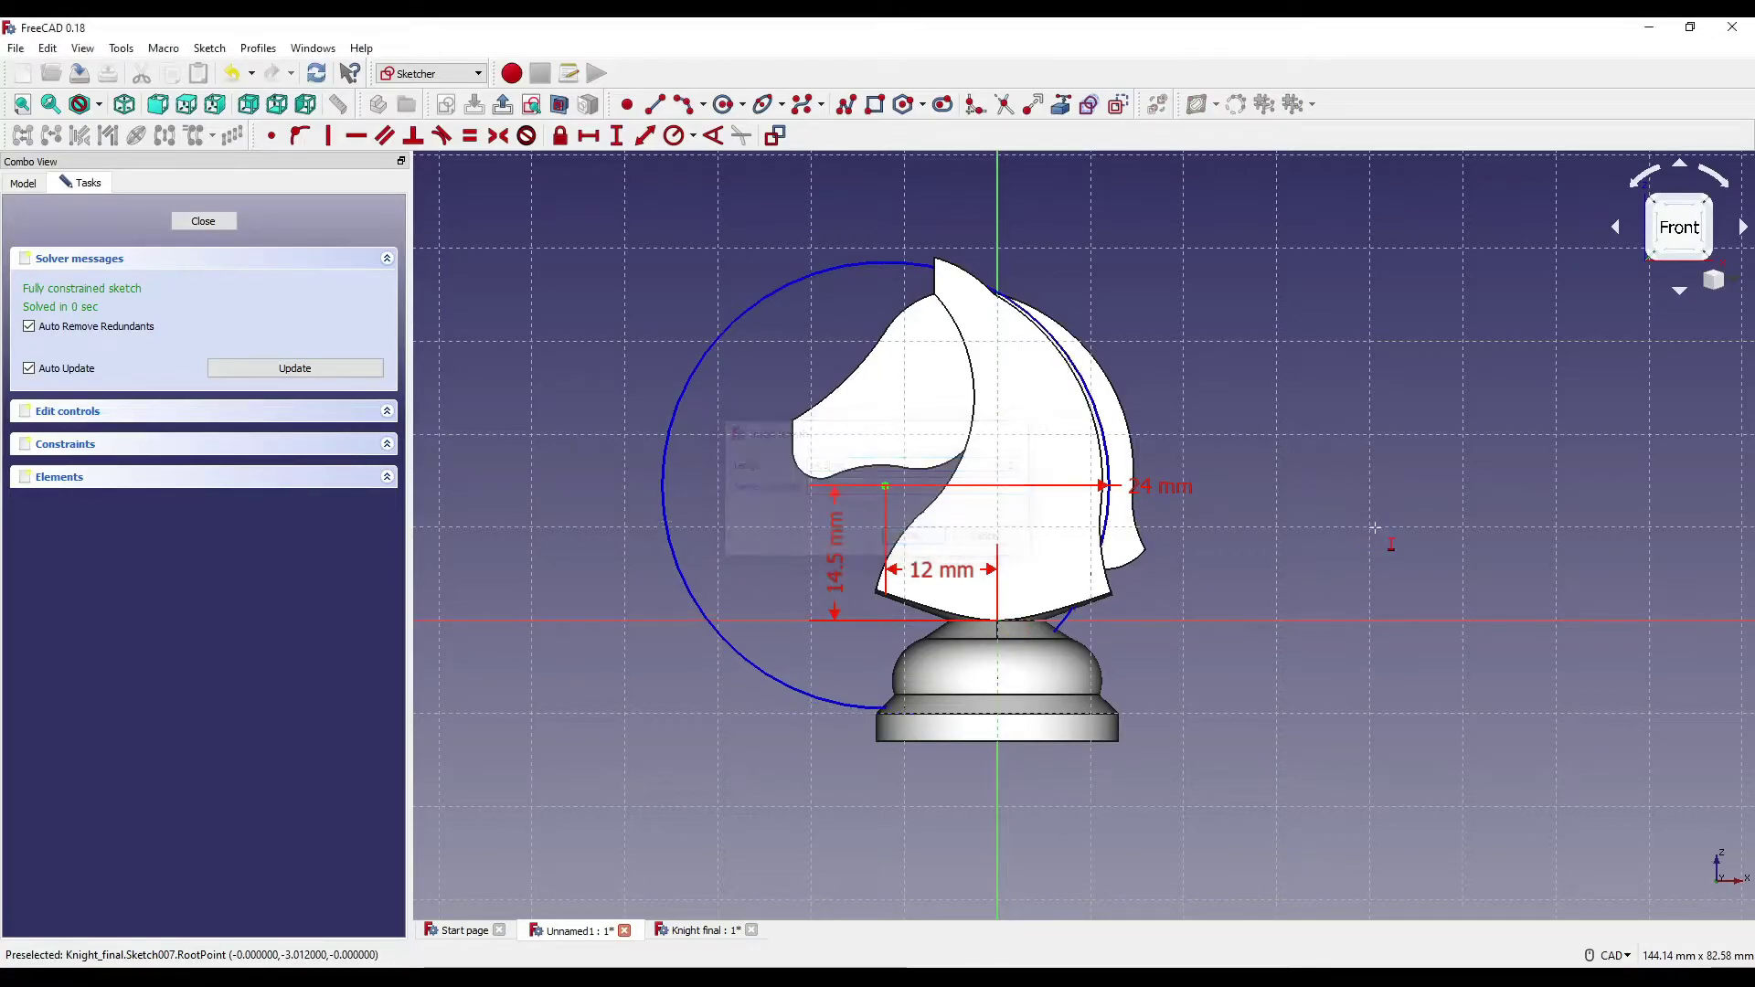
Set the body's display transparency to 52 in its appearance properties.
click(15, 180)
right_click(75, 256)
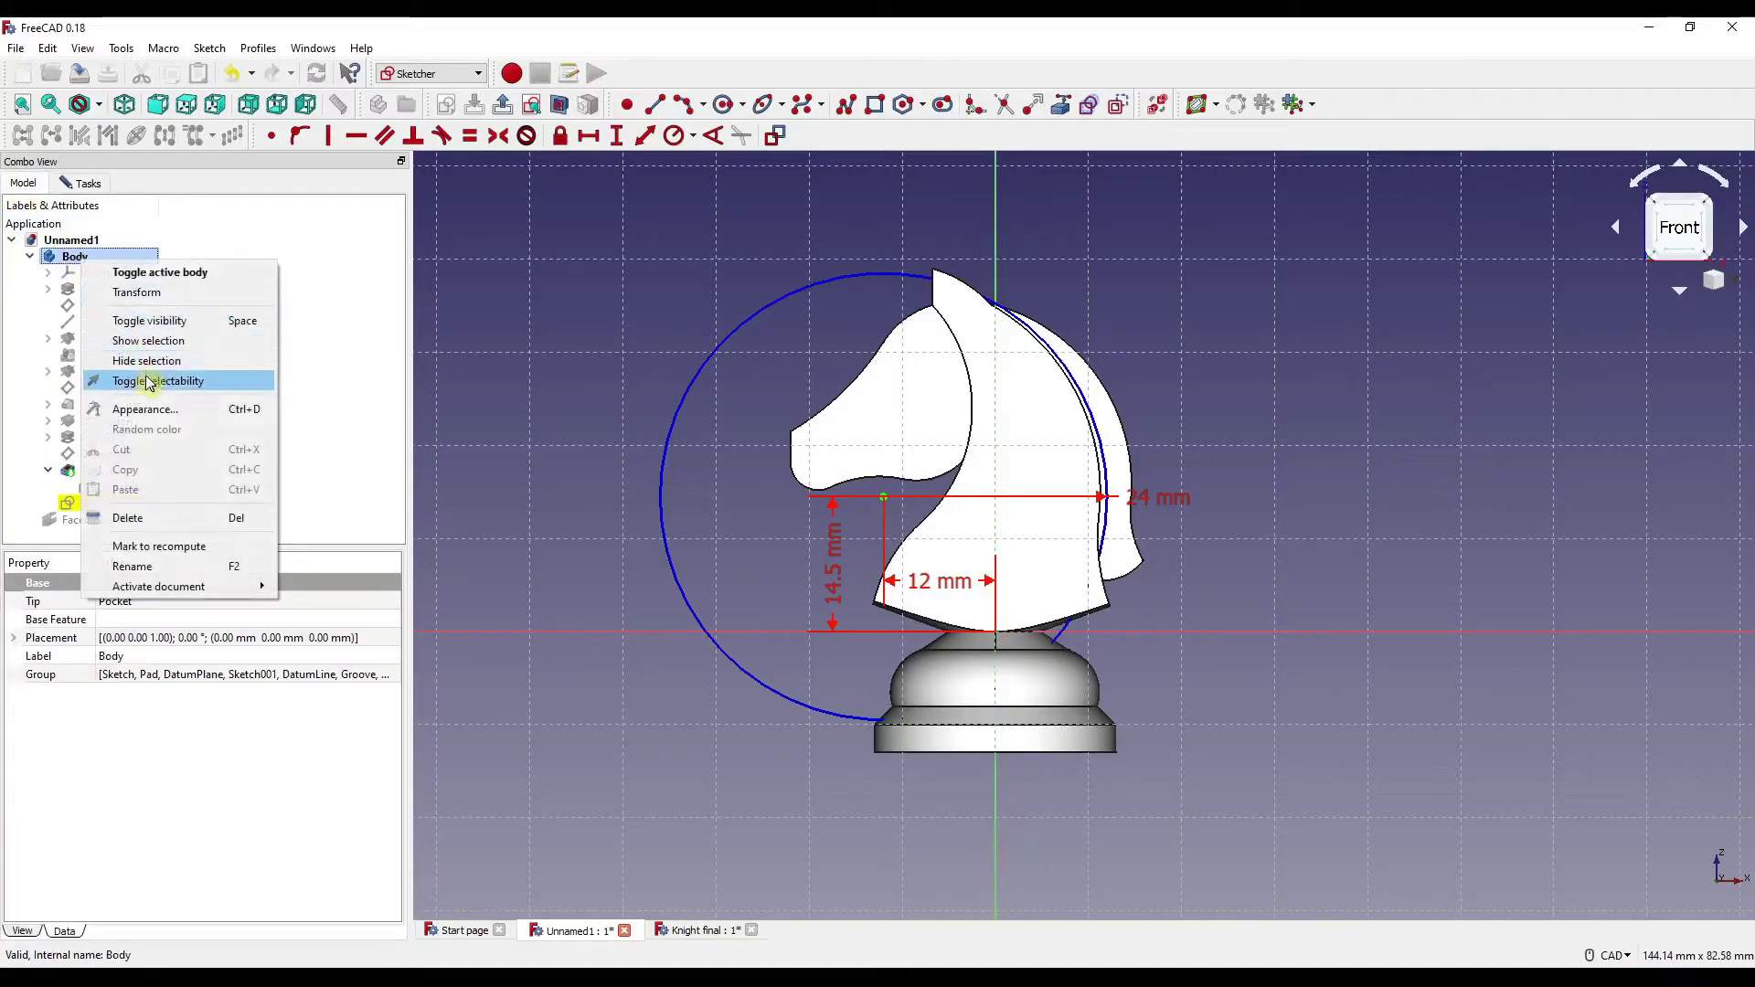
click(145, 408)
drag(857, 796, 911, 795)
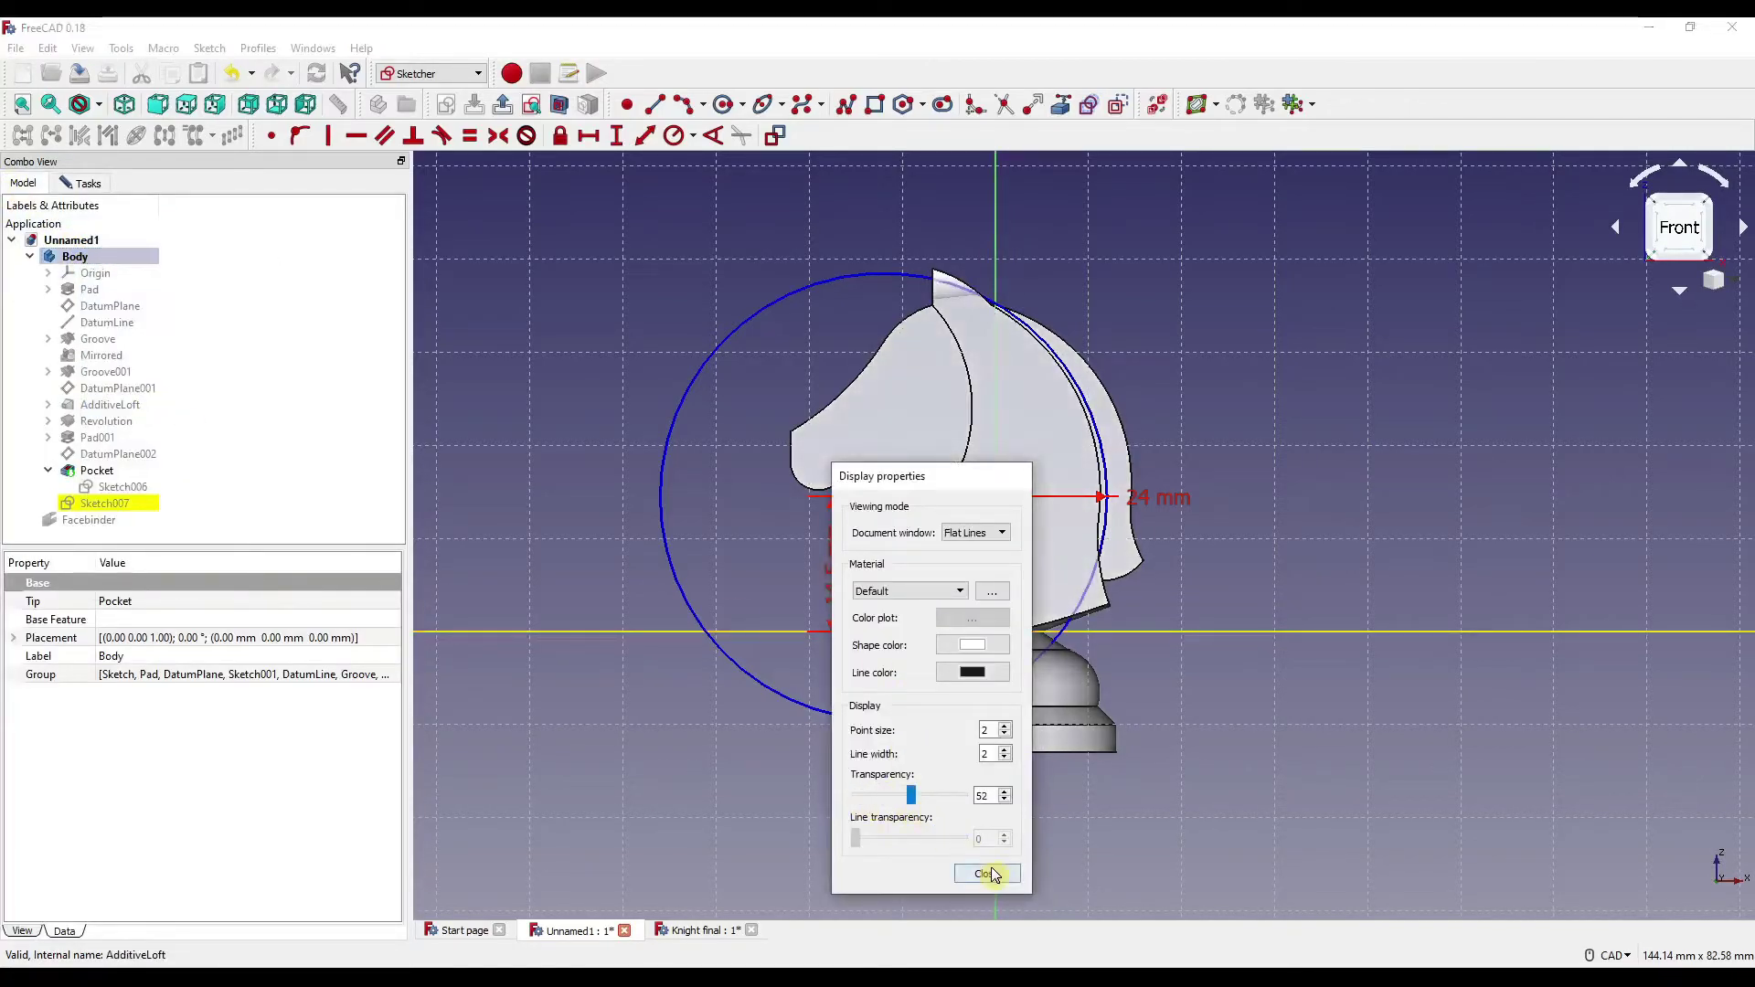
click(988, 874)
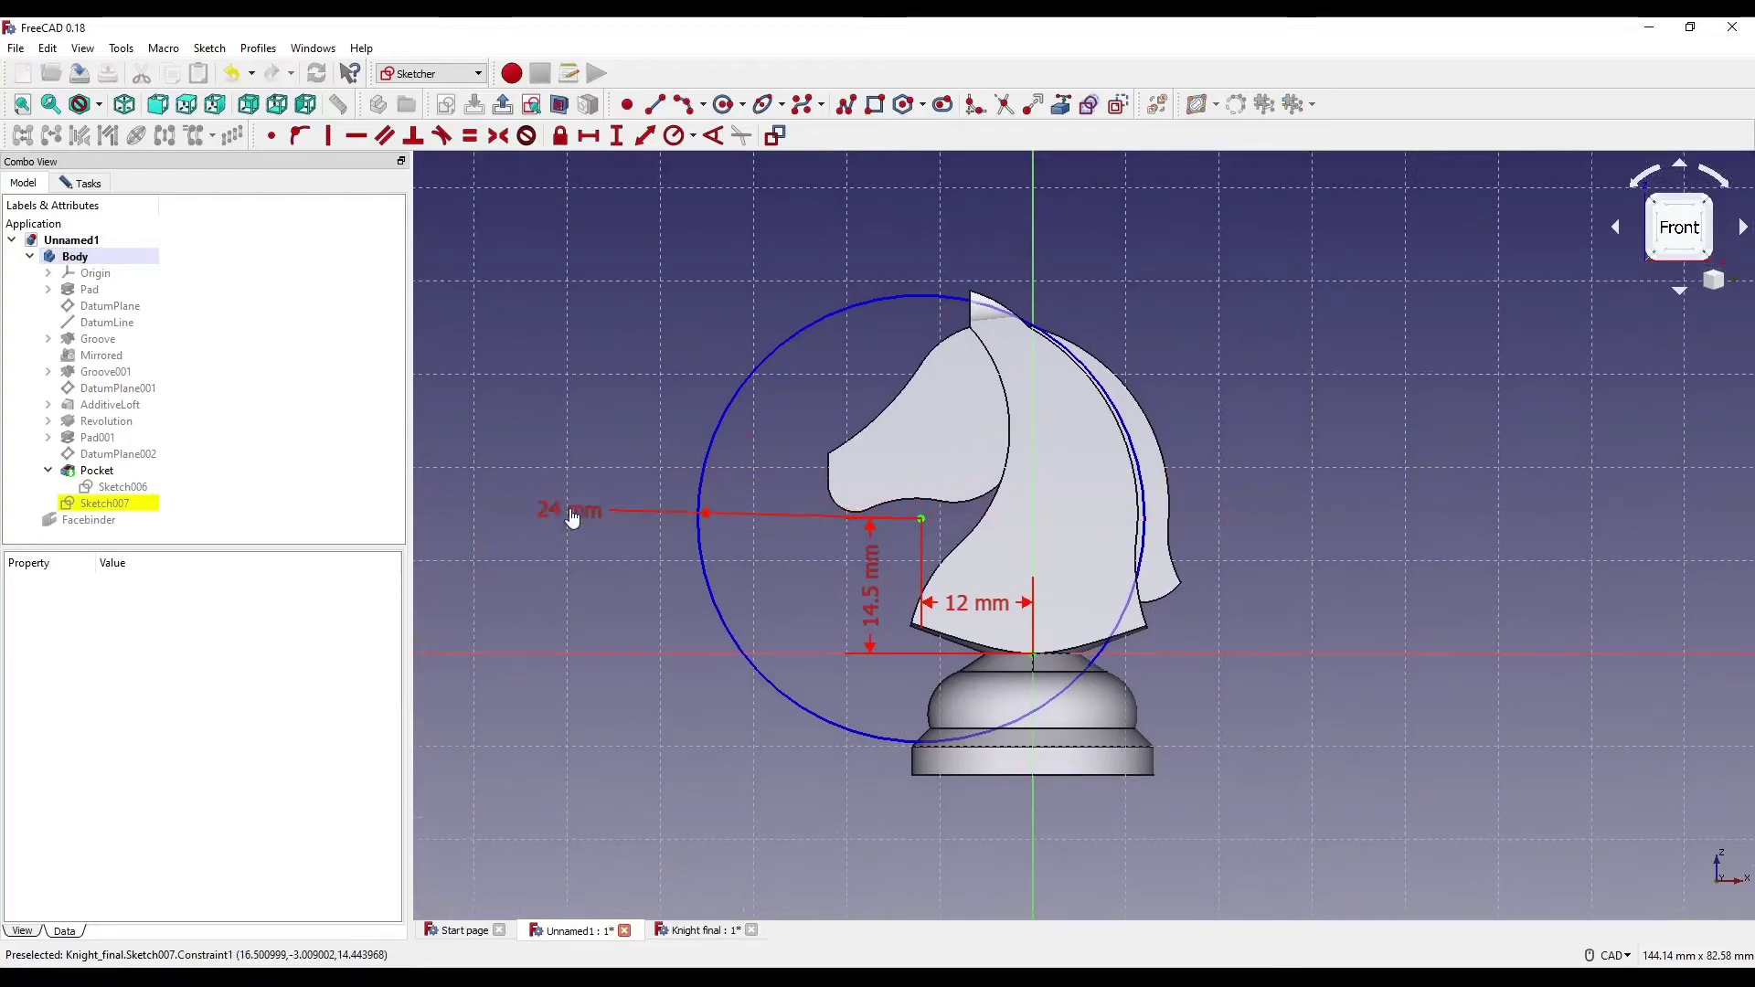
Draw a shallow arc across the upper mane, from beyond its outer edge to a point on the construction circle.
scroll(1155, 553, up, 4)
scroll(1095, 467, down, 2)
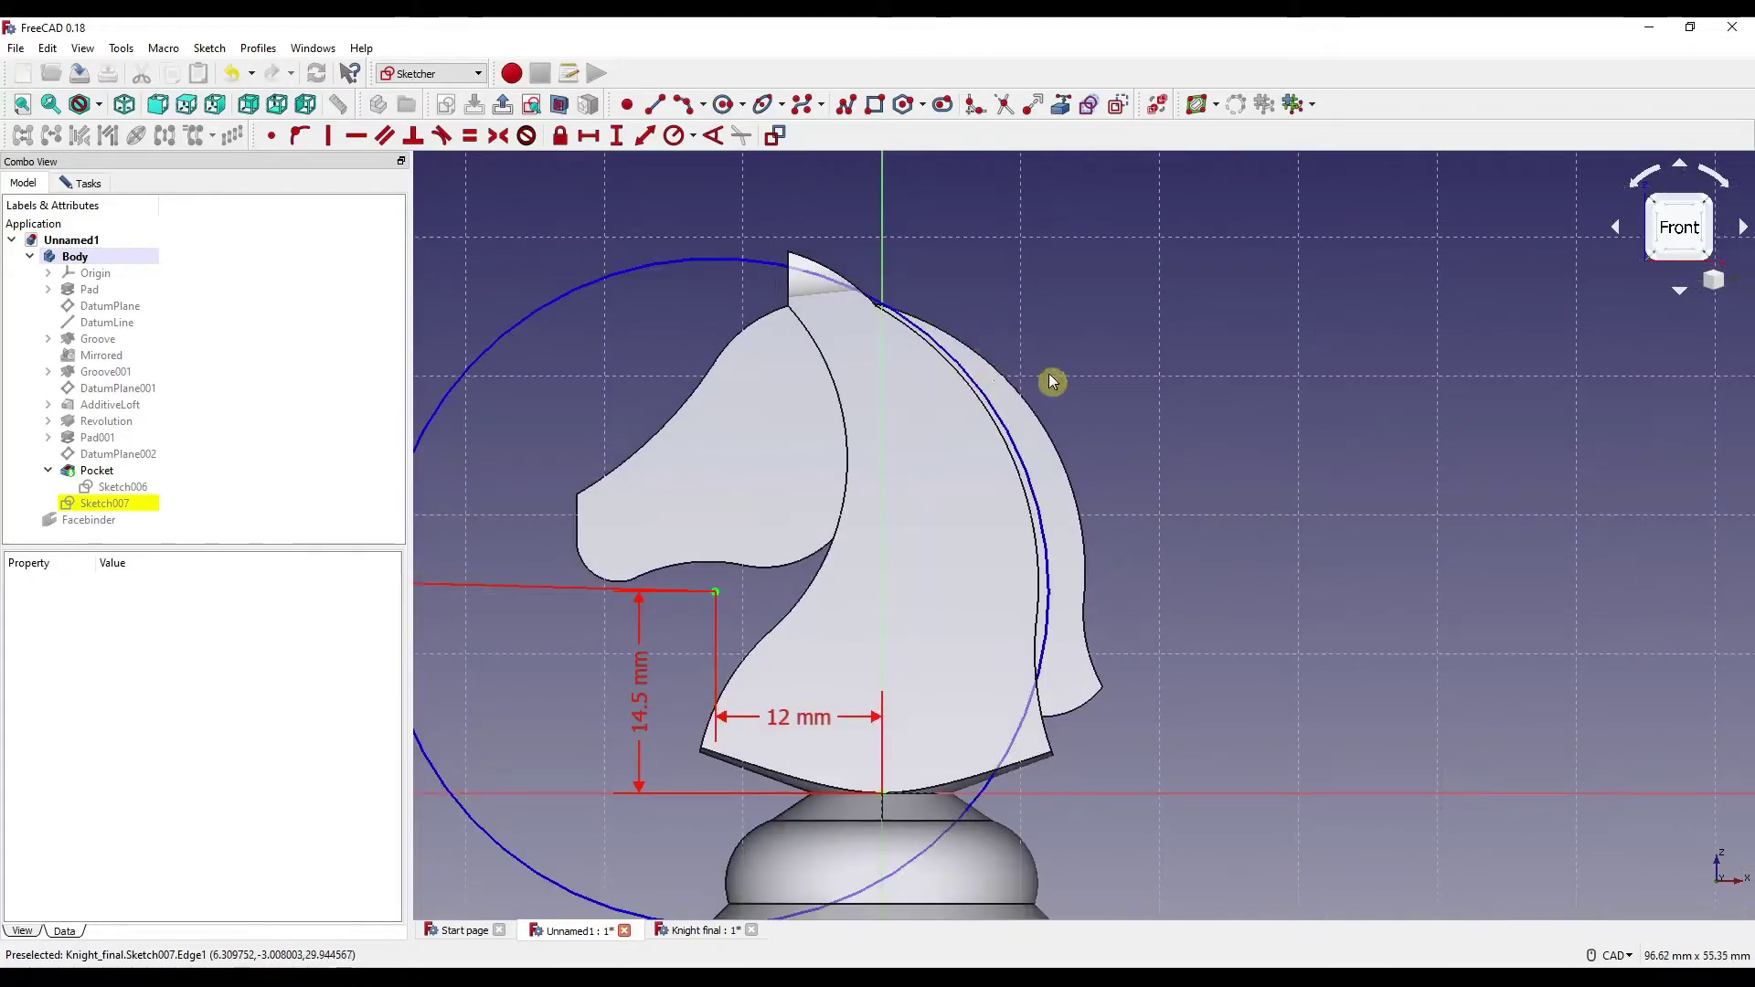
scroll(1030, 376, down, 3)
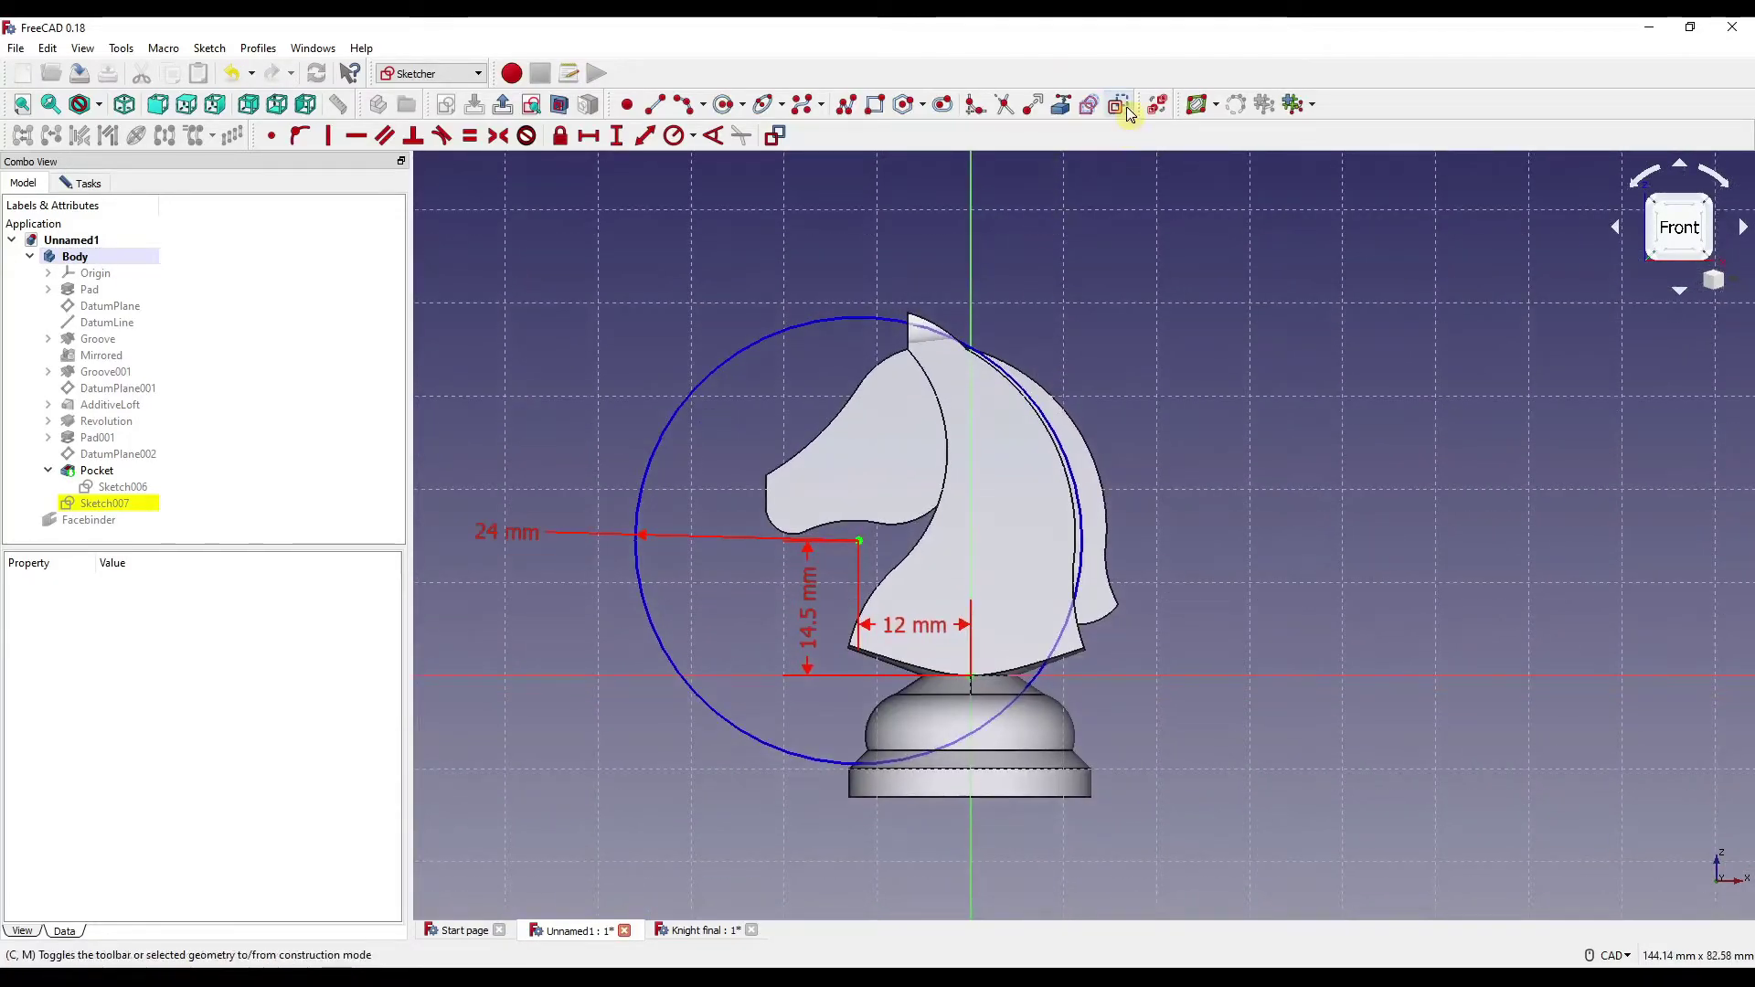
click(690, 105)
scroll(859, 494, up, 5)
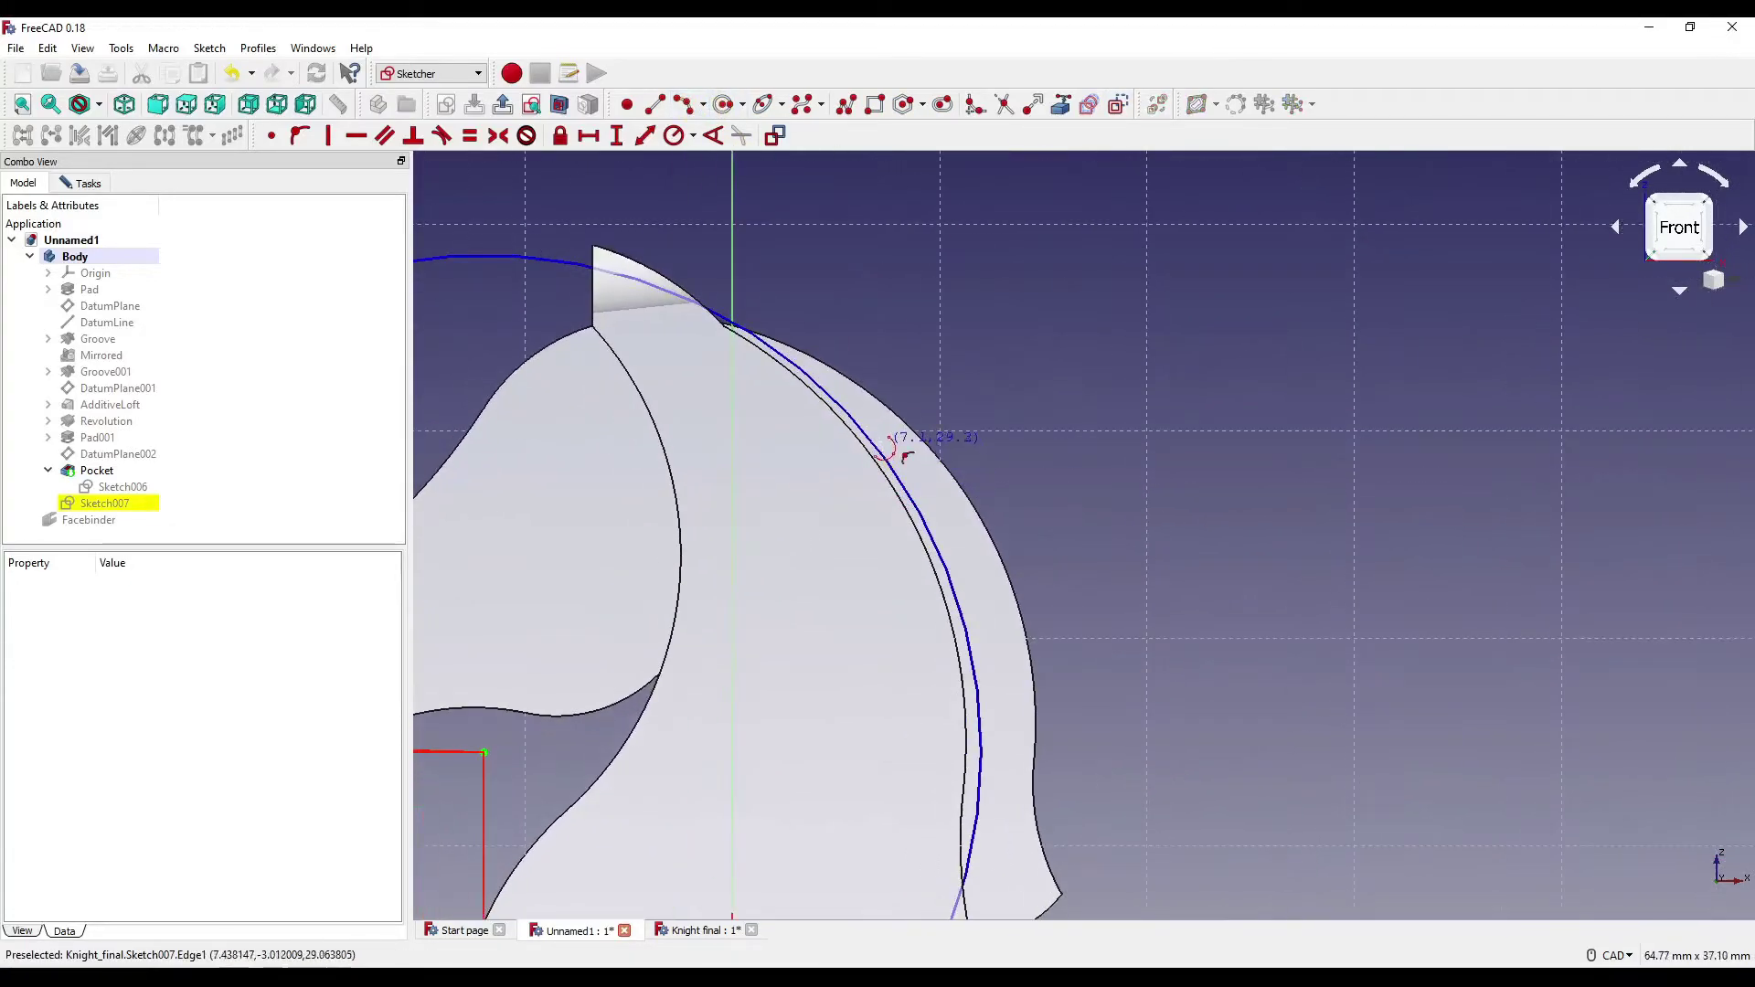
click(981, 472)
click(891, 456)
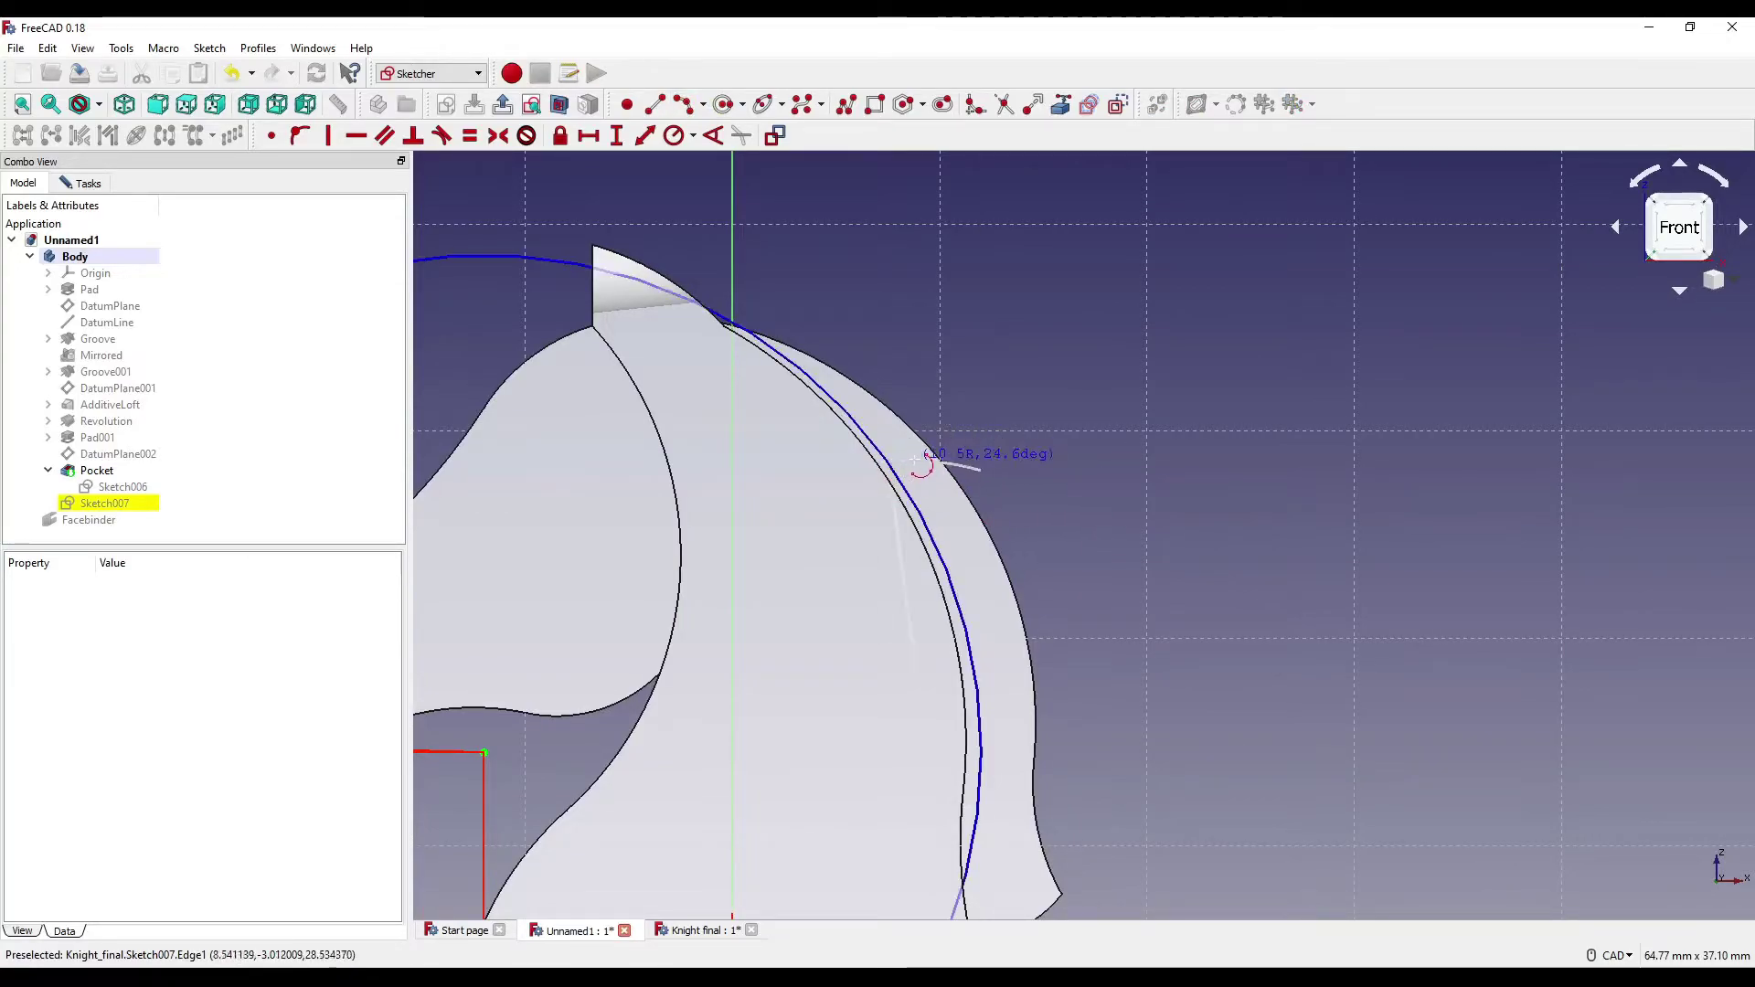
click(889, 463)
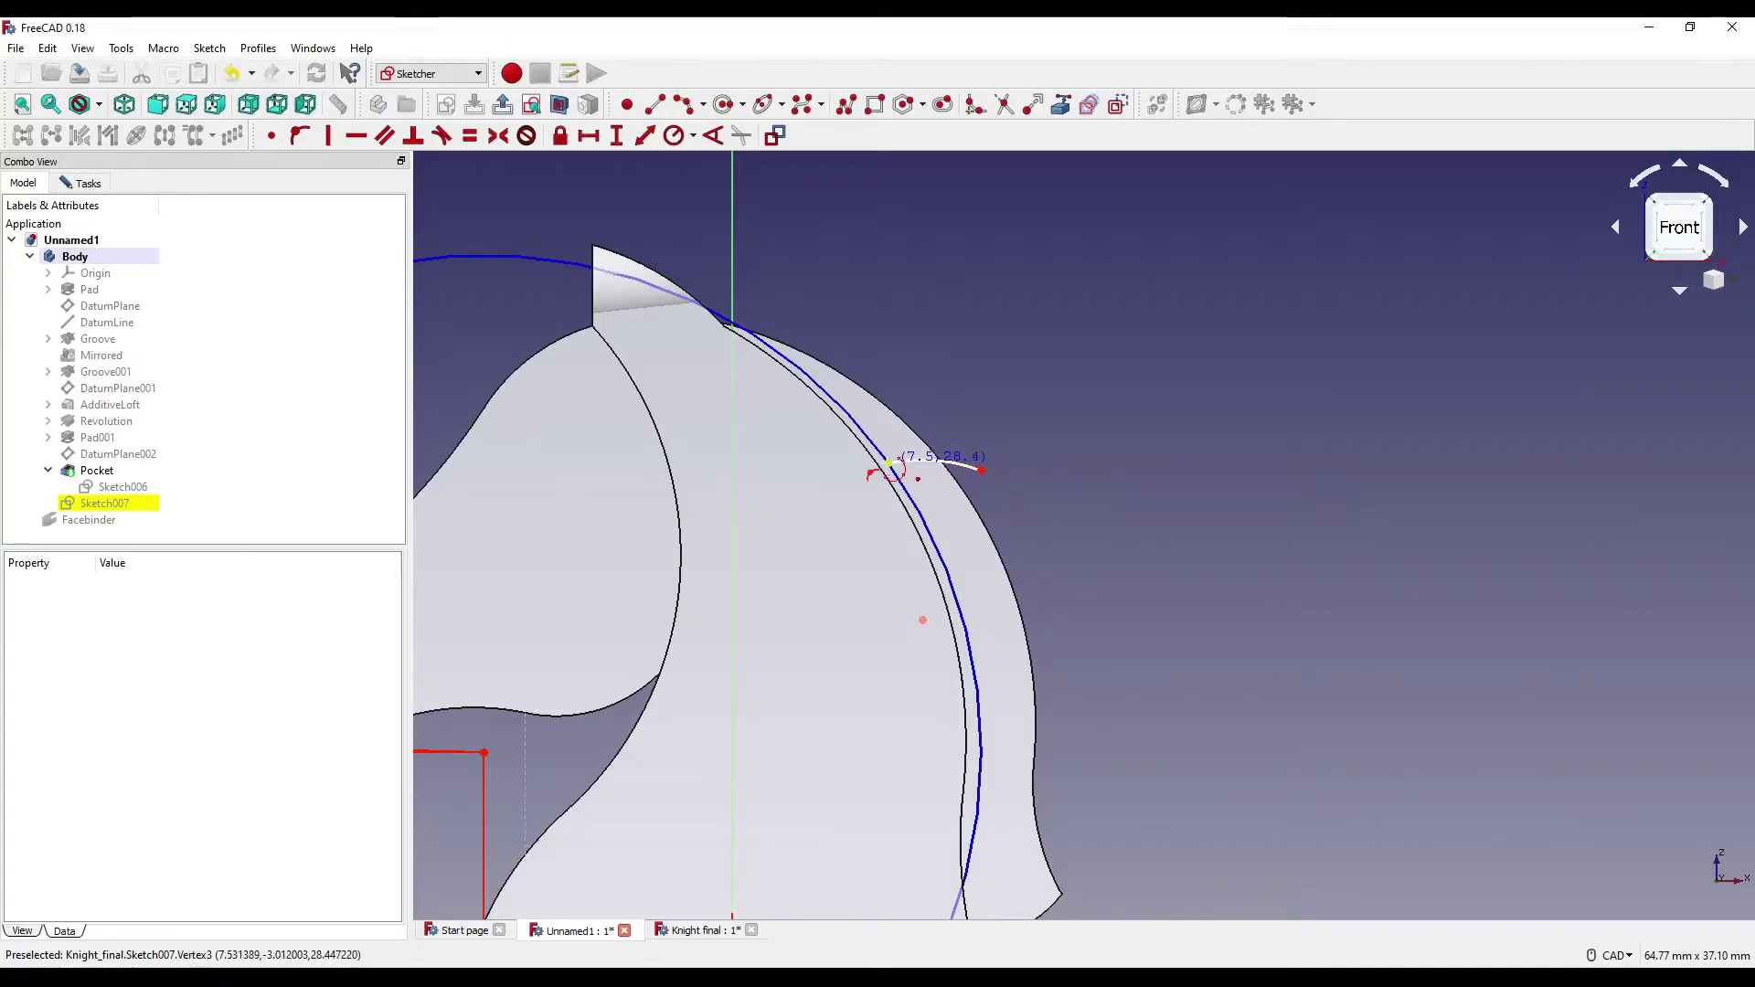
Draw a second arc above the first, from their shared point on the construction circle to outside the mane.
click(892, 471)
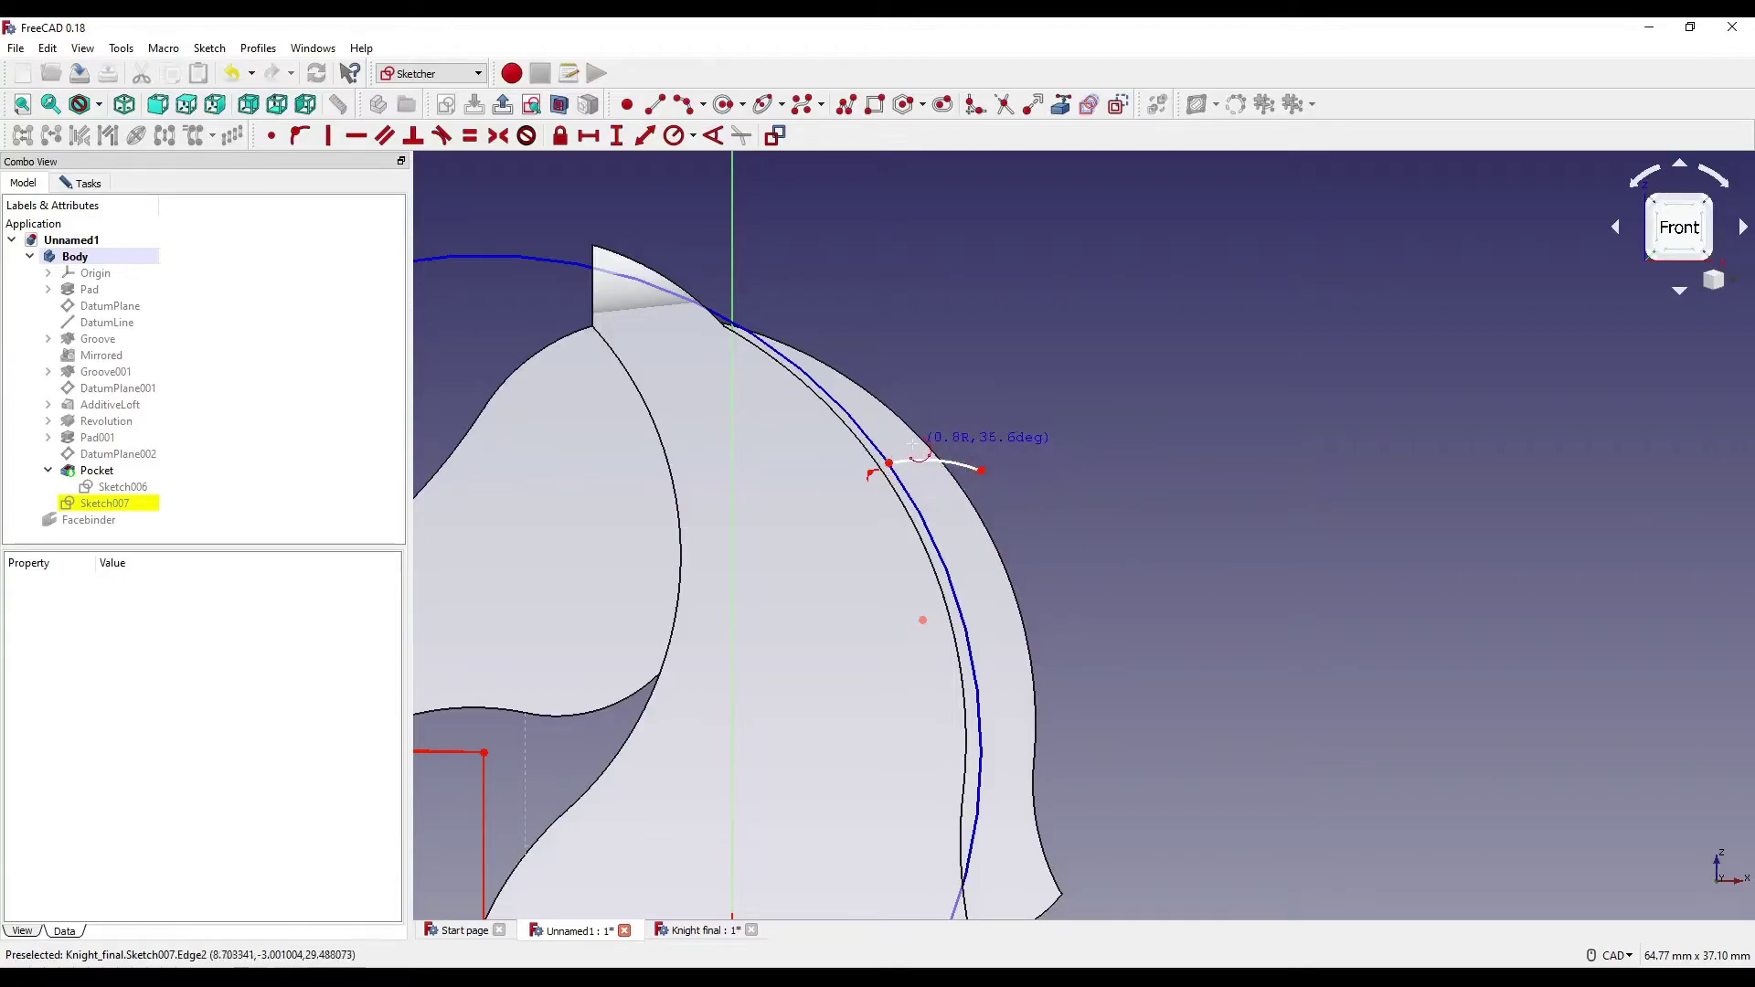
click(940, 405)
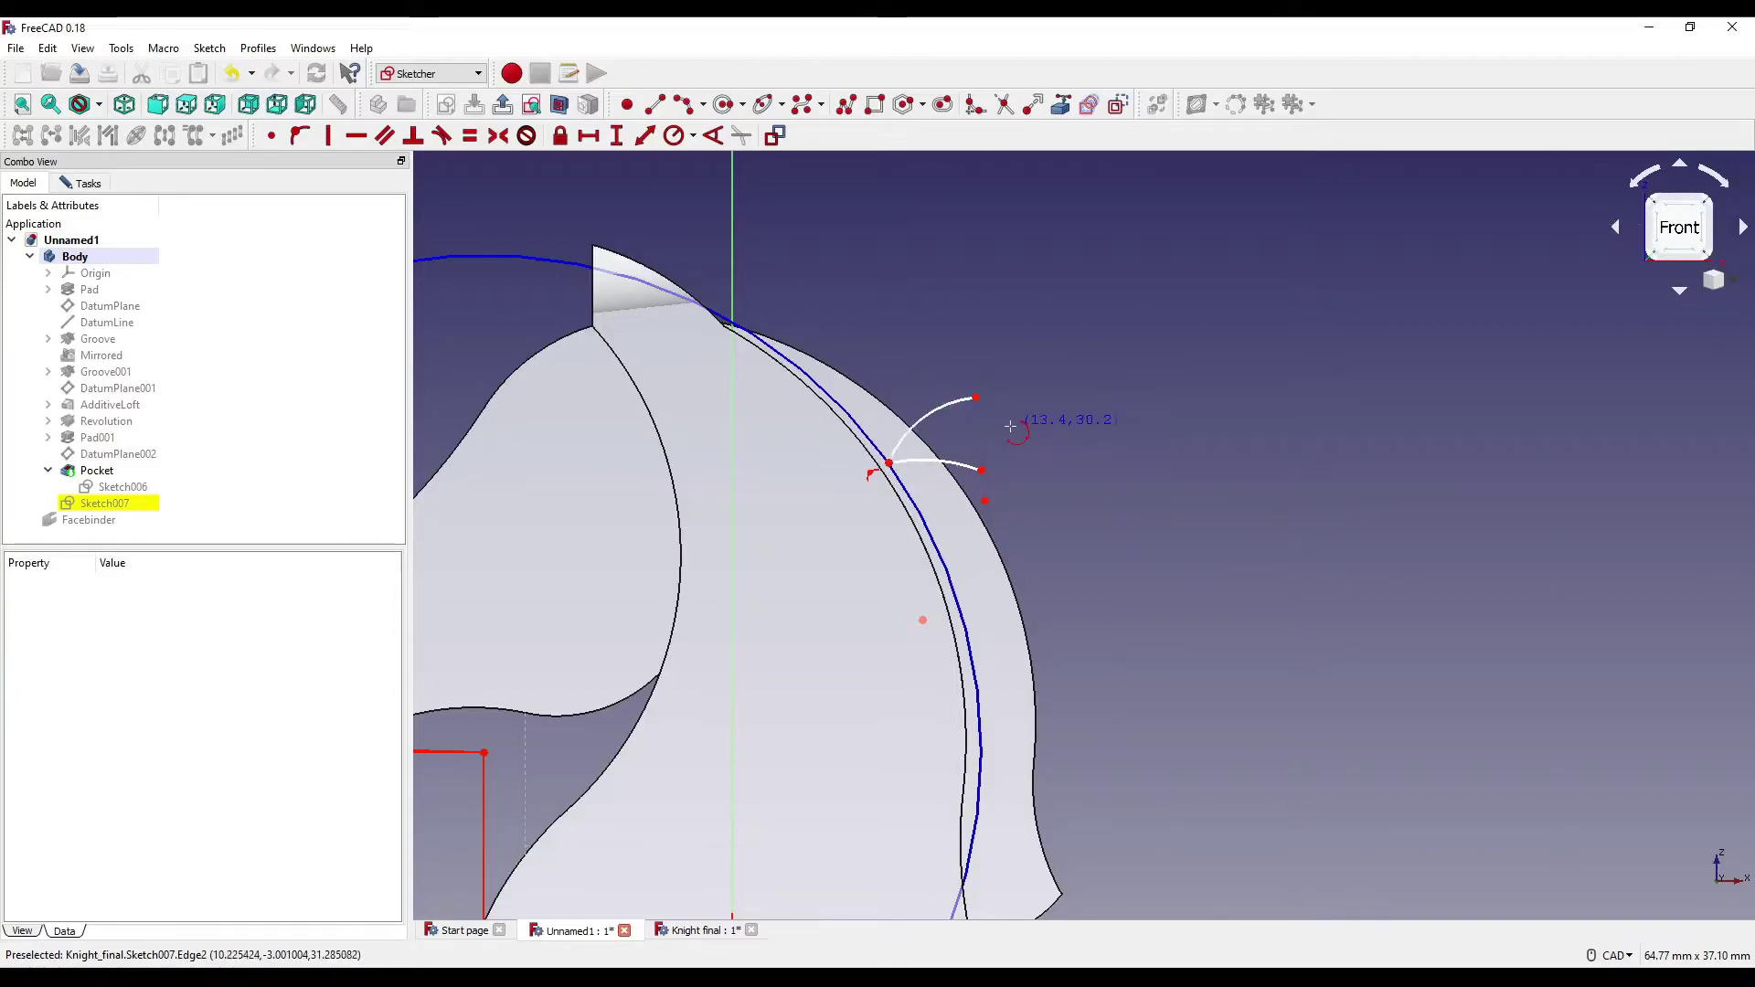
scroll(1012, 430, down, 4)
scroll(1011, 423, up, 4)
right_click(1011, 421)
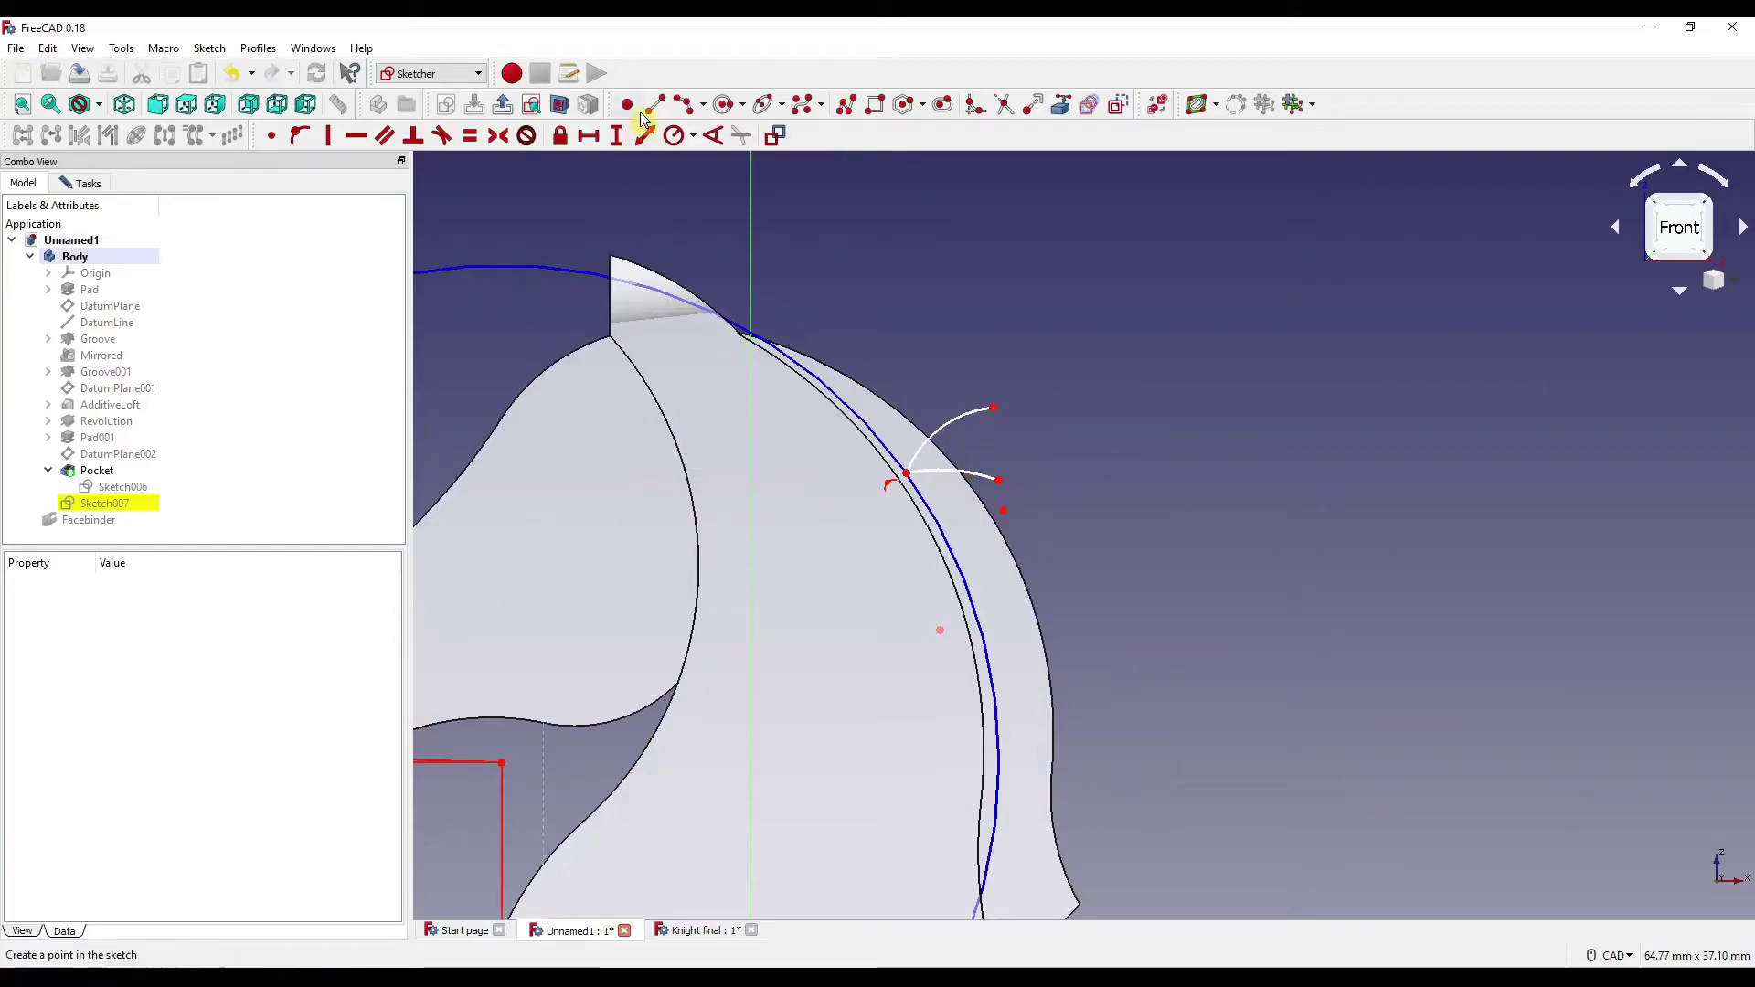
Join the outer ends of the two arcs with a straight line and select that line.
click(995, 408)
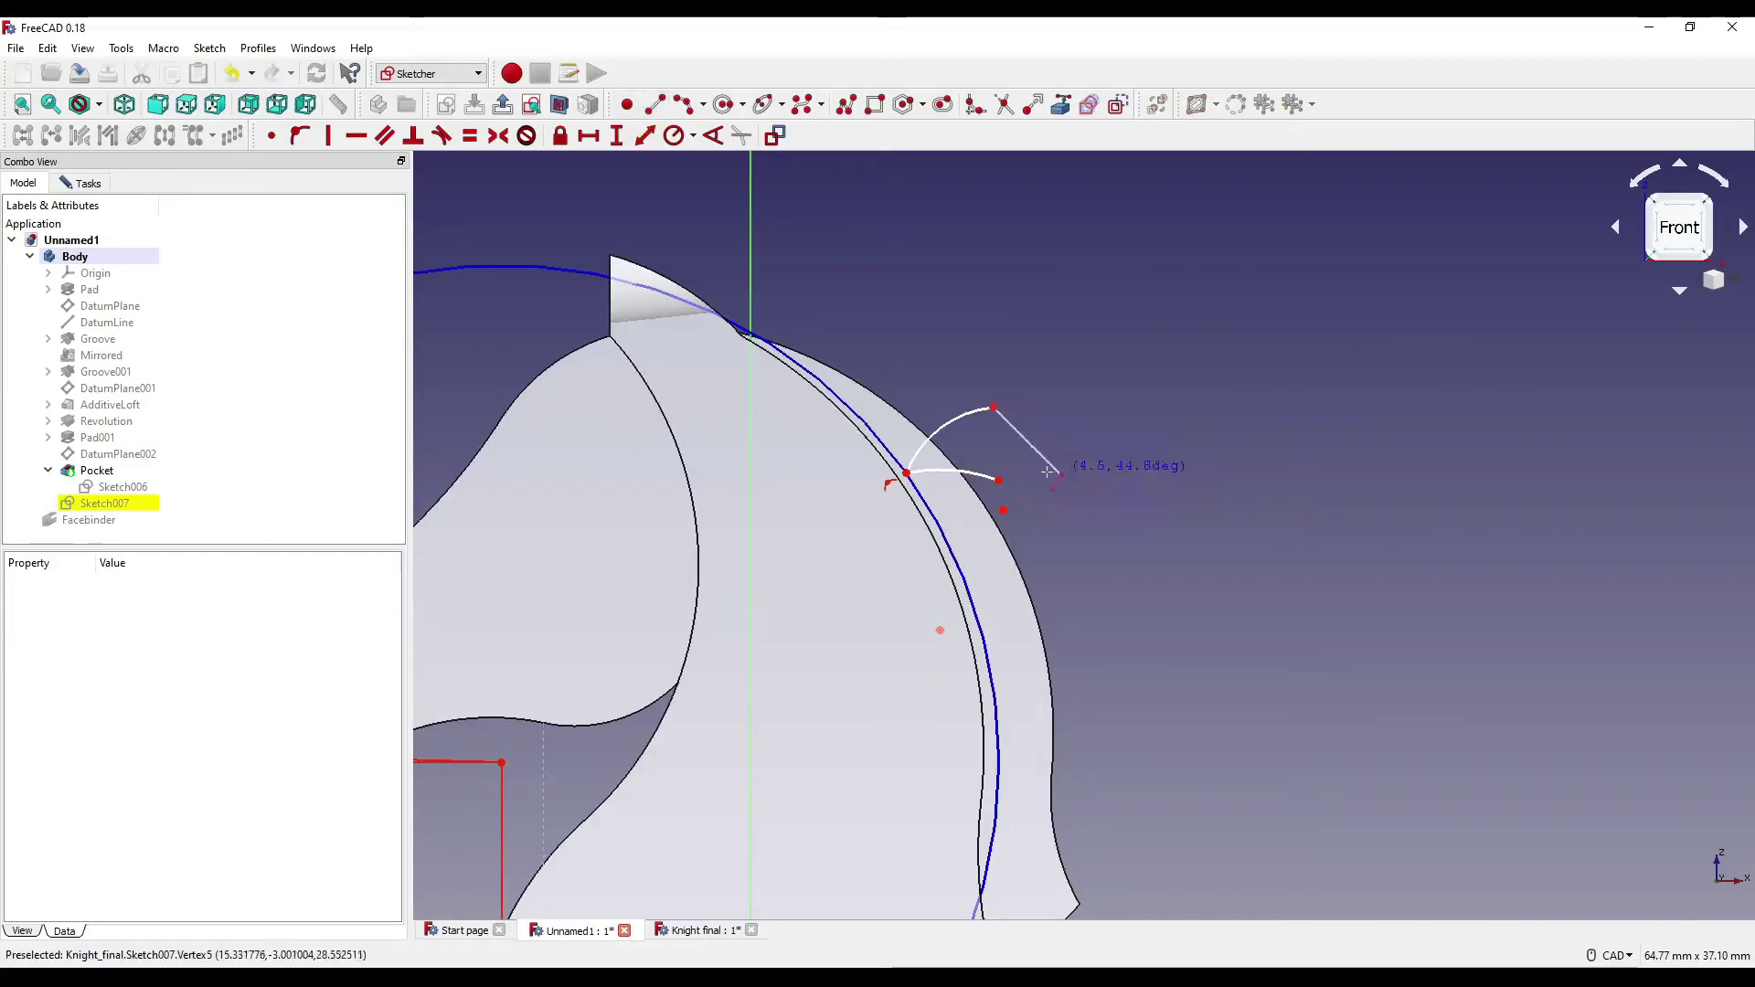
click(1003, 511)
scroll(1000, 416, up, 4)
click(989, 446)
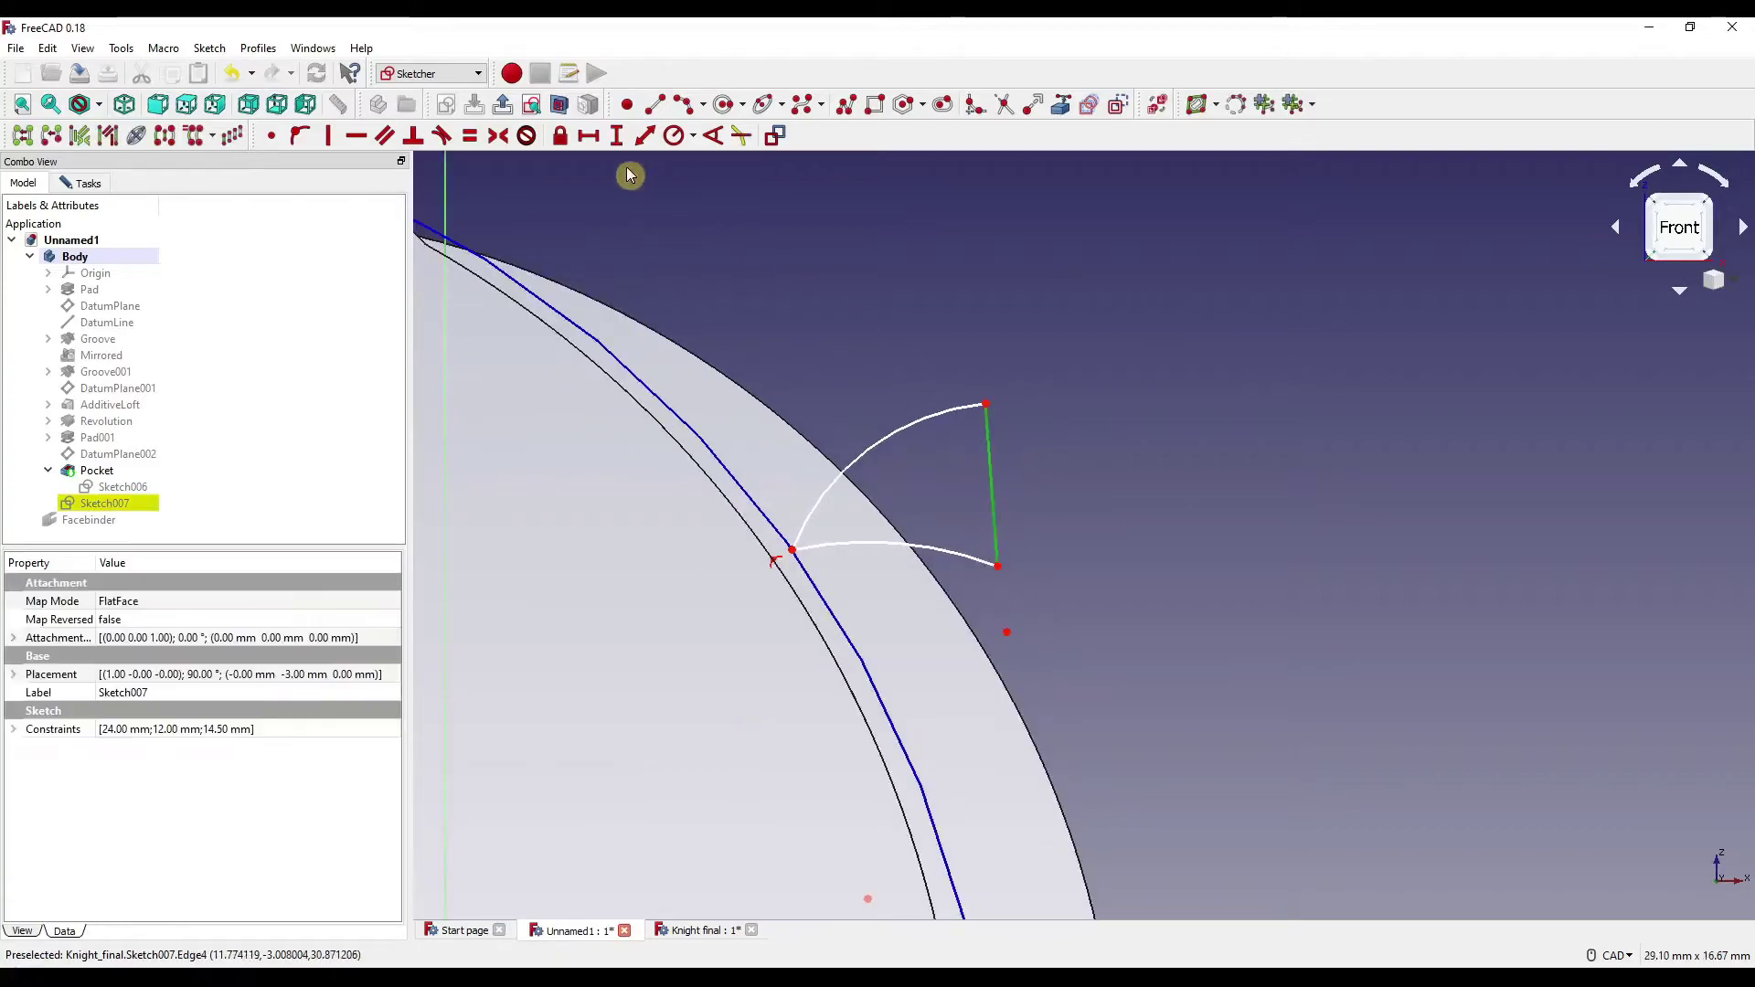
Constrain the straight line joining the two arcs' outer ends to be vertical.
click(327, 136)
scroll(1064, 519, down, 4)
scroll(1030, 388, down, 3)
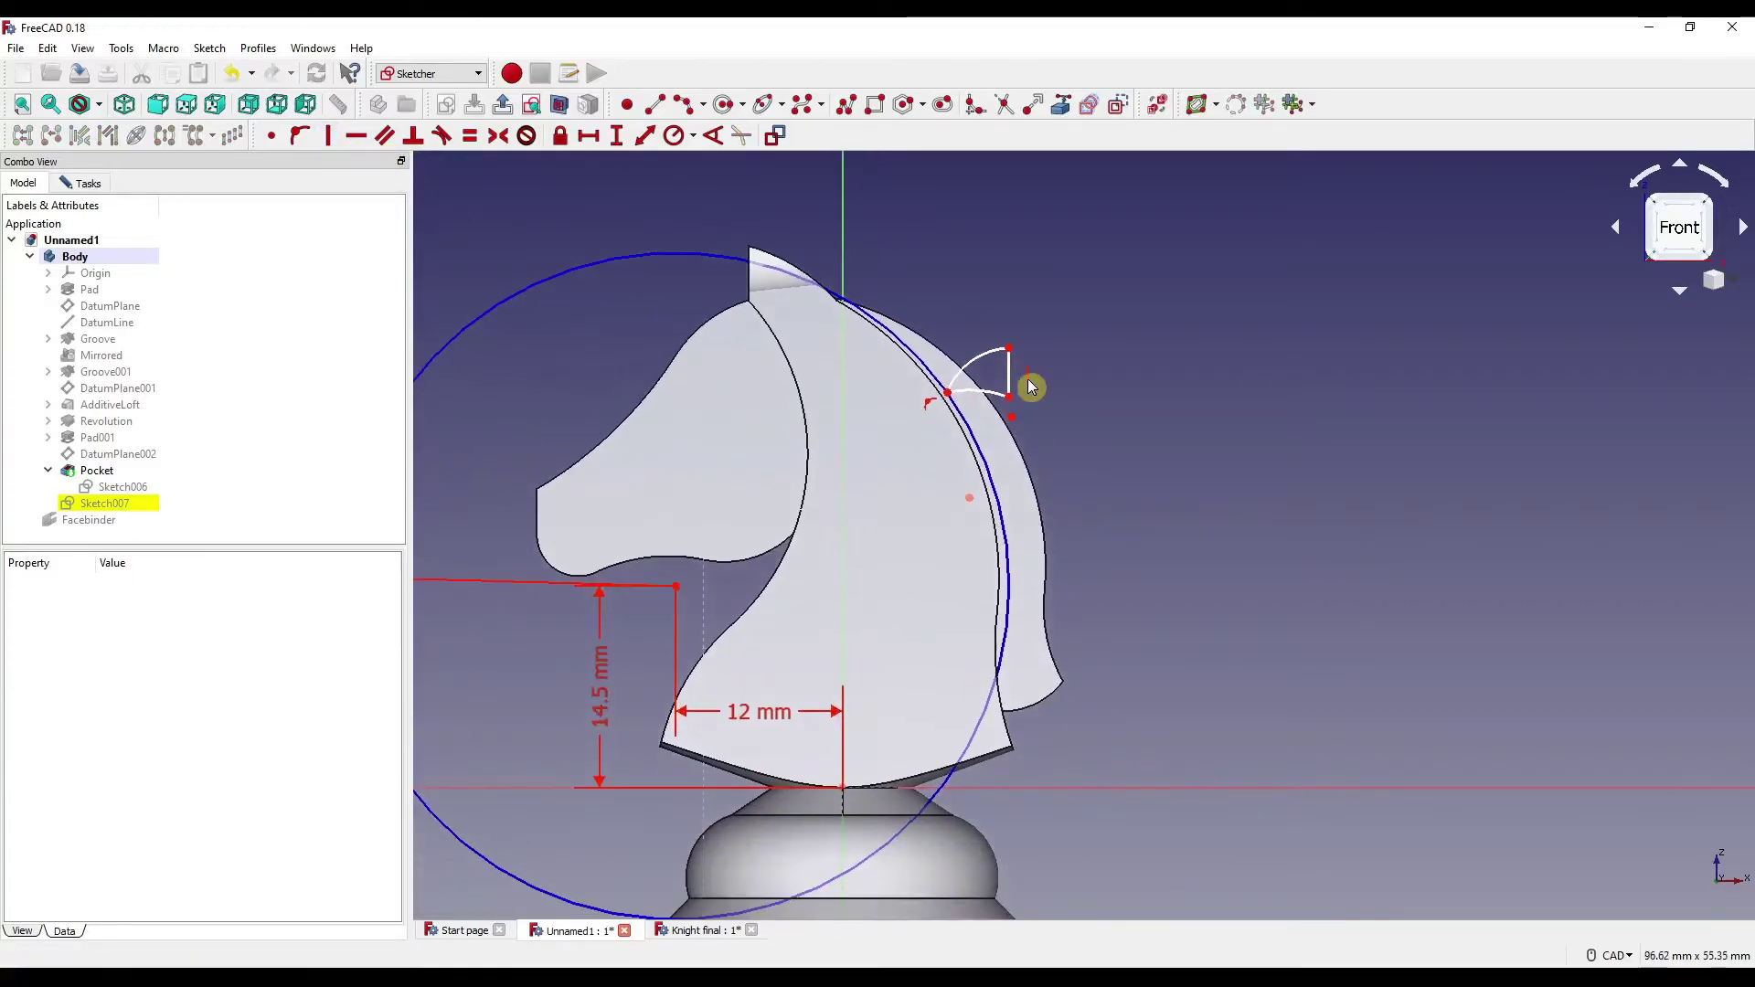
Set the upper arc's radius to 7 mm and the lower arc's radius to 13 mm.
scroll(978, 384, up, 2)
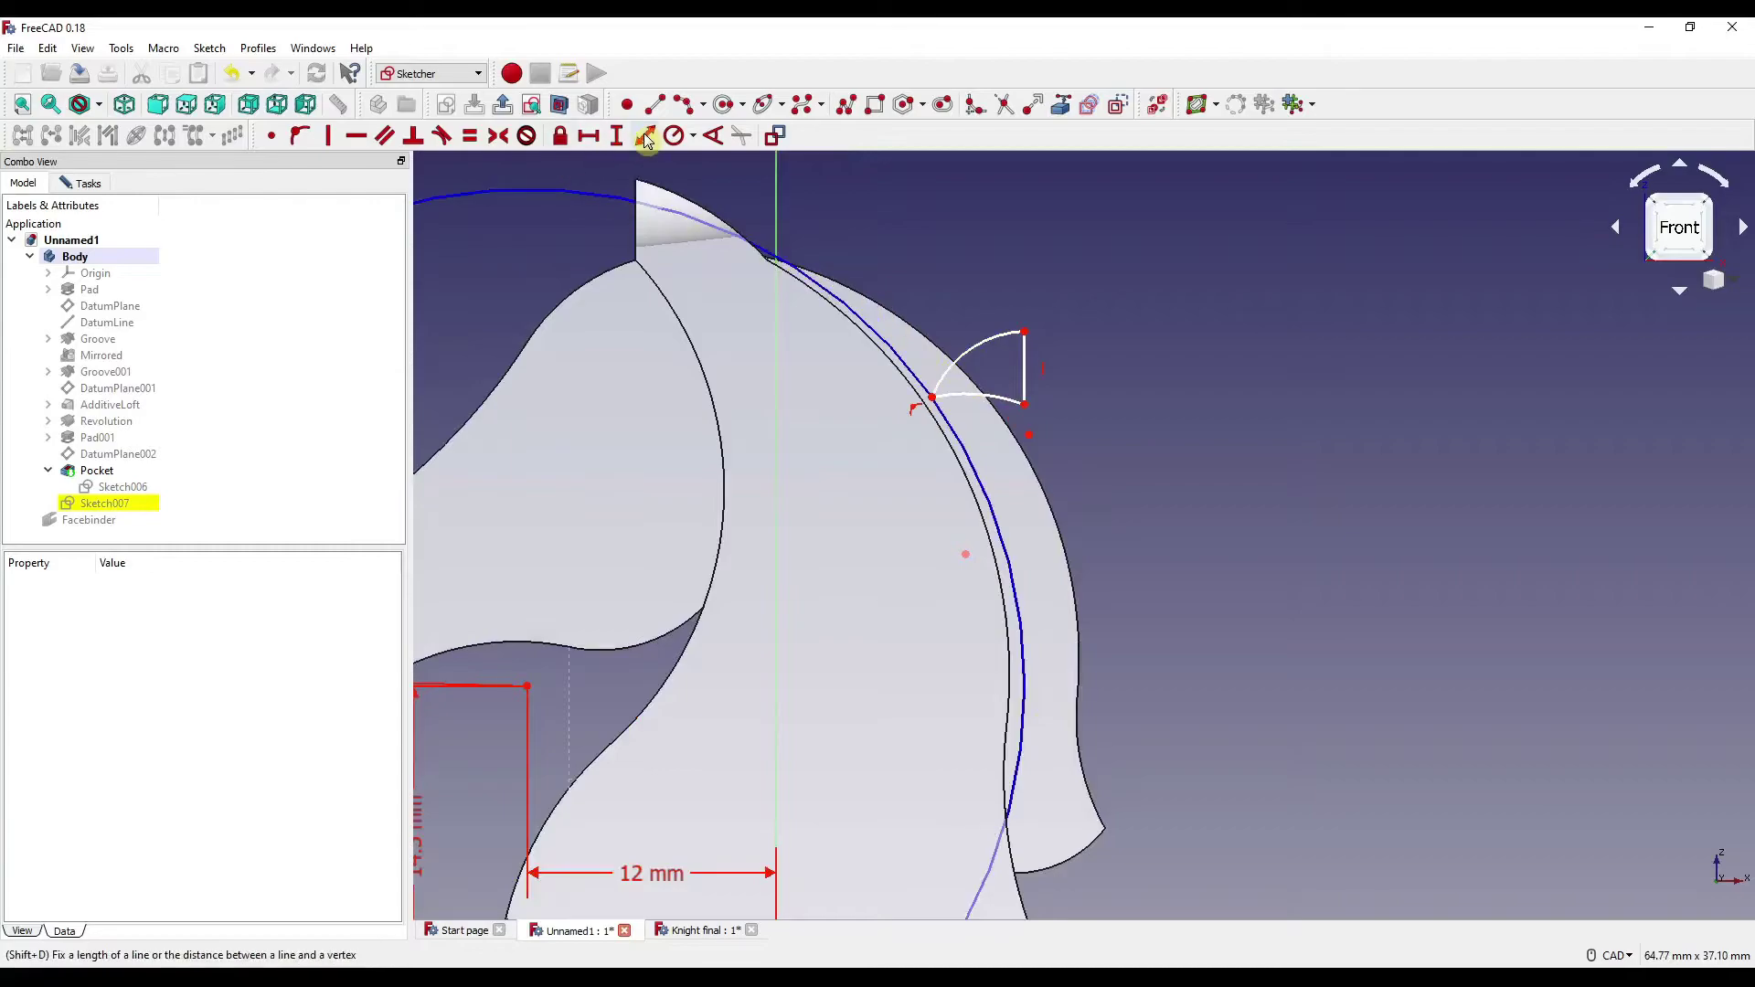
click(980, 344)
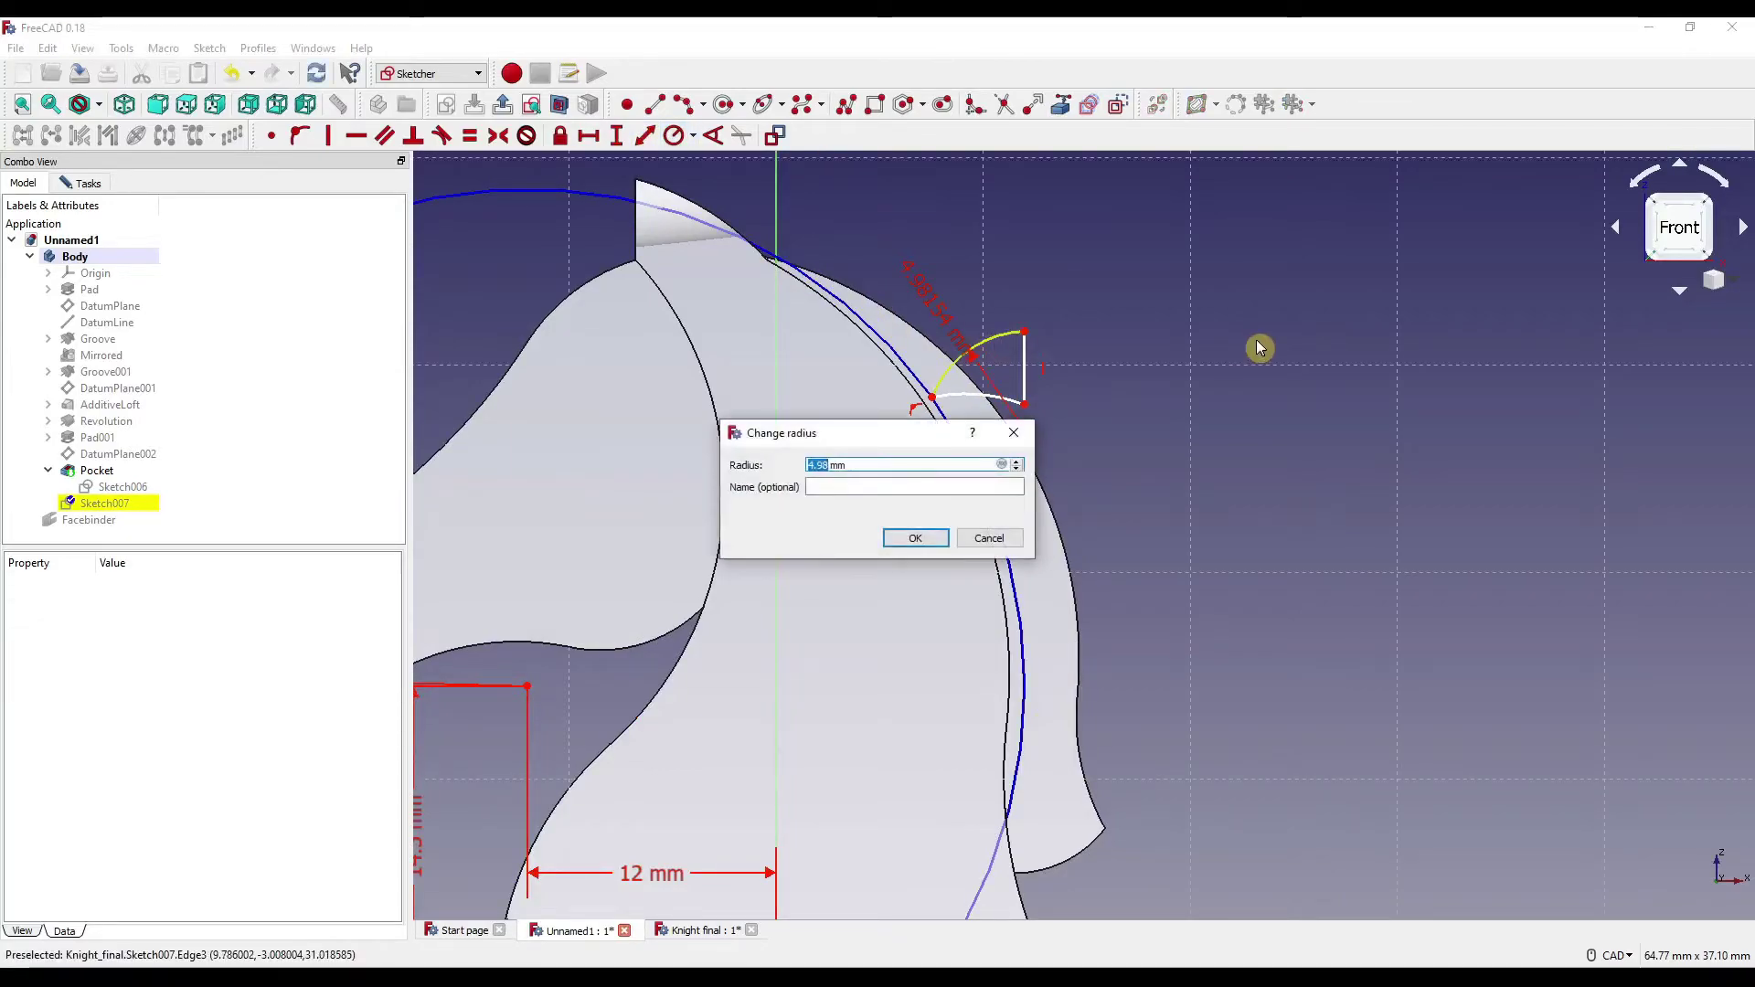
text(7)
key(Return)
click(976, 396)
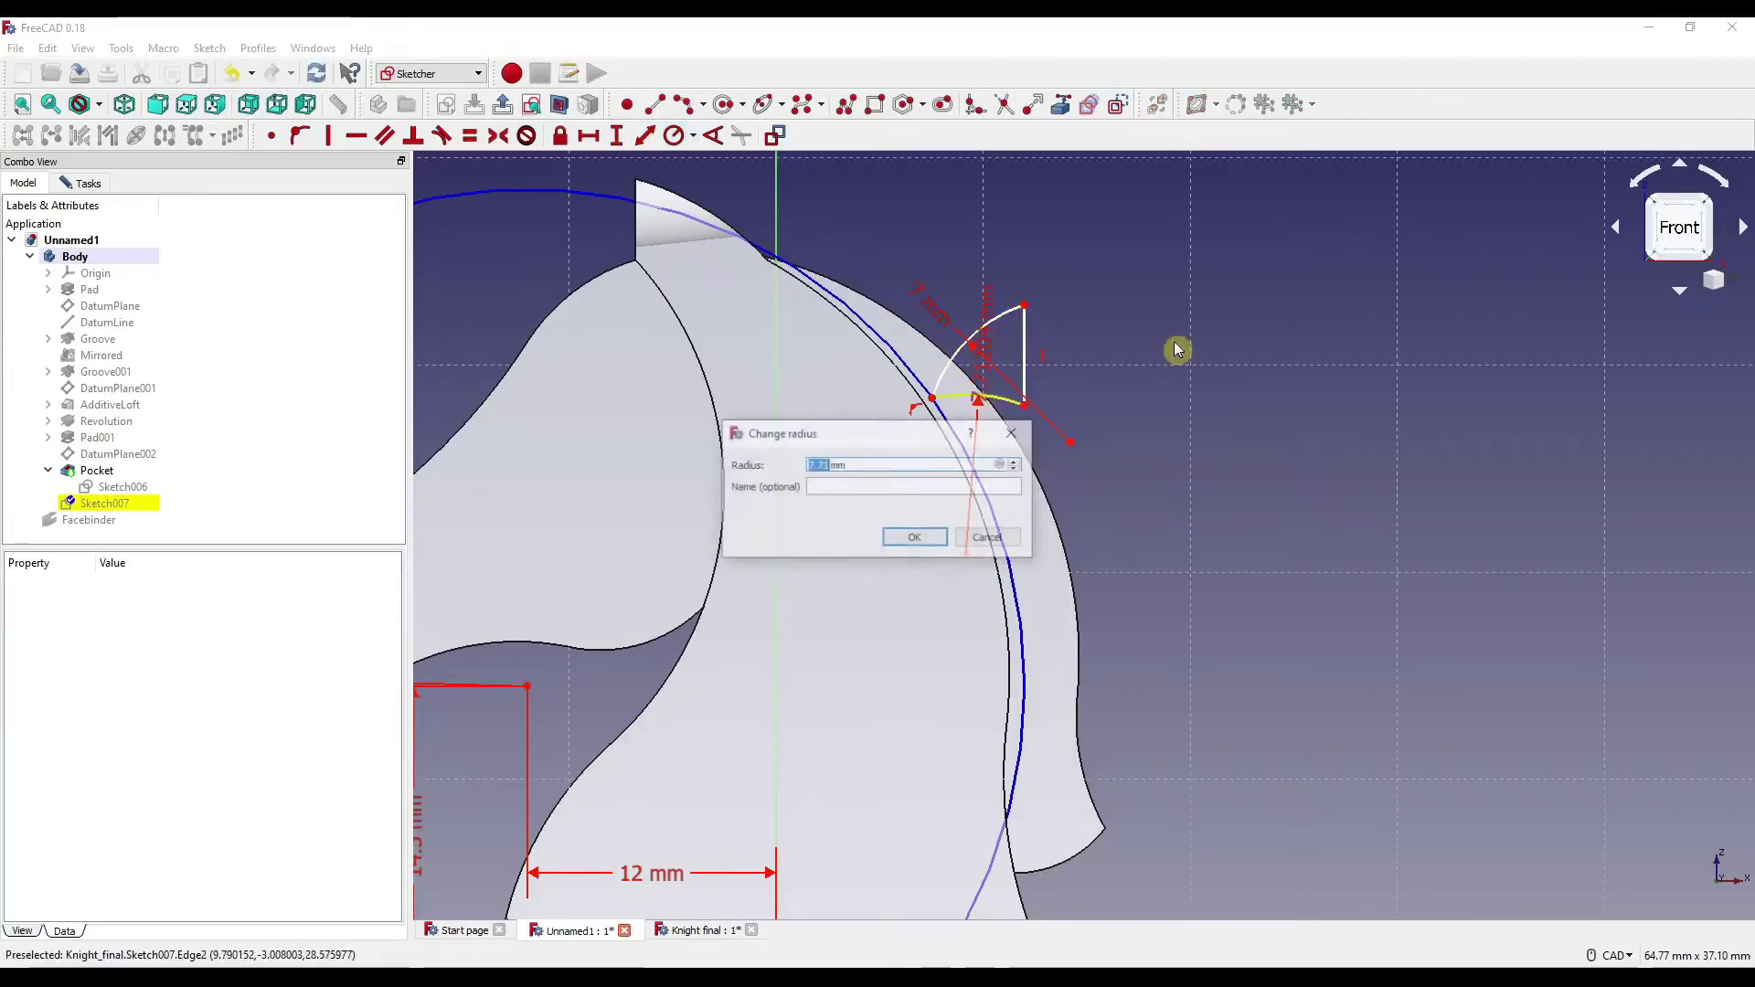
text(13)
key(Return)
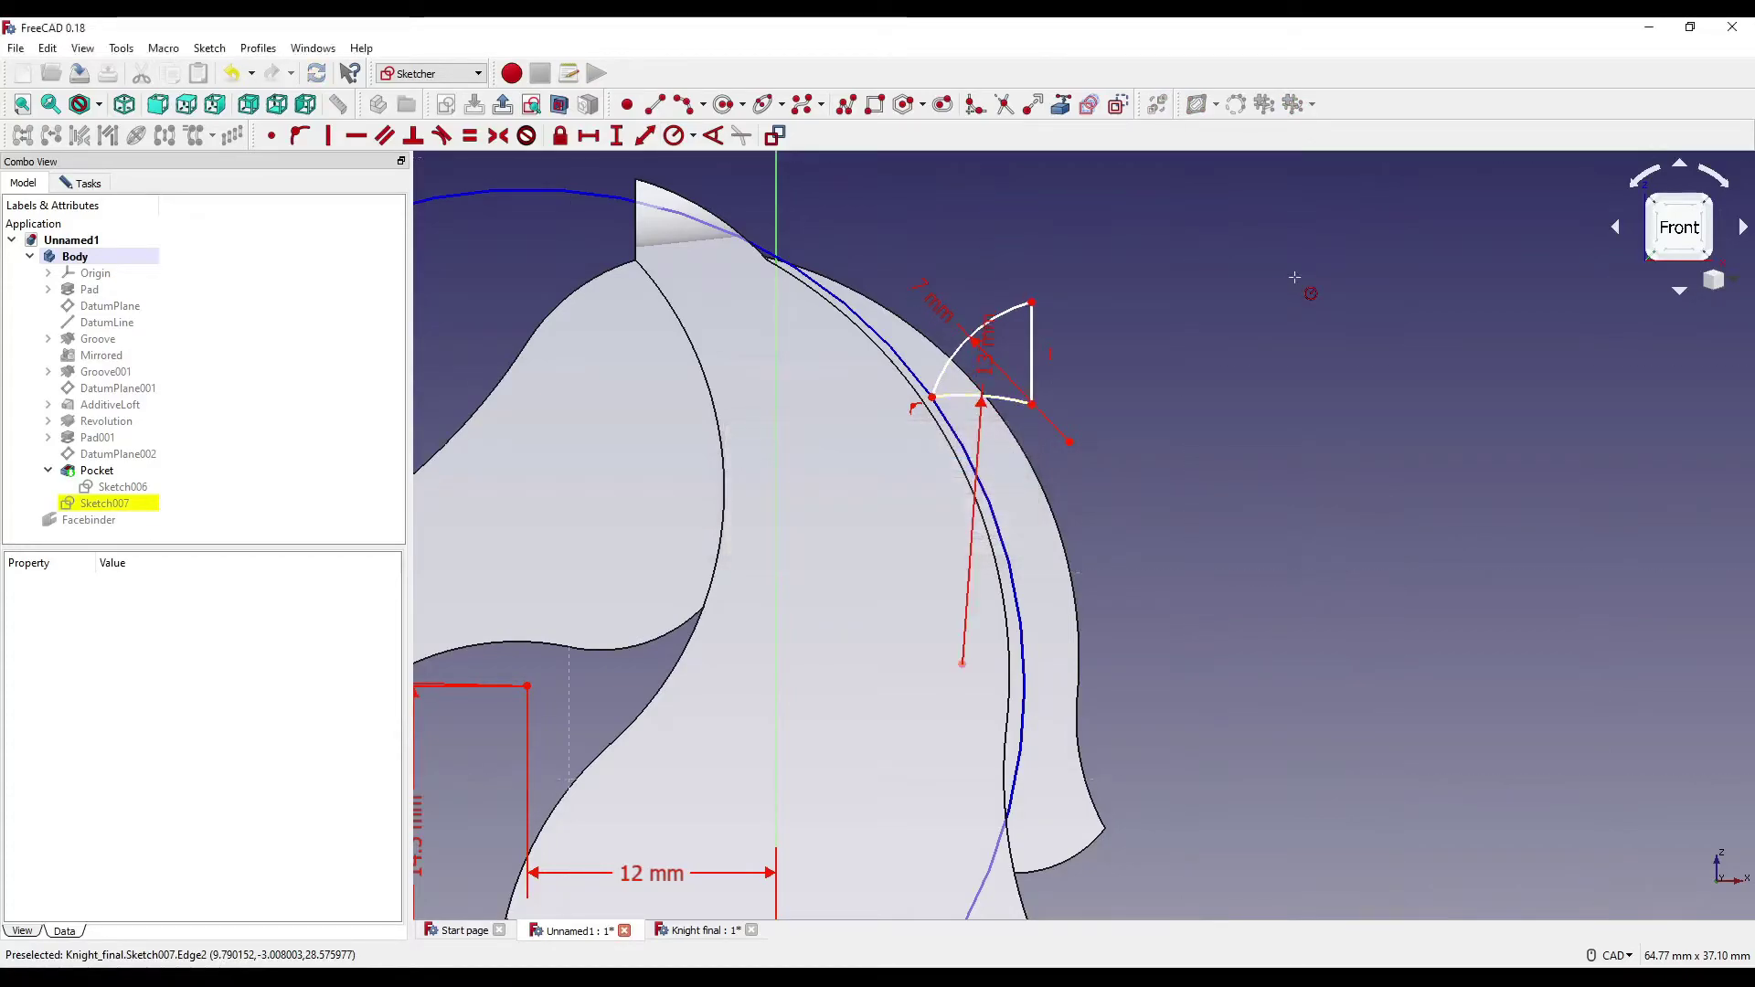
Set the vertical distance between the origin and the upper arc's centre to 25.5 mm.
scroll(1127, 573, down, 2)
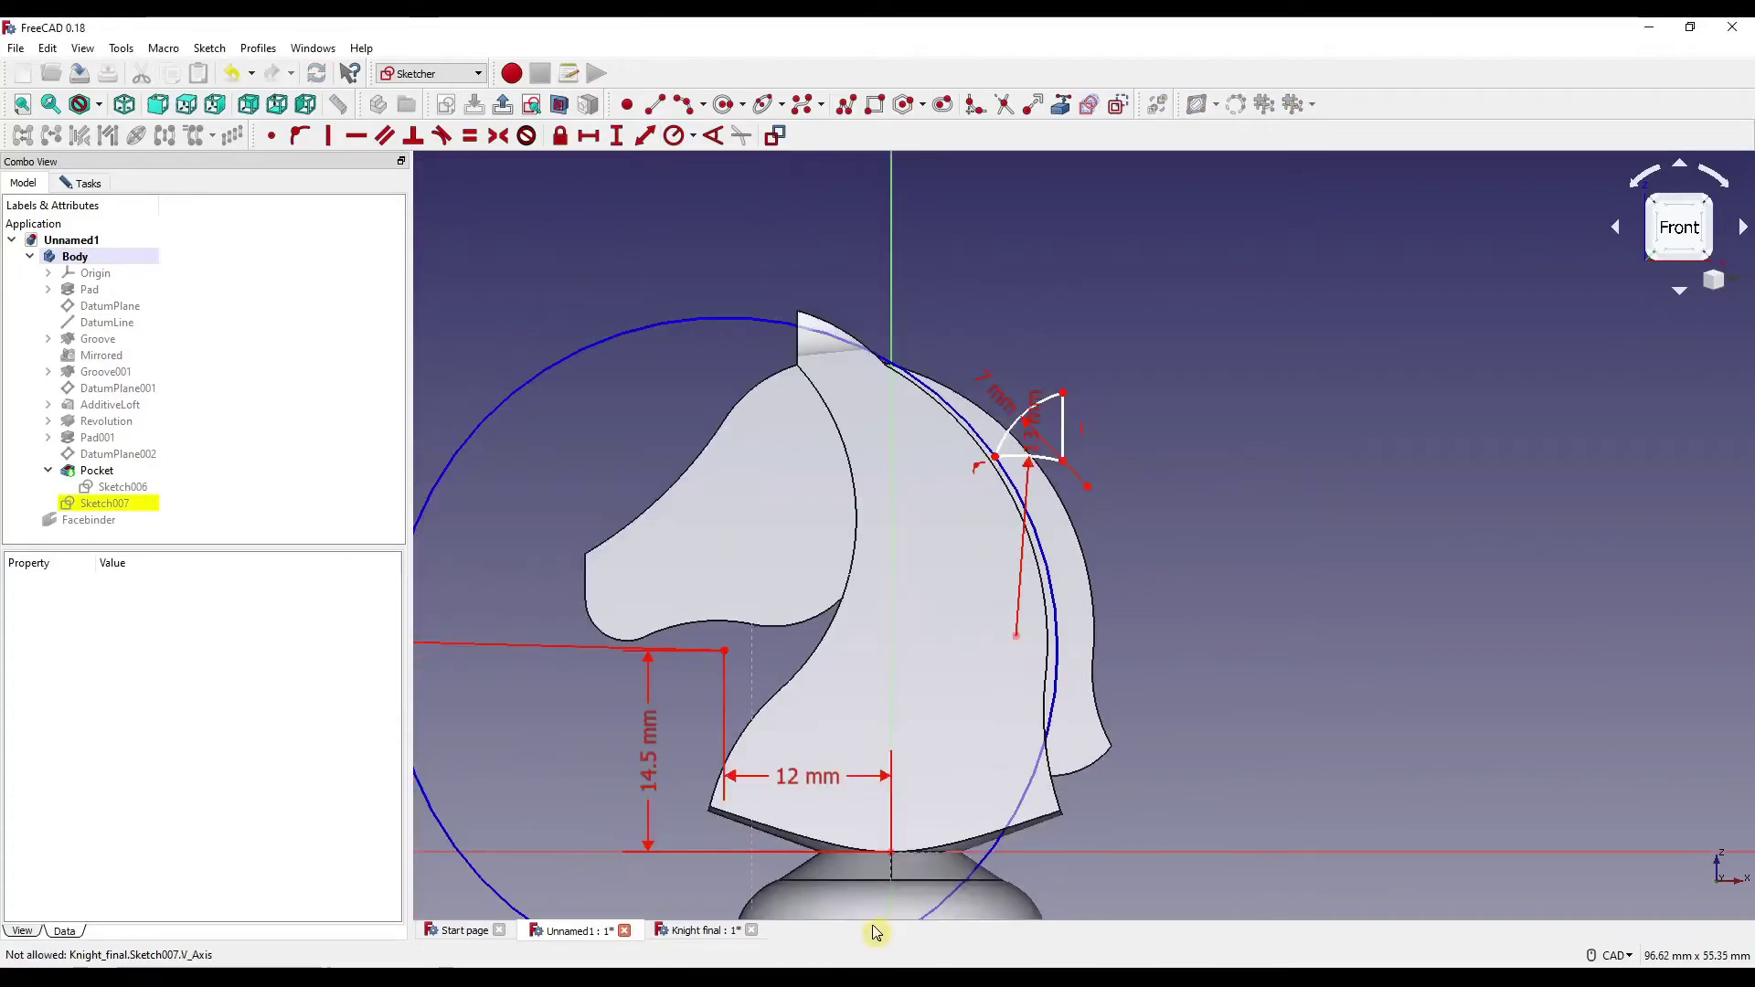
click(1087, 487)
key(i)
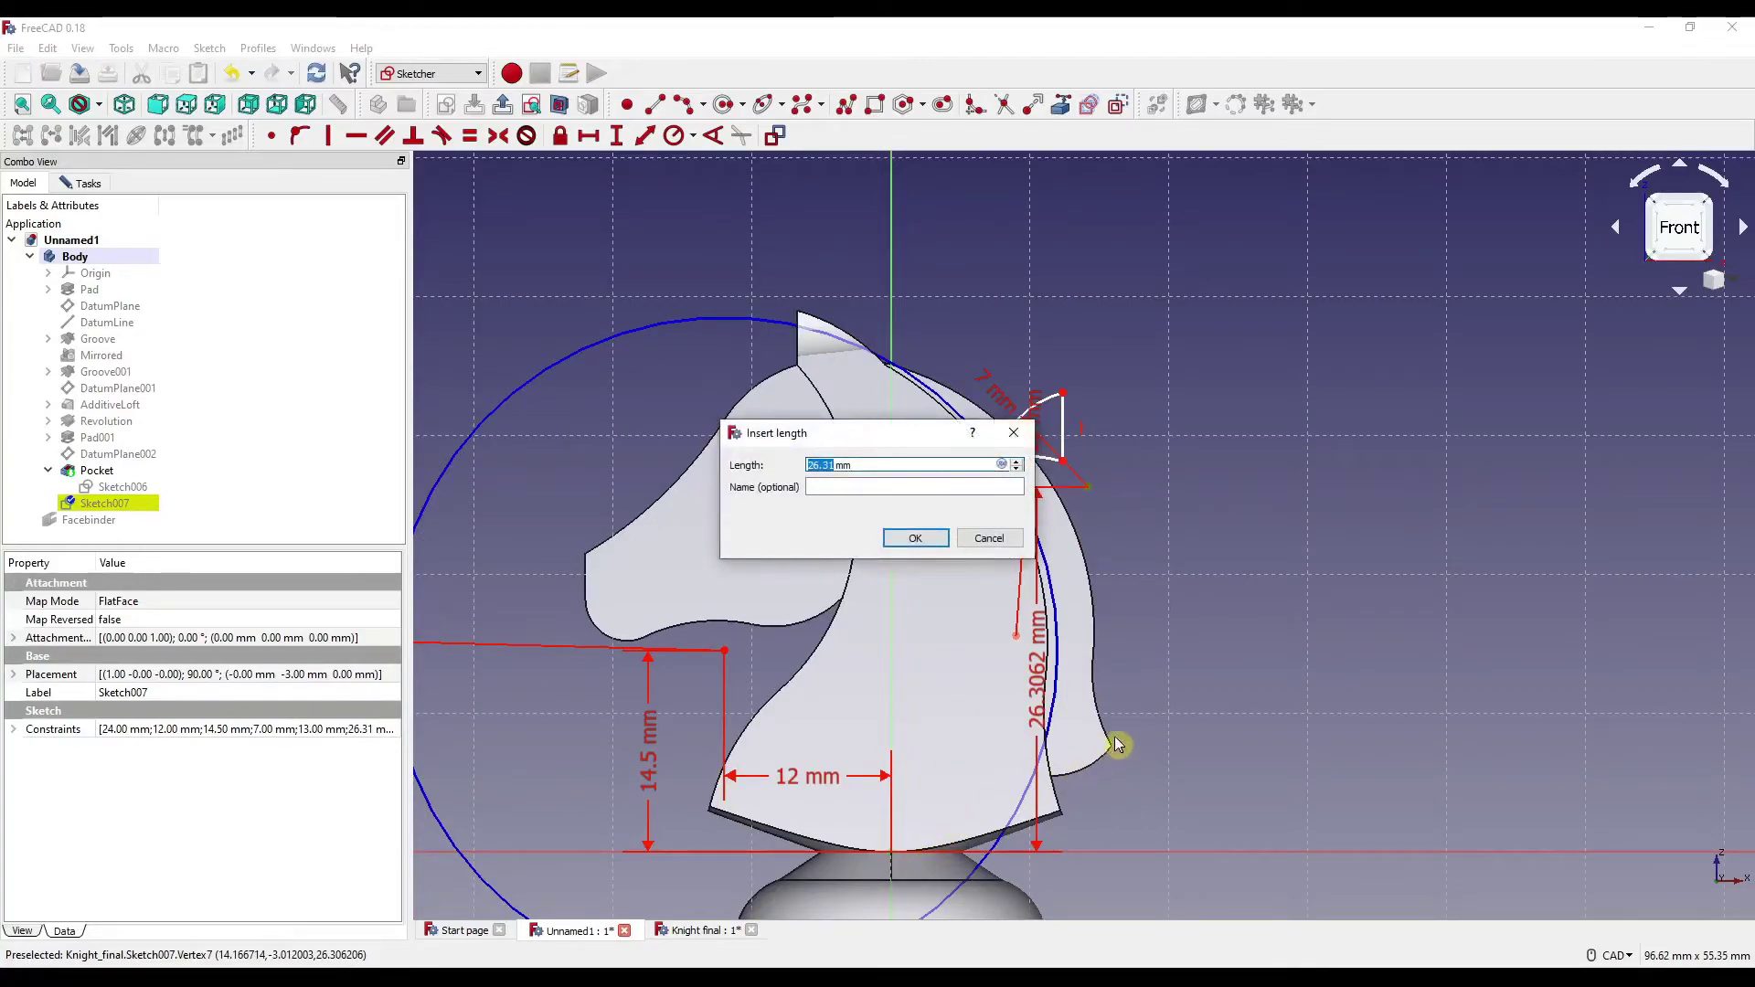
text(25.5)
key(Return)
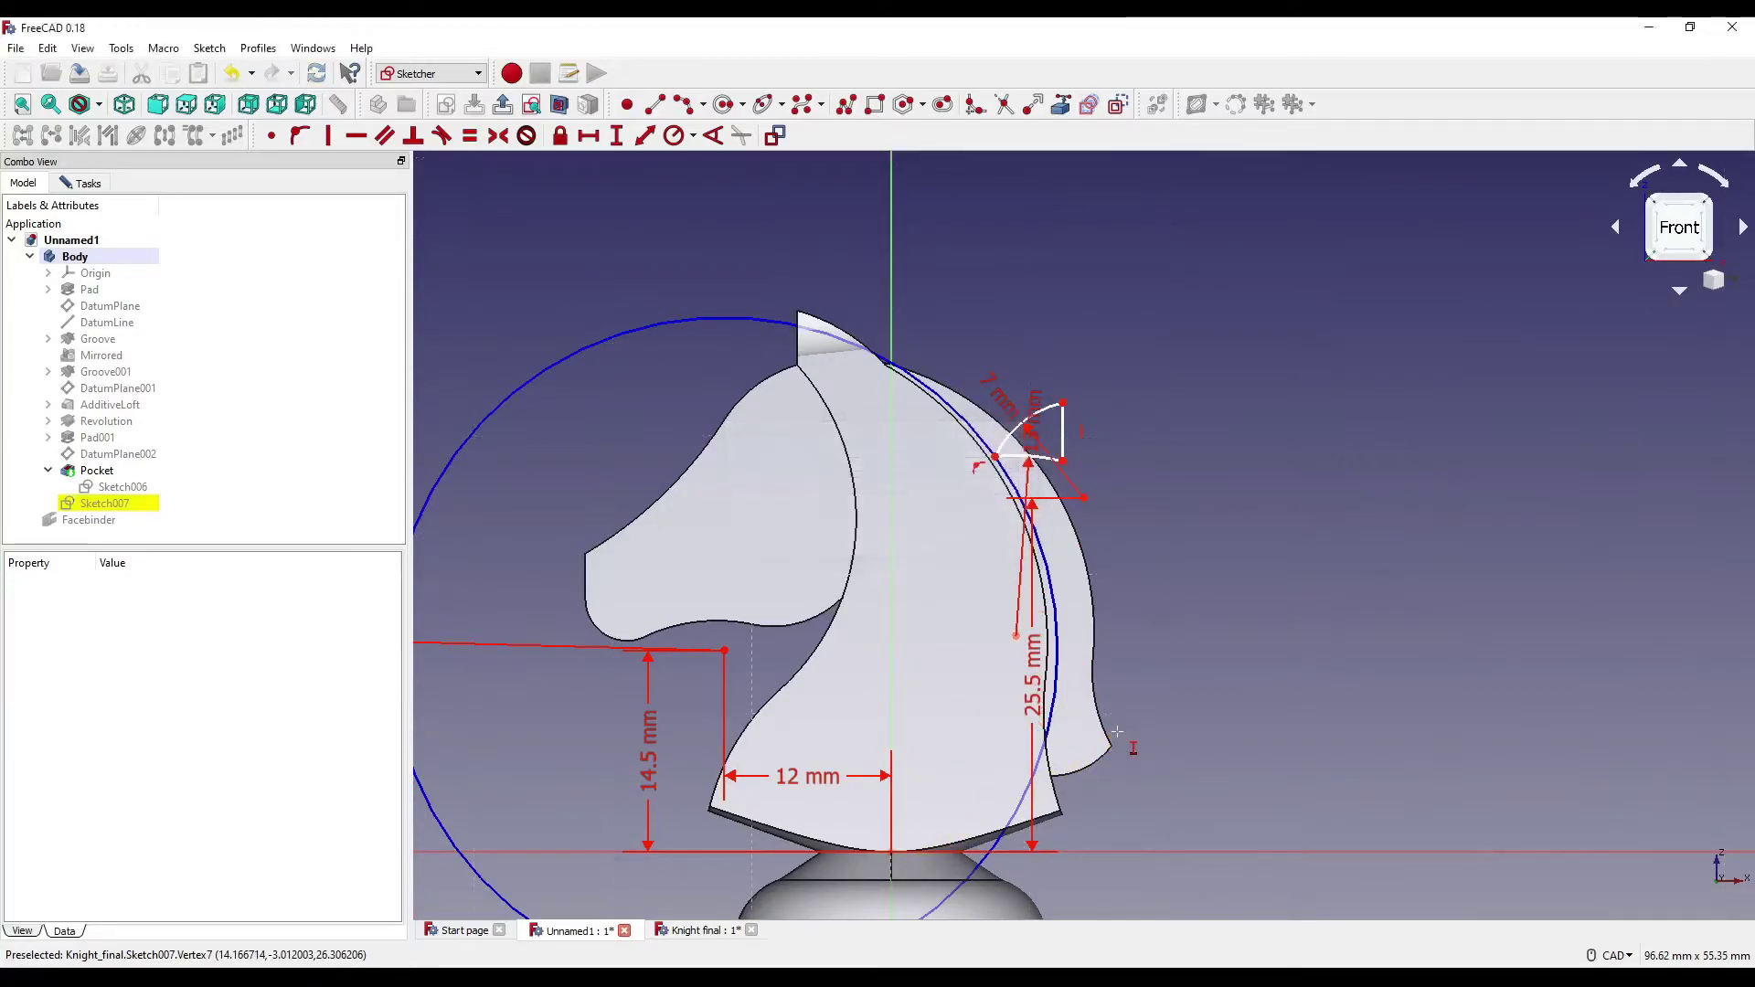
Set the horizontal distance between the origin and the upper arc's outer endpoint to 14 mm.
key(shift+h)
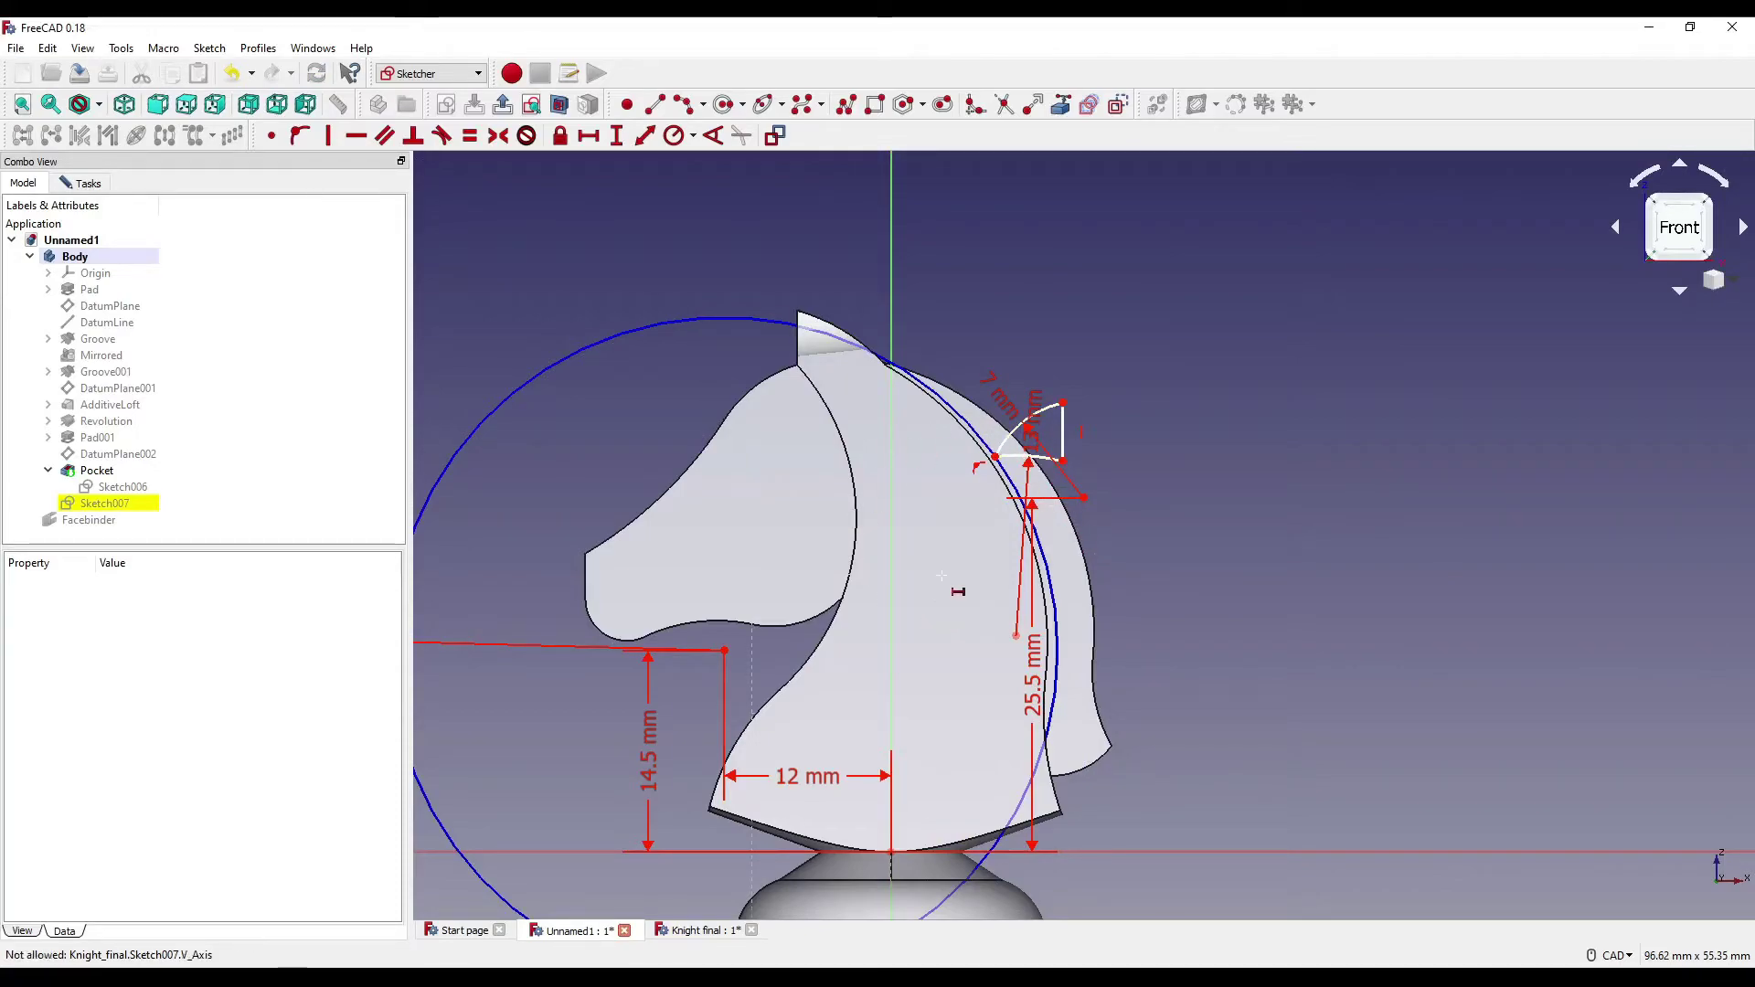
click(891, 853)
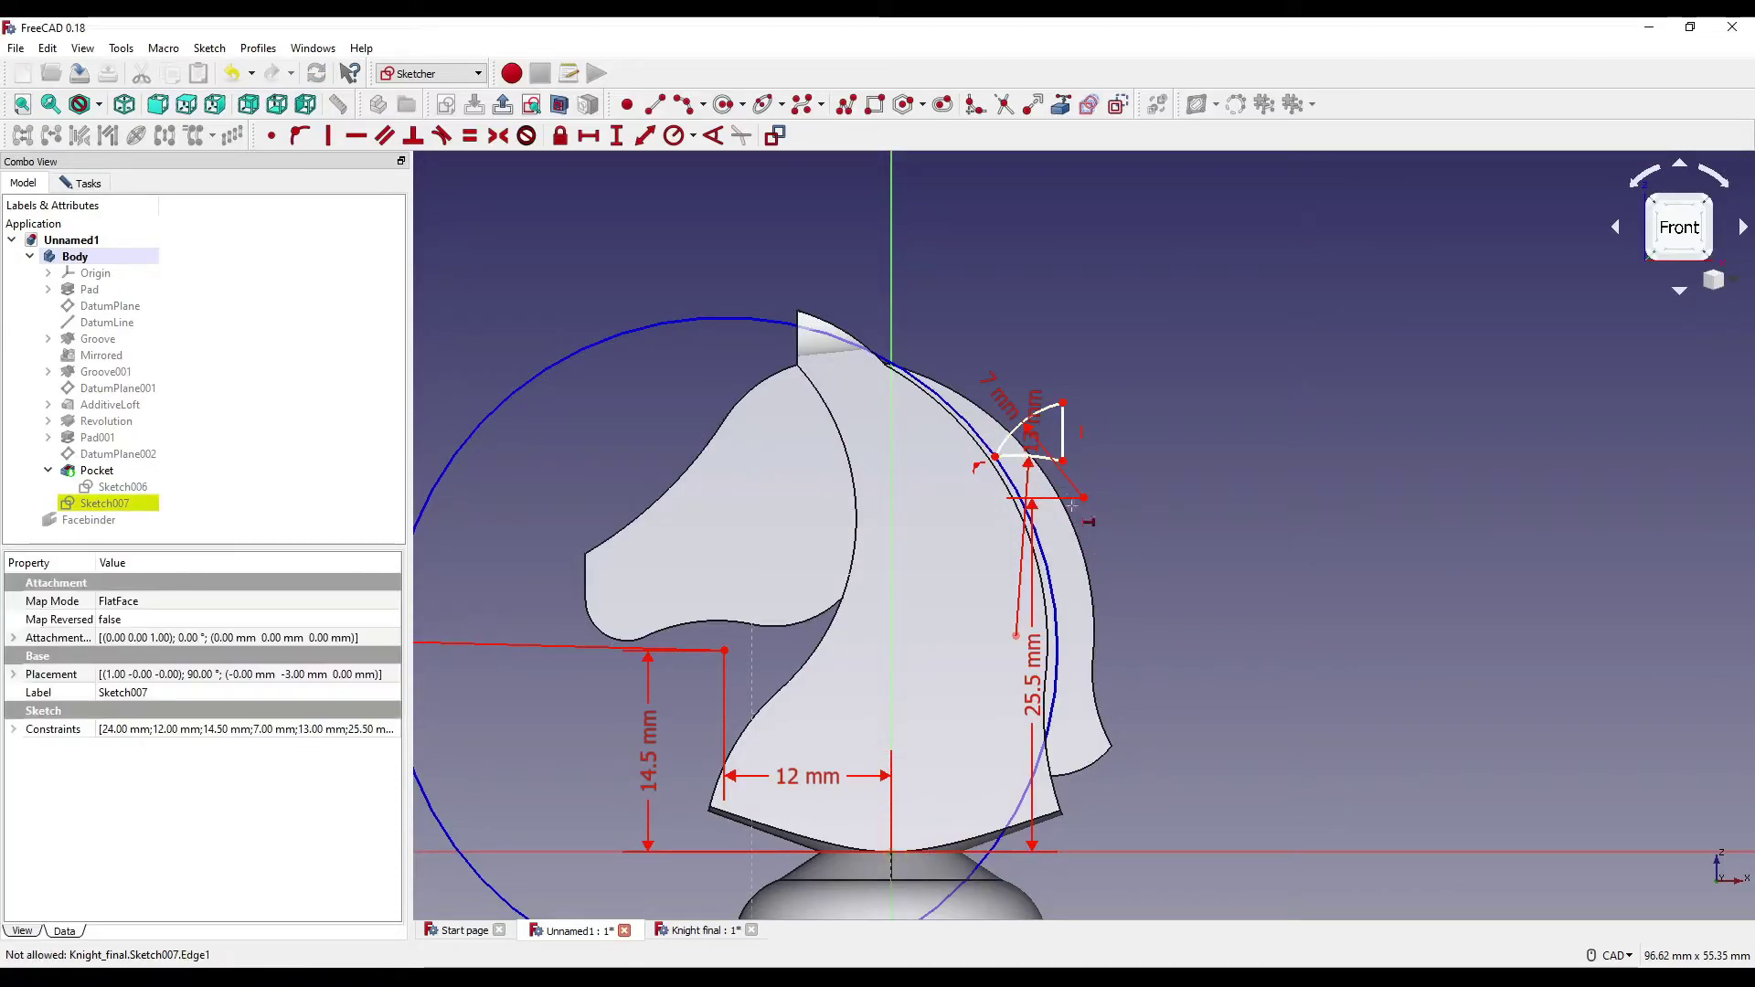
click(1063, 403)
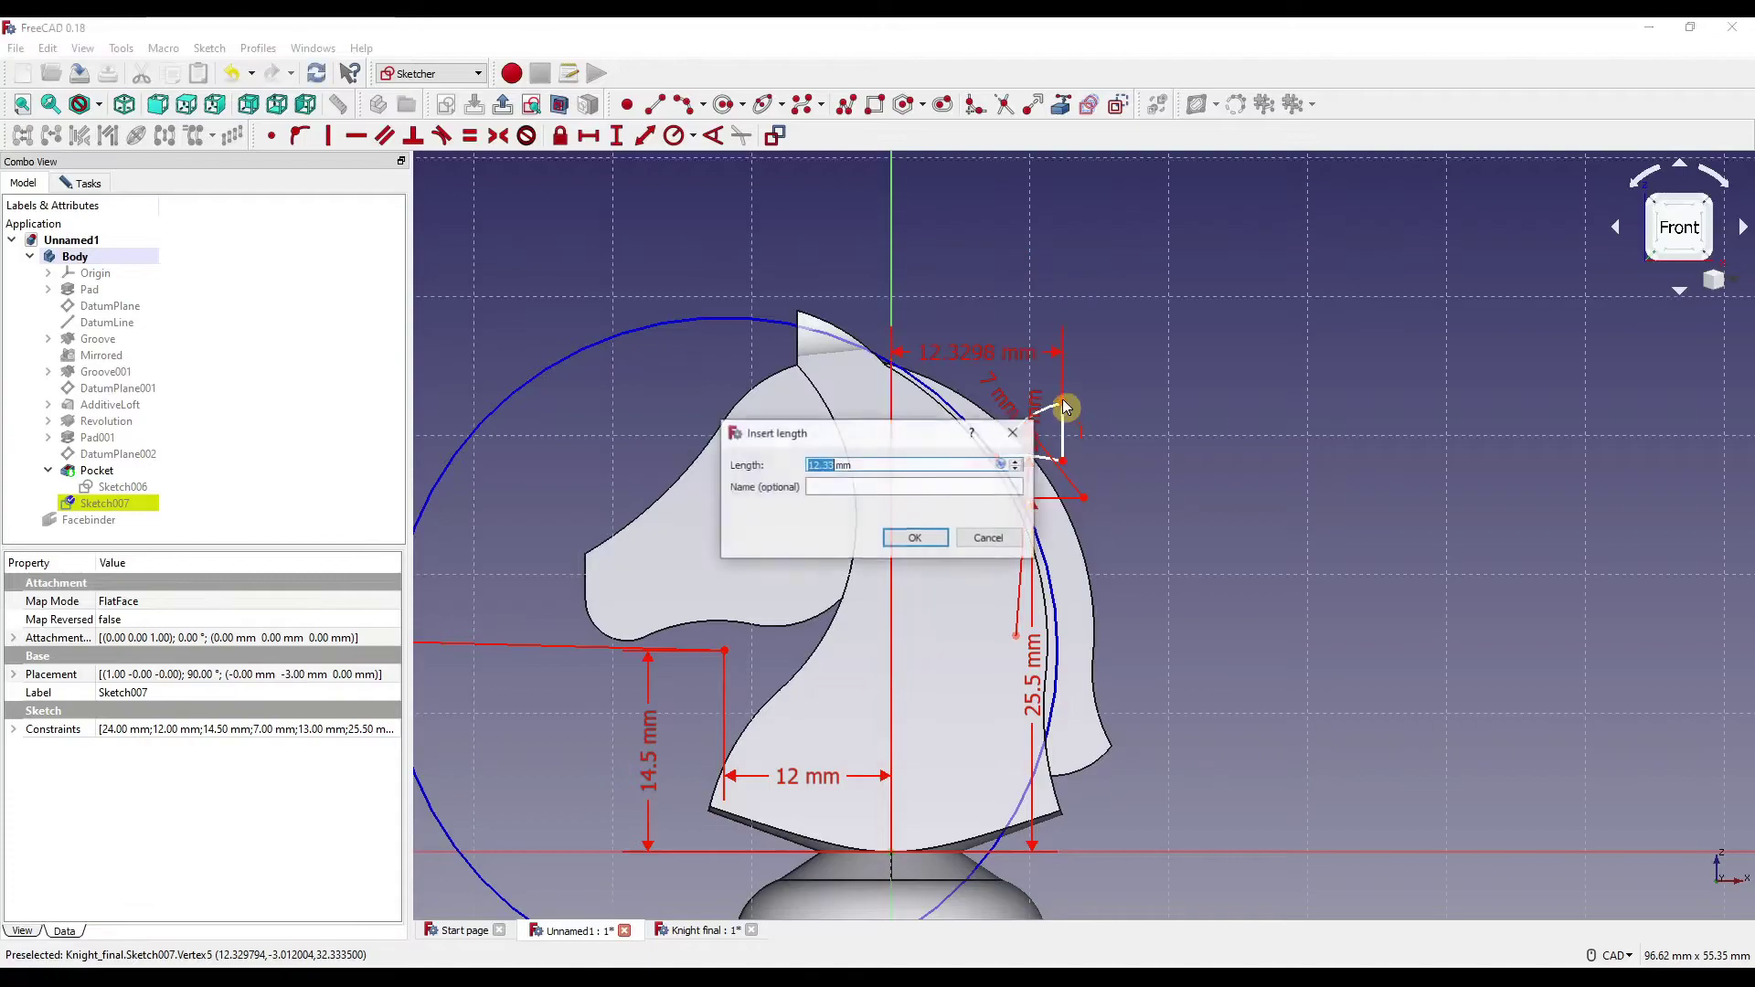
text(14)
key(Return)
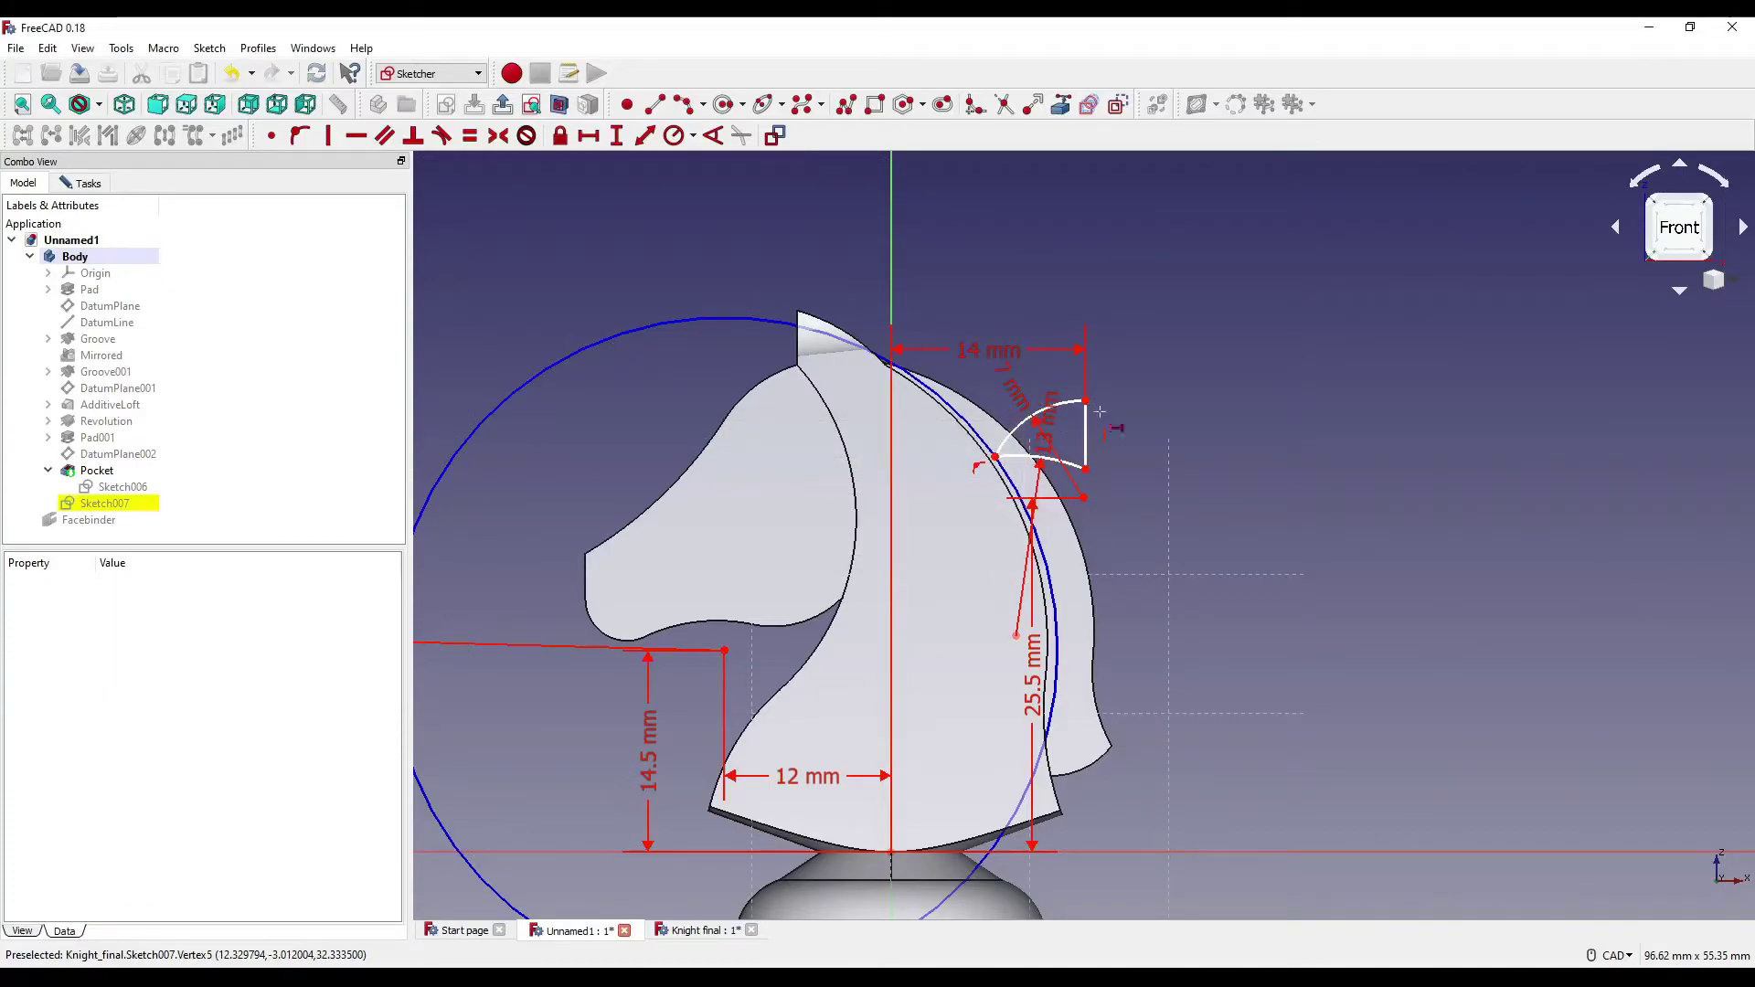
Set the horizontal distance between the lower arc's centre and the origin to 6.1 mm.
scroll(1103, 394, down, 3)
scroll(1077, 462, up, 3)
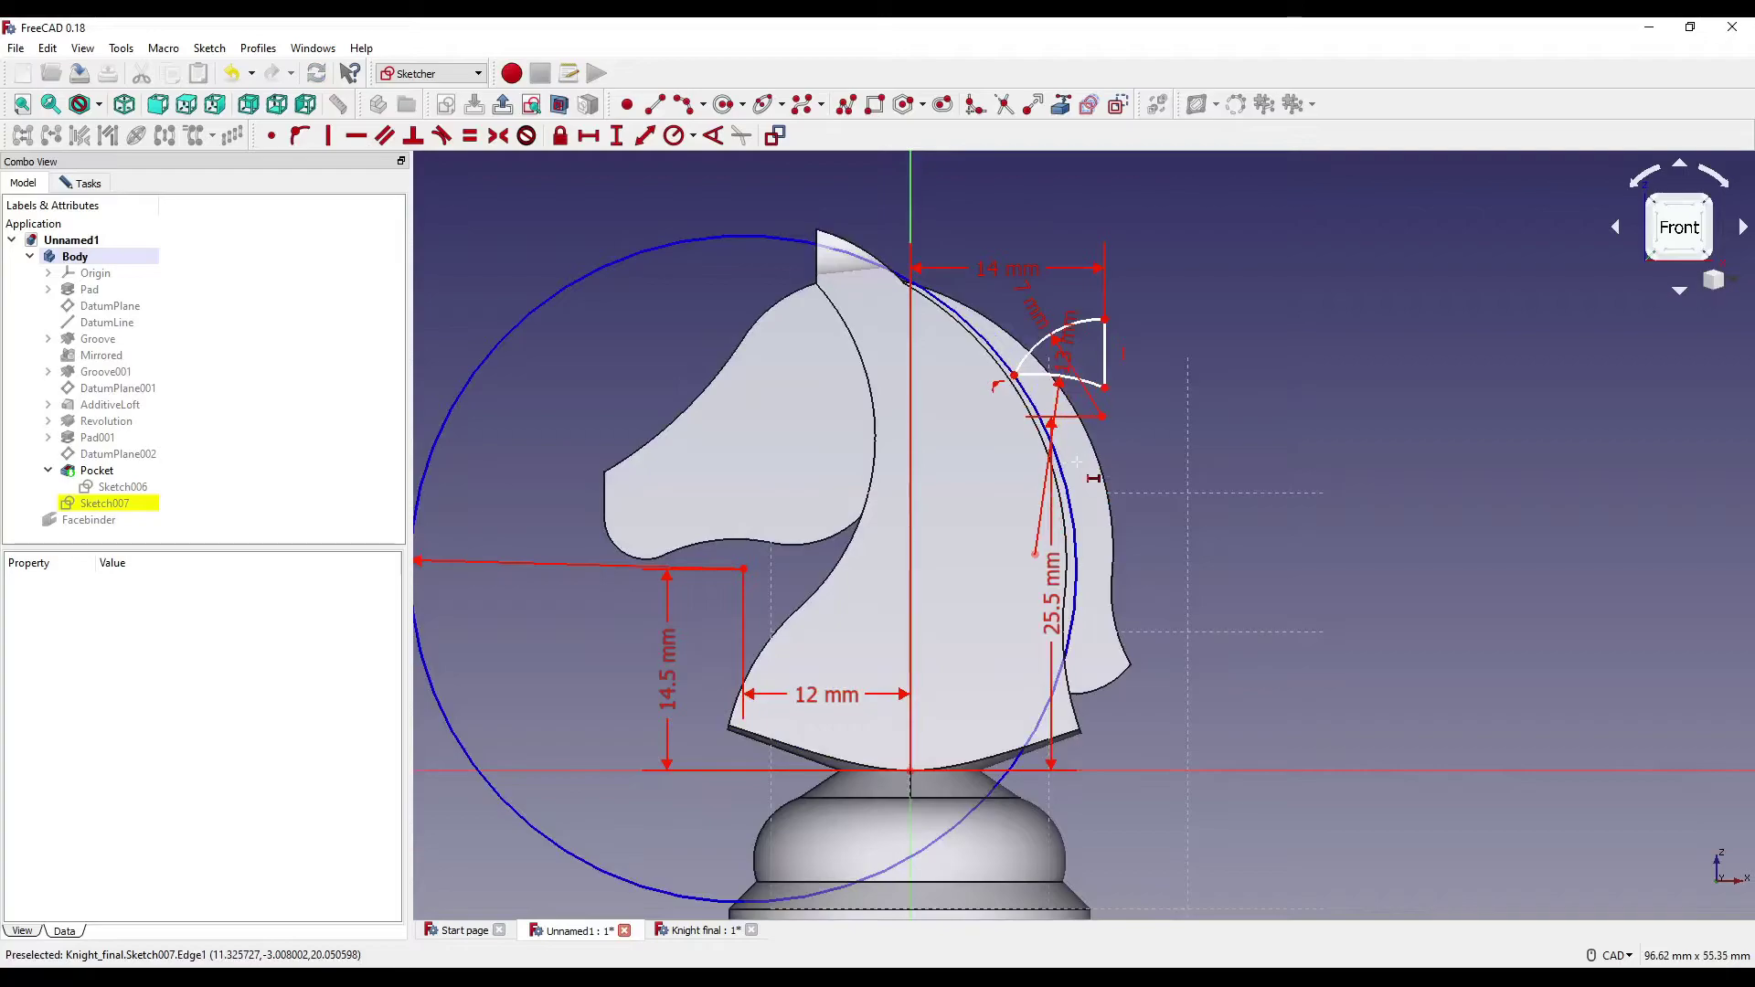
click(1035, 554)
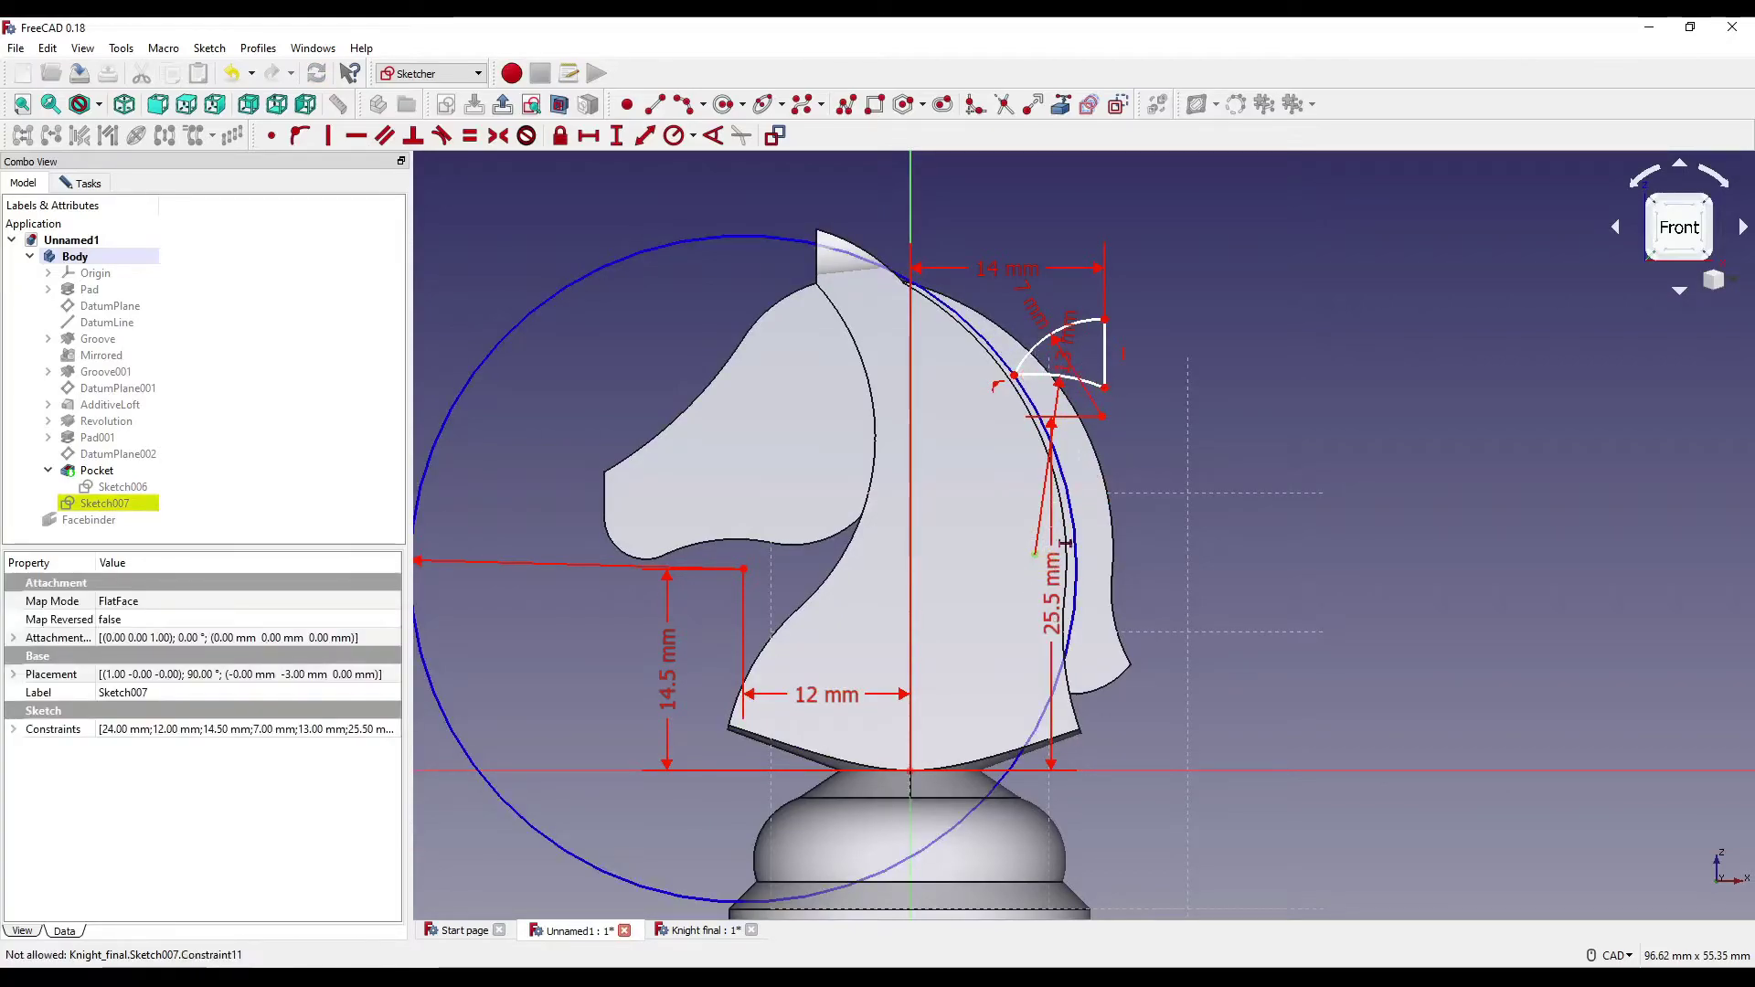
click(910, 770)
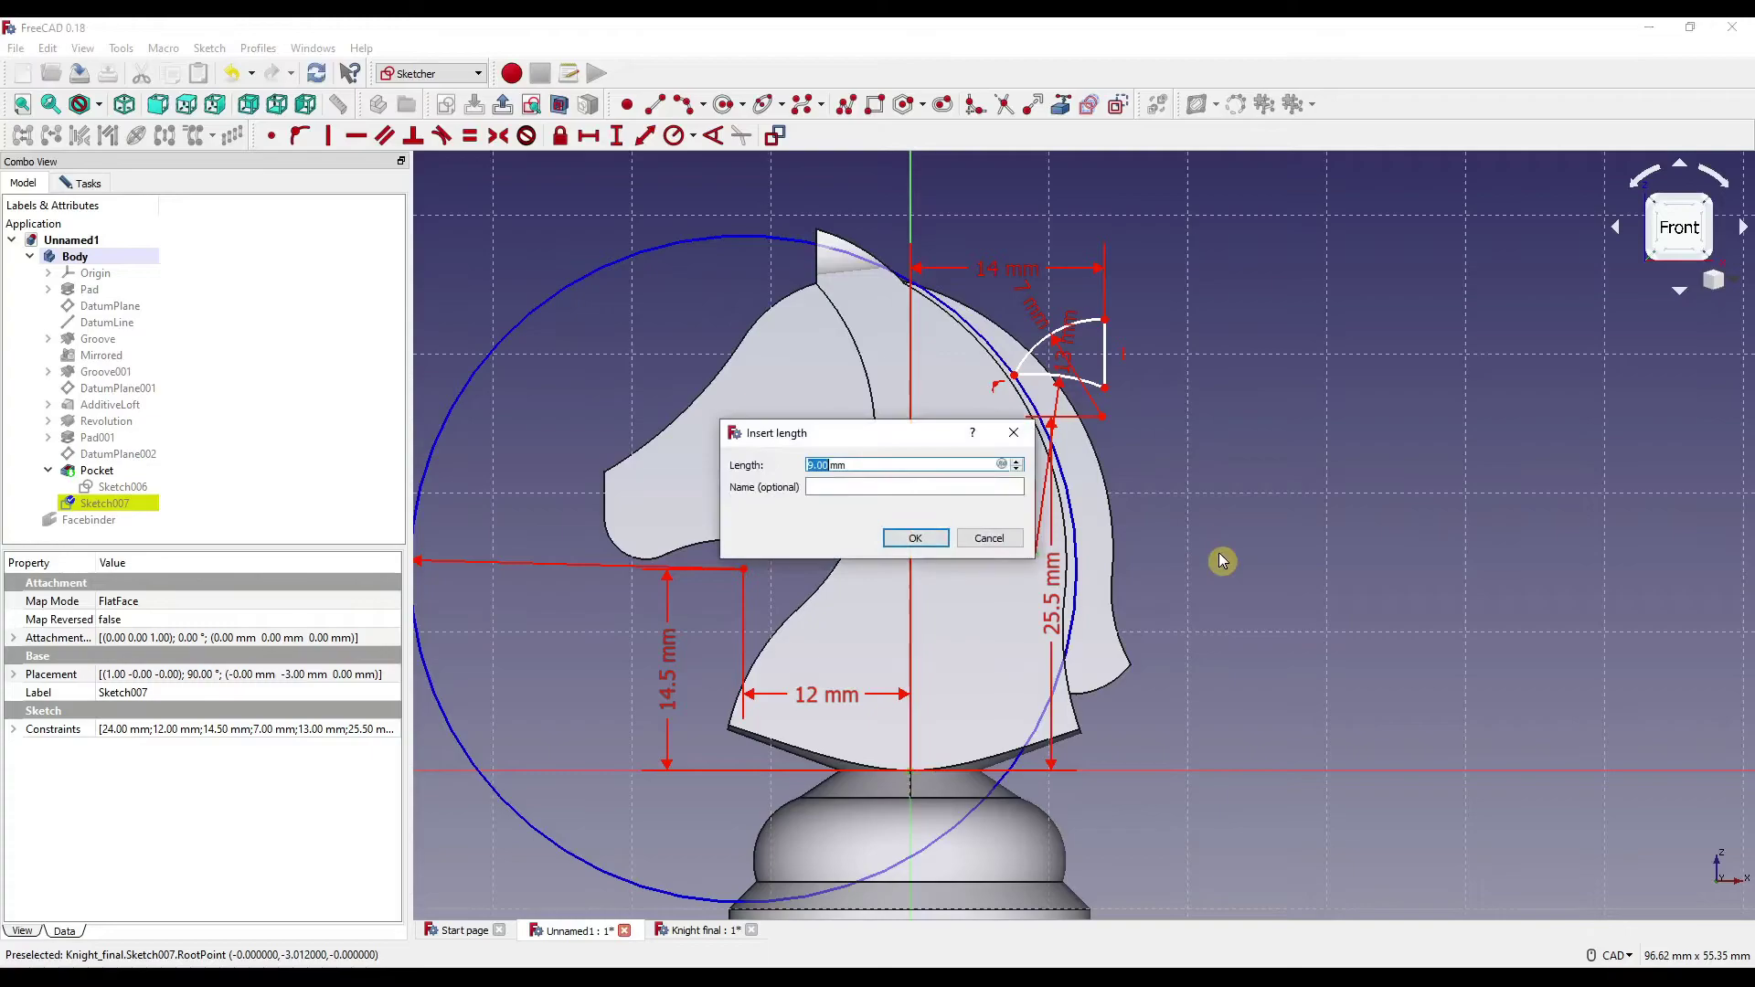
key(Return)
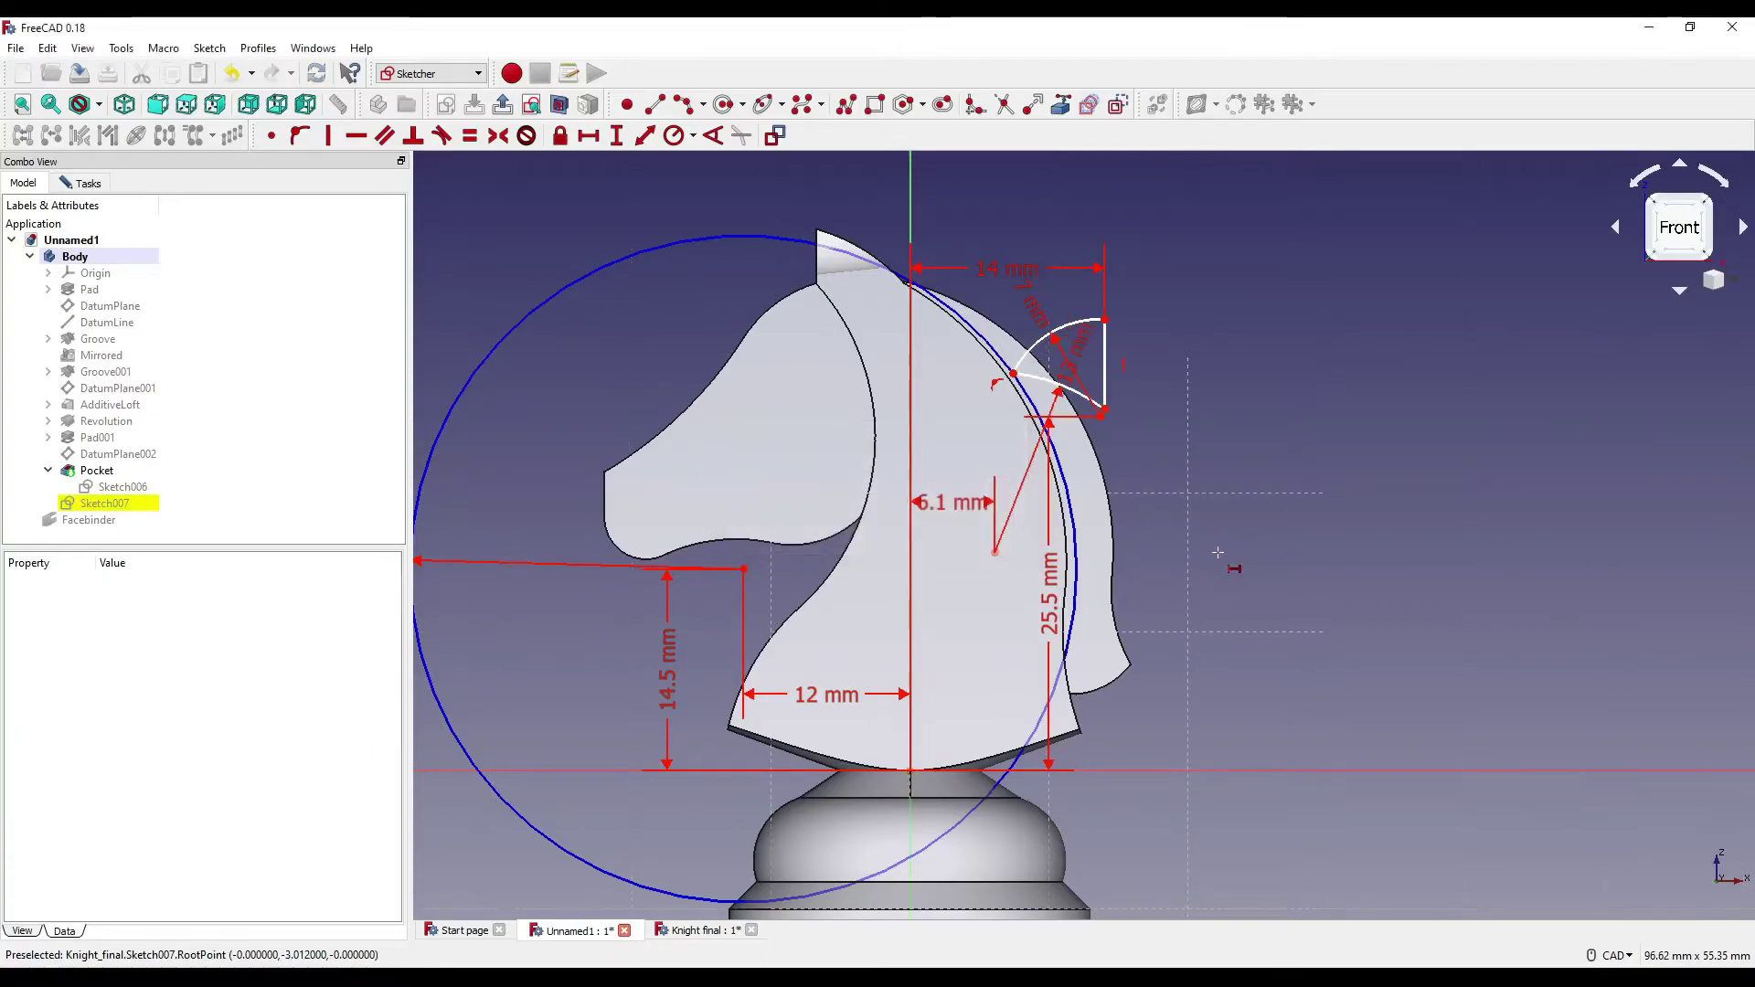
Set the horizontal distance between the upper arc's centre and the origin to 12 mm.
click(1104, 412)
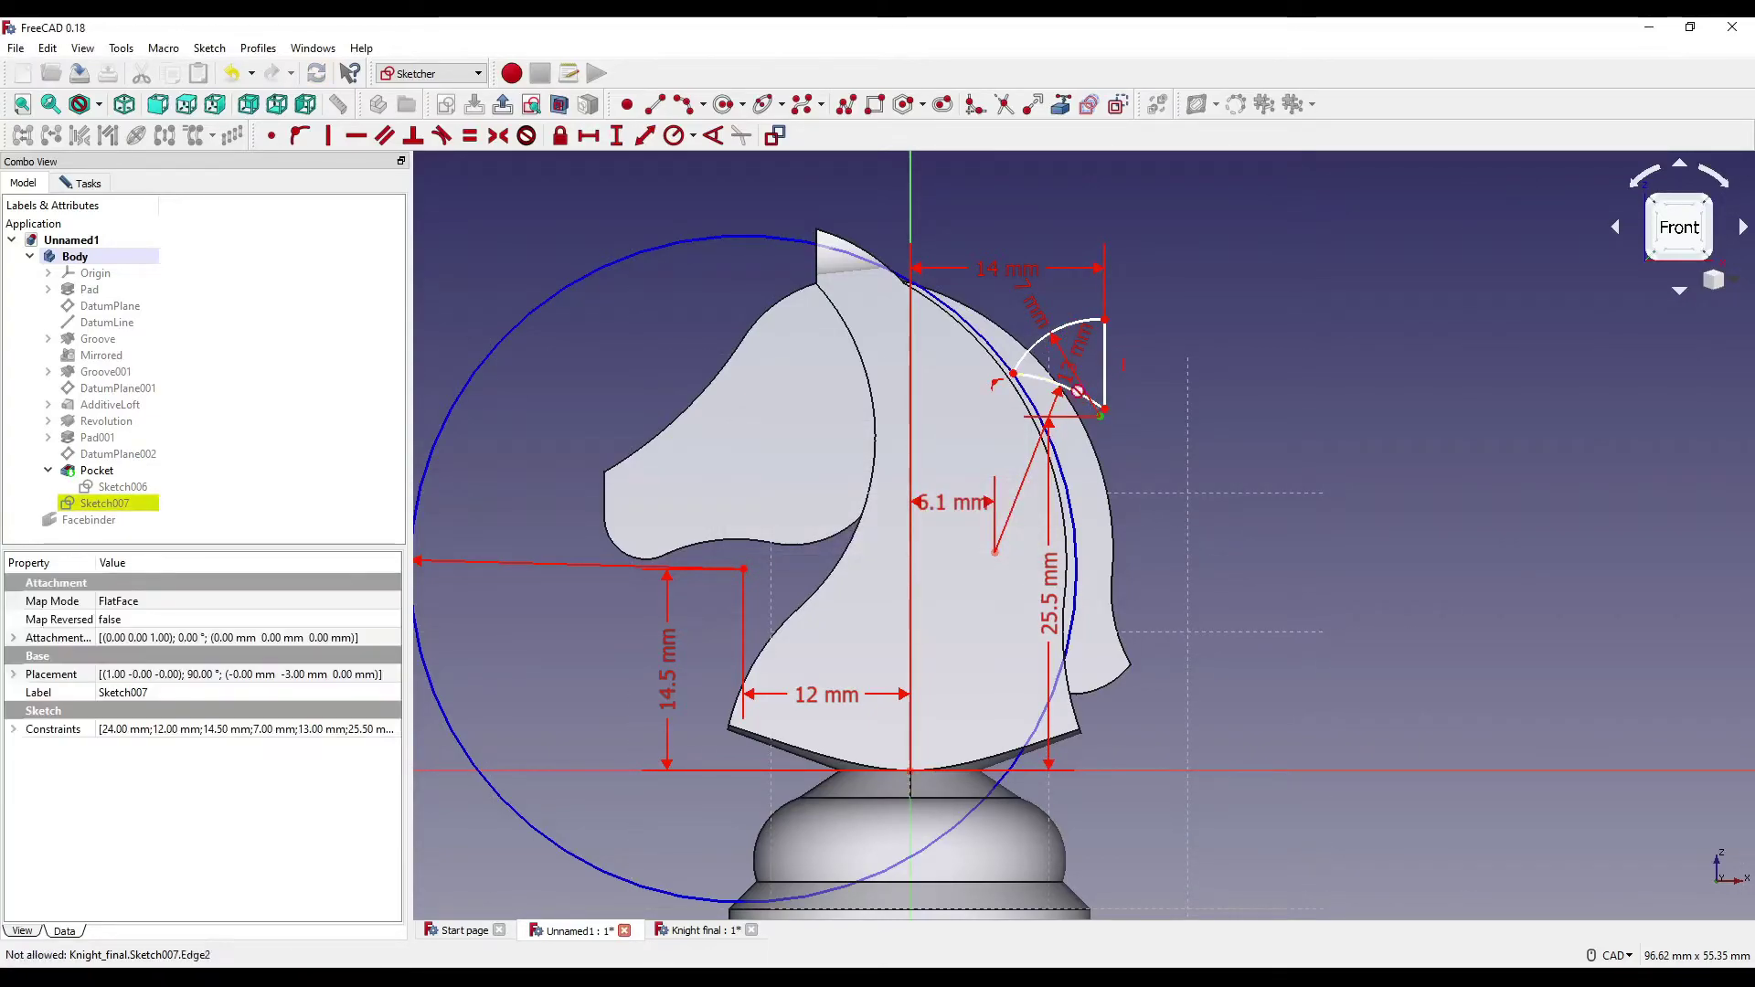
click(910, 771)
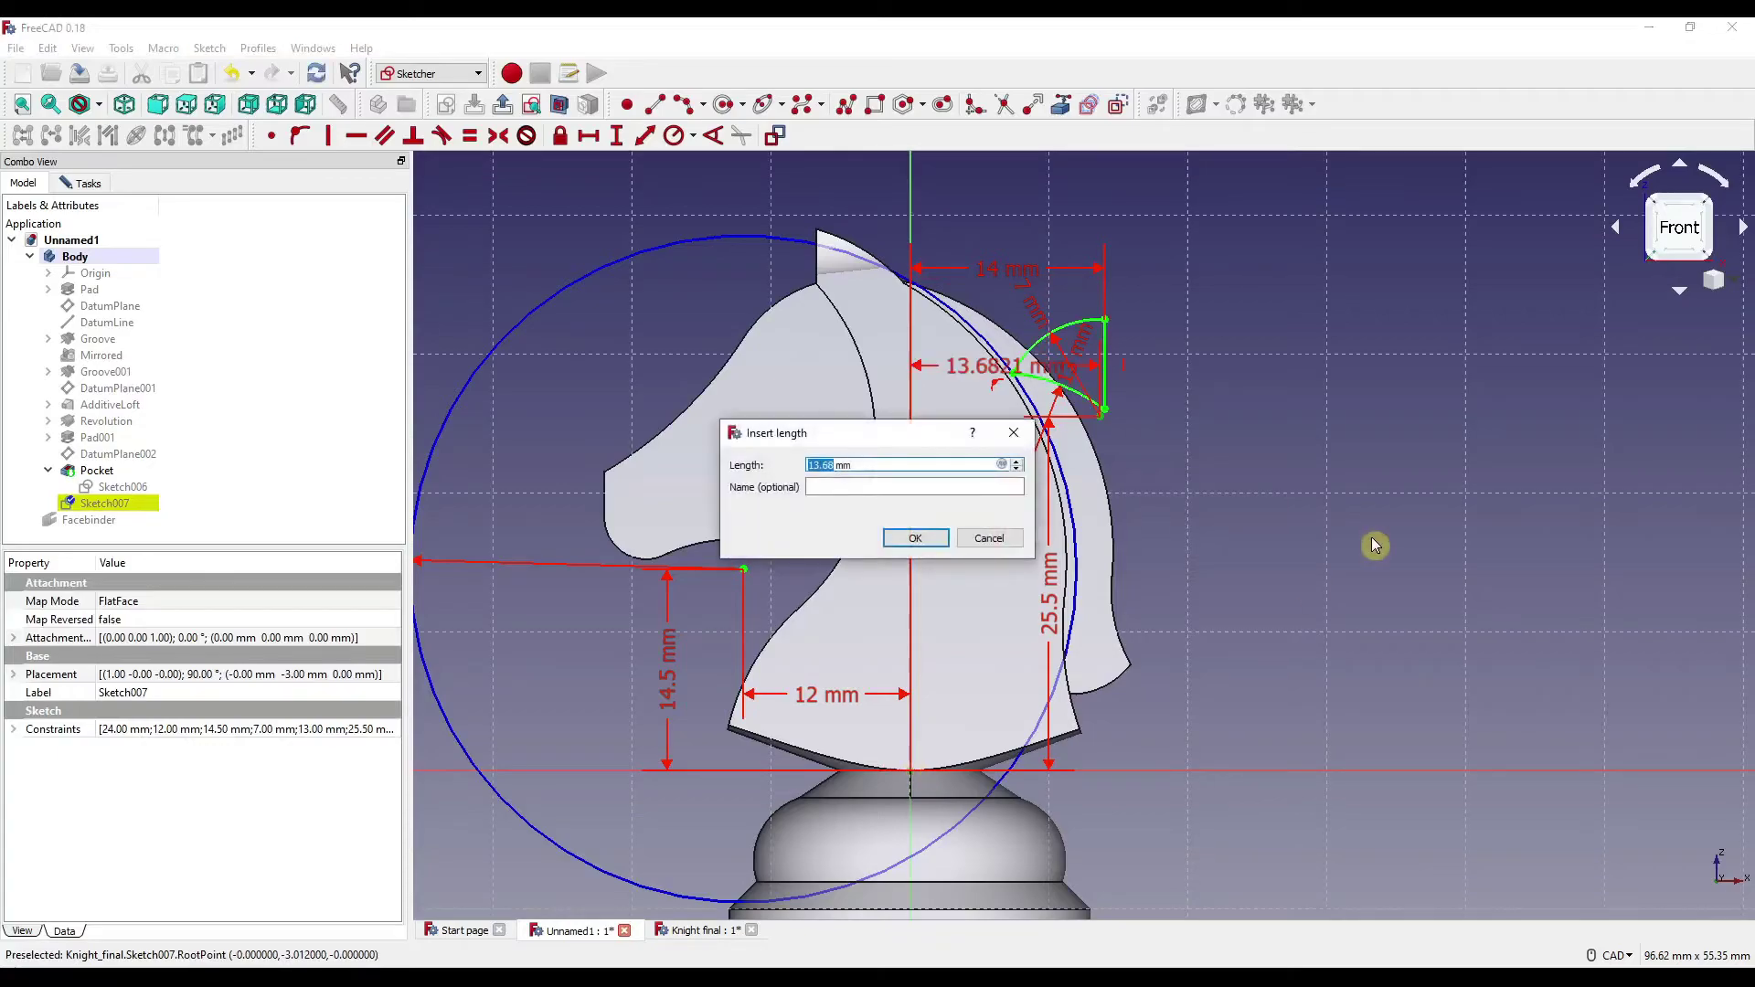
text(12)
key(Return)
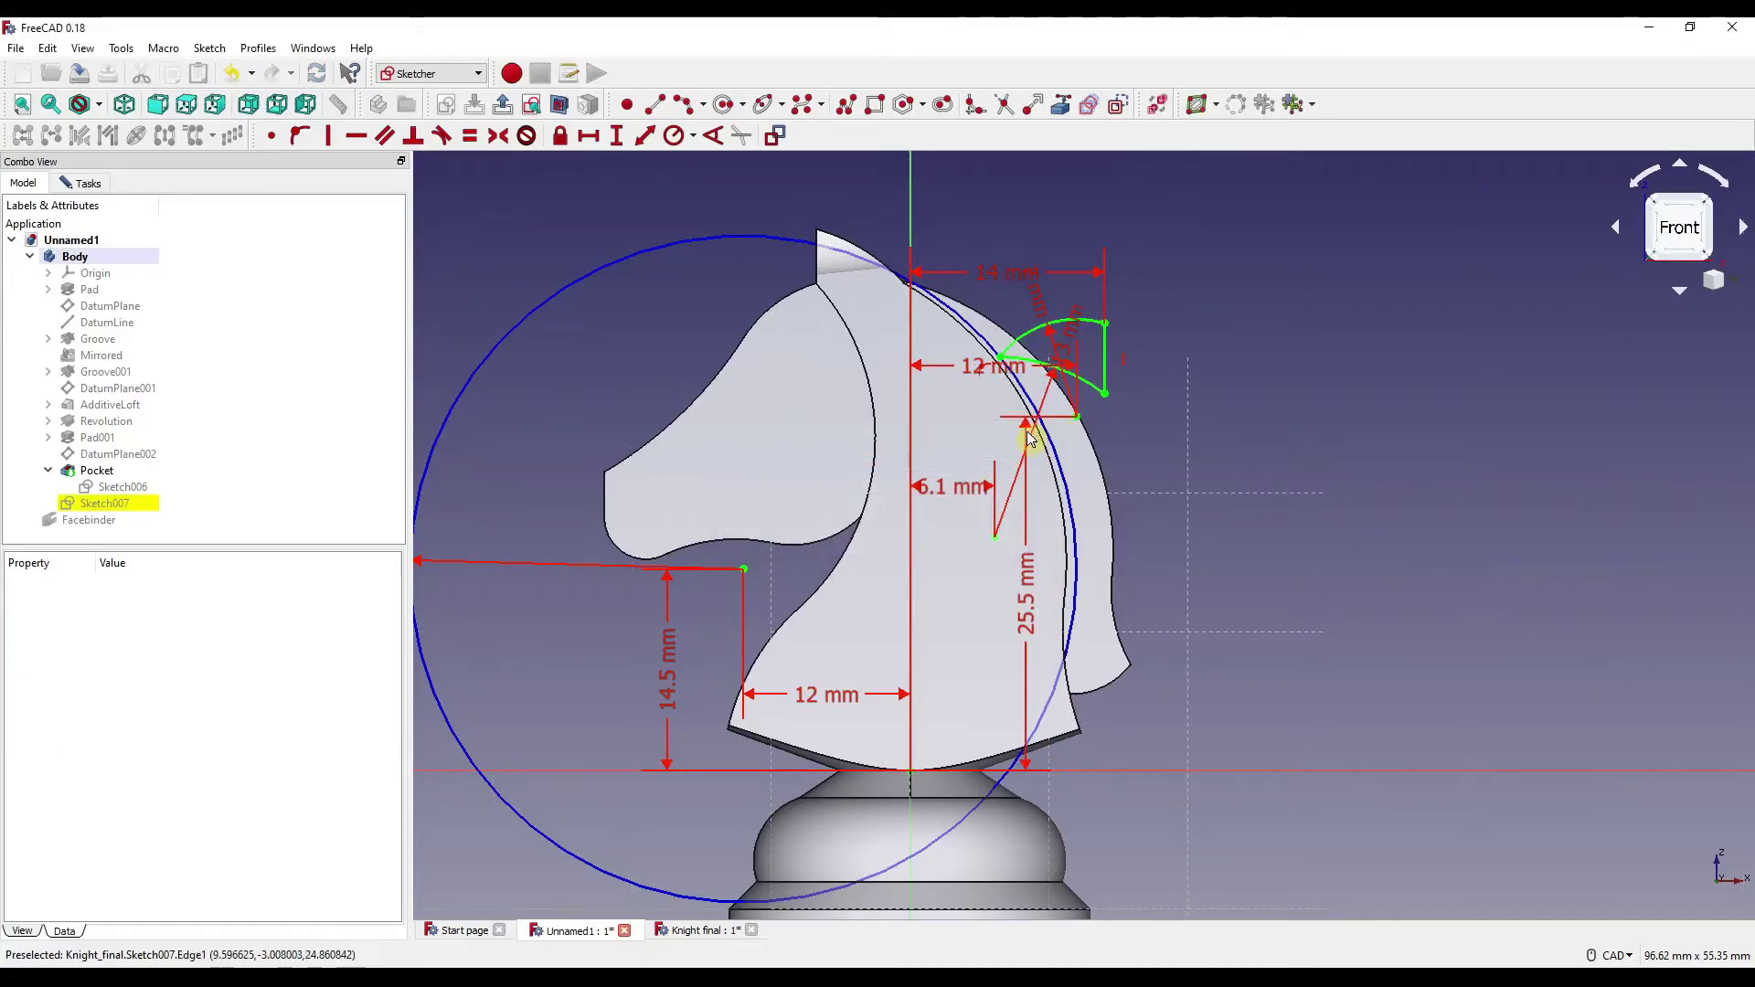
Check the dimensioned wedge profile against the mane and the construction circle, and close the sketch.
scroll(1029, 436, down, 2)
scroll(978, 399, up, 2)
scroll(1123, 363, up, 2)
scroll(957, 337, down, 3)
scroll(821, 384, up, 1)
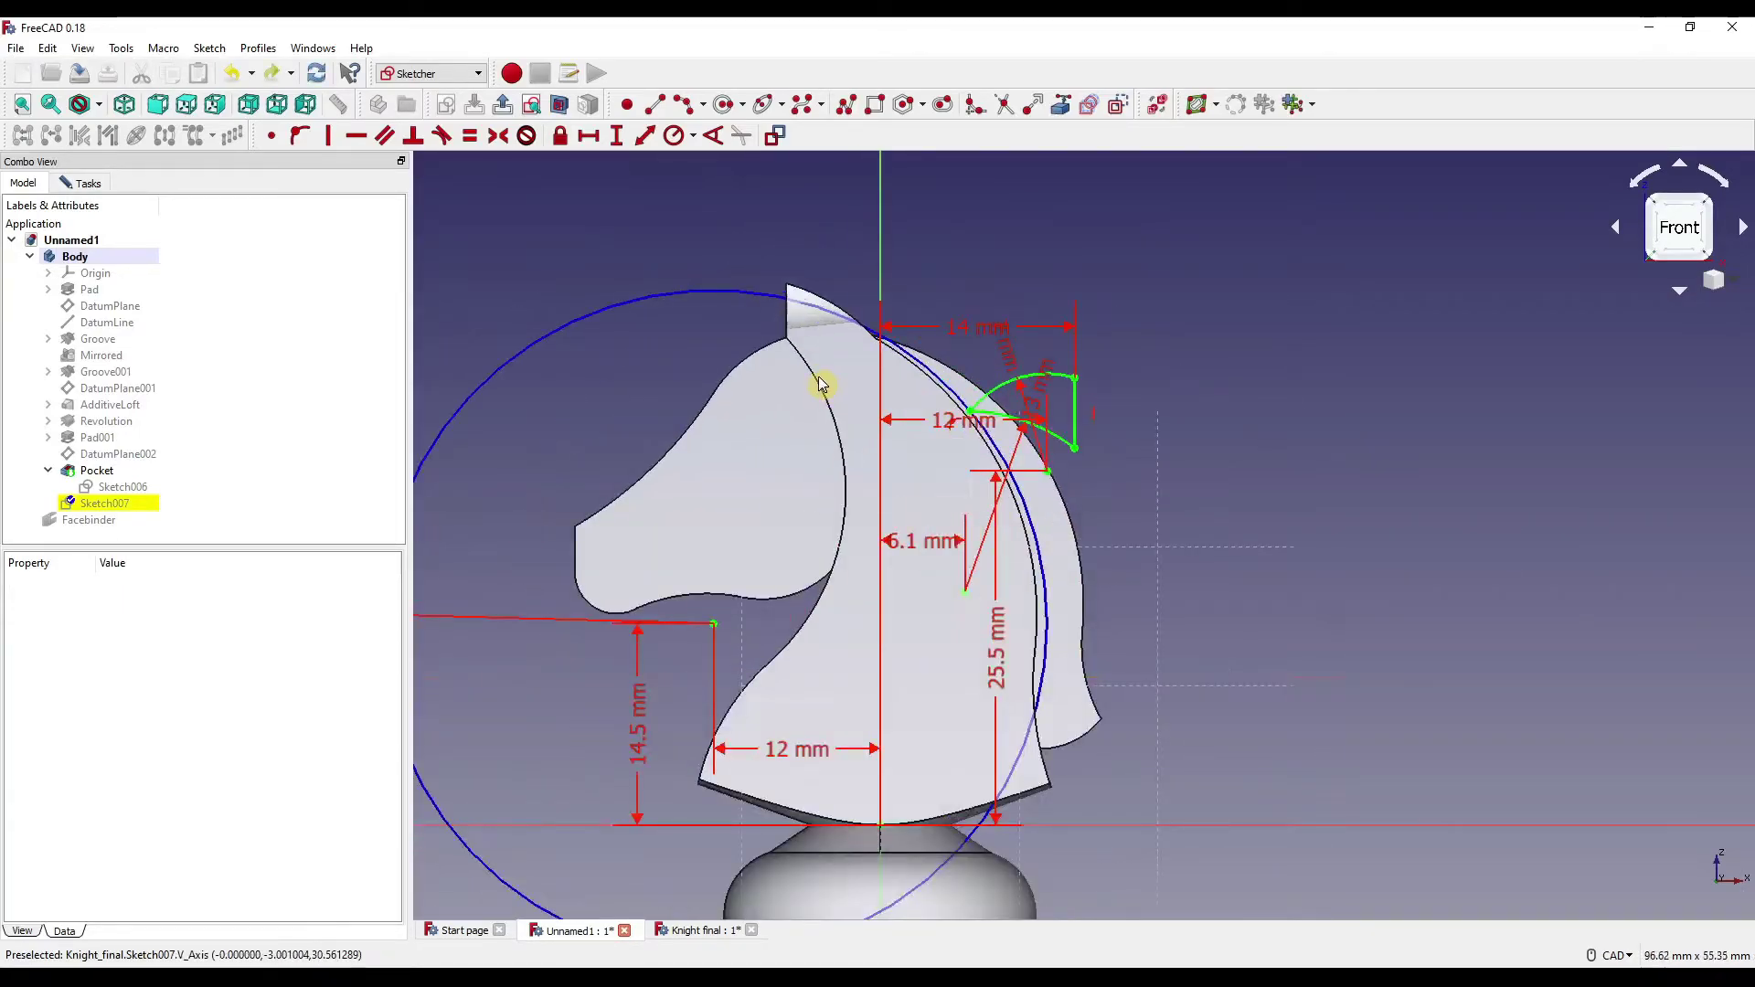
scroll(821, 384, up, 2)
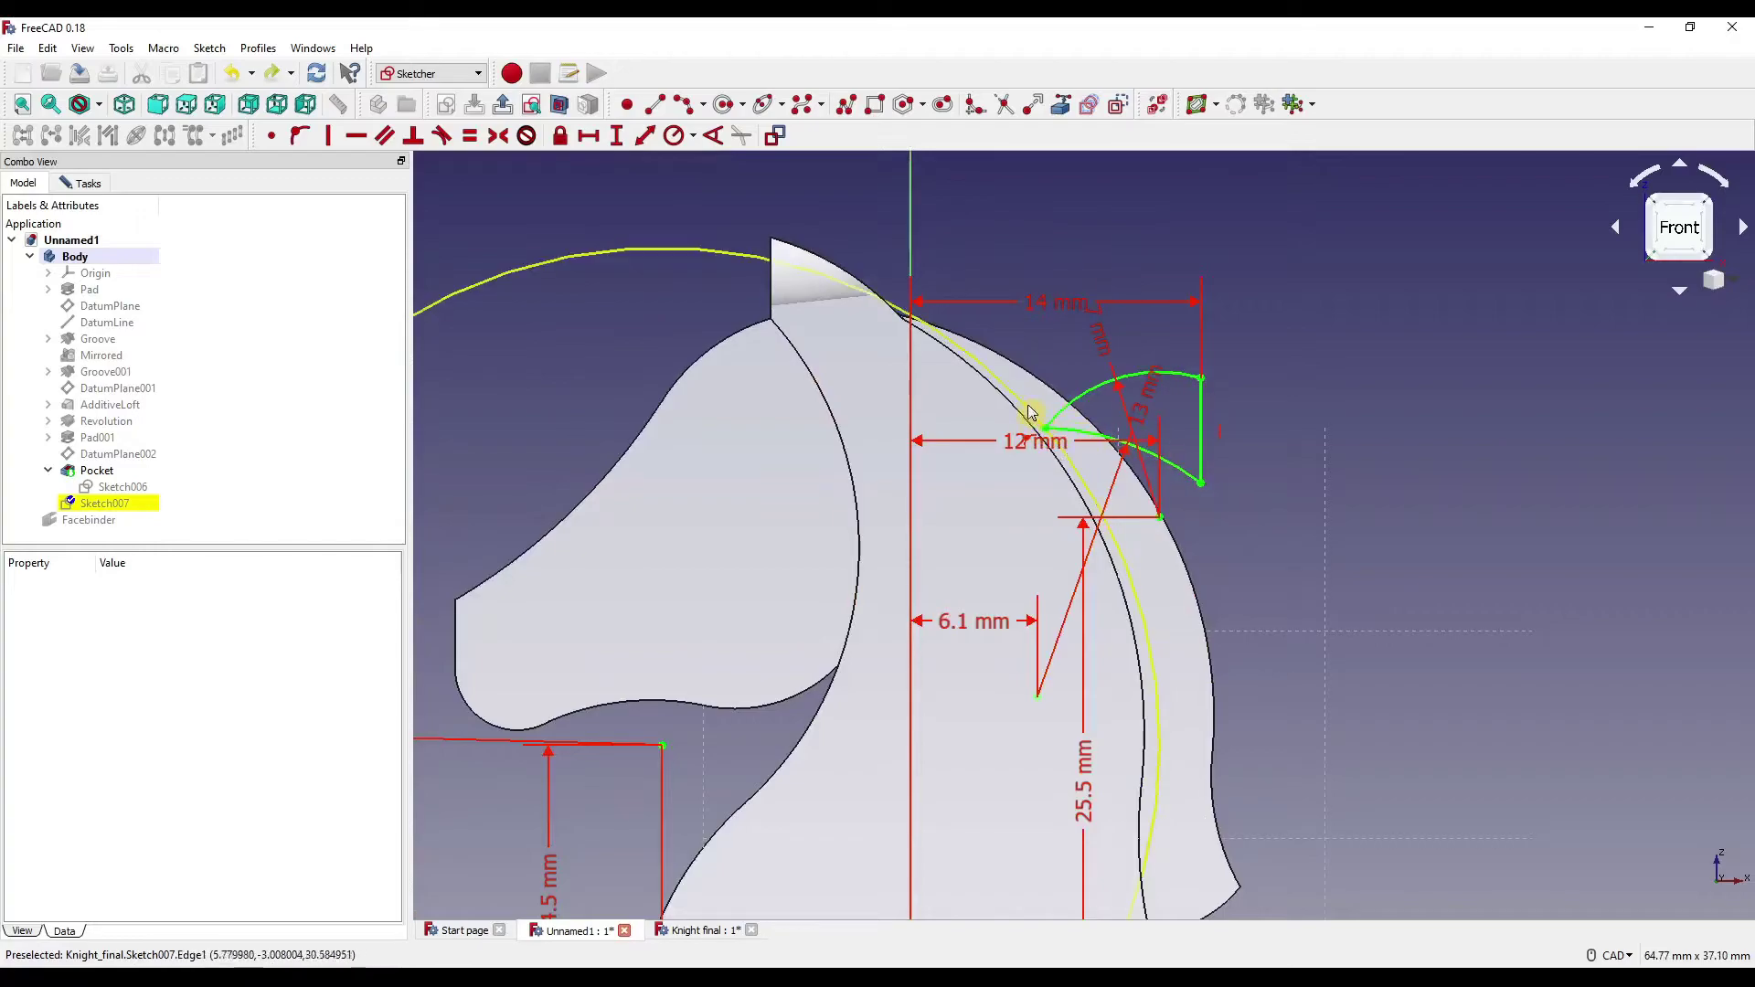
scroll(1143, 582, down, 3)
mouse_move(1147, 586)
middle_down()
mouse_move(1143, 544)
mouse_move(1124, 541)
middle_up()
click(69, 189)
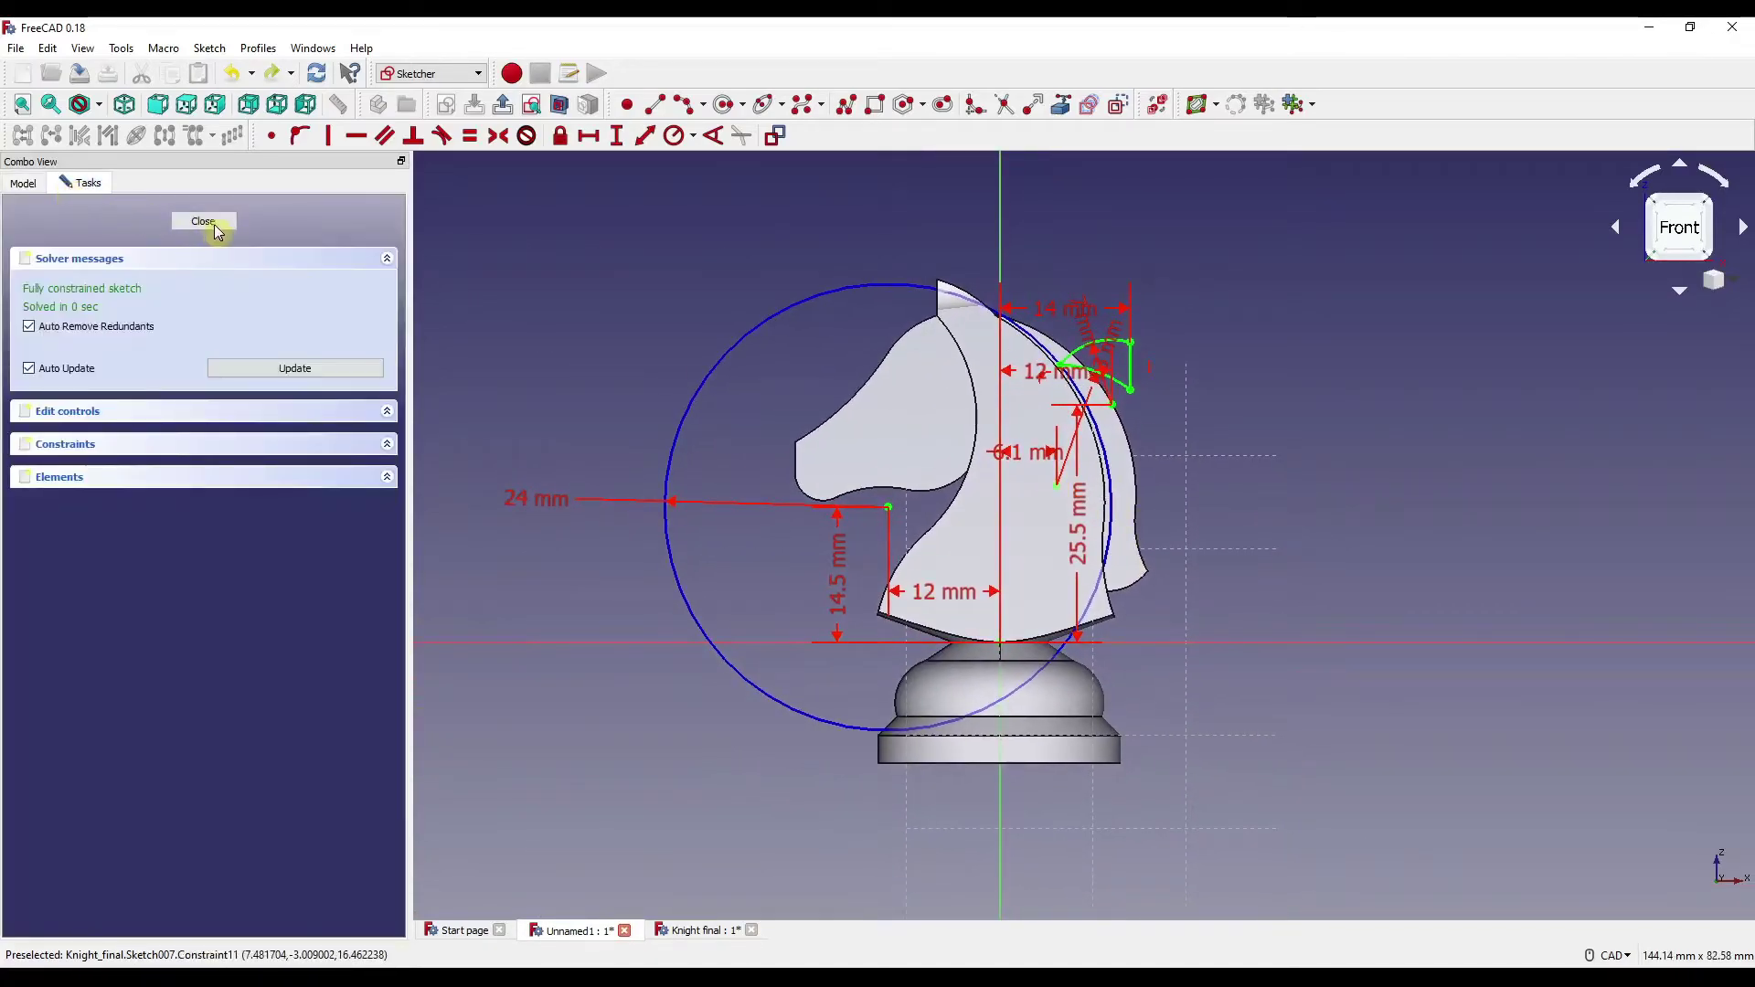
click(209, 222)
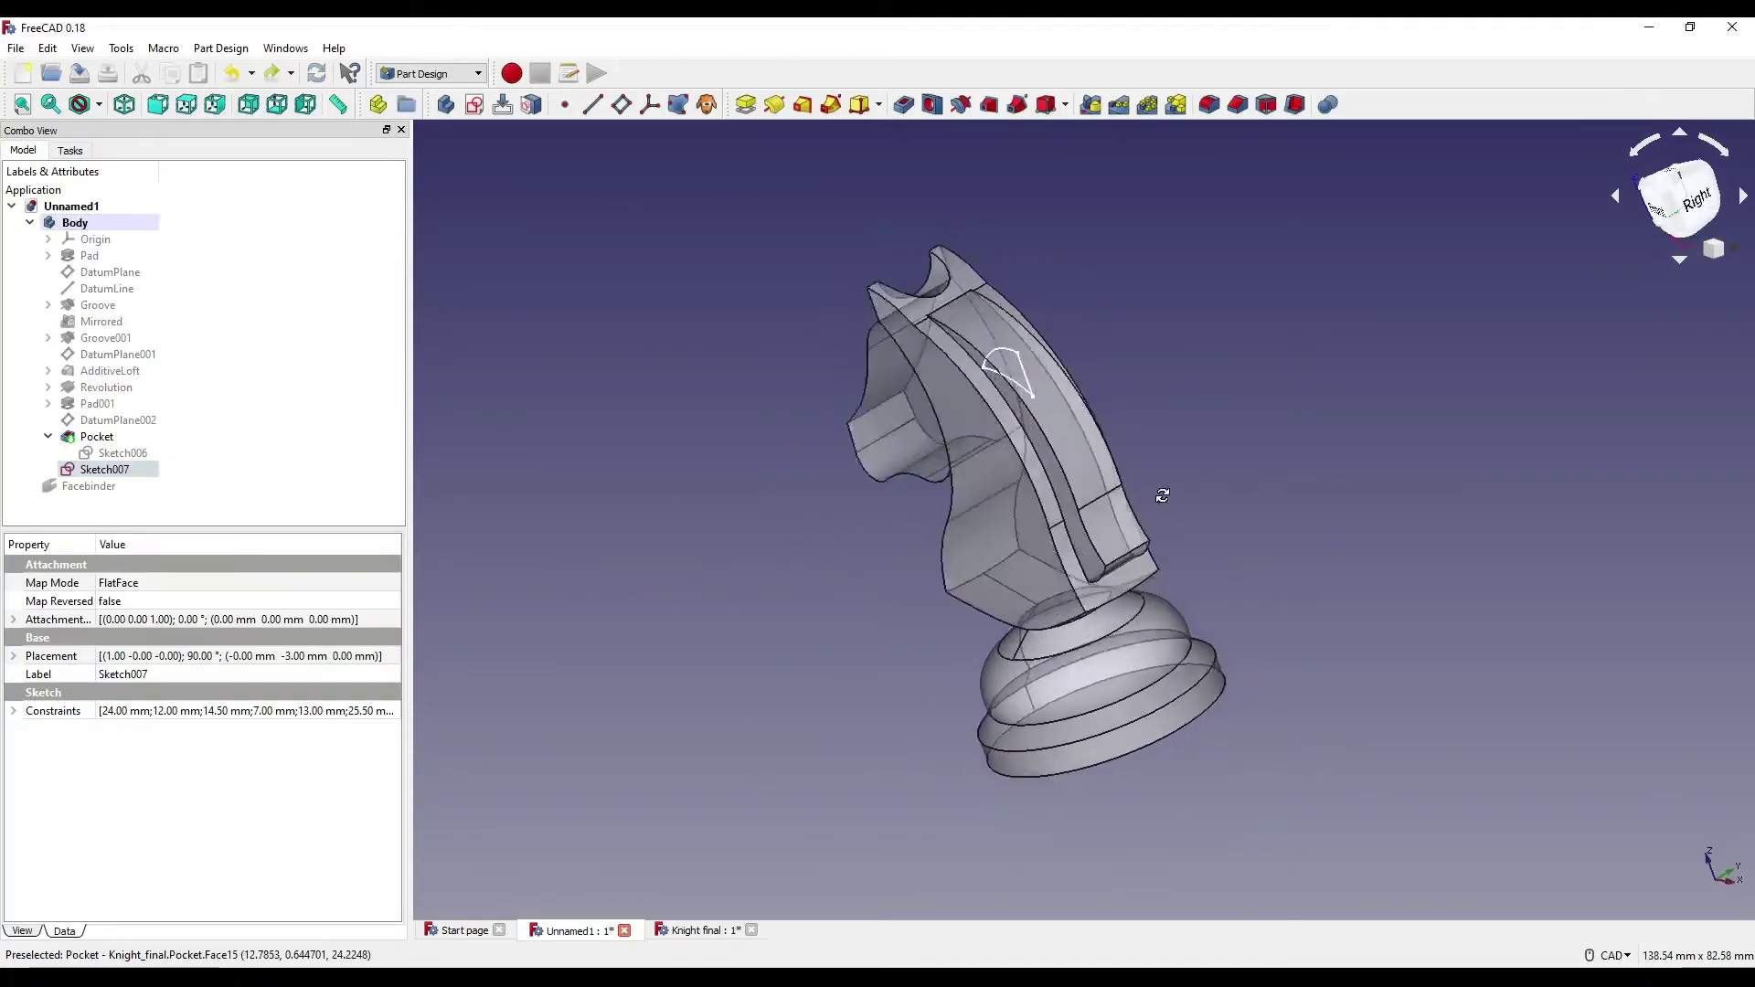
Cut the wedge profile out of the mane with a Pocket of type Through all.
click(904, 104)
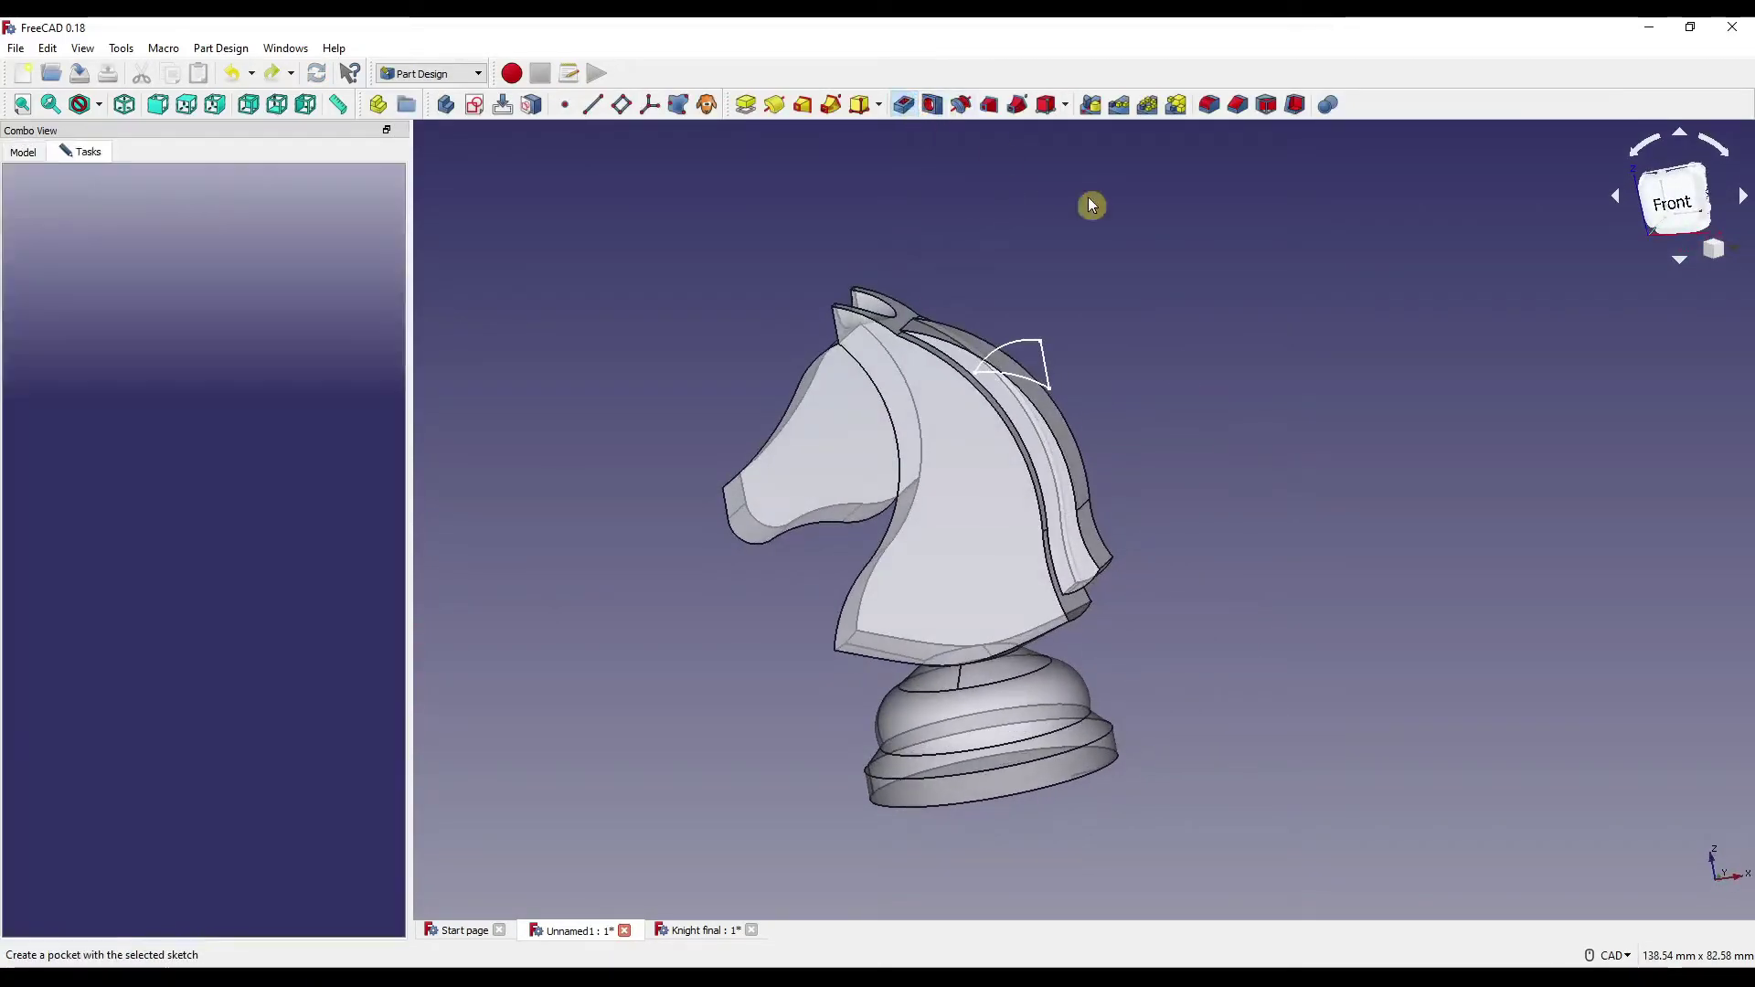
click(258, 265)
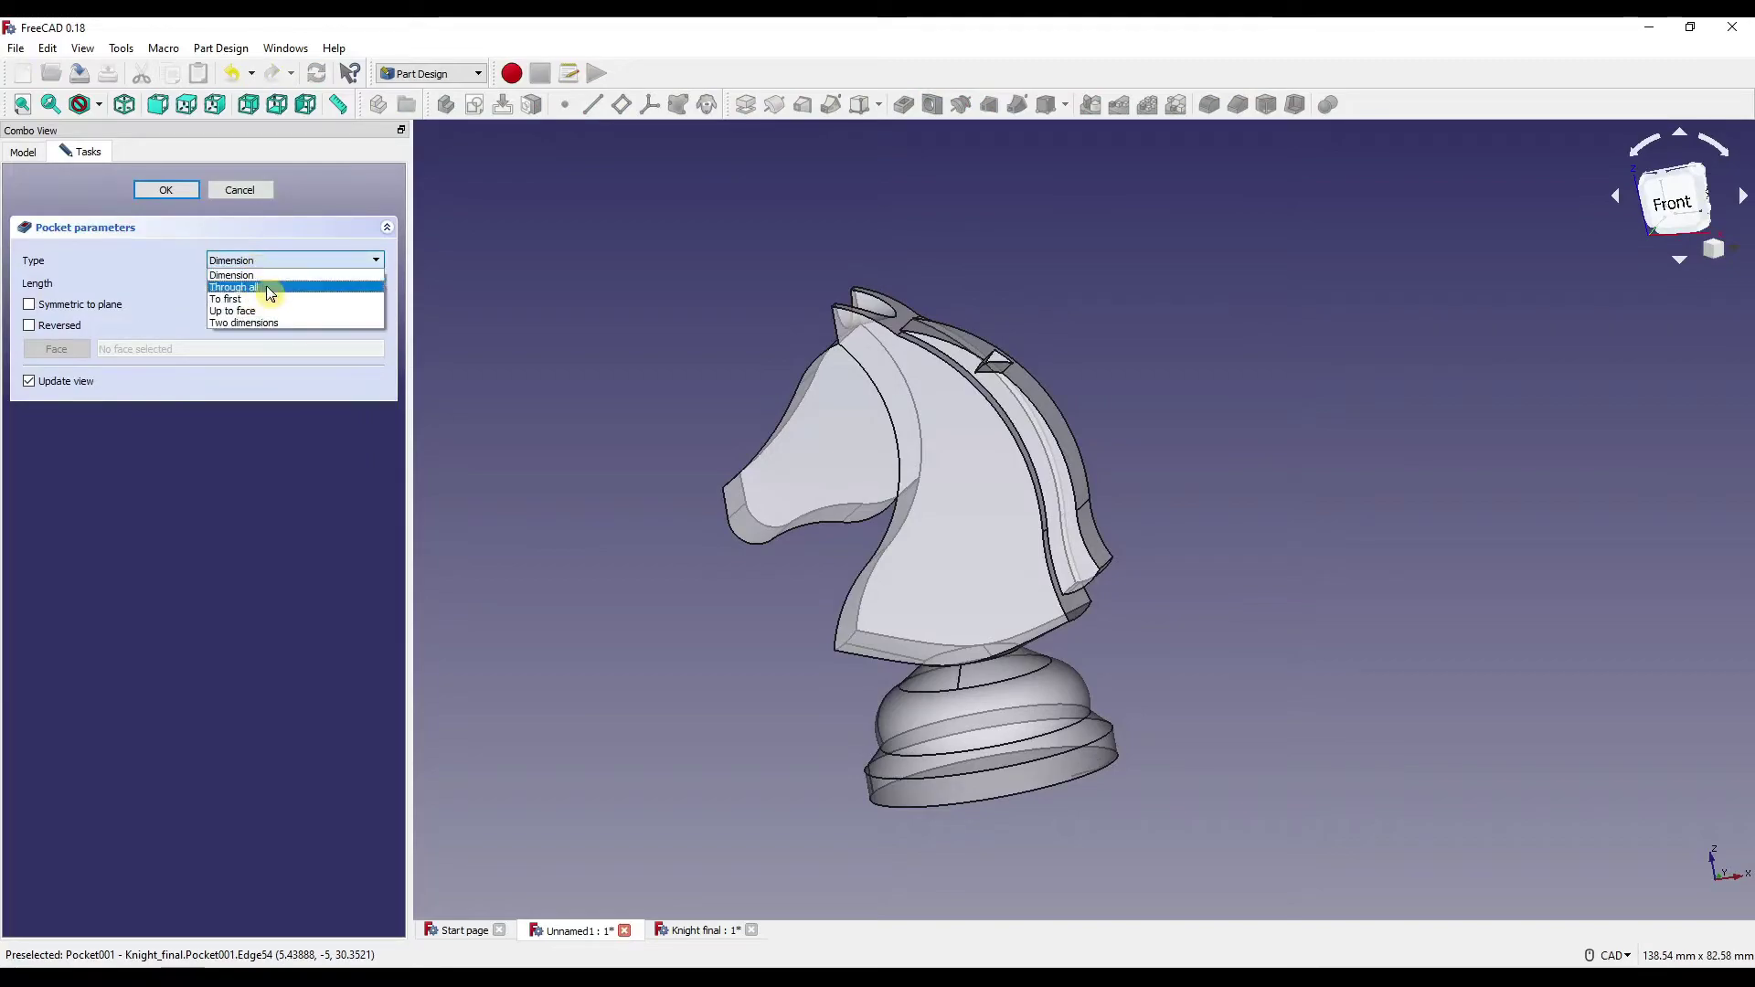
click(266, 286)
middle_drag(1254, 541, 1123, 561)
key(1)
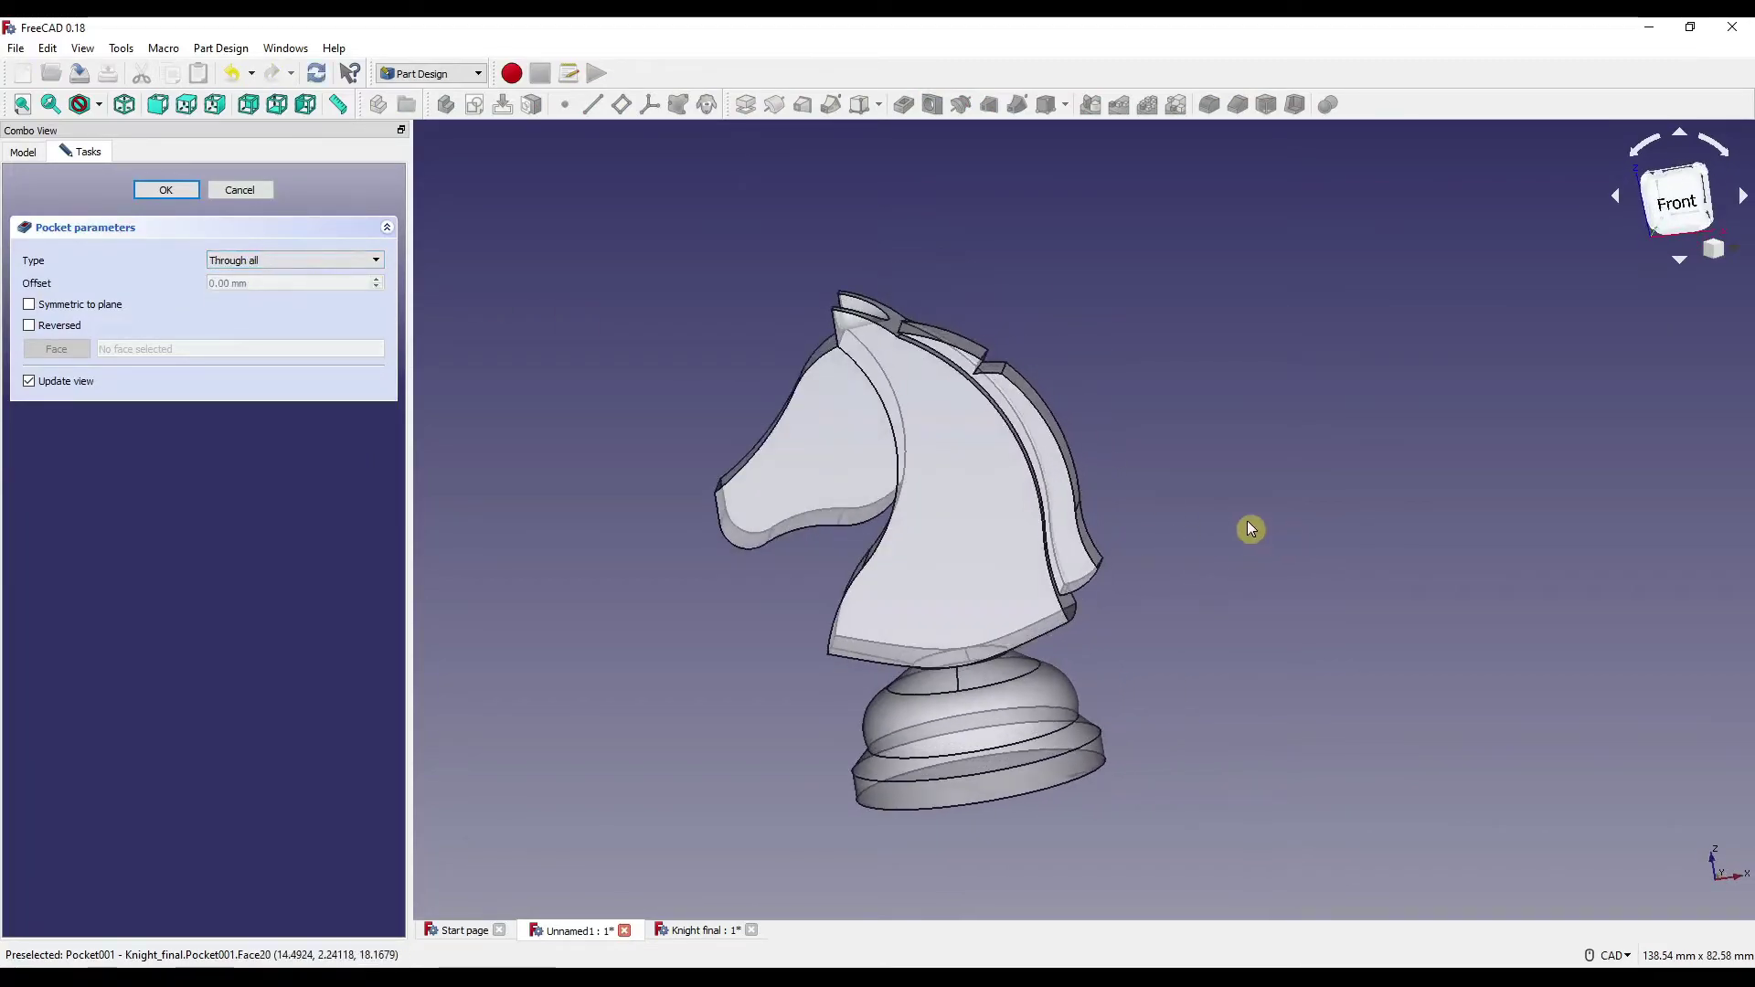
click(169, 189)
Create a datum line attached to the cylindrical face of the knight's base as its 1st principal axis.
key(0)
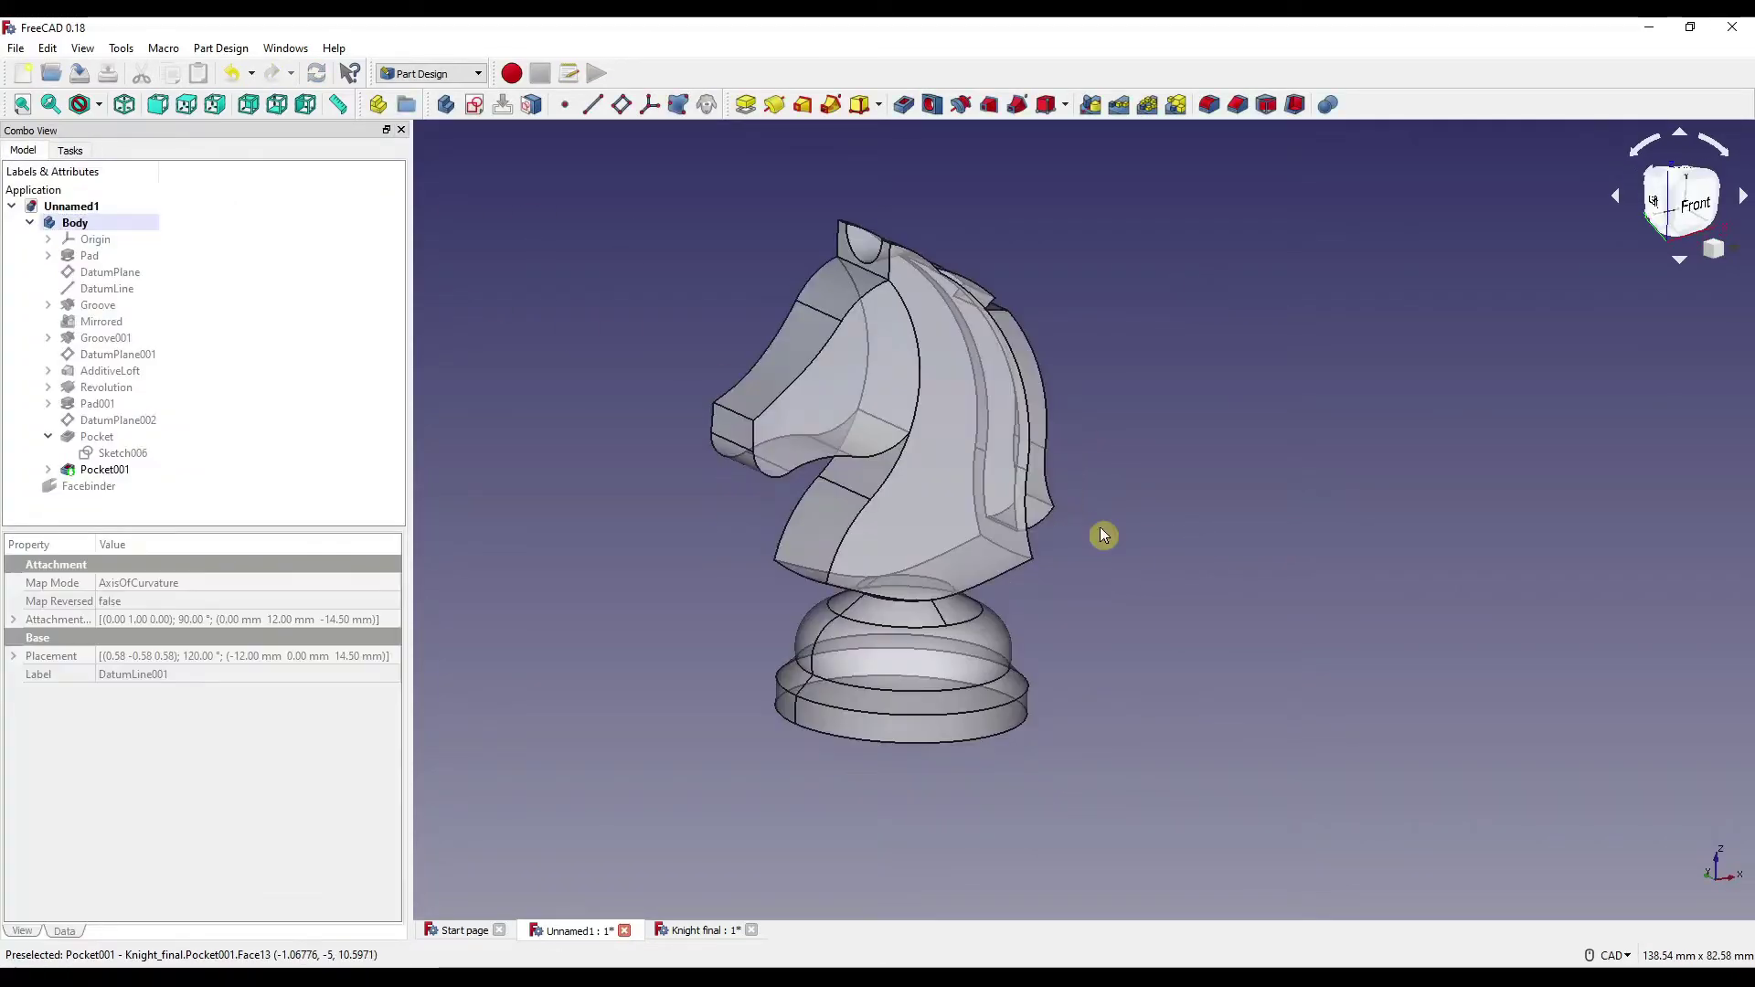
click(591, 106)
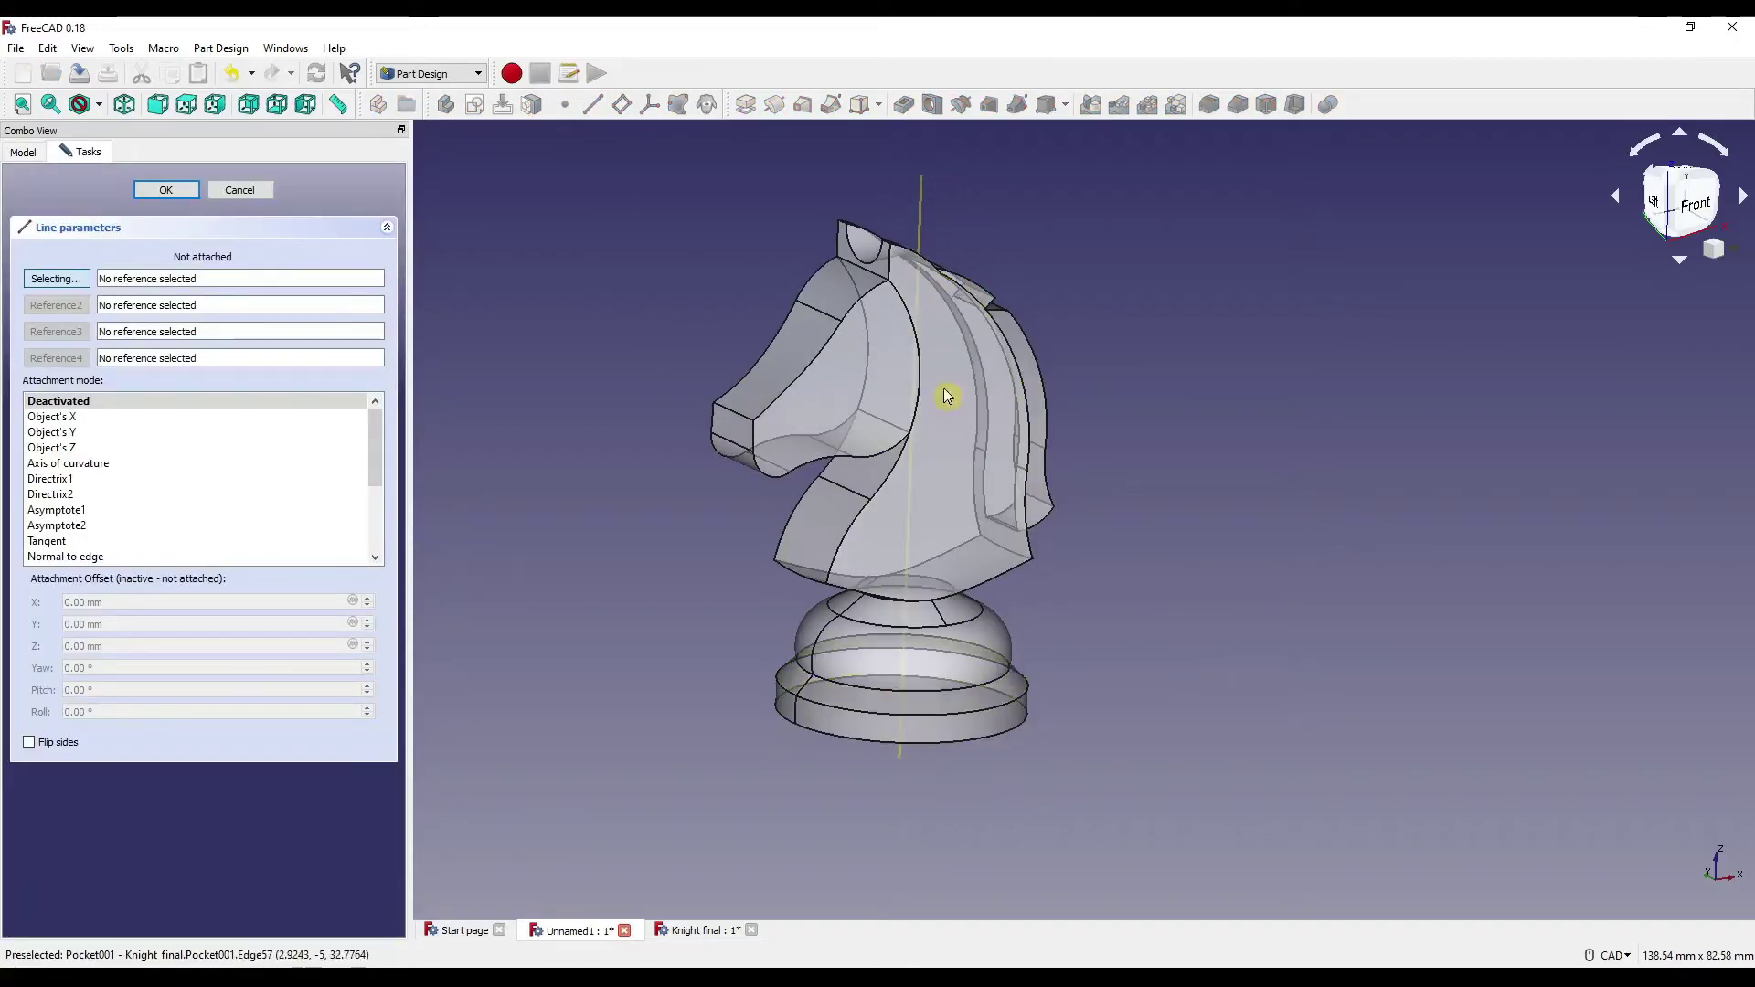
mouse_move(1165, 580)
middle_down()
mouse_move(1167, 460)
mouse_move(1171, 551)
middle_up()
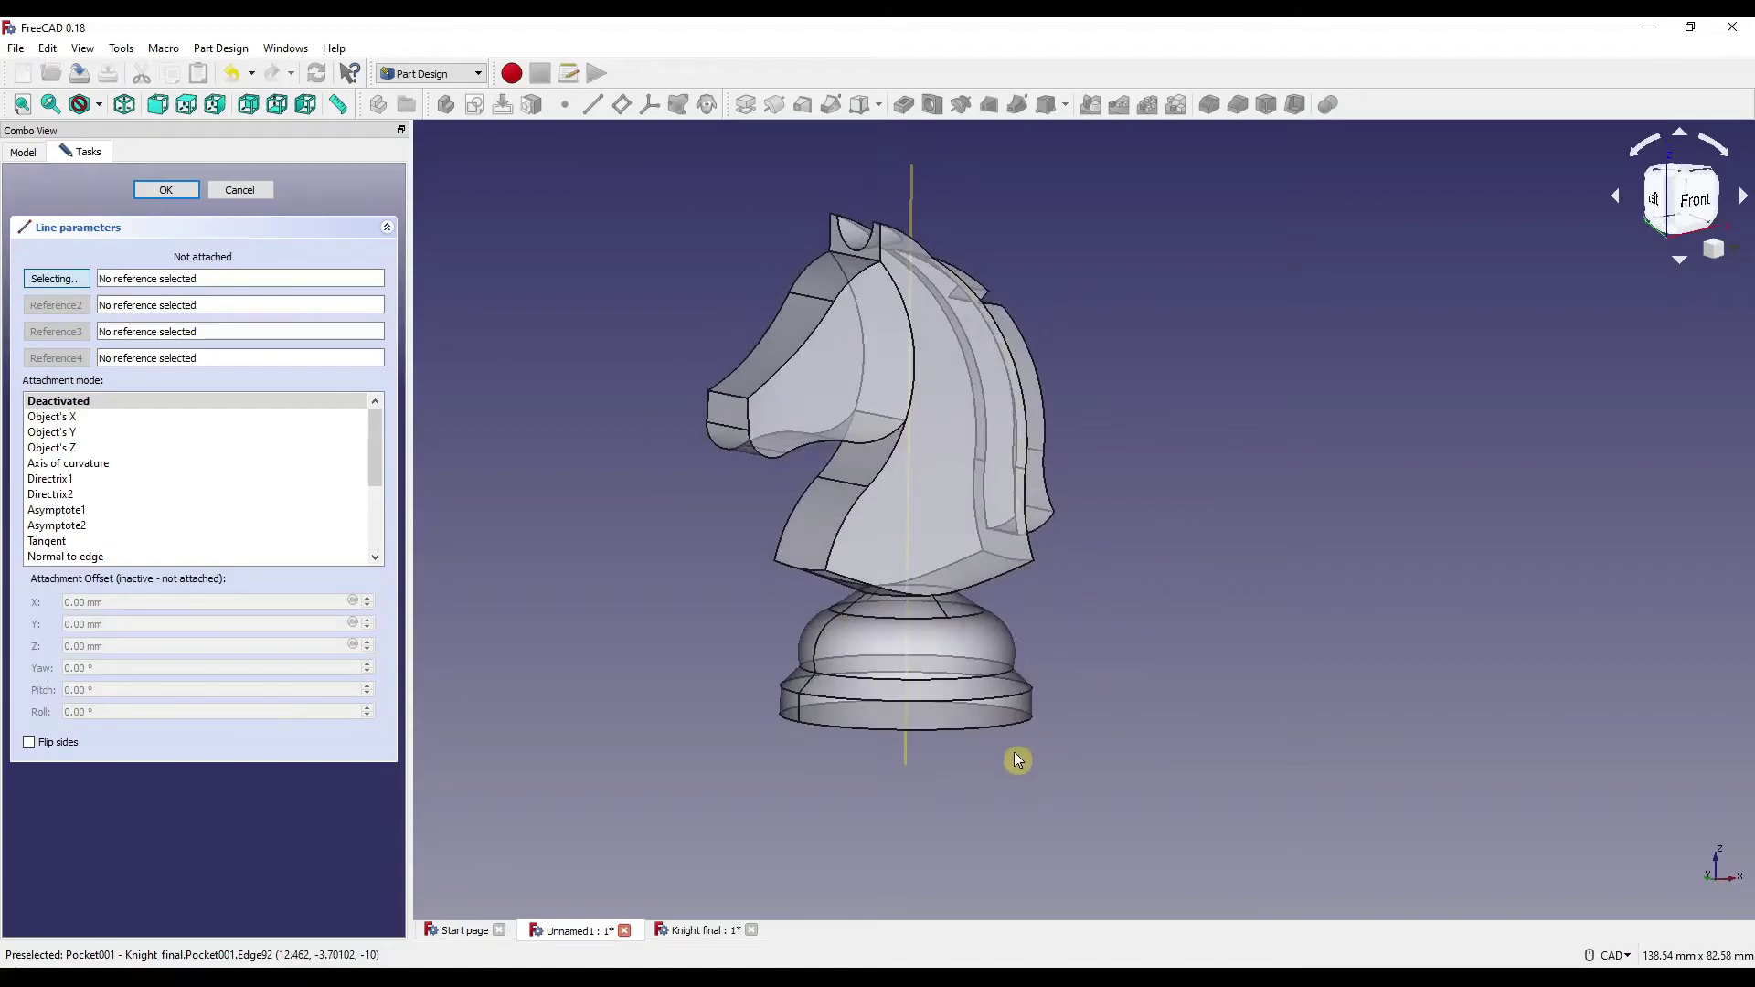
click(970, 724)
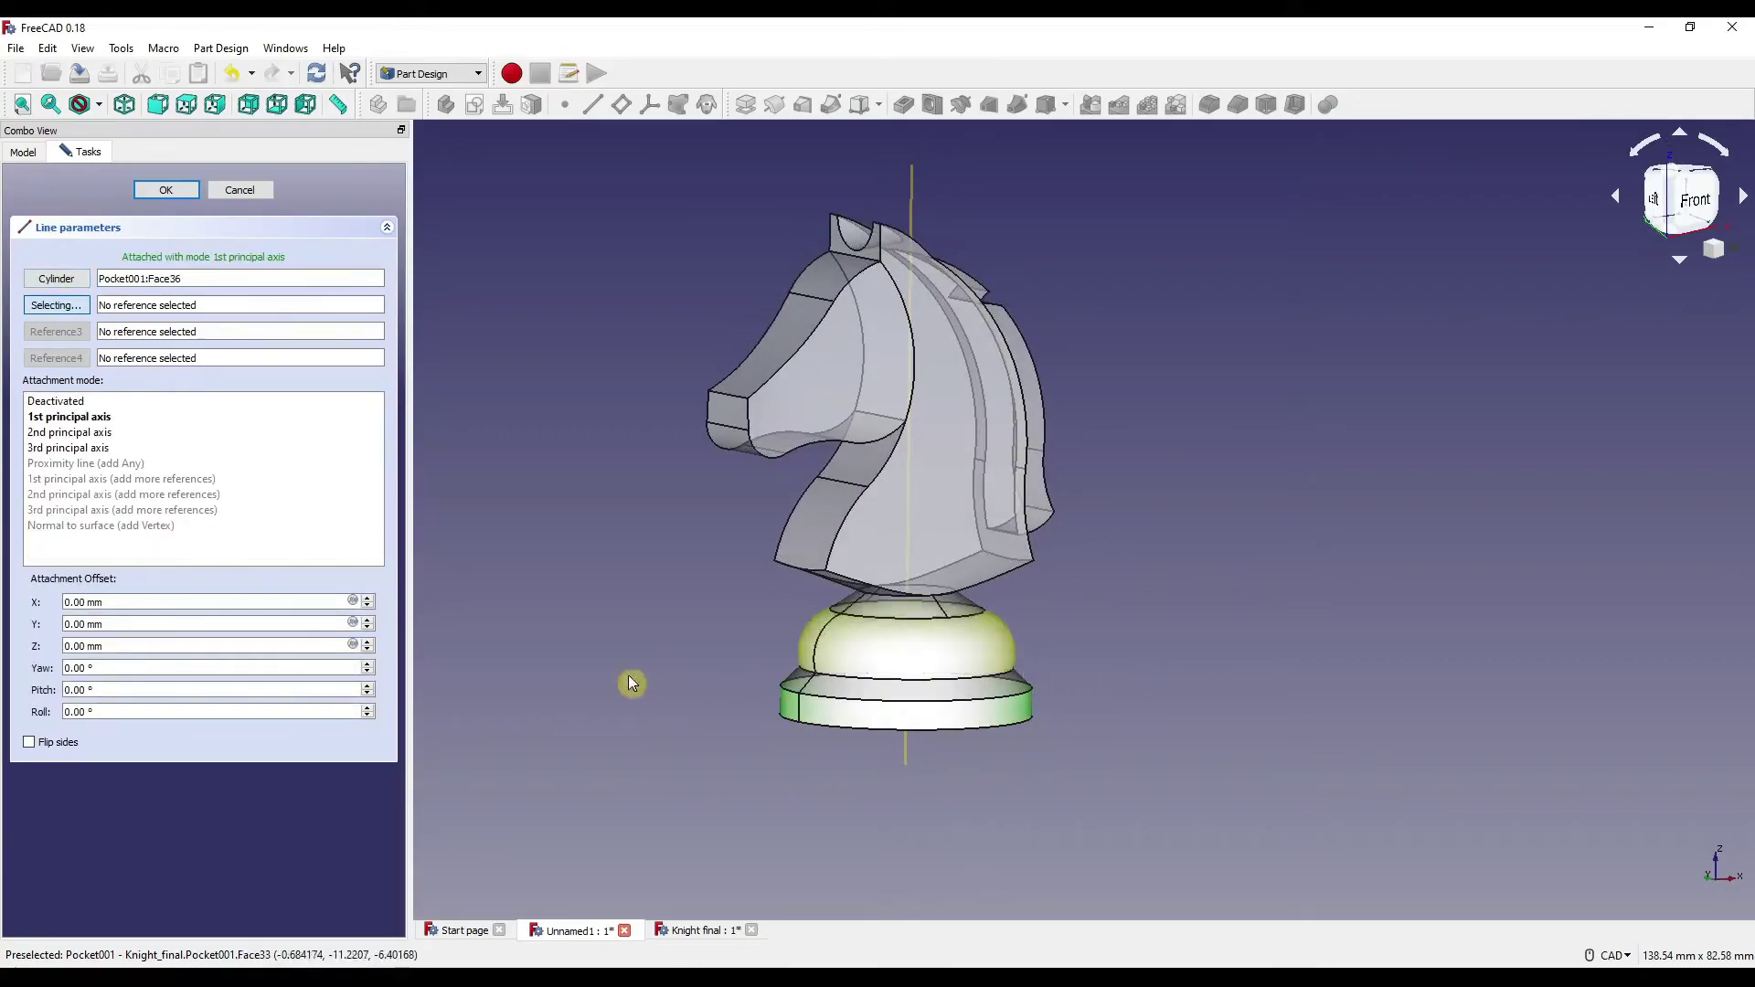
Give the datum line a 90° roll with attachment offsets of -12 mm in X and 14.5 mm in Z, and accept it.
text(90)
mouse_move(1191, 576)
middle_down()
mouse_move(1399, 612)
mouse_move(1207, 596)
middle_up()
double_click(80, 602)
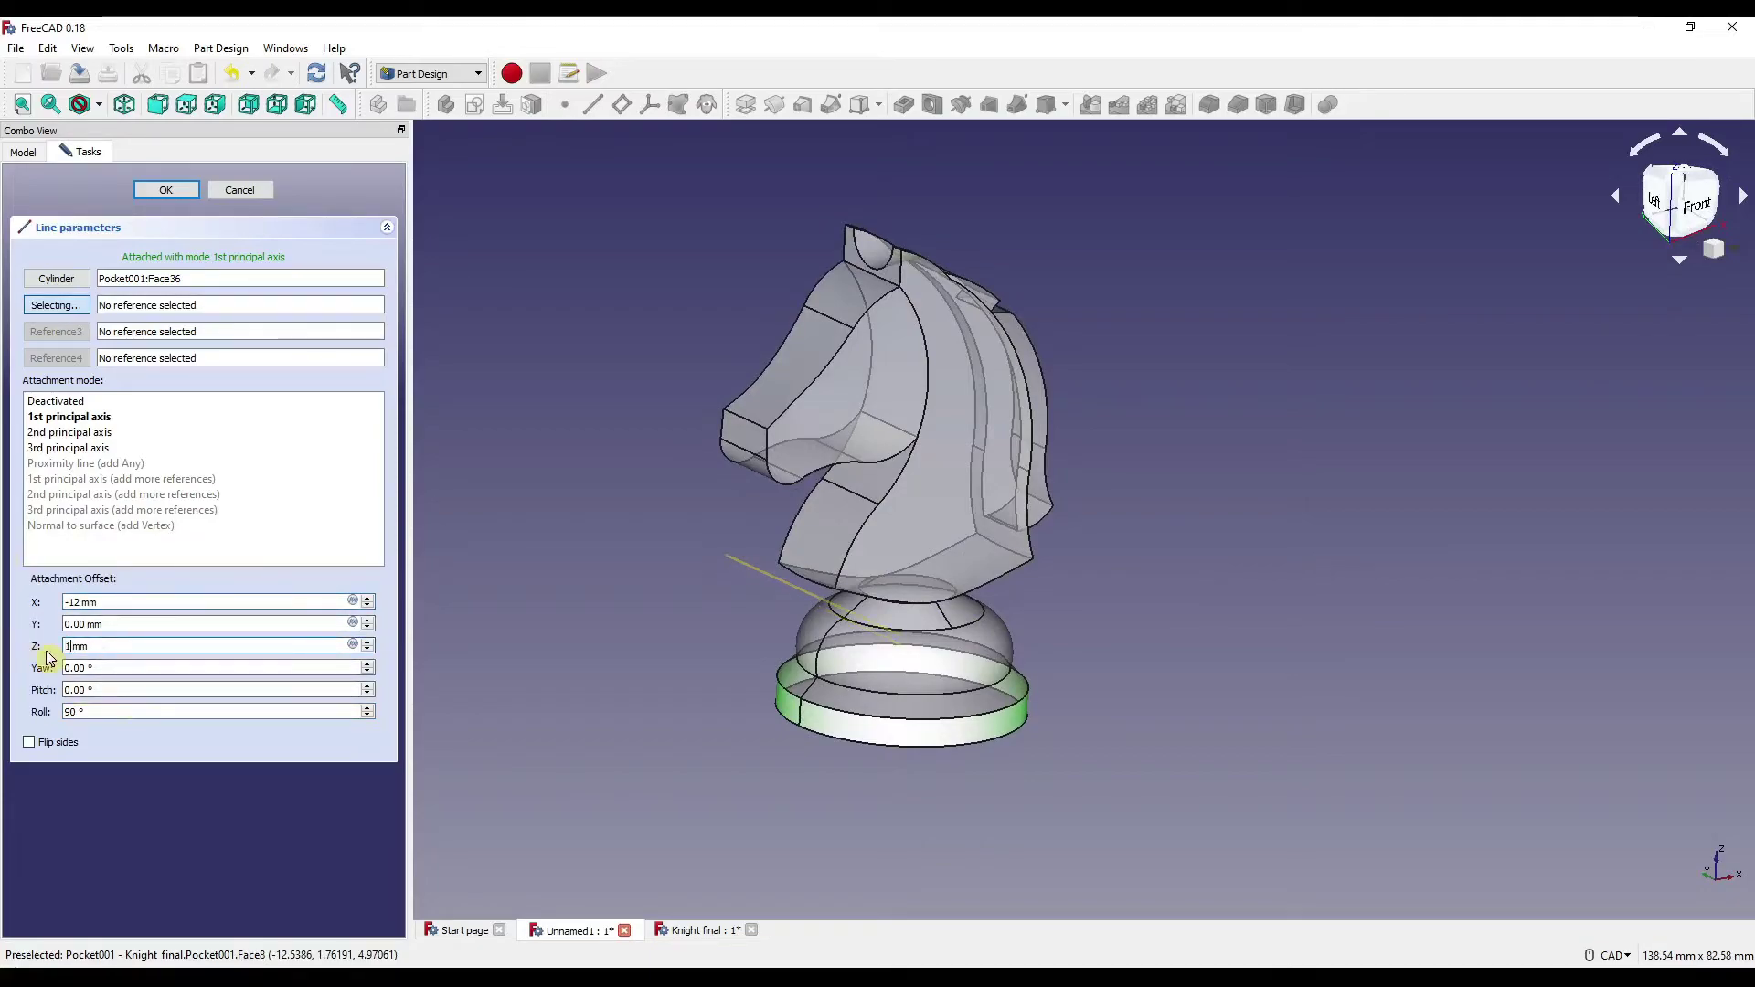
middle_drag(1218, 619, 1160, 533)
scroll(781, 436, up, 5)
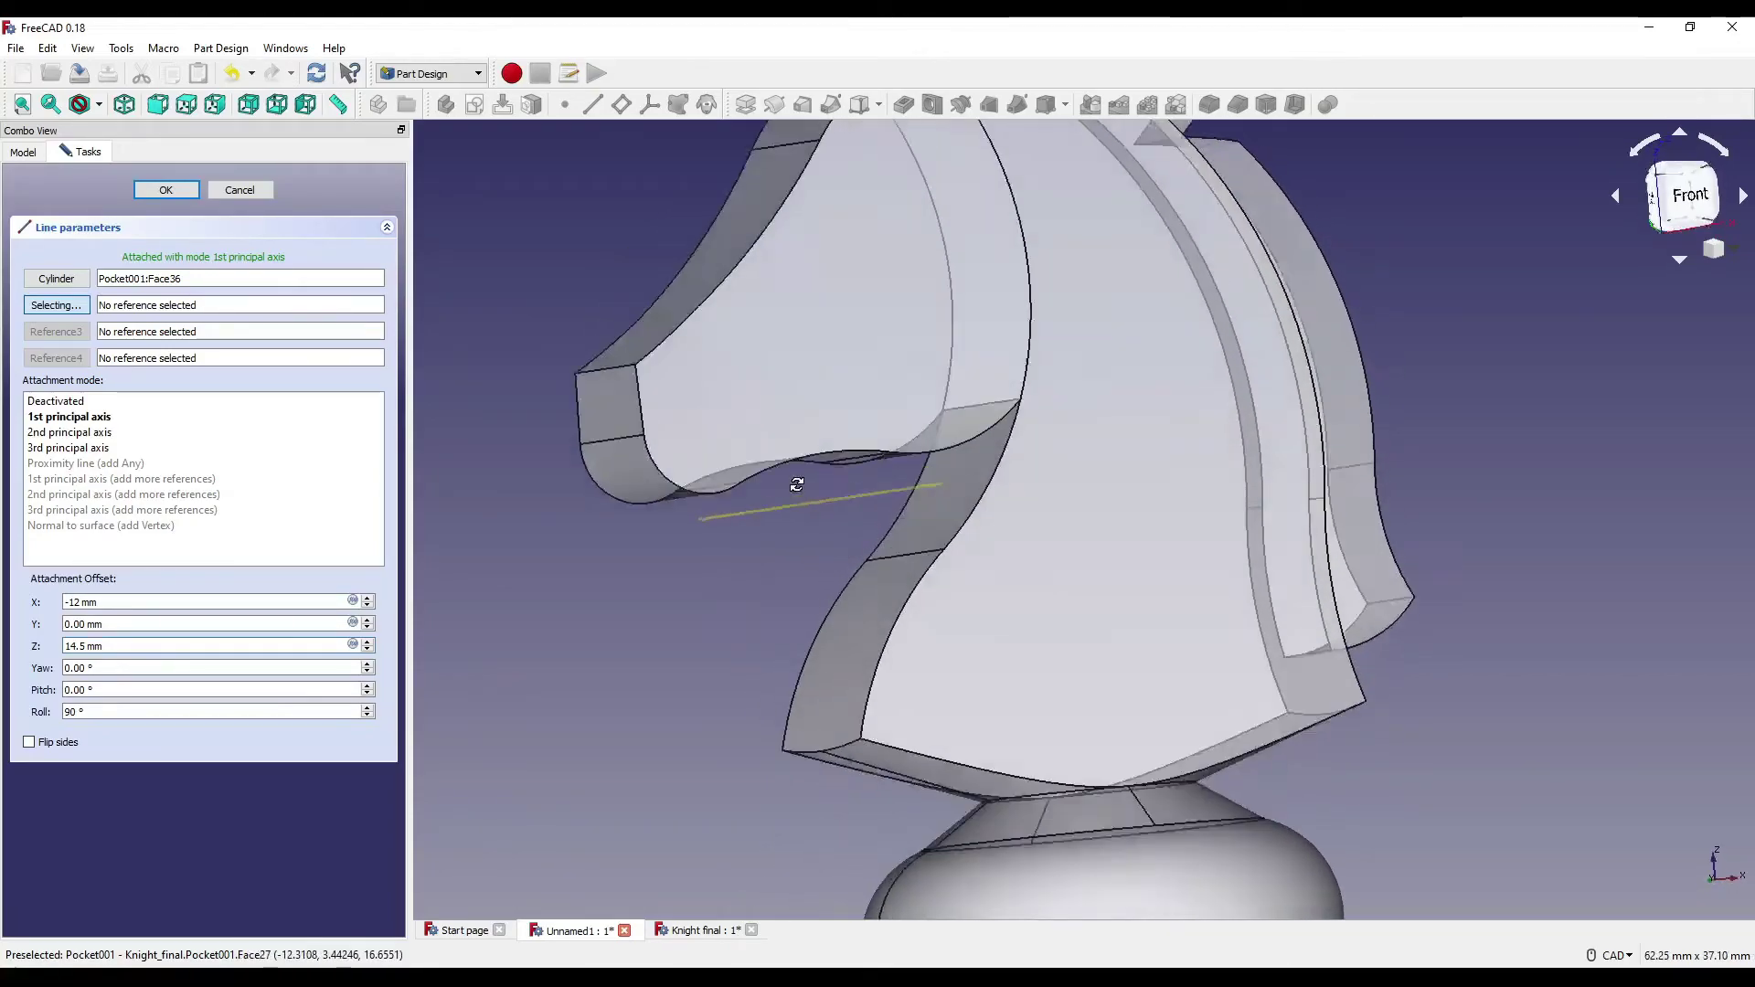
mouse_move(805, 512)
middle_down()
mouse_move(848, 549)
mouse_move(823, 530)
middle_up()
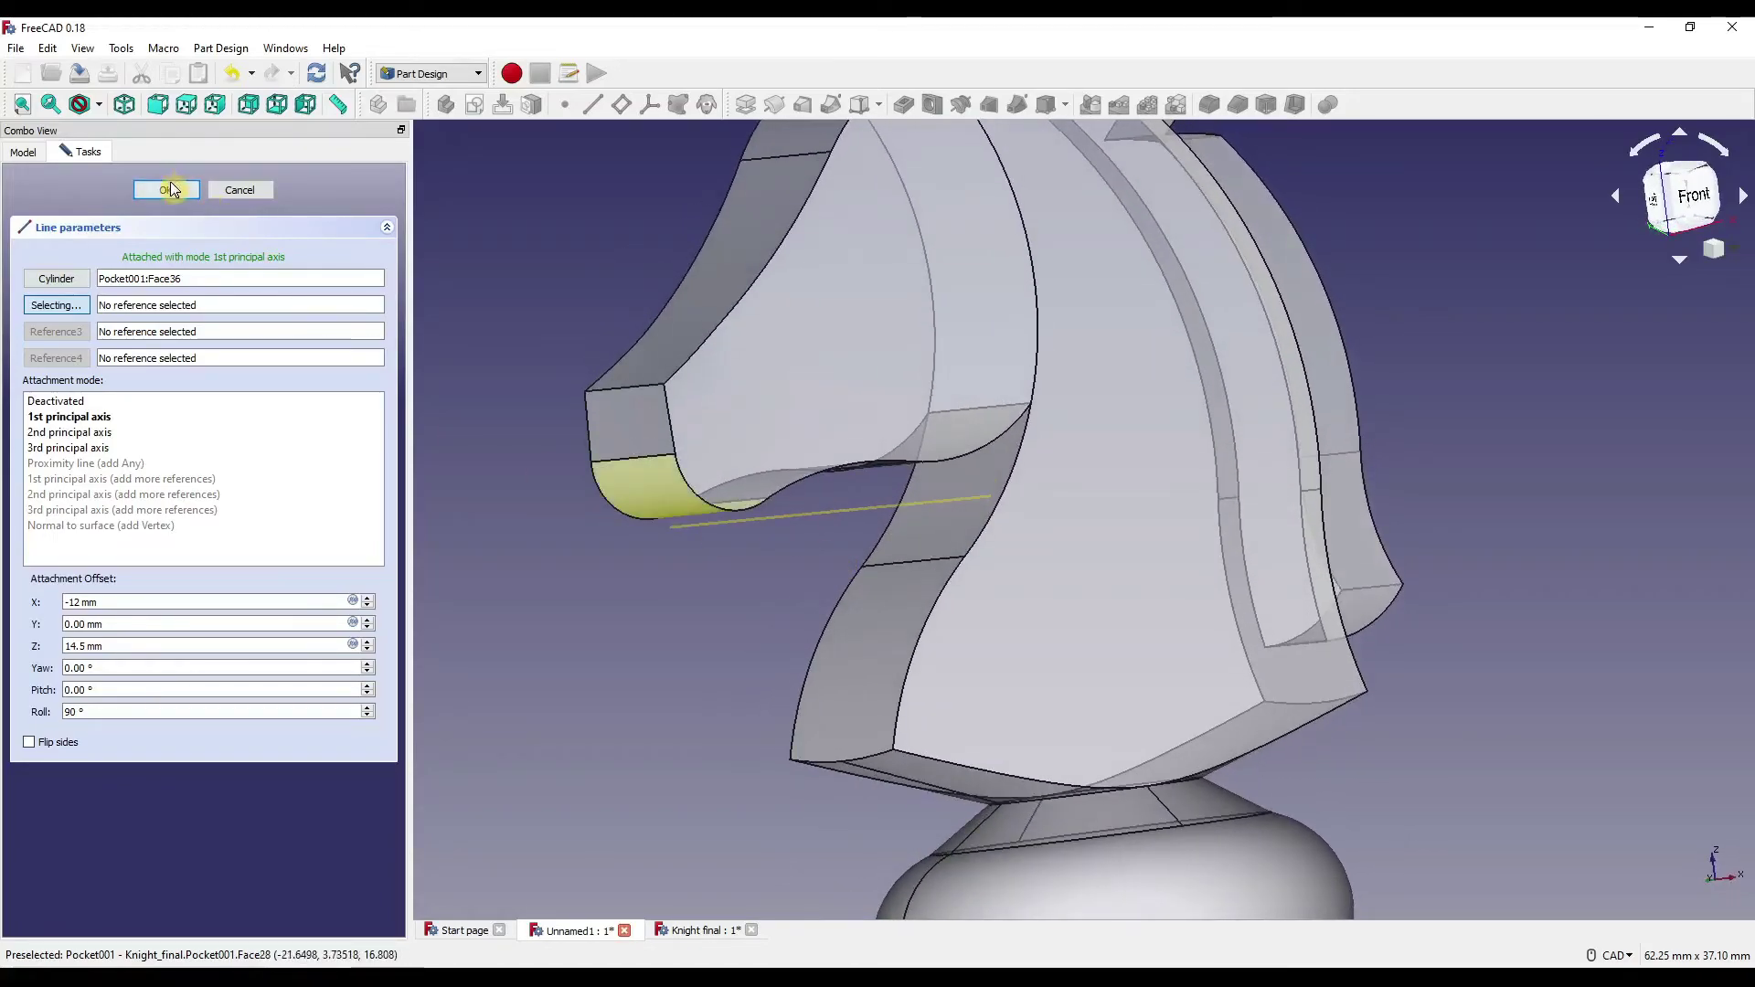
click(170, 190)
Start a polar pattern of the mane's wedge pocket, using the new datum line below the muzzle as its axis.
scroll(646, 341, down, 5)
middle_drag(646, 341, 1129, 454)
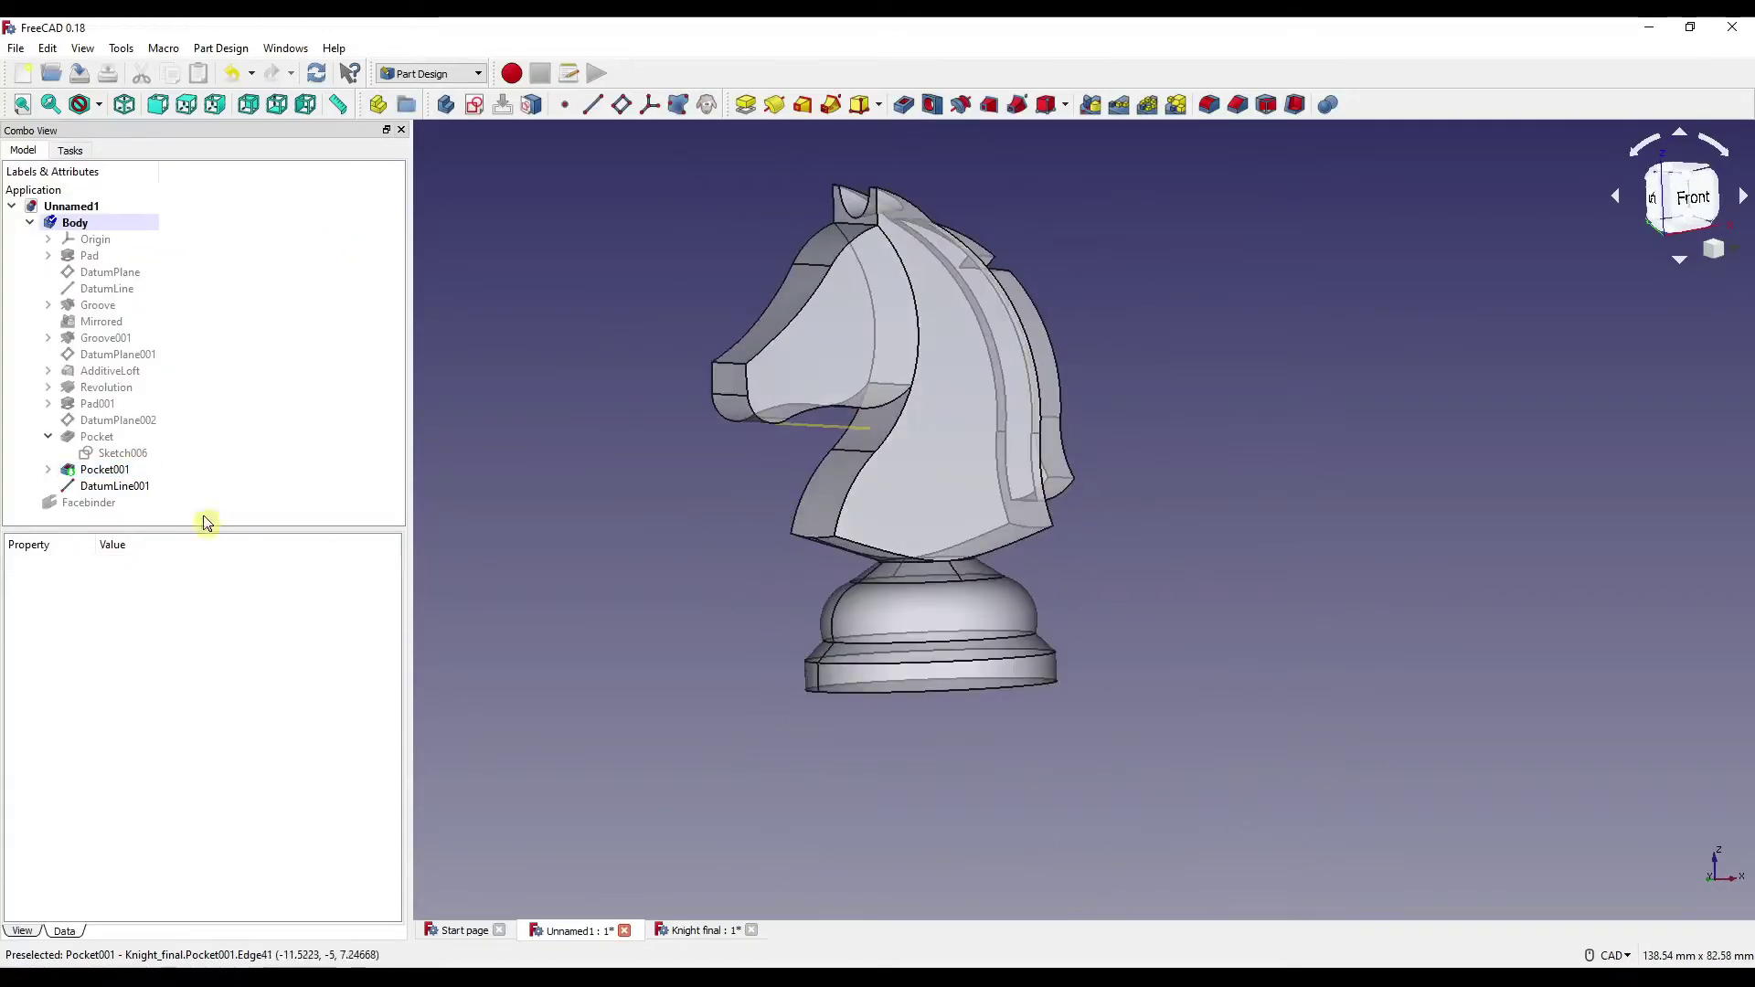
click(110, 470)
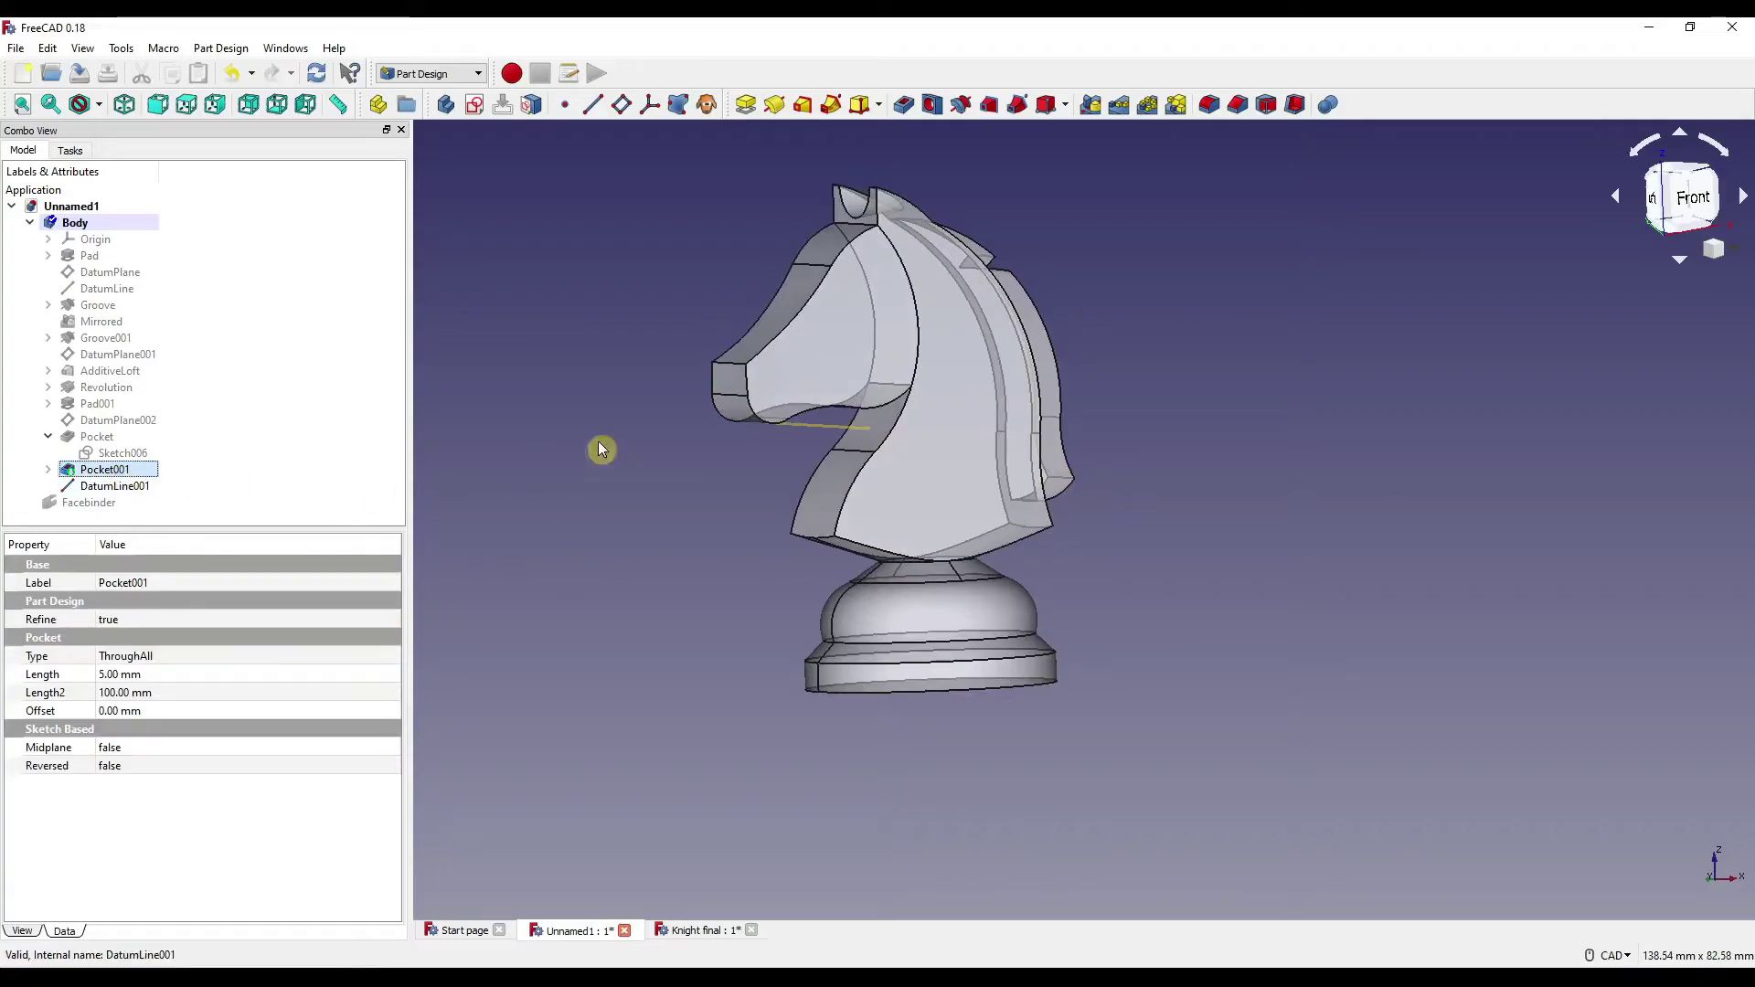
click(1149, 104)
click(288, 568)
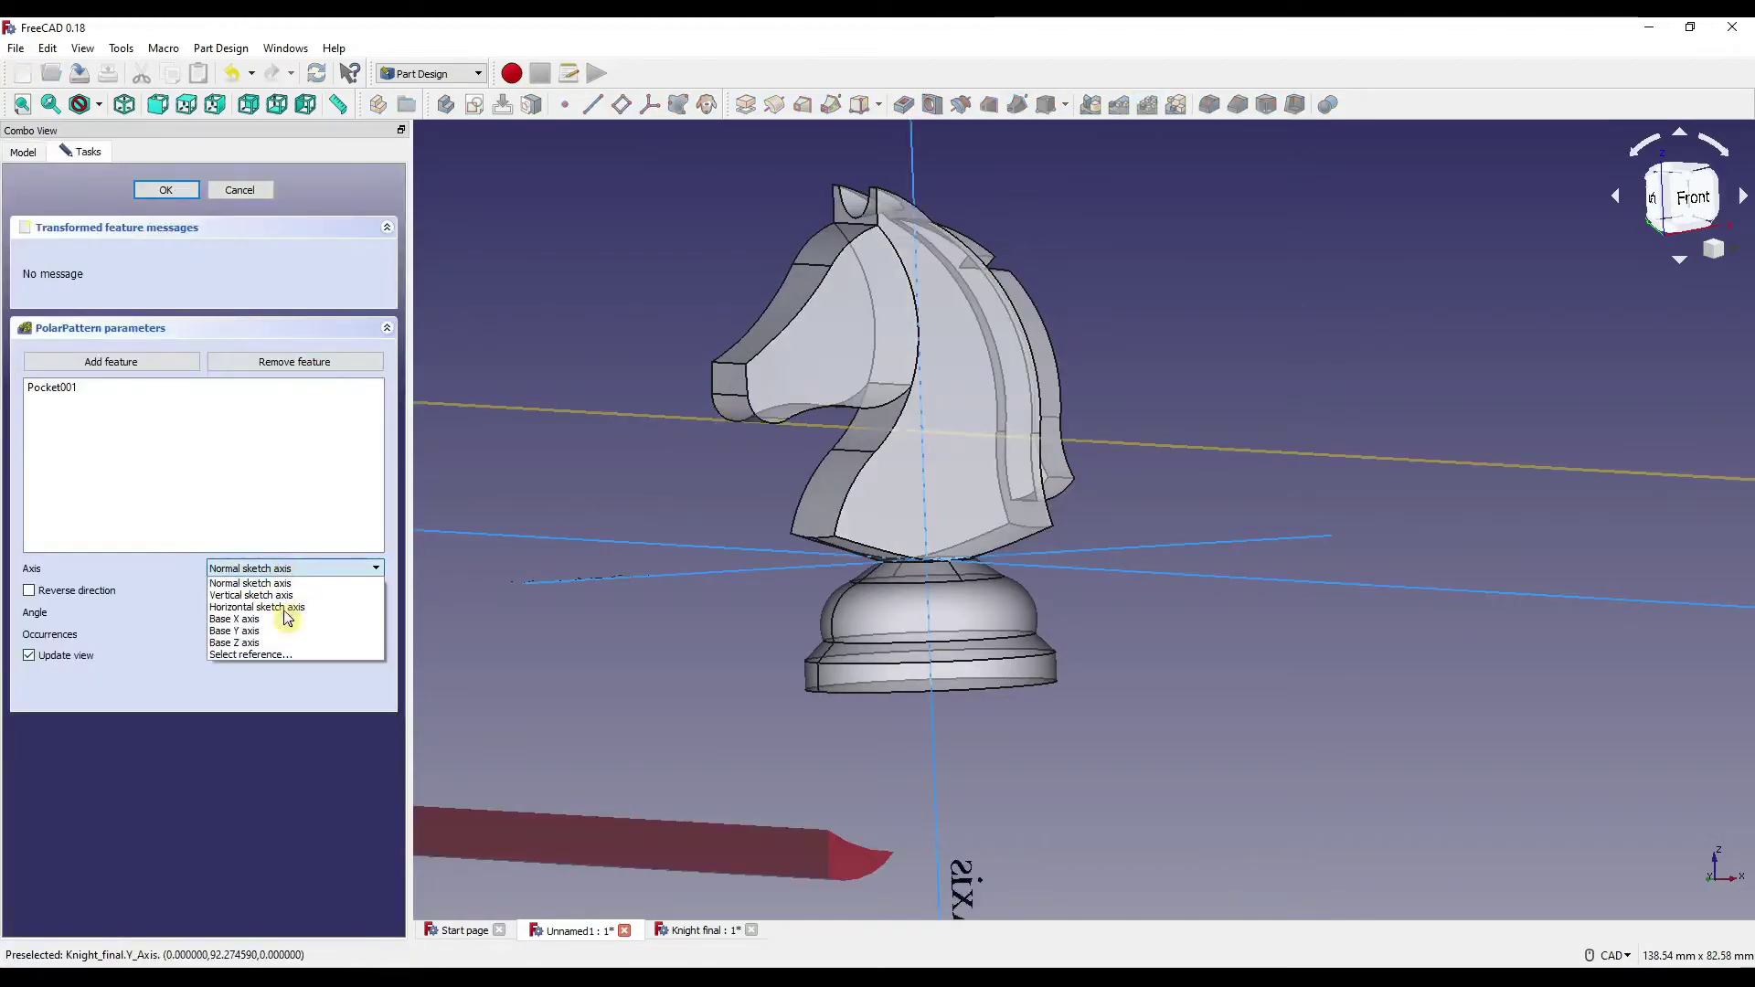
click(288, 655)
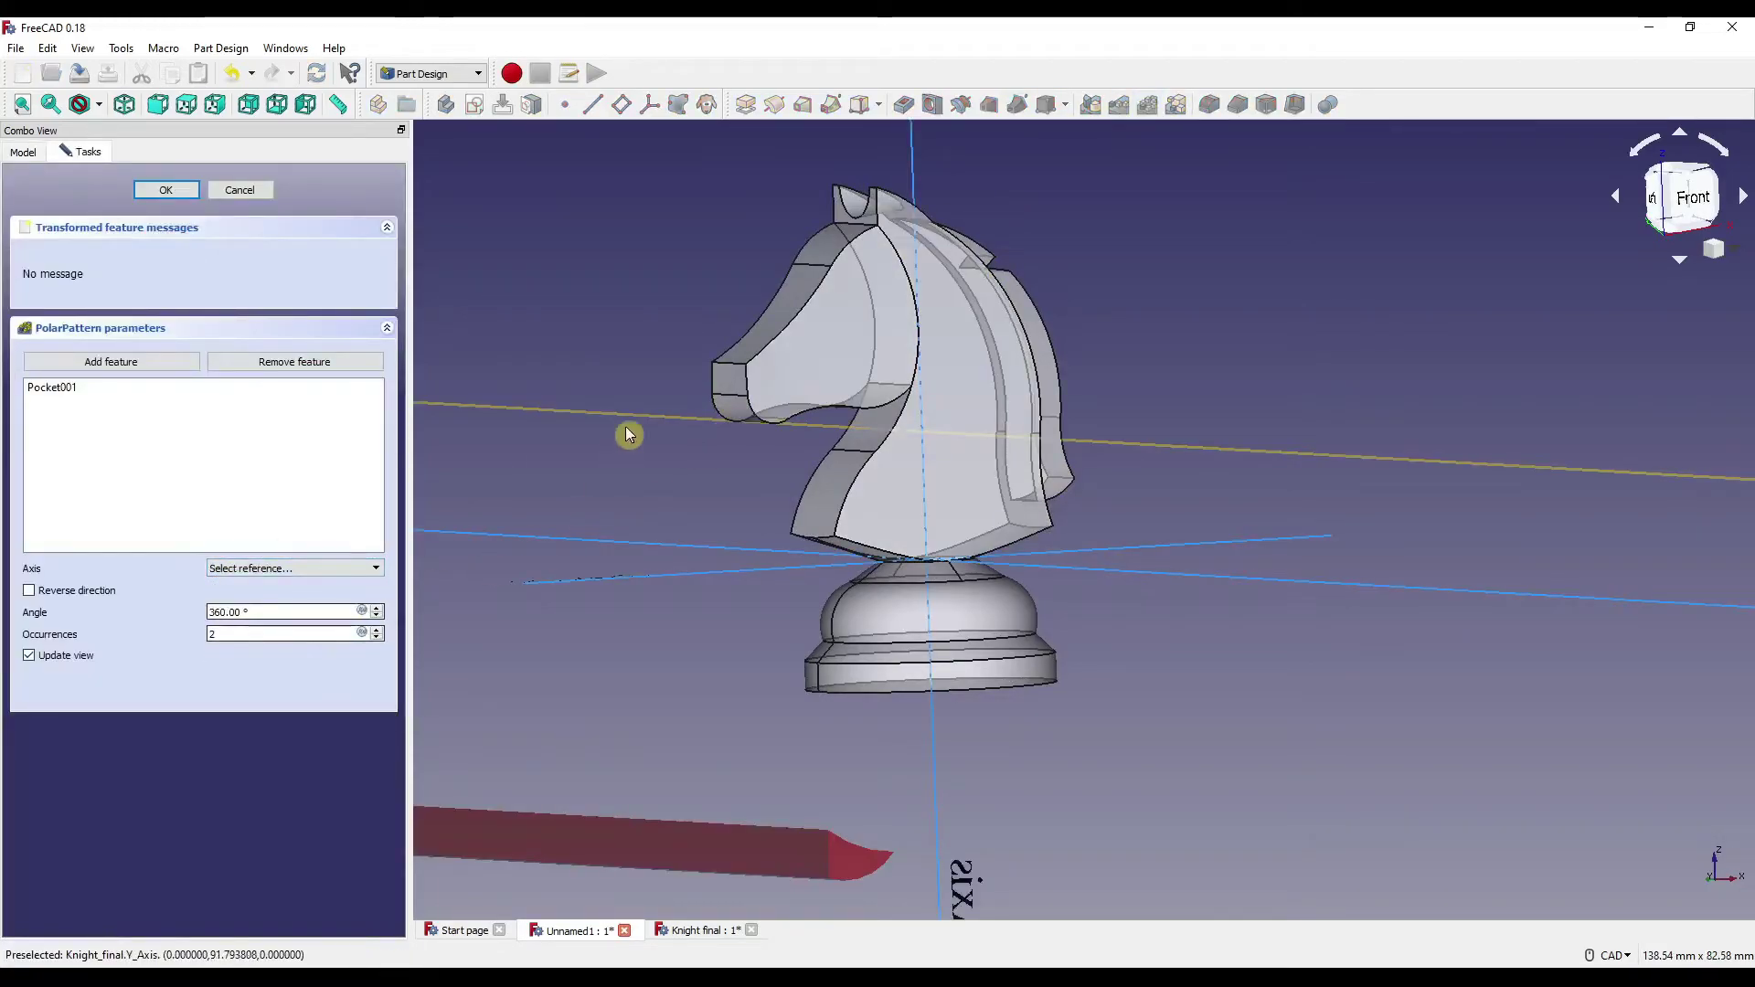
click(836, 432)
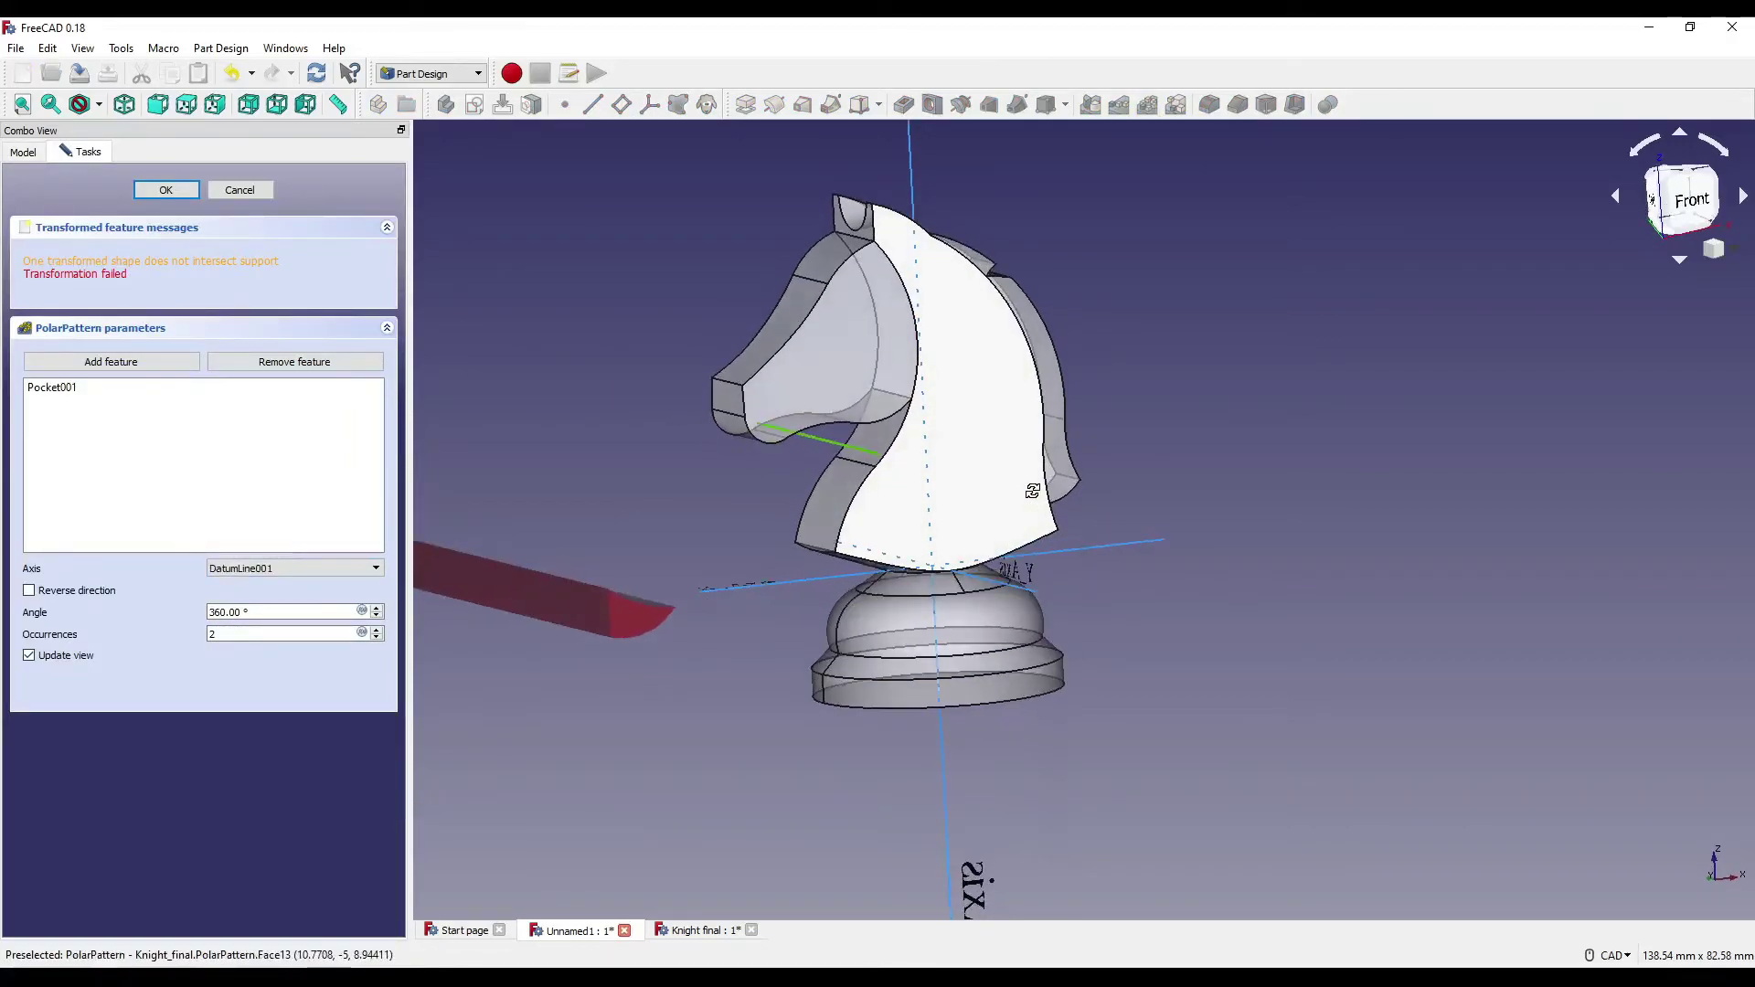
Set the polar pattern to 3 occurrences over 35° with reversed direction, and check the mane notches from the front.
text(3)
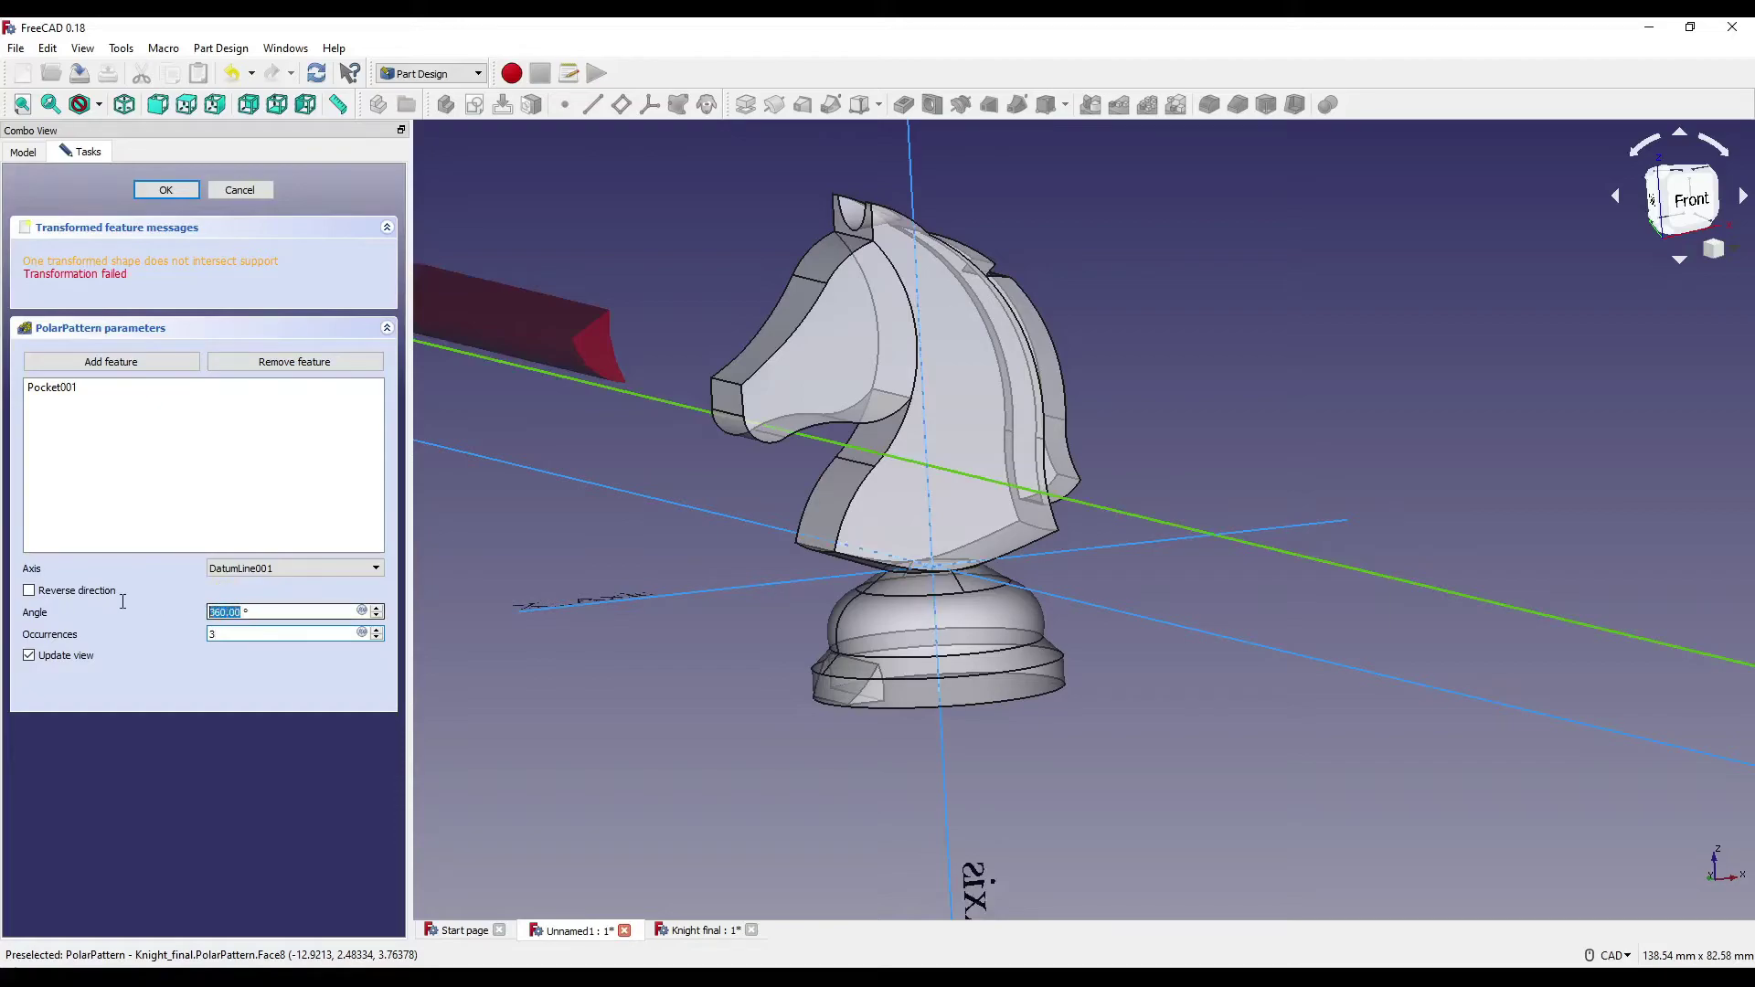
text(35)
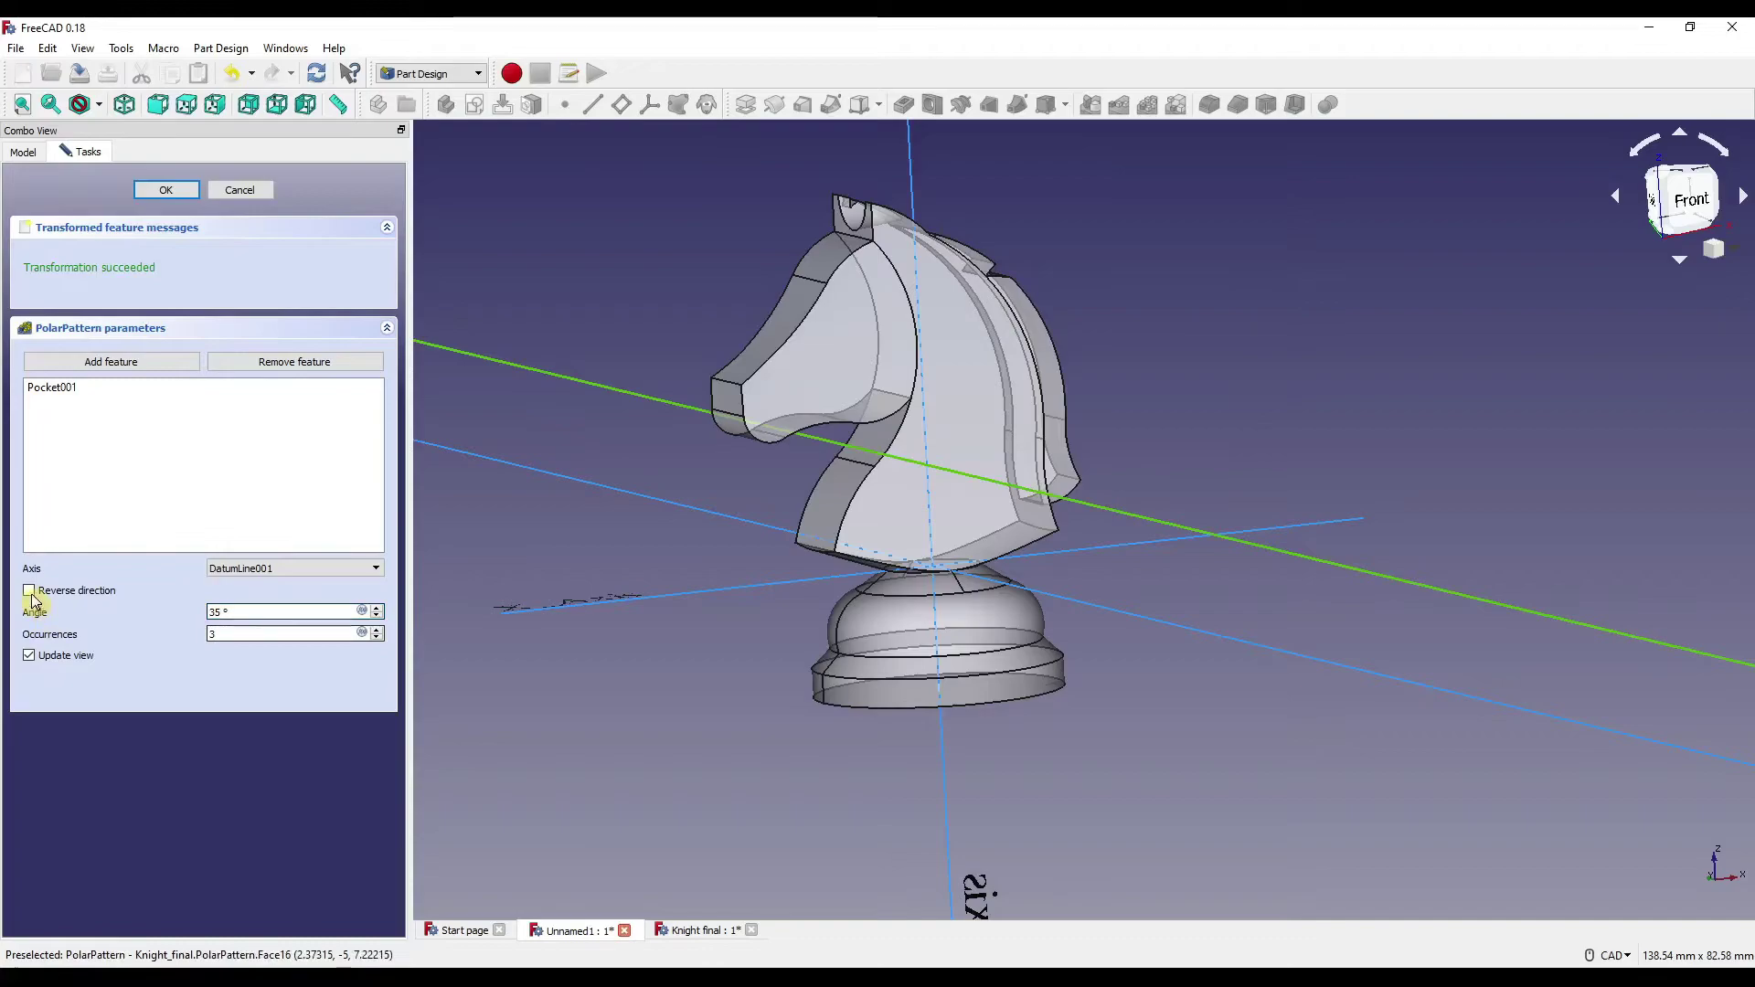
middle_drag(1176, 499, 992, 239)
scroll(1019, 274, up, 5)
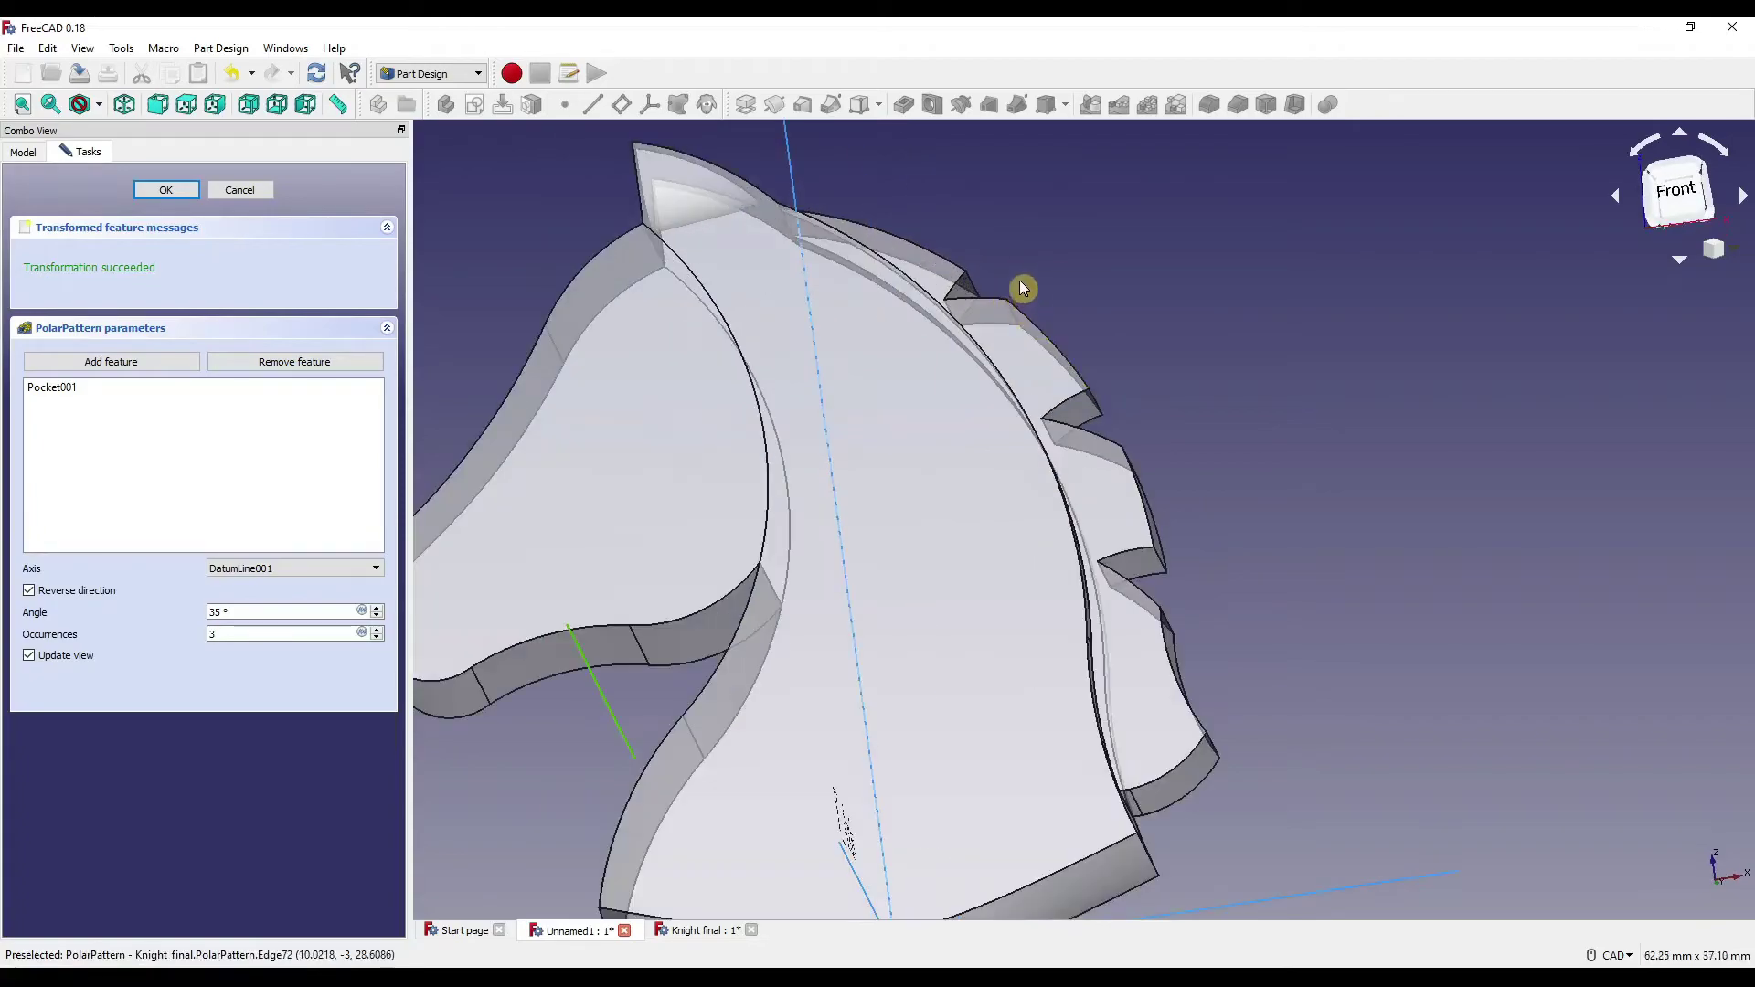
scroll(985, 215, down, 3)
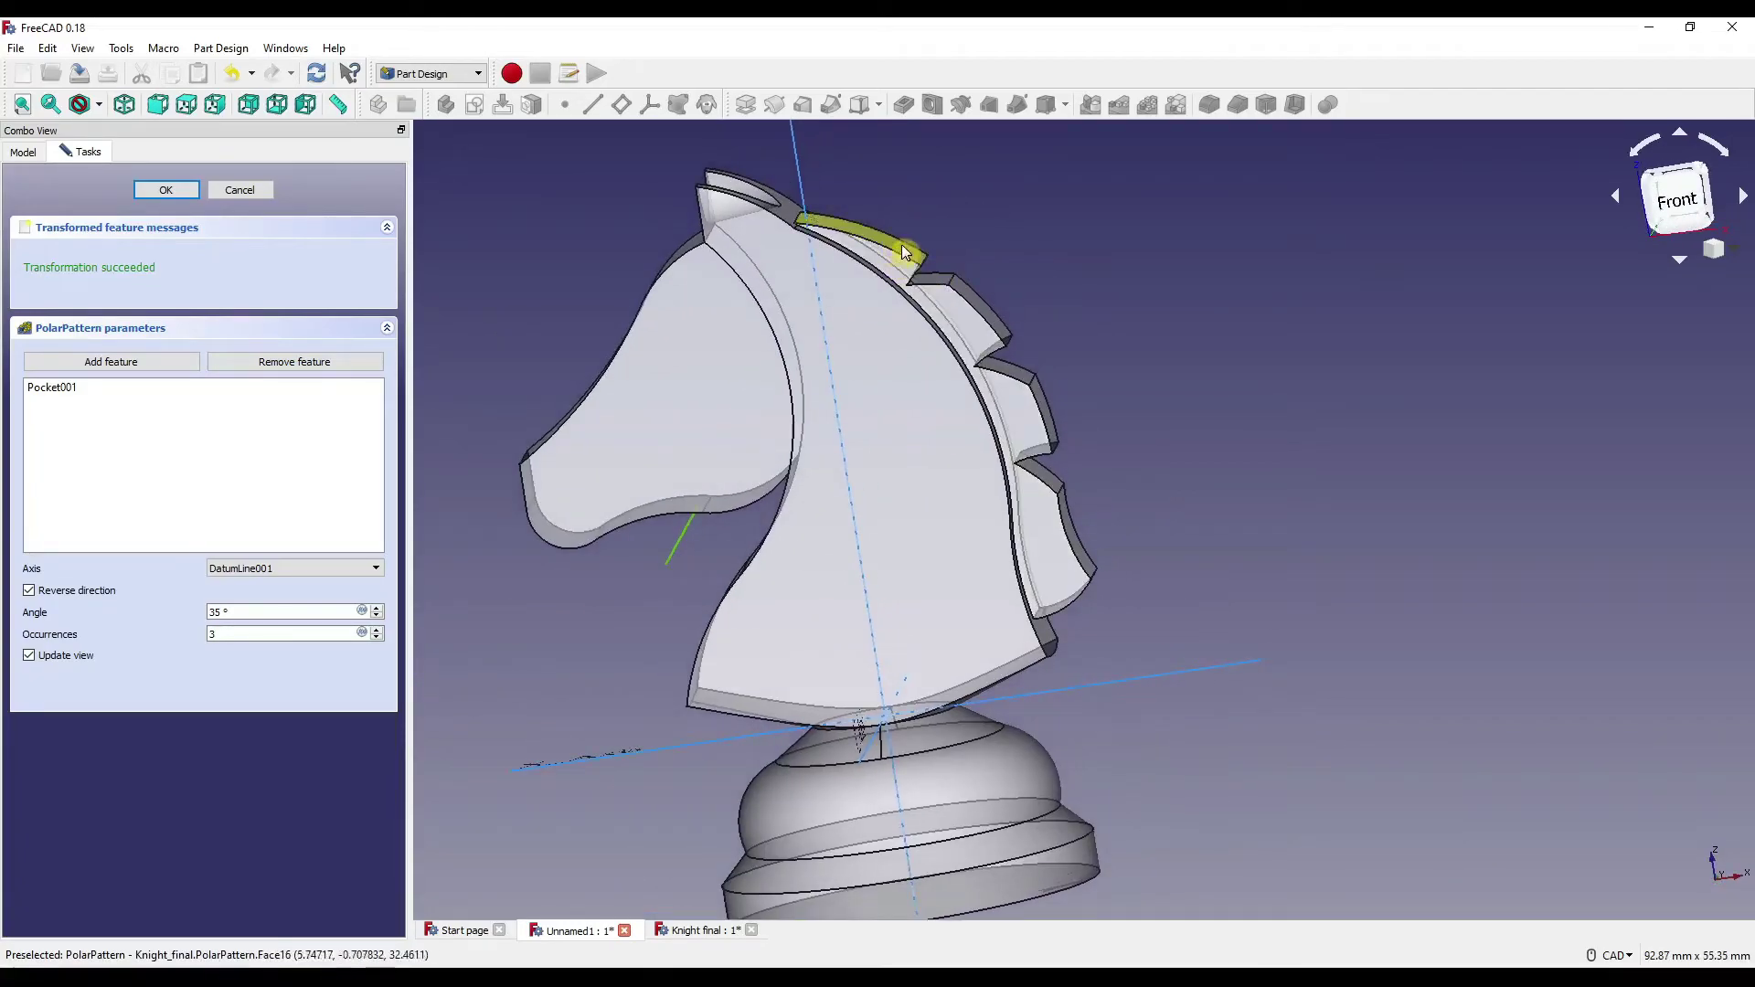
middle_drag(1036, 461, 933, 502)
scroll(933, 502, down, 3)
key(1)
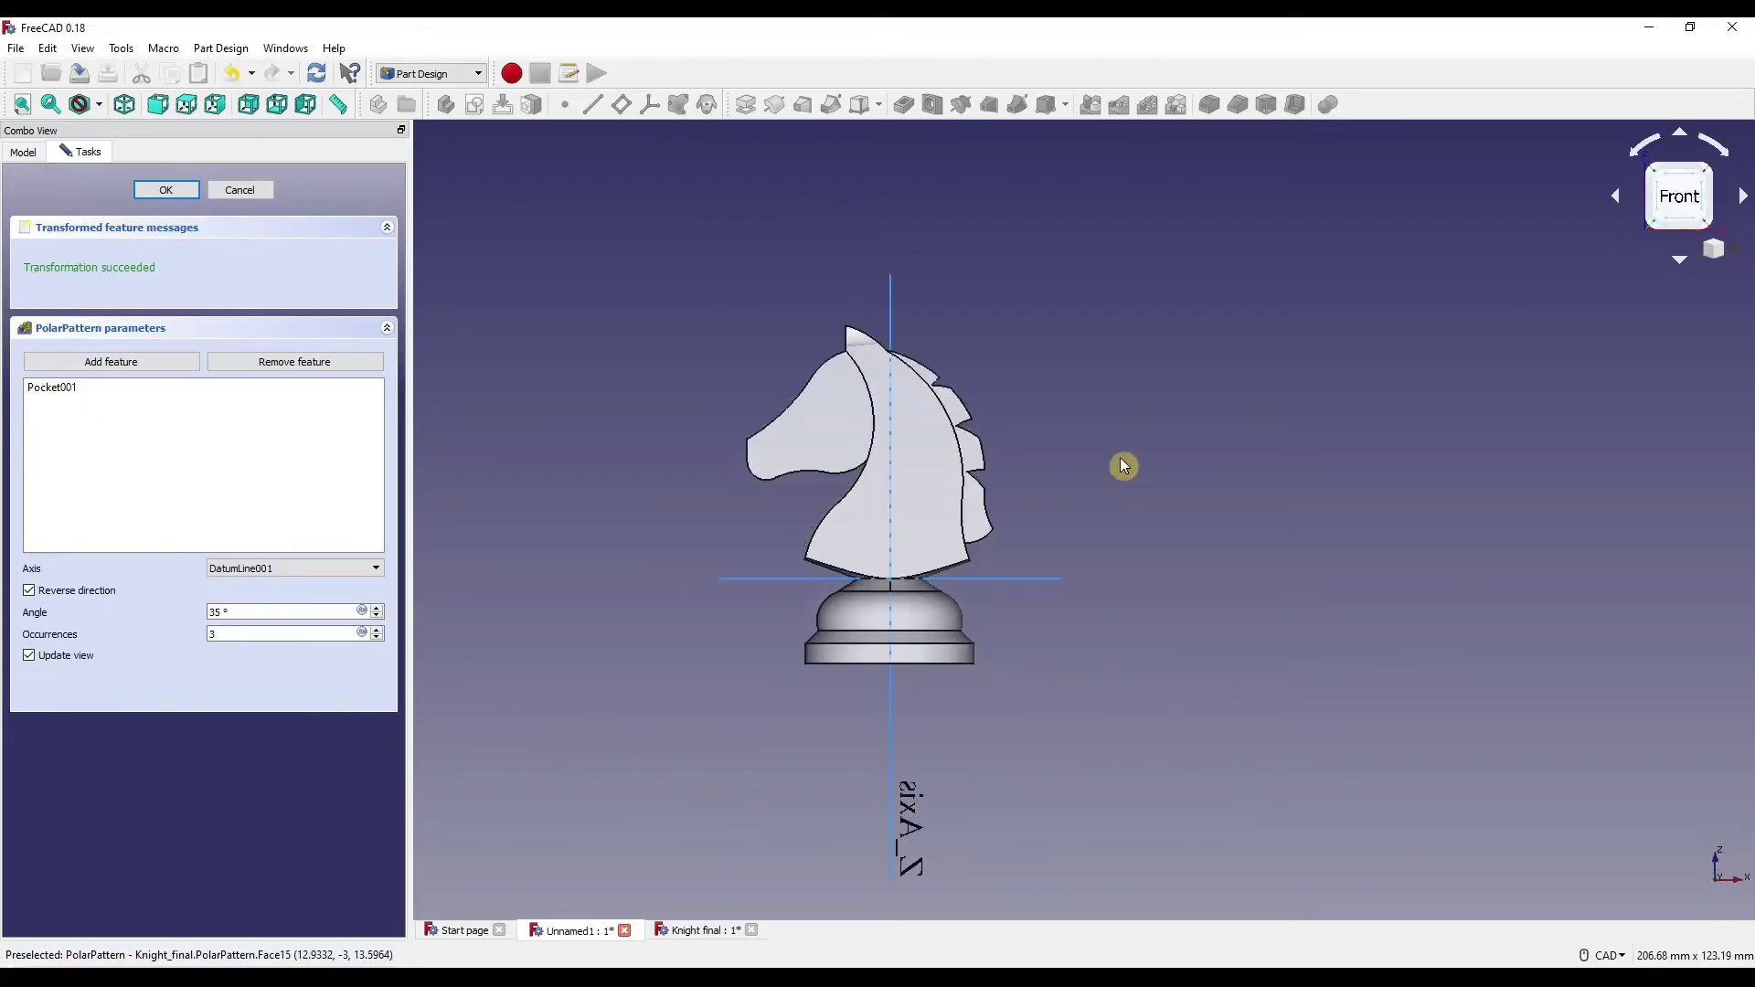
click(31, 591)
scroll(726, 497, down, 3)
scroll(779, 478, up, 5)
scroll(855, 377, down, 3)
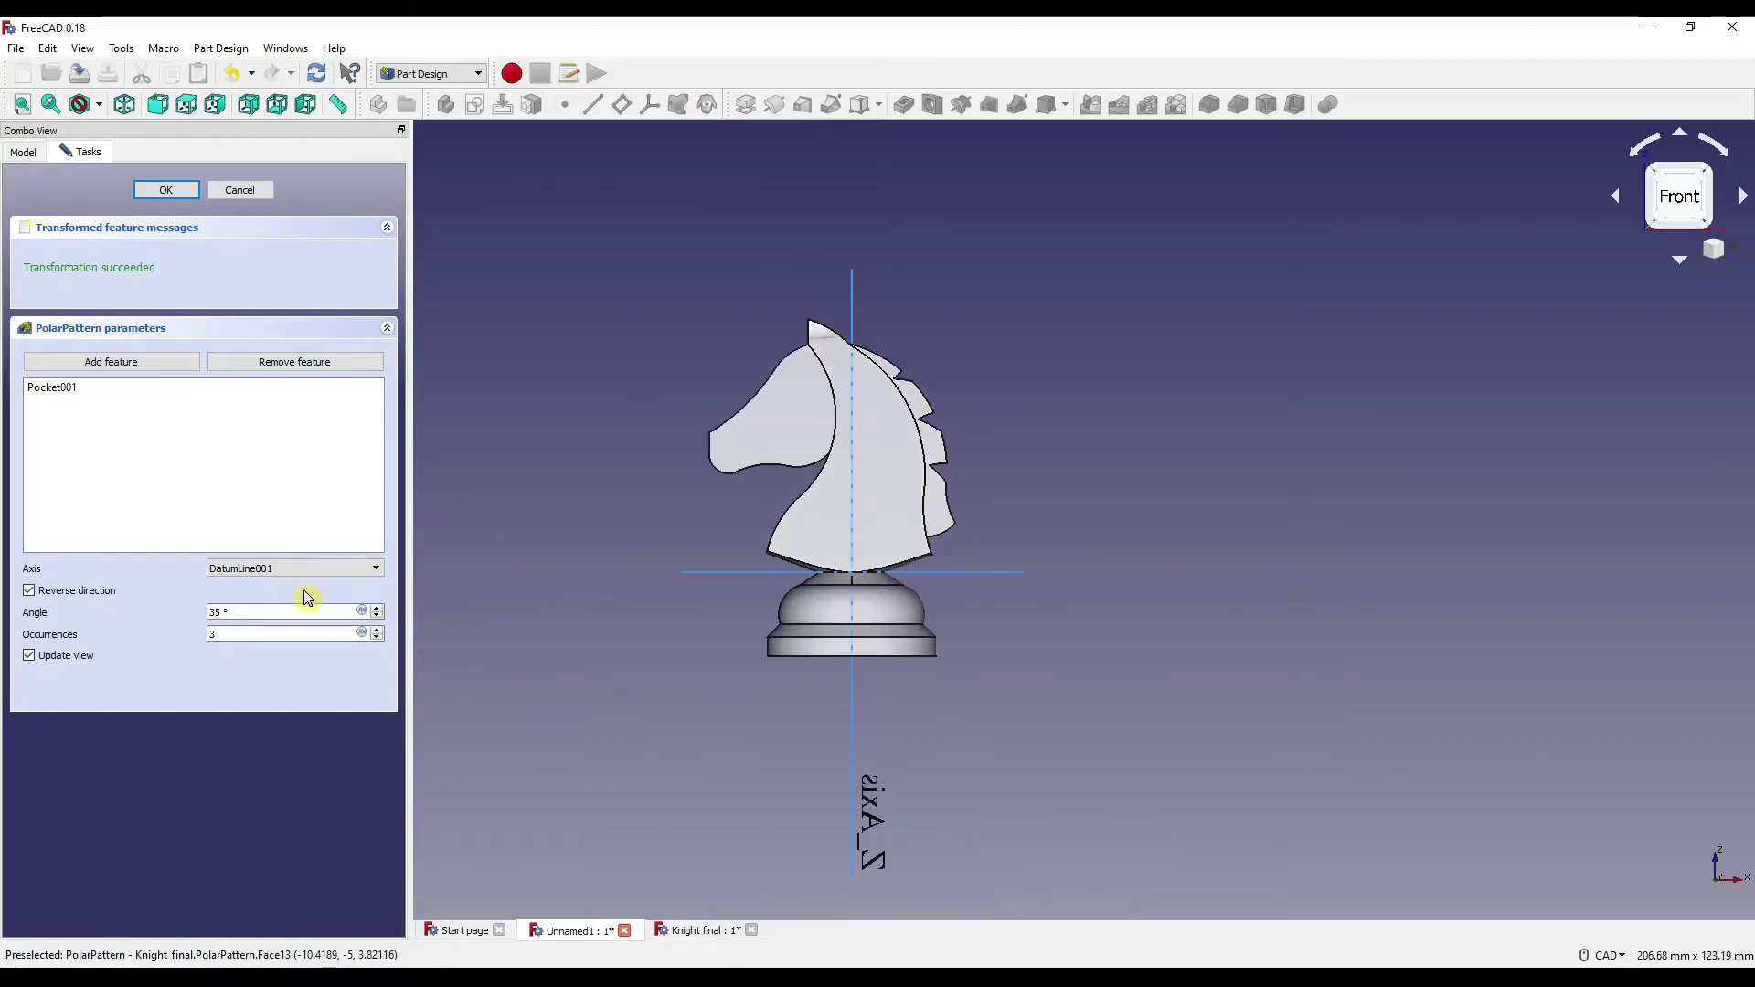
scroll(907, 423, up, 4)
scroll(924, 450, down, 2)
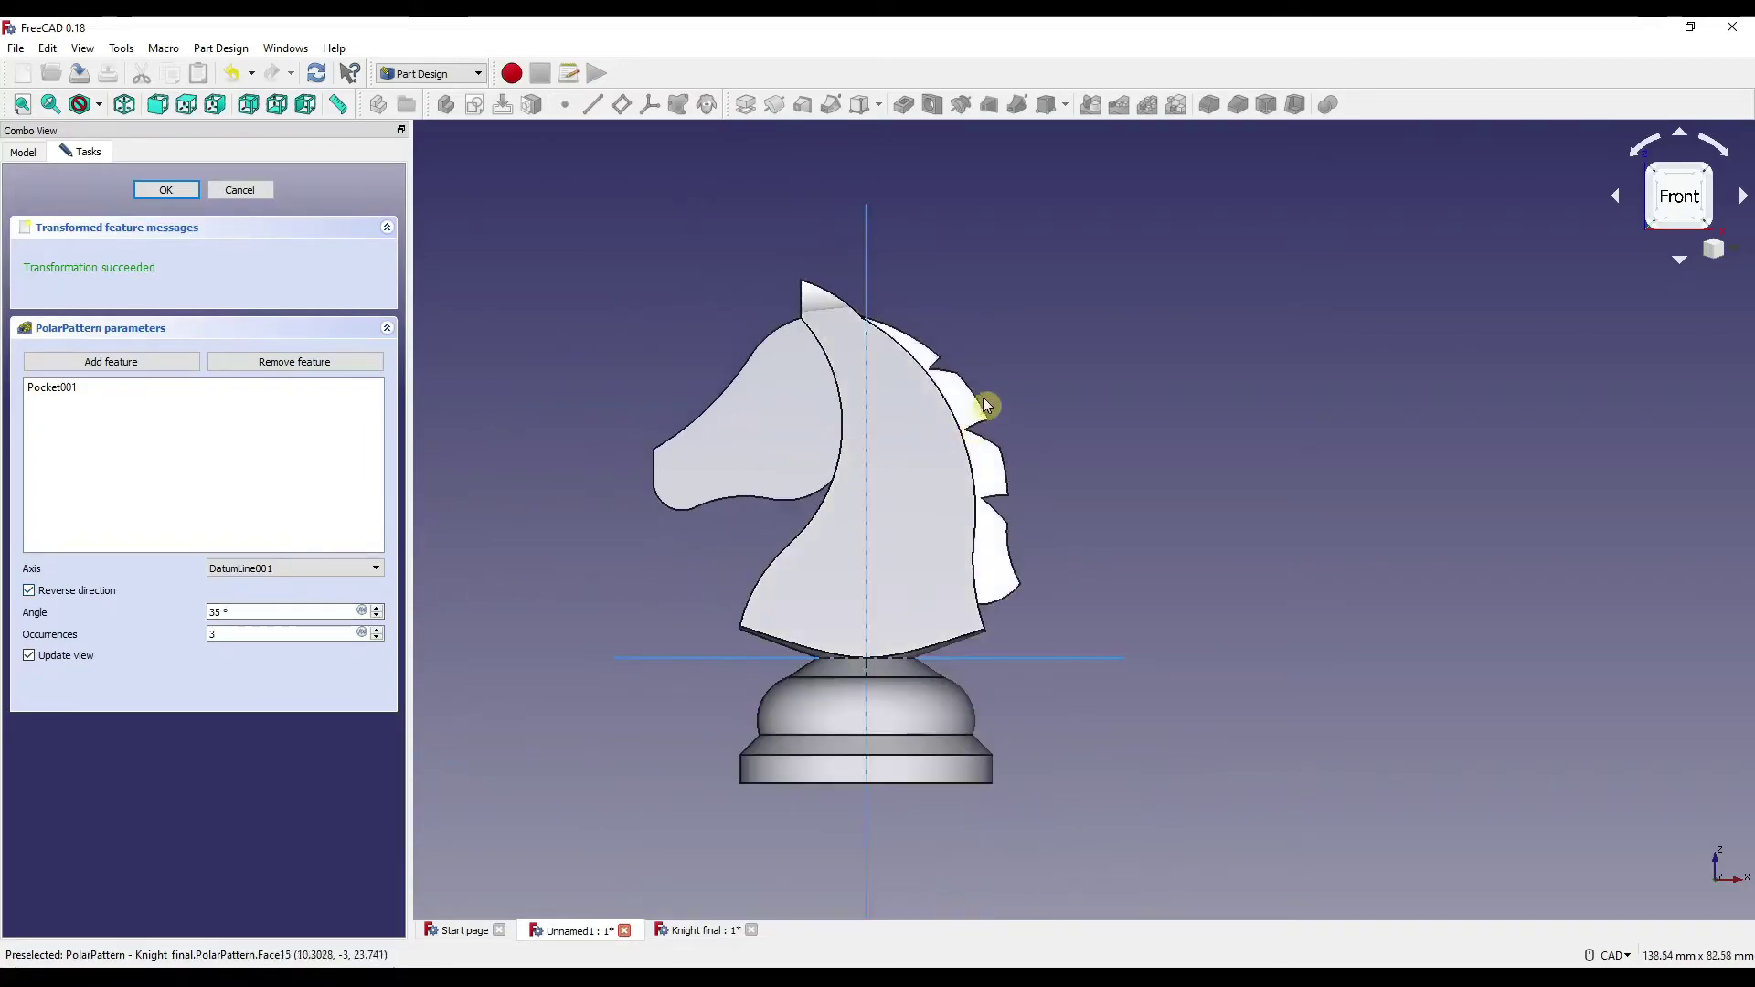
Try the polar pattern with 4 and then 6 occurrences along the mane.
click(232, 634)
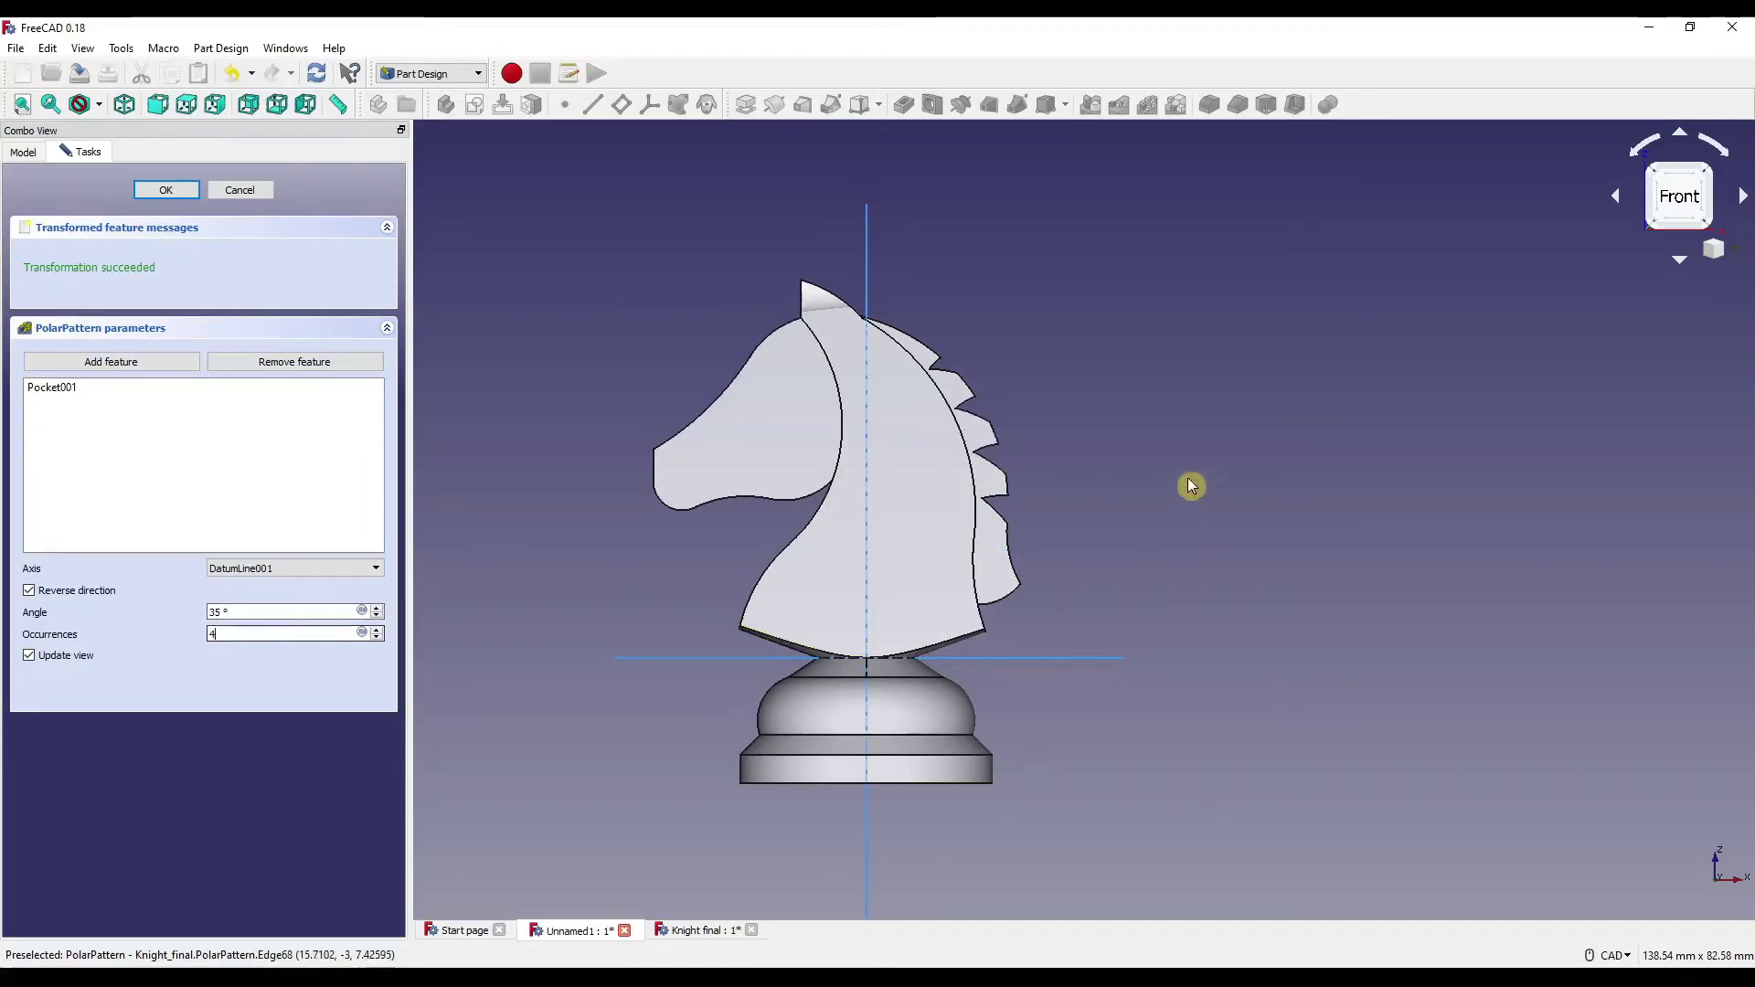
scroll(1055, 466, up, 3)
scroll(1222, 491, down, 2)
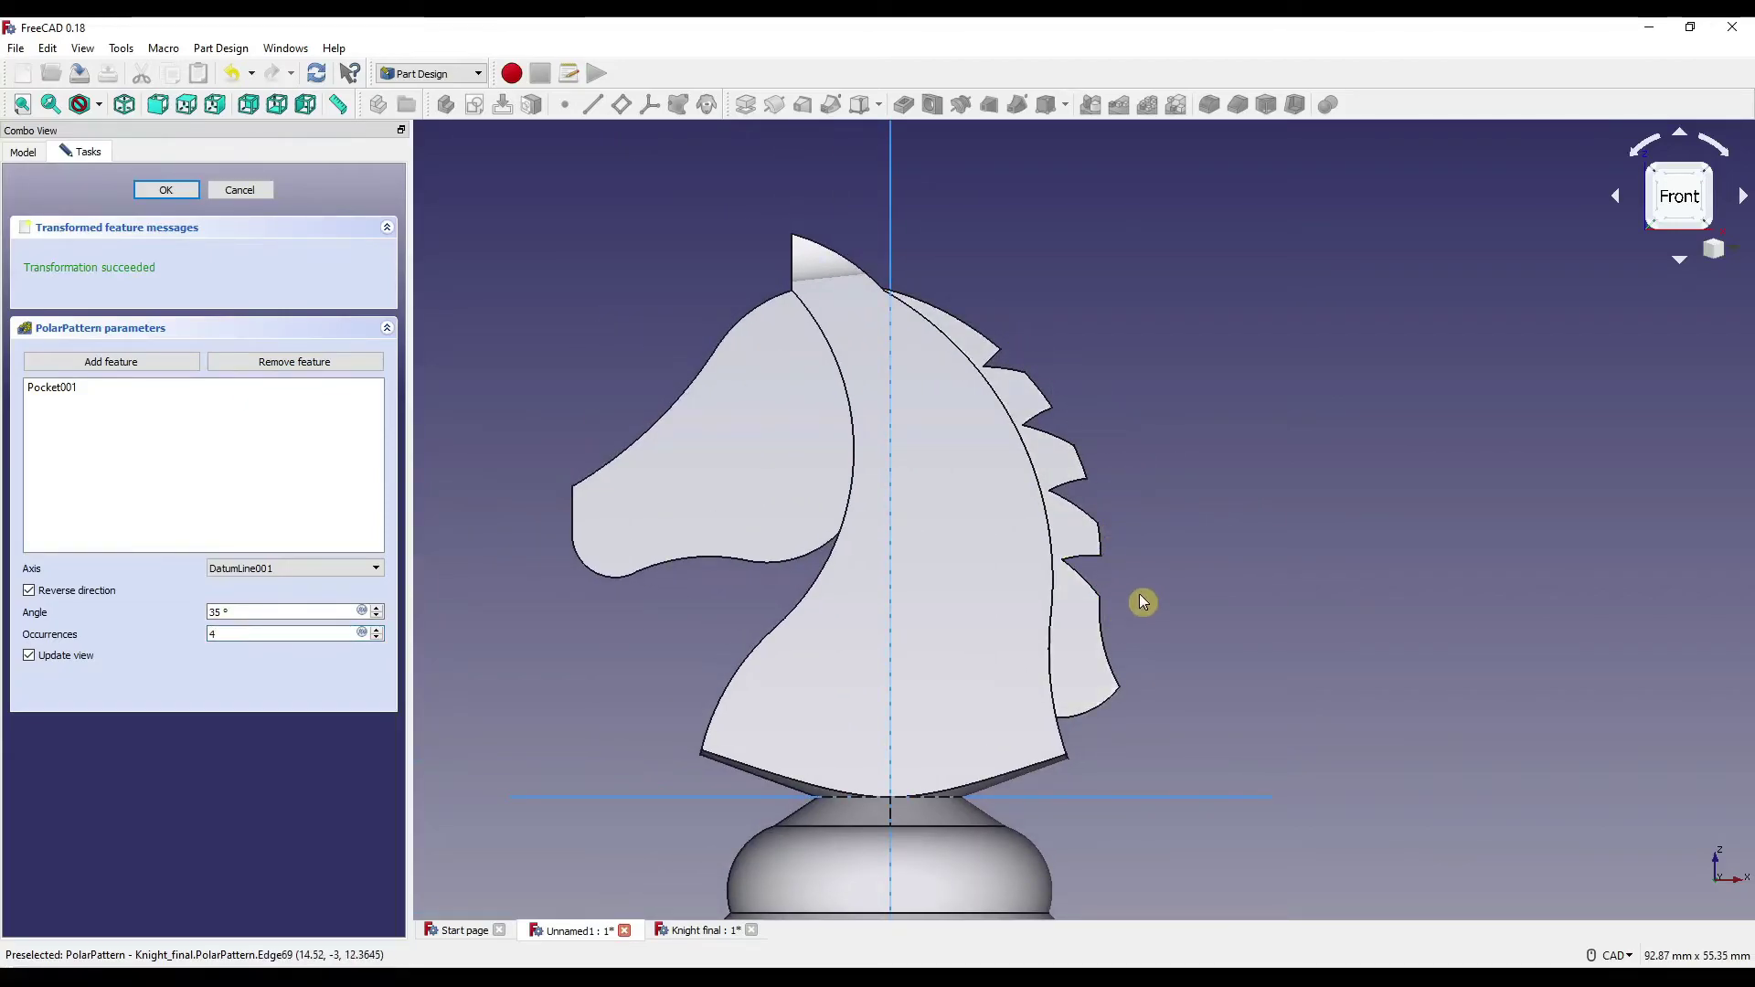
middle_drag(1149, 604, 1012, 573)
double_click(333, 631)
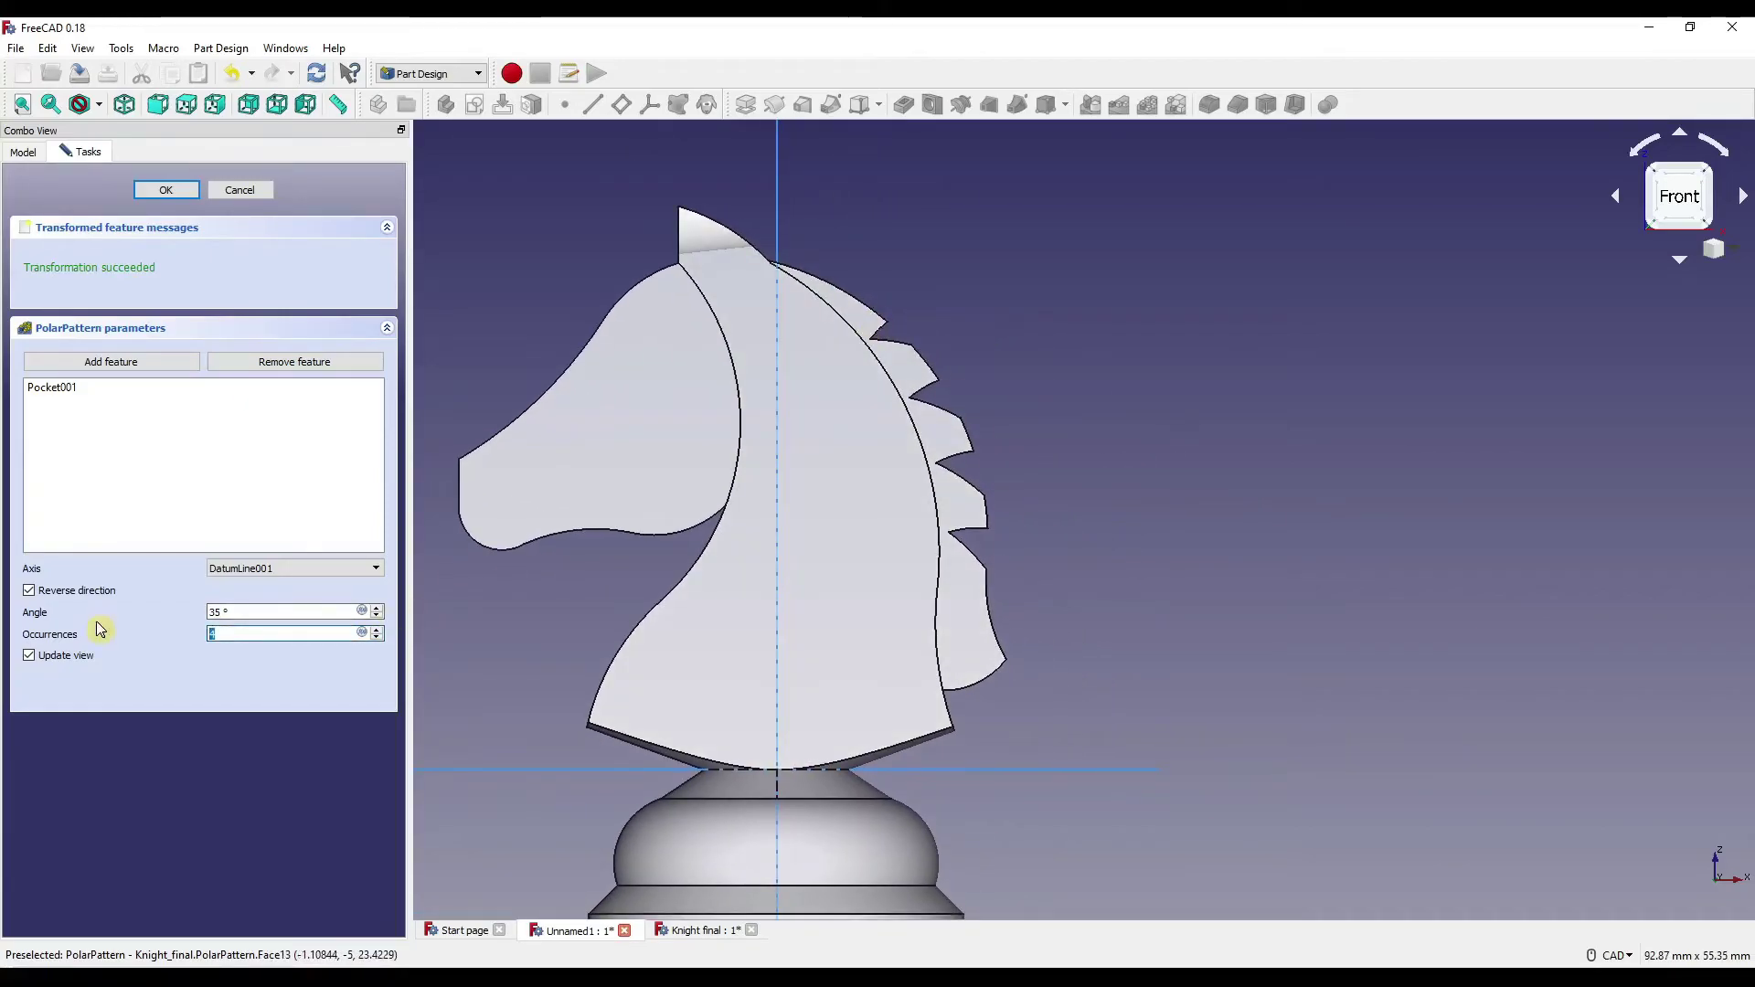
text(6)
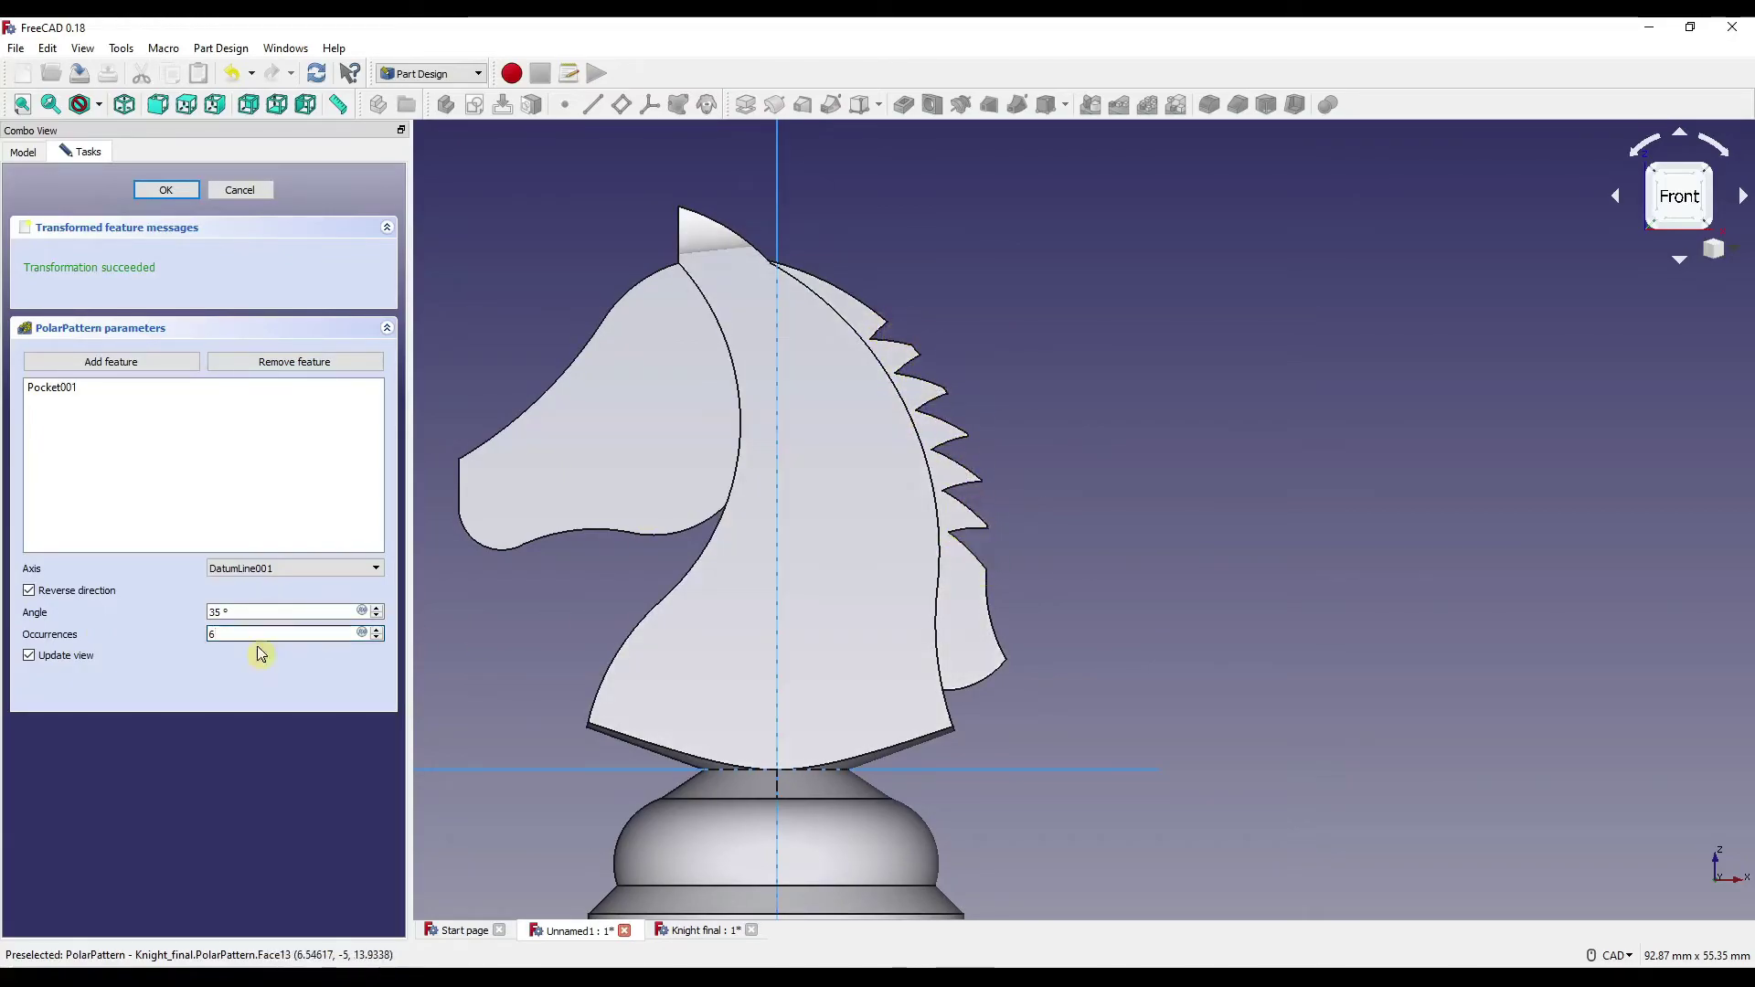
Set the polar pattern's occurrences to 3 and accept the pattern.
key(BackSpace)
text(3)
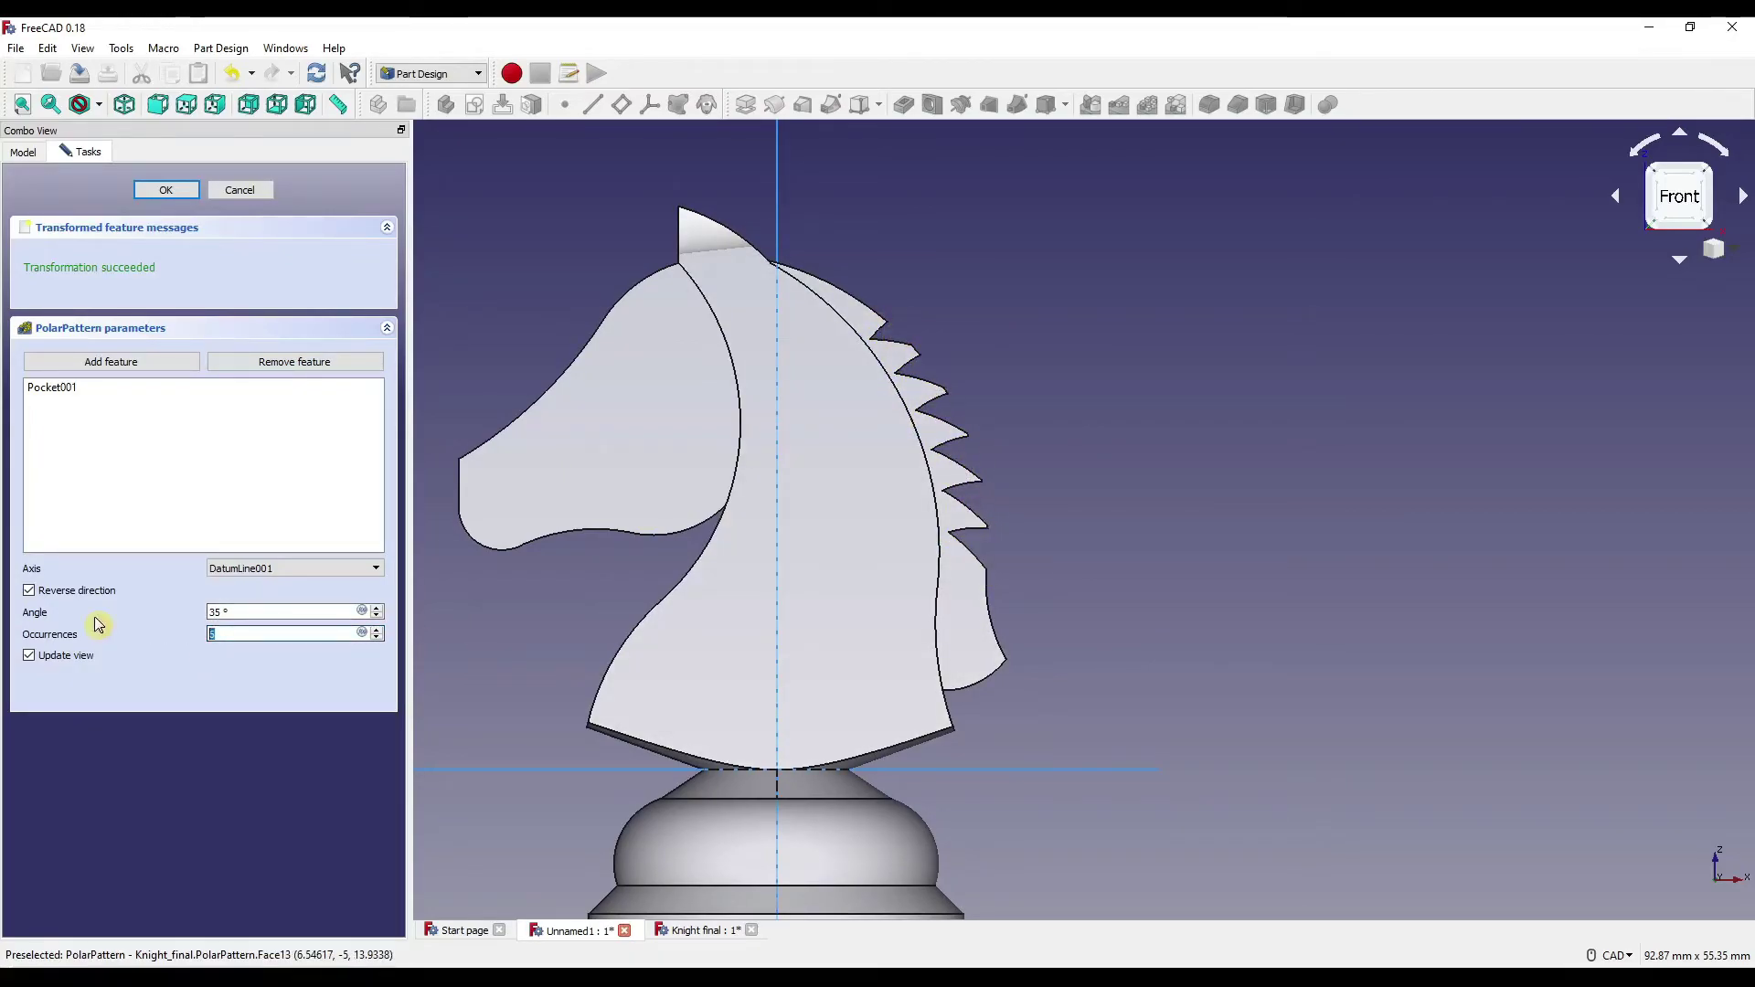
scroll(991, 443, down, 3)
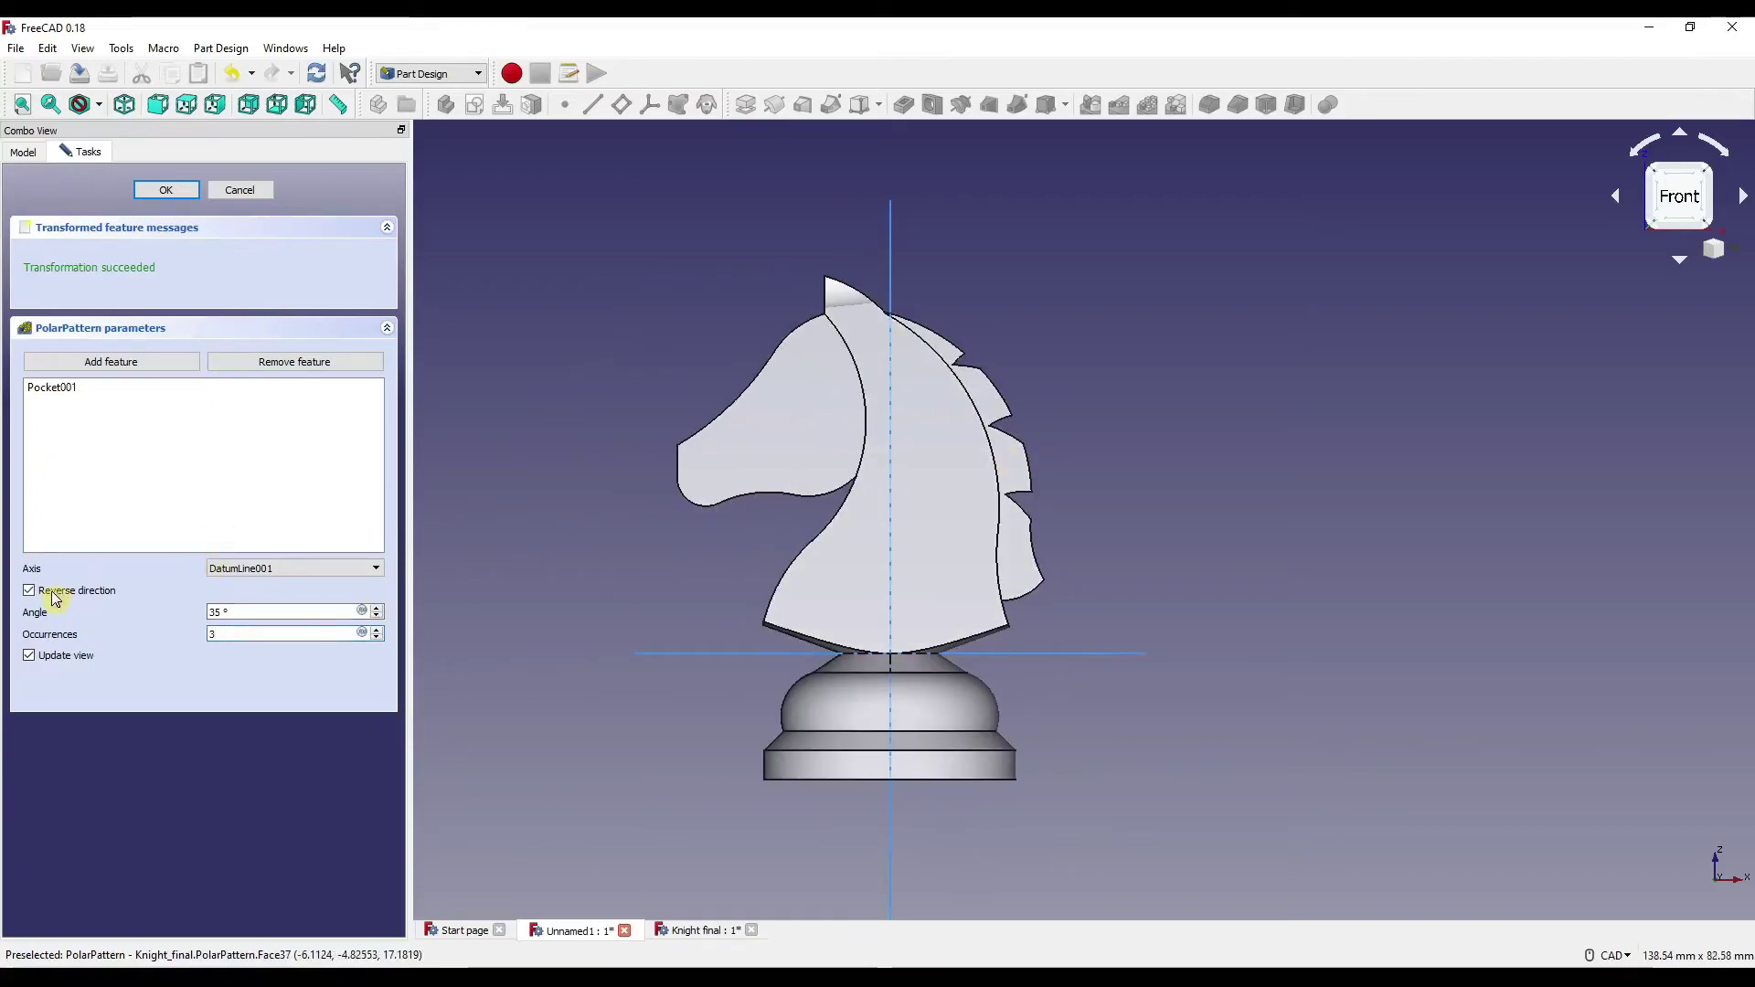
click(172, 195)
scroll(1192, 432, down, 2)
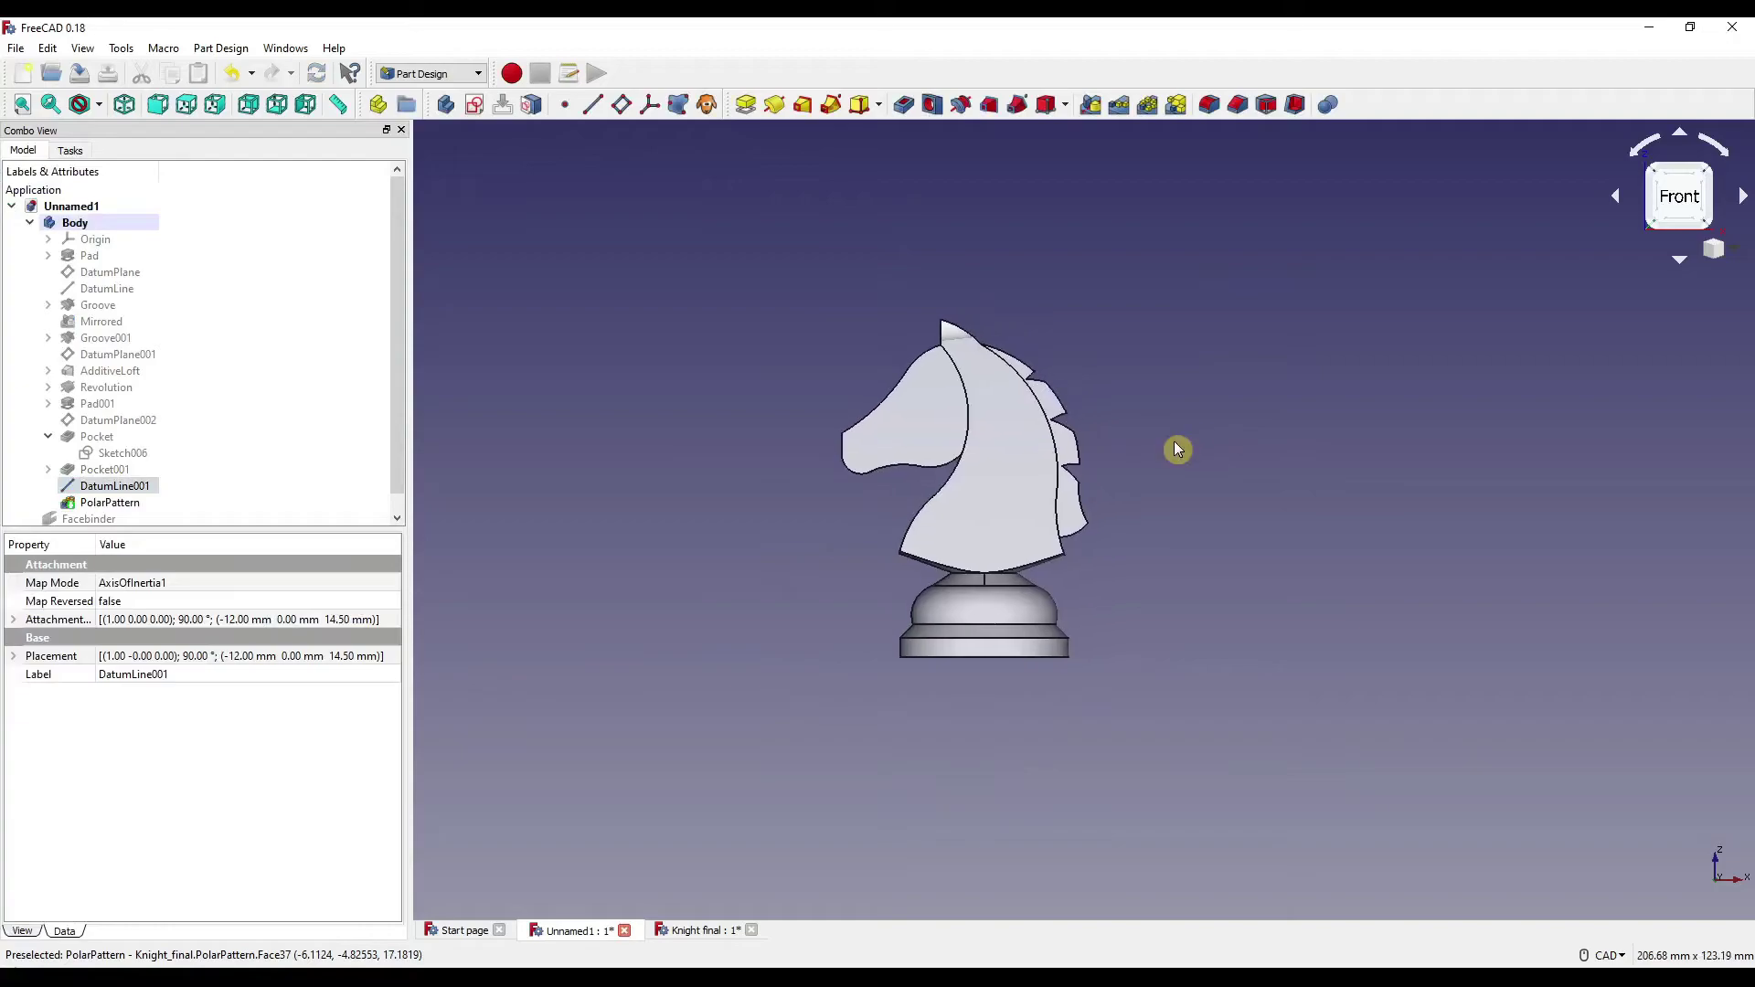
Set the transparency of the whole knight body to 0 in its display properties.
right_click(71, 226)
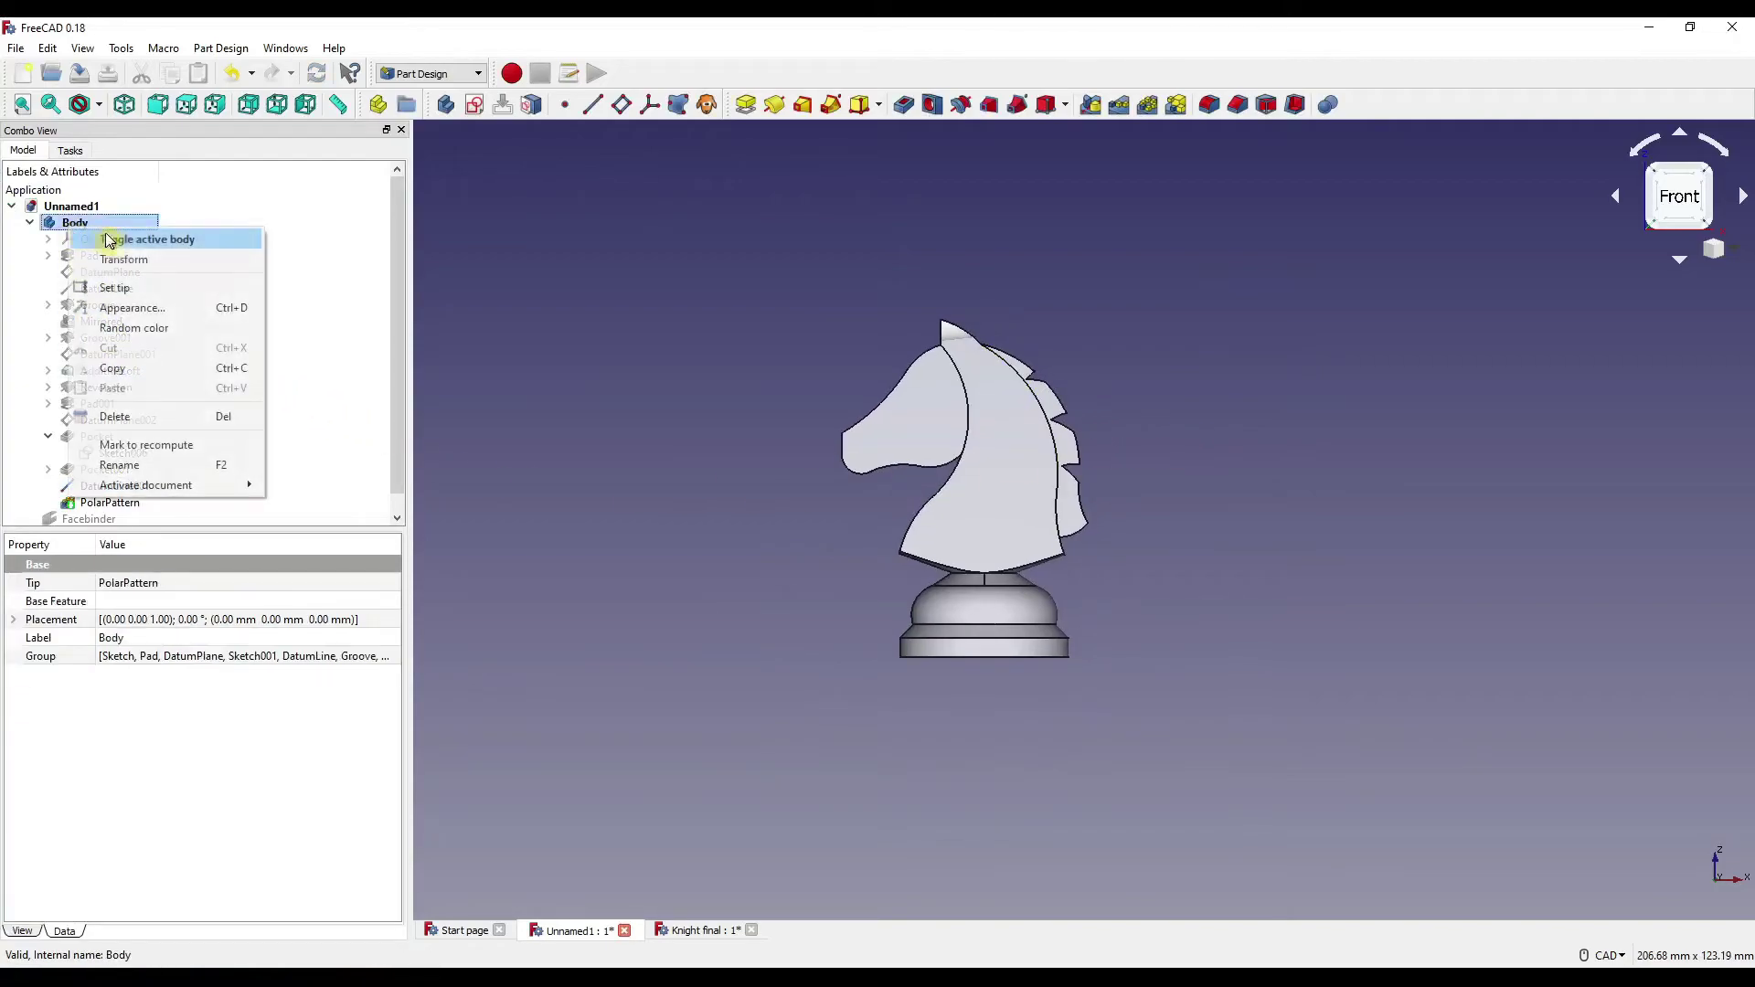
click(133, 308)
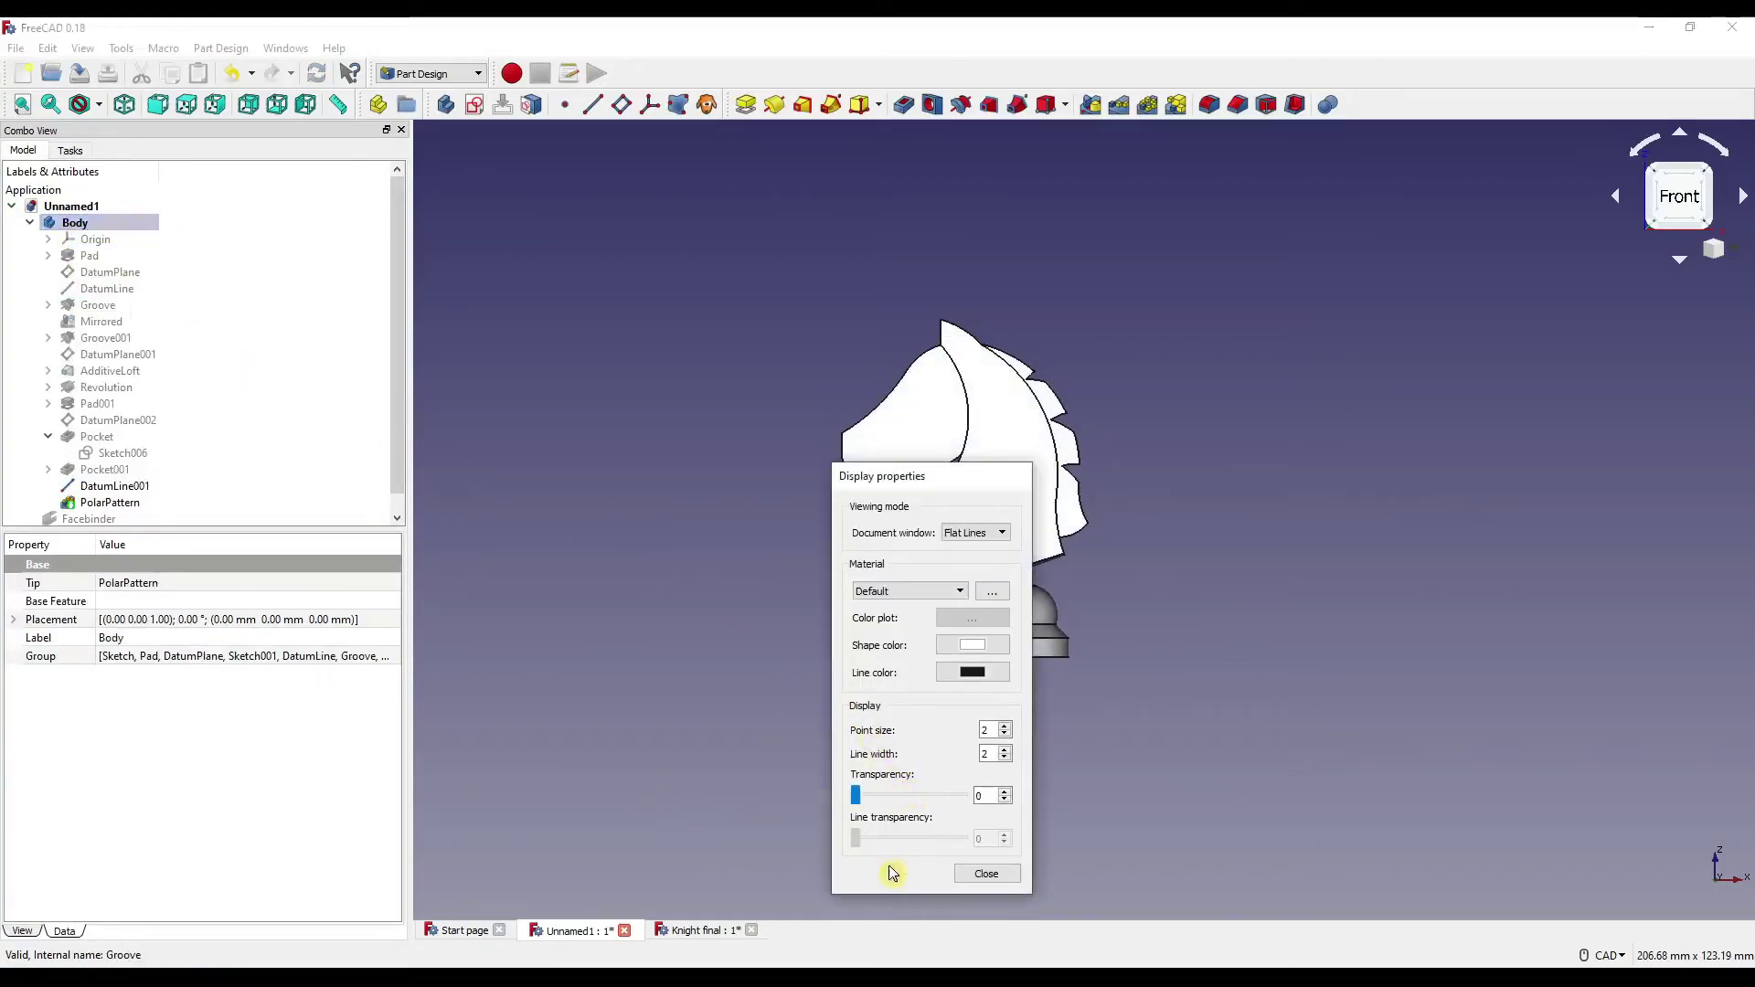
click(987, 874)
Hide the datum line below the knight's muzzle and clear the selection.
middle_drag(1140, 555, 1176, 599)
click(842, 524)
key(space)
click(1176, 599)
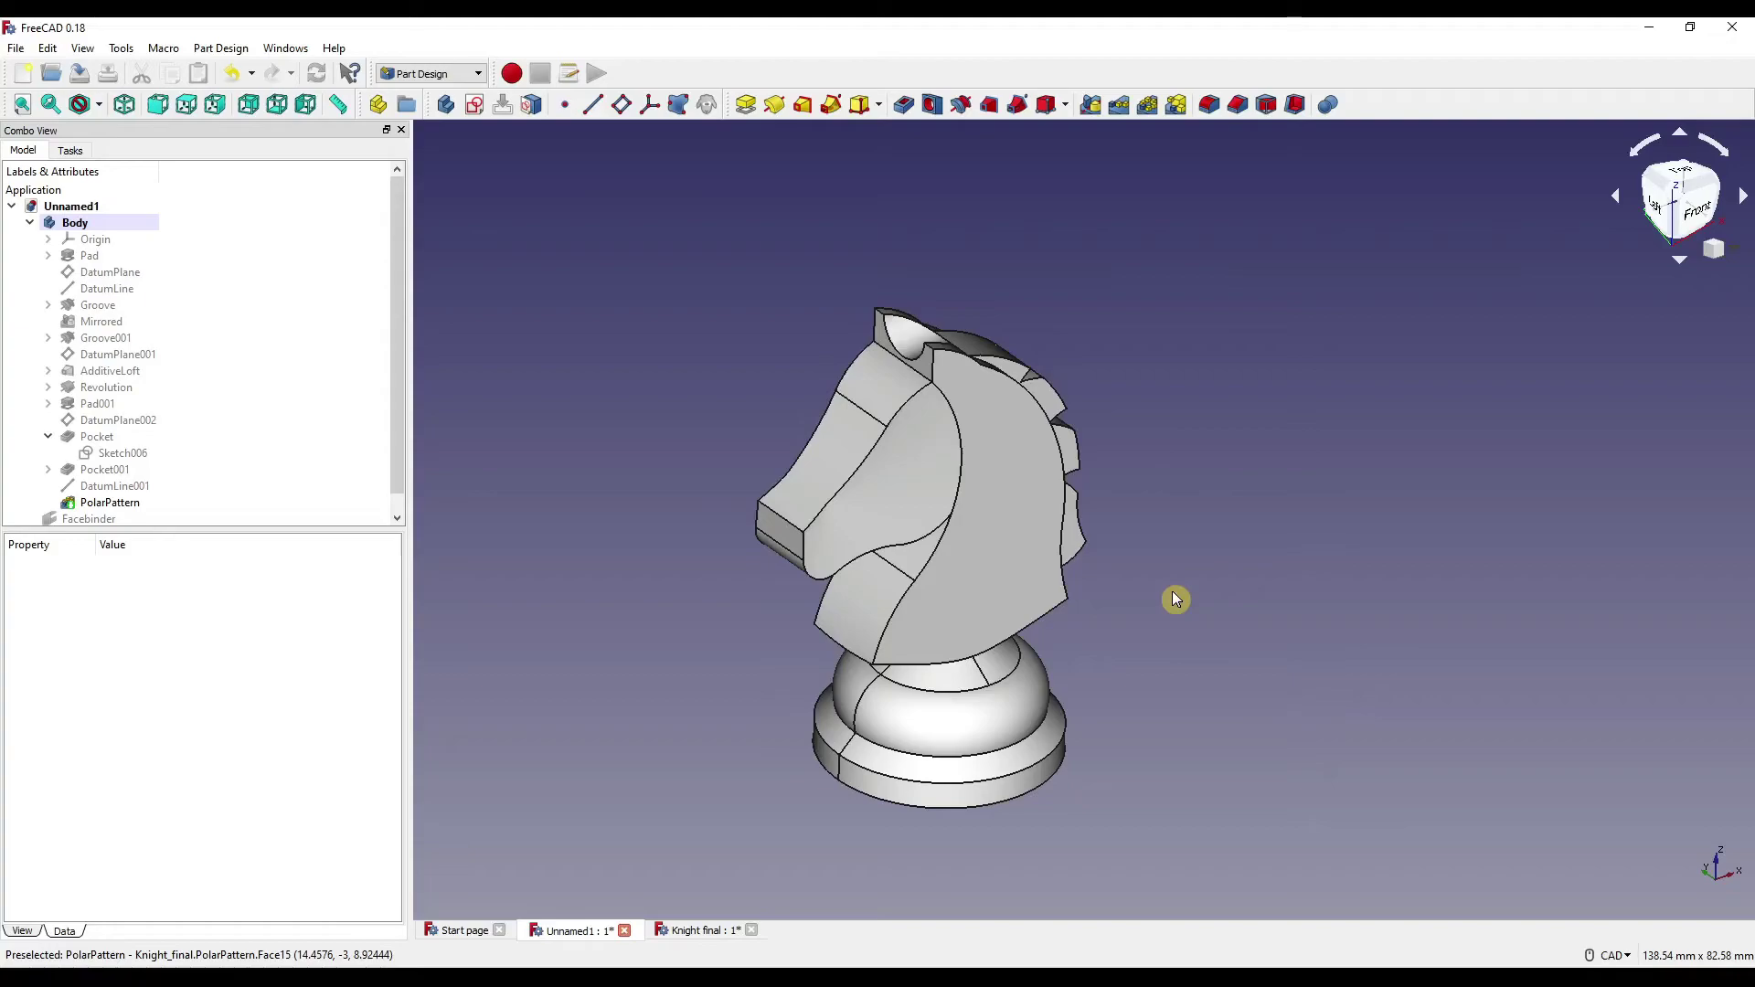
Fillet the upper front edge of the knight's nose with a 2 mm radius.
scroll(792, 537, up, 2)
click(779, 501)
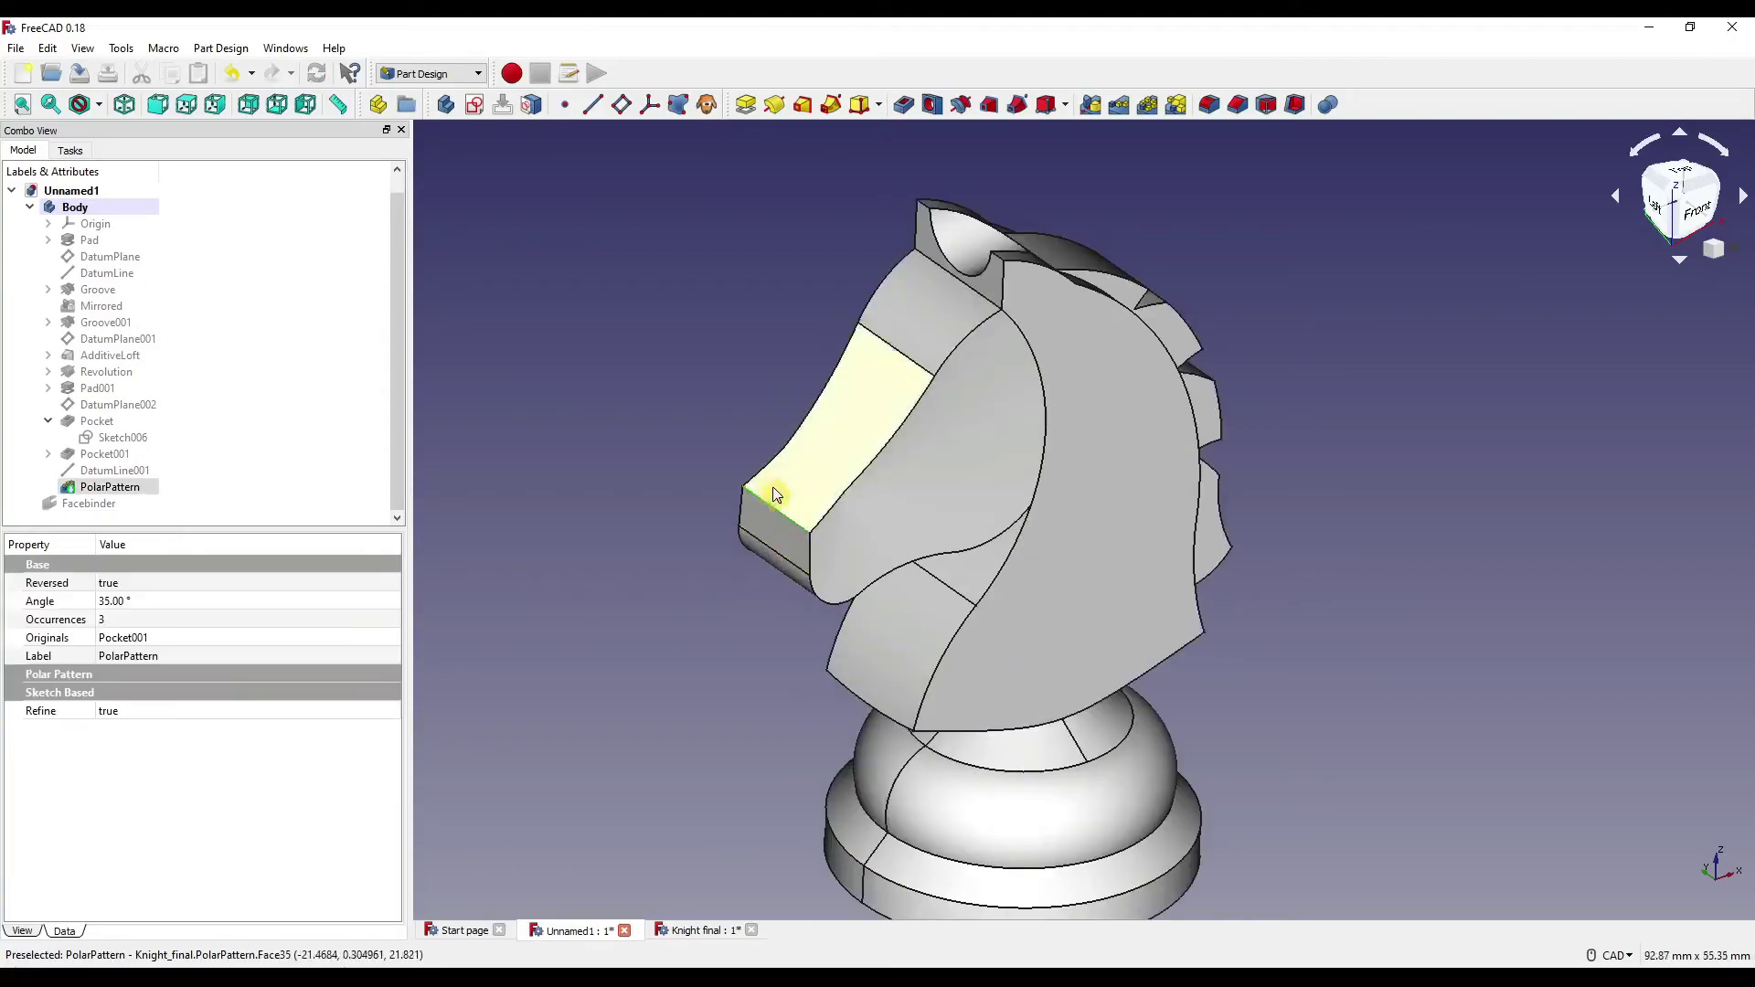
middle_drag(1312, 526, 1315, 421)
click(1206, 108)
text(2)
mouse_move(1292, 694)
middle_down()
mouse_move(1109, 600)
mouse_move(1184, 651)
mouse_move(1305, 685)
middle_up()
click(163, 188)
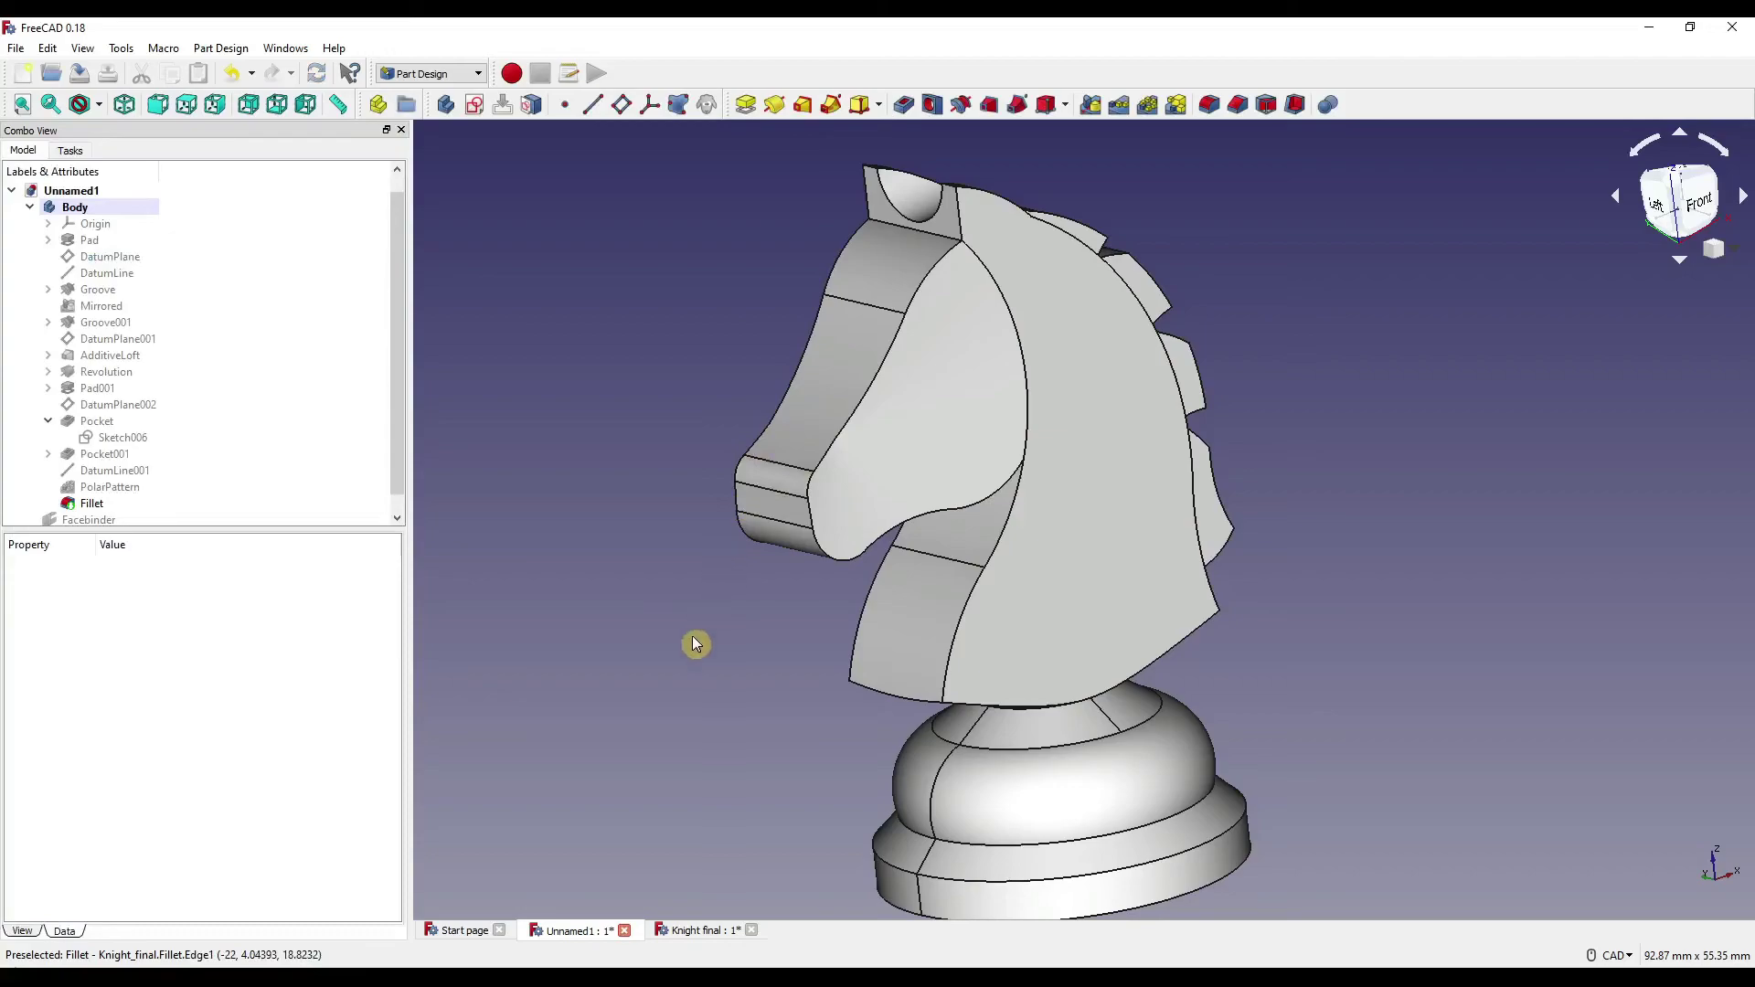
Start a 1 mm fillet on the base's rounded bulge face and add the upper edge of the bottom rim.
scroll(704, 624, down, 2)
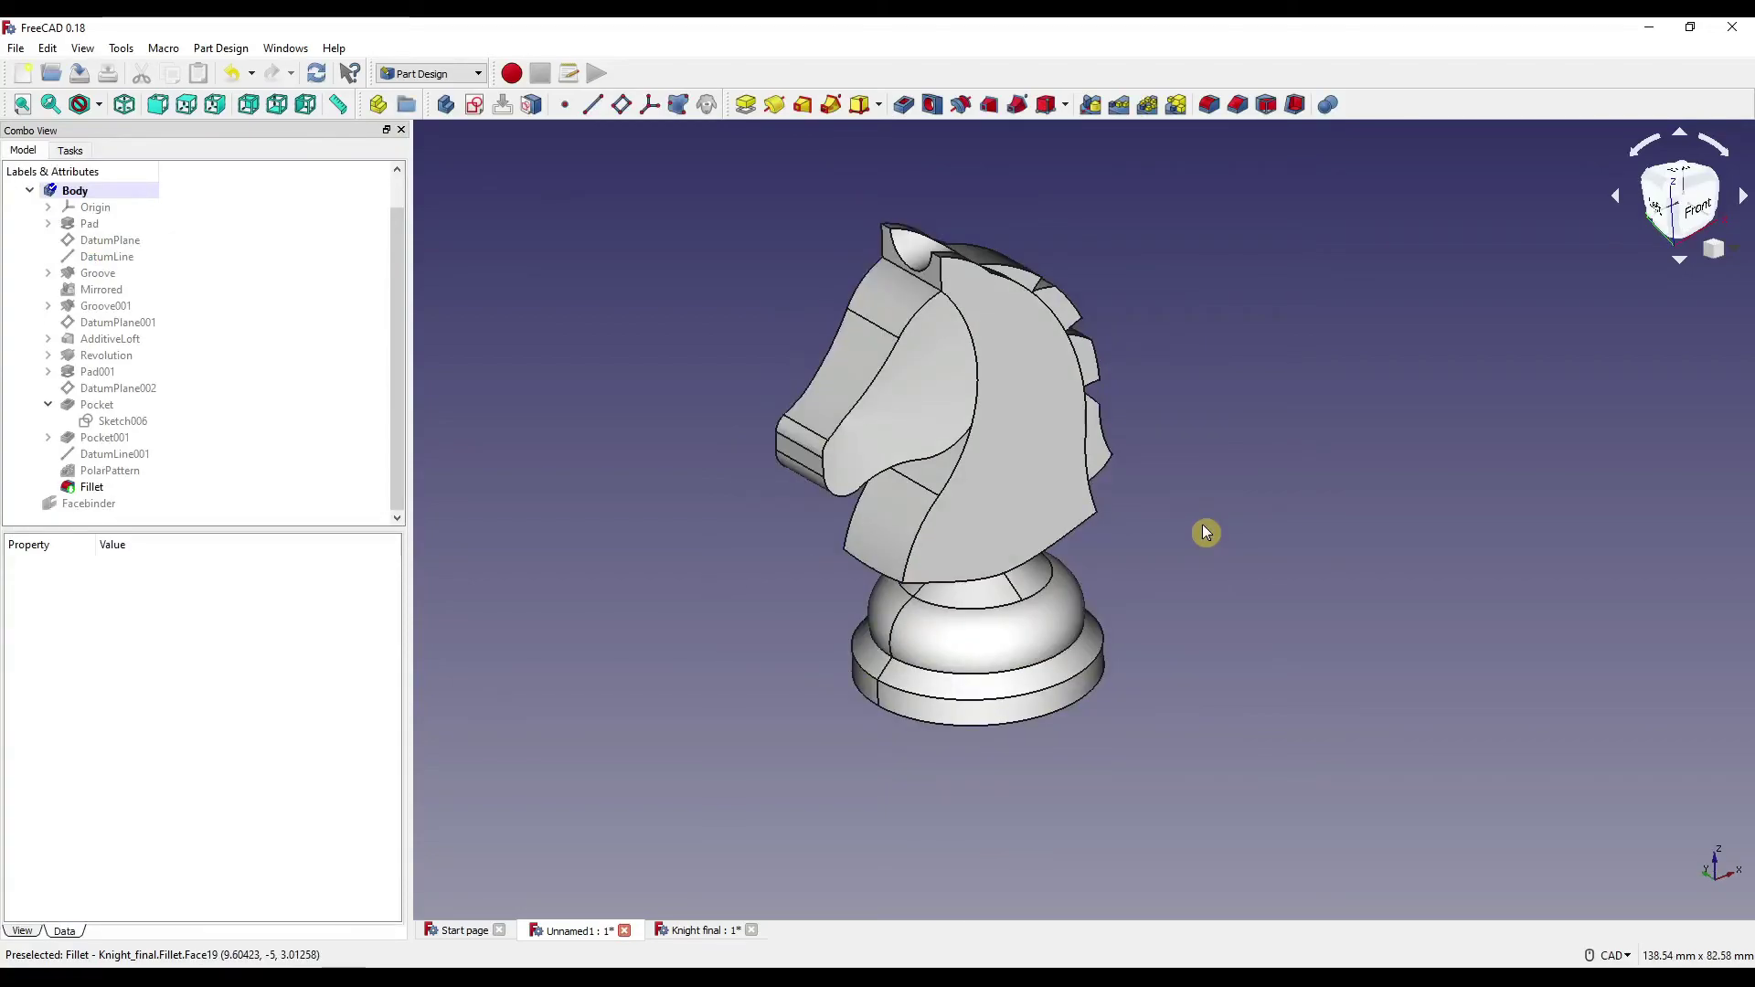
scroll(1040, 660, up, 2)
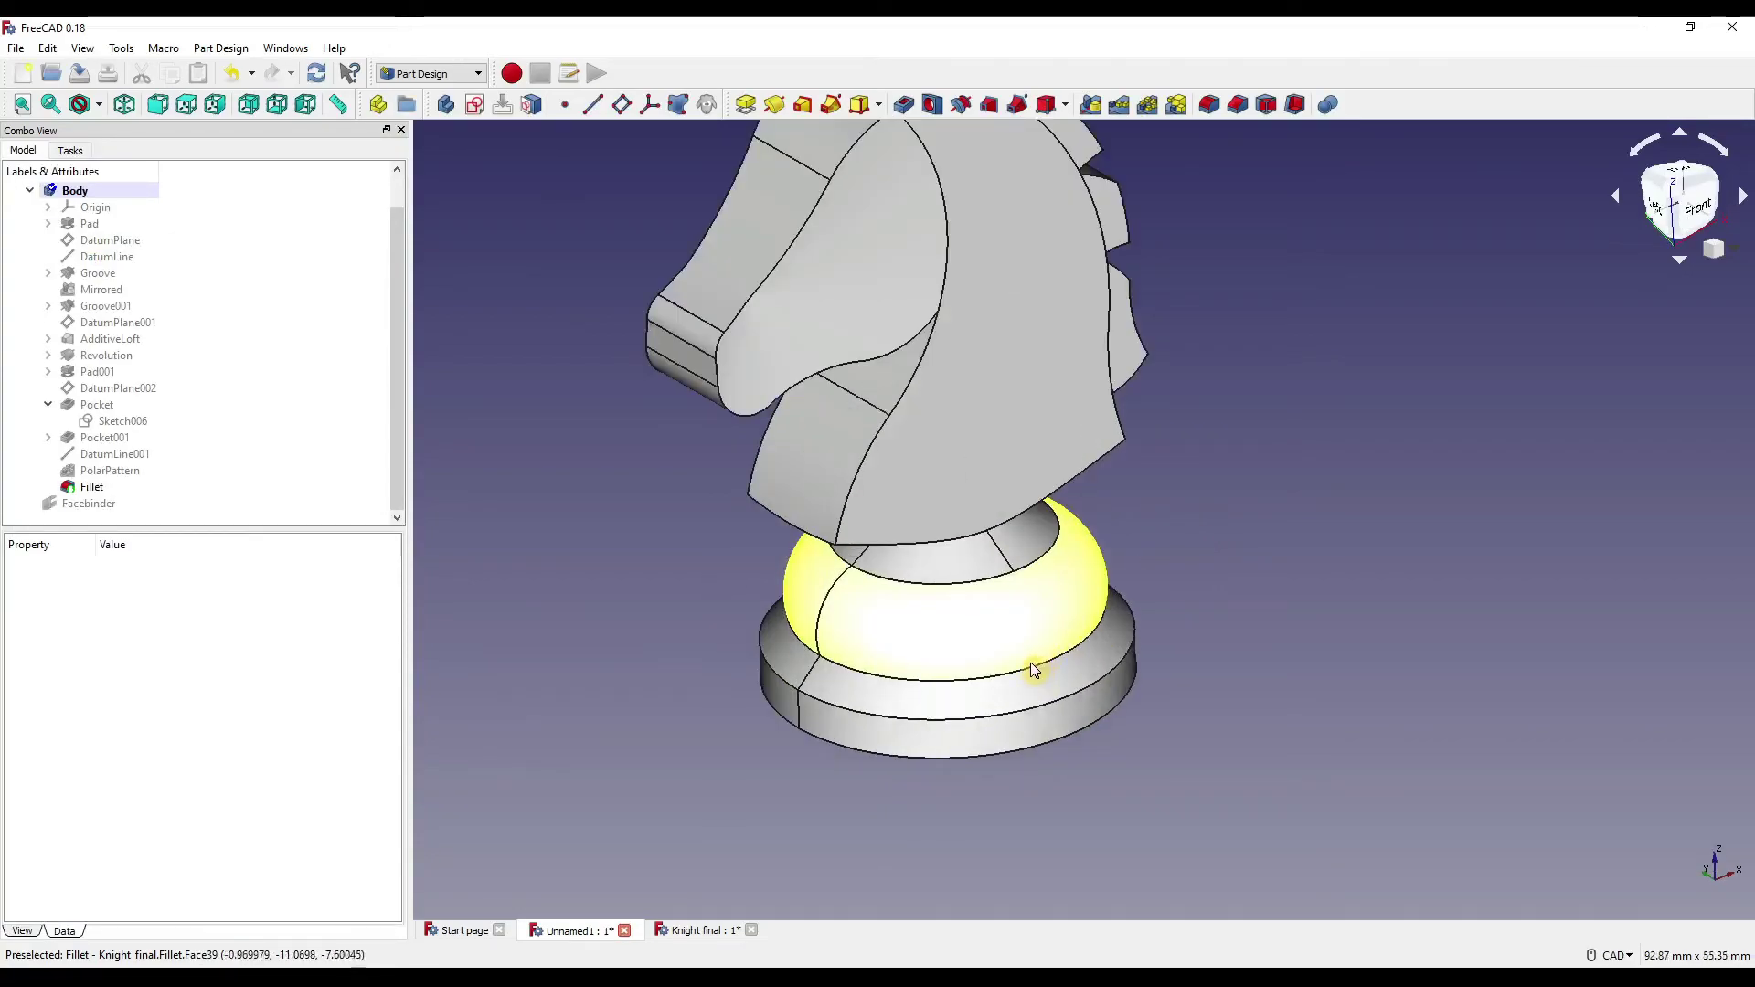
click(1009, 662)
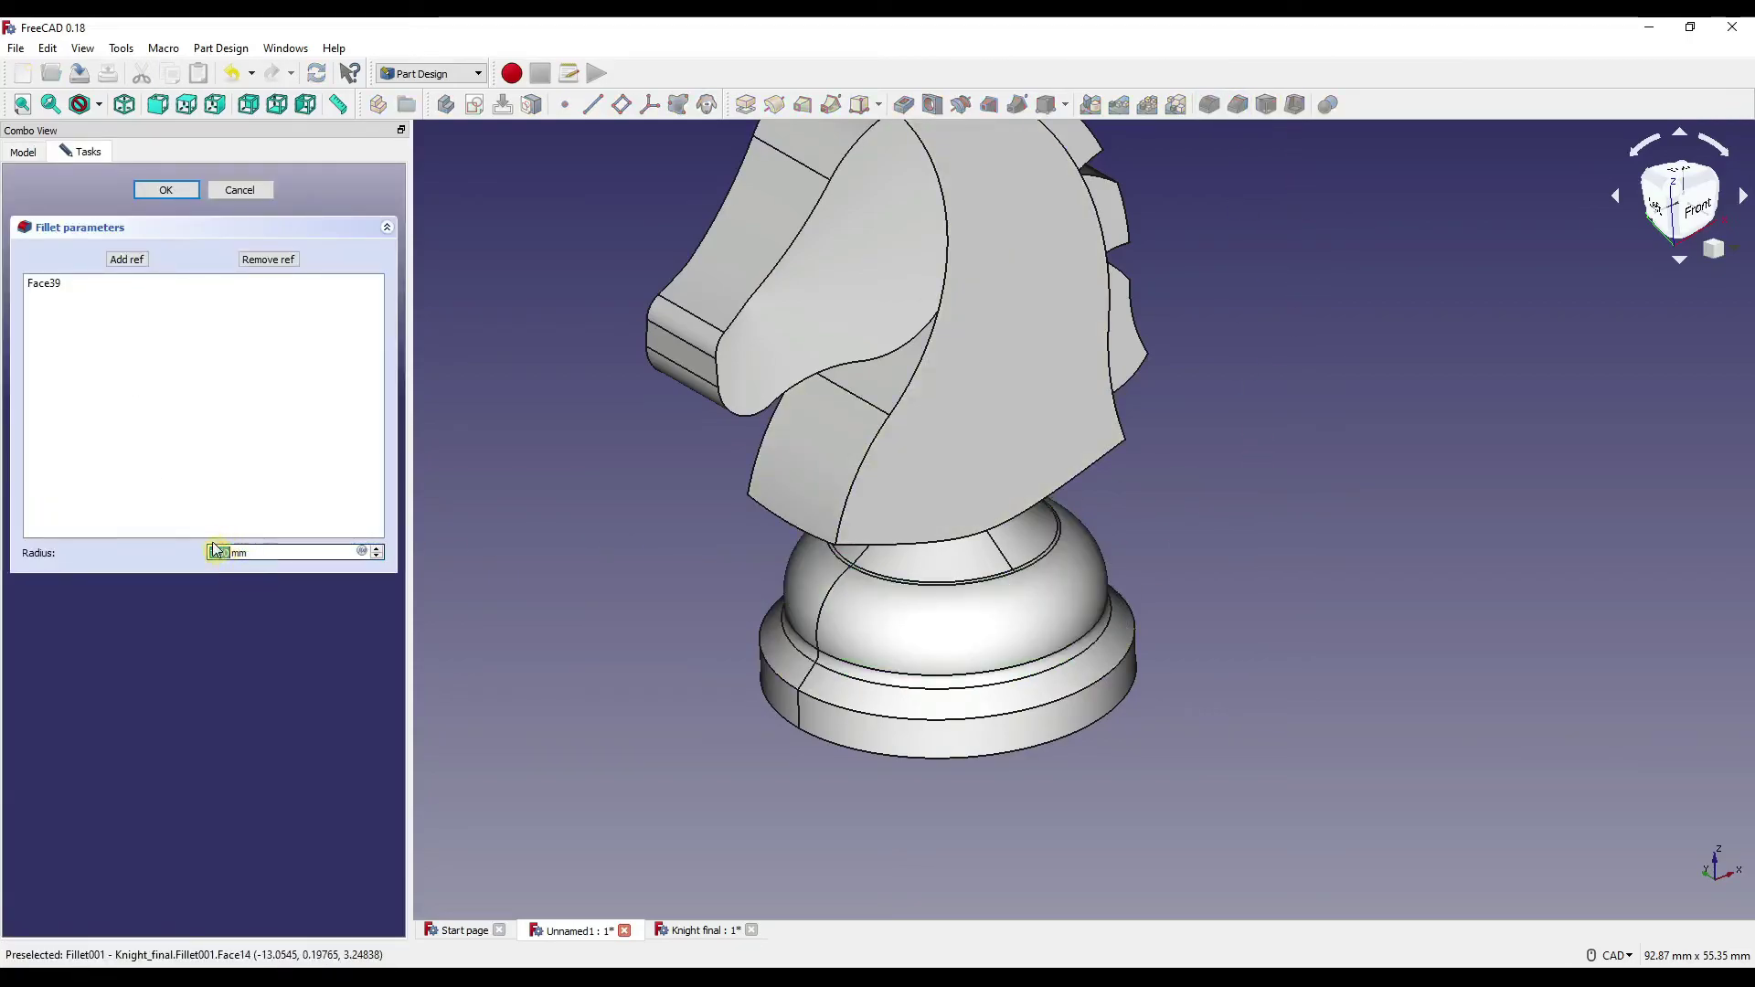
click(128, 259)
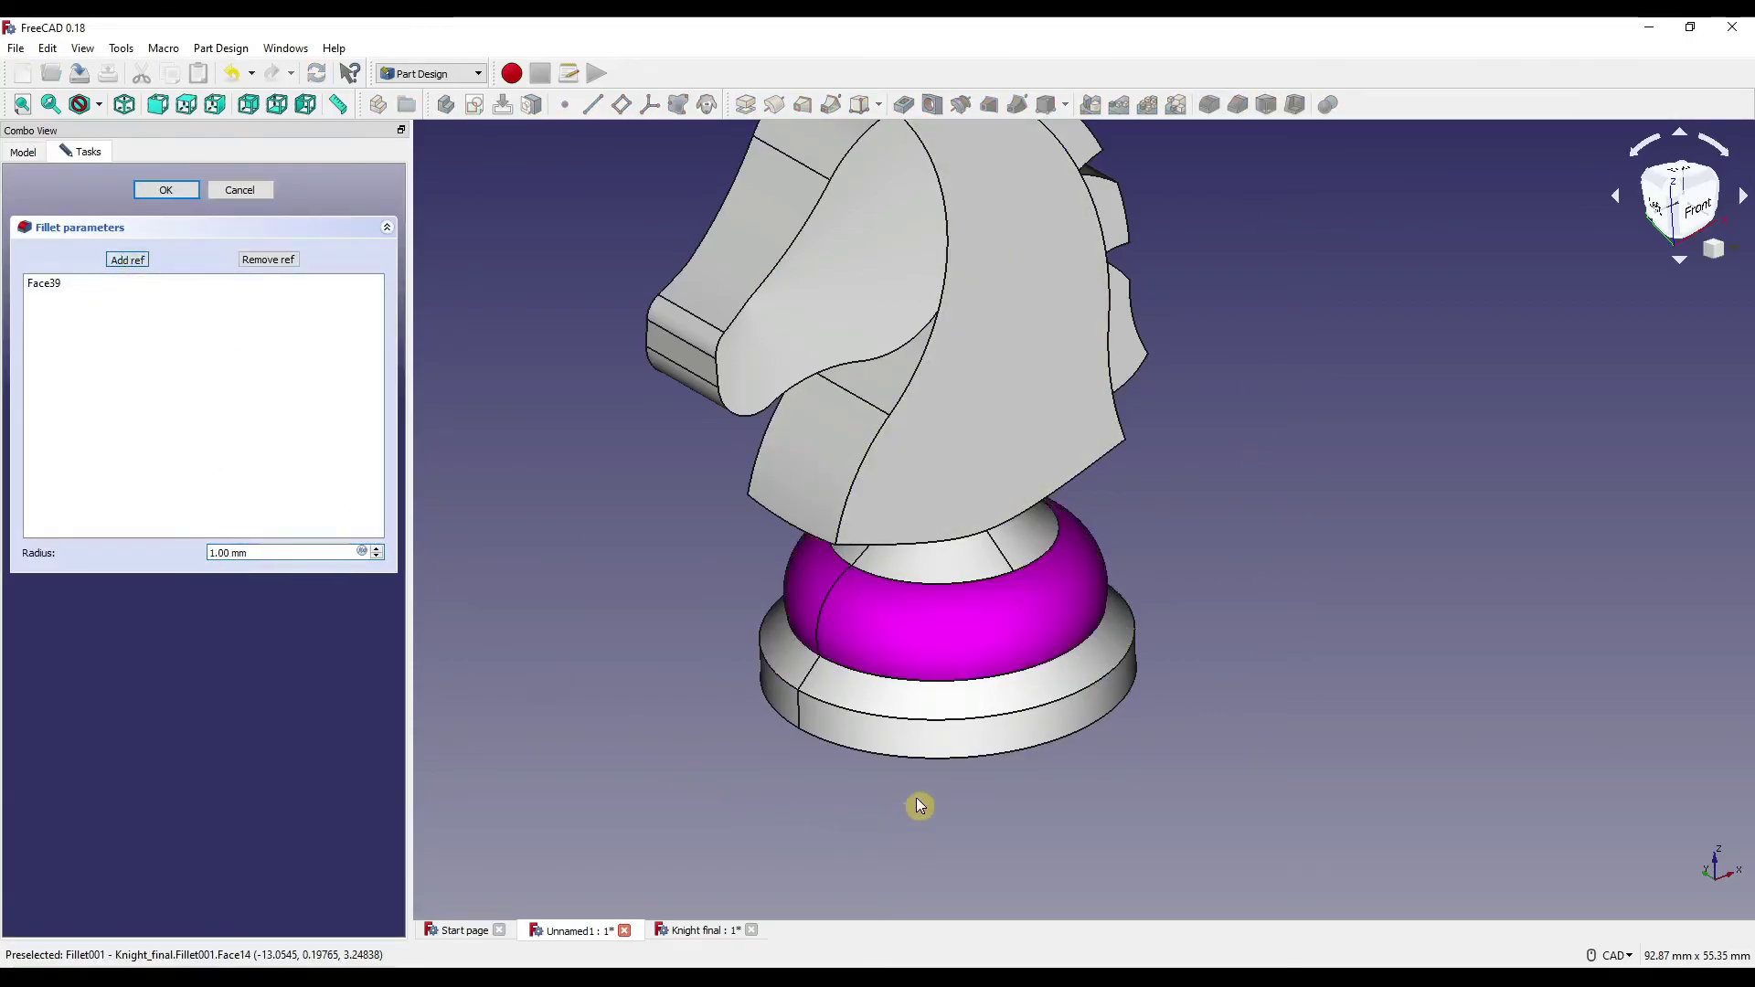
click(928, 725)
middle_drag(1168, 654, 1000, 561)
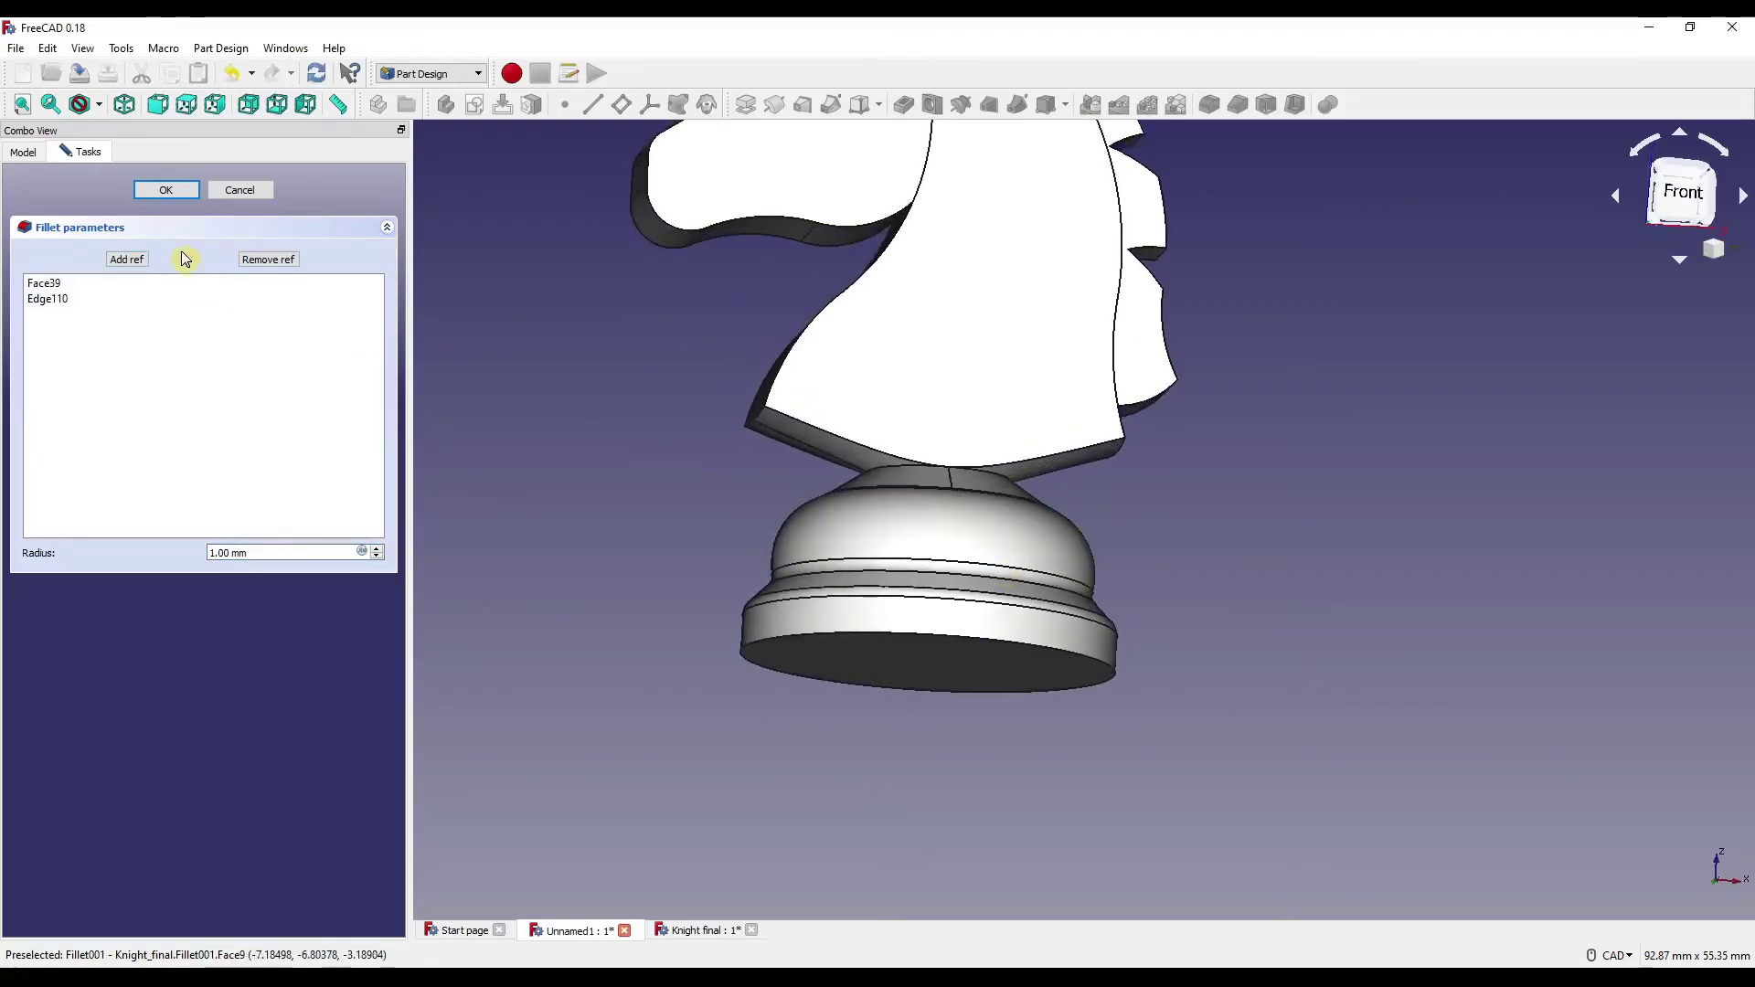
Add the front and rear lower edges of the knight's neck to the 1 mm fillet.
click(128, 260)
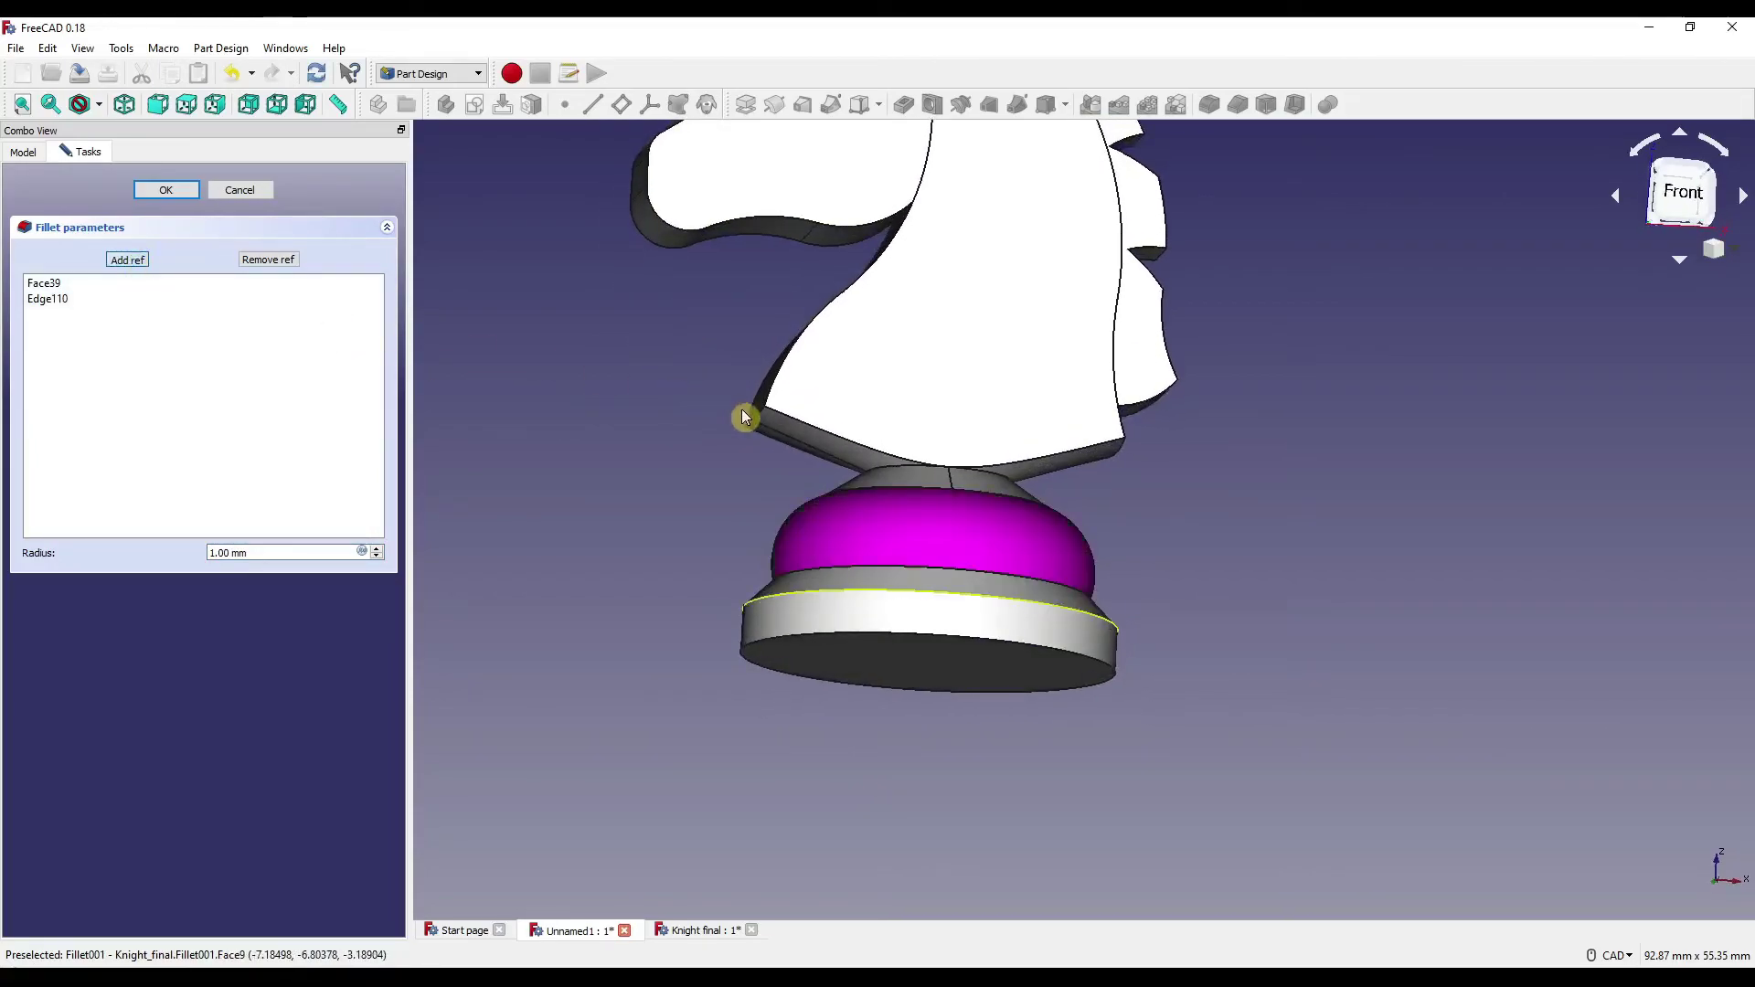
click(832, 443)
middle_drag(732, 412, 484, 400)
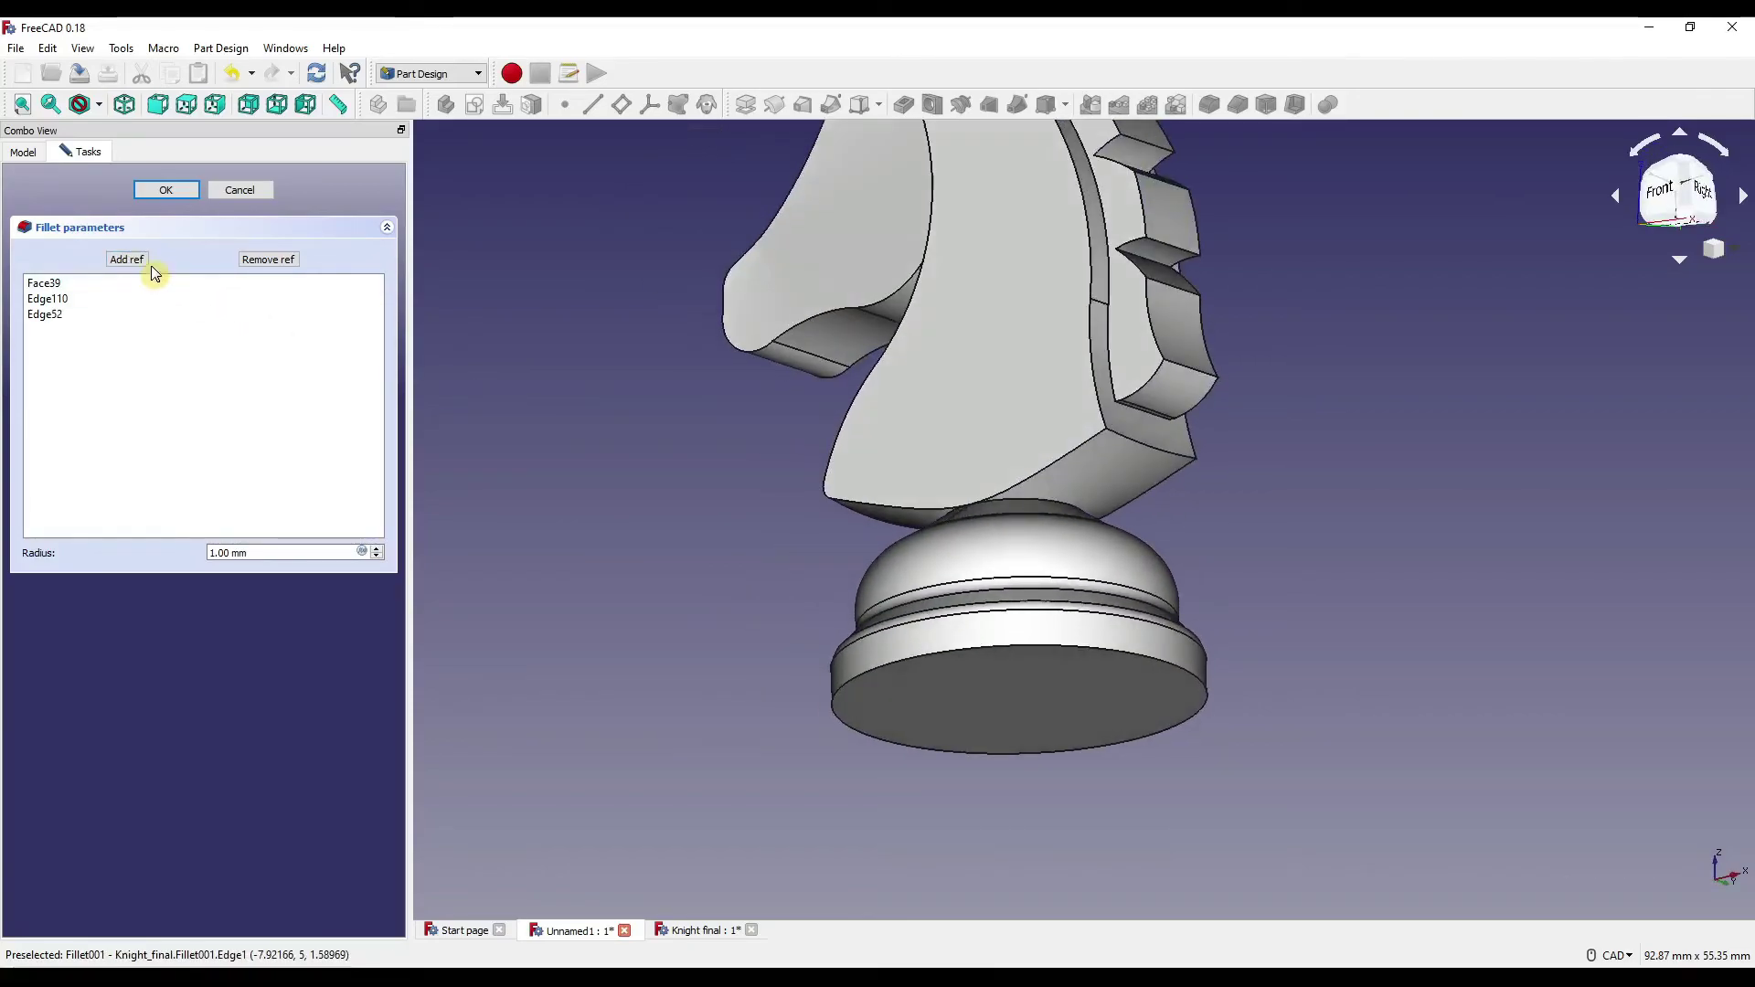
click(133, 262)
click(1149, 444)
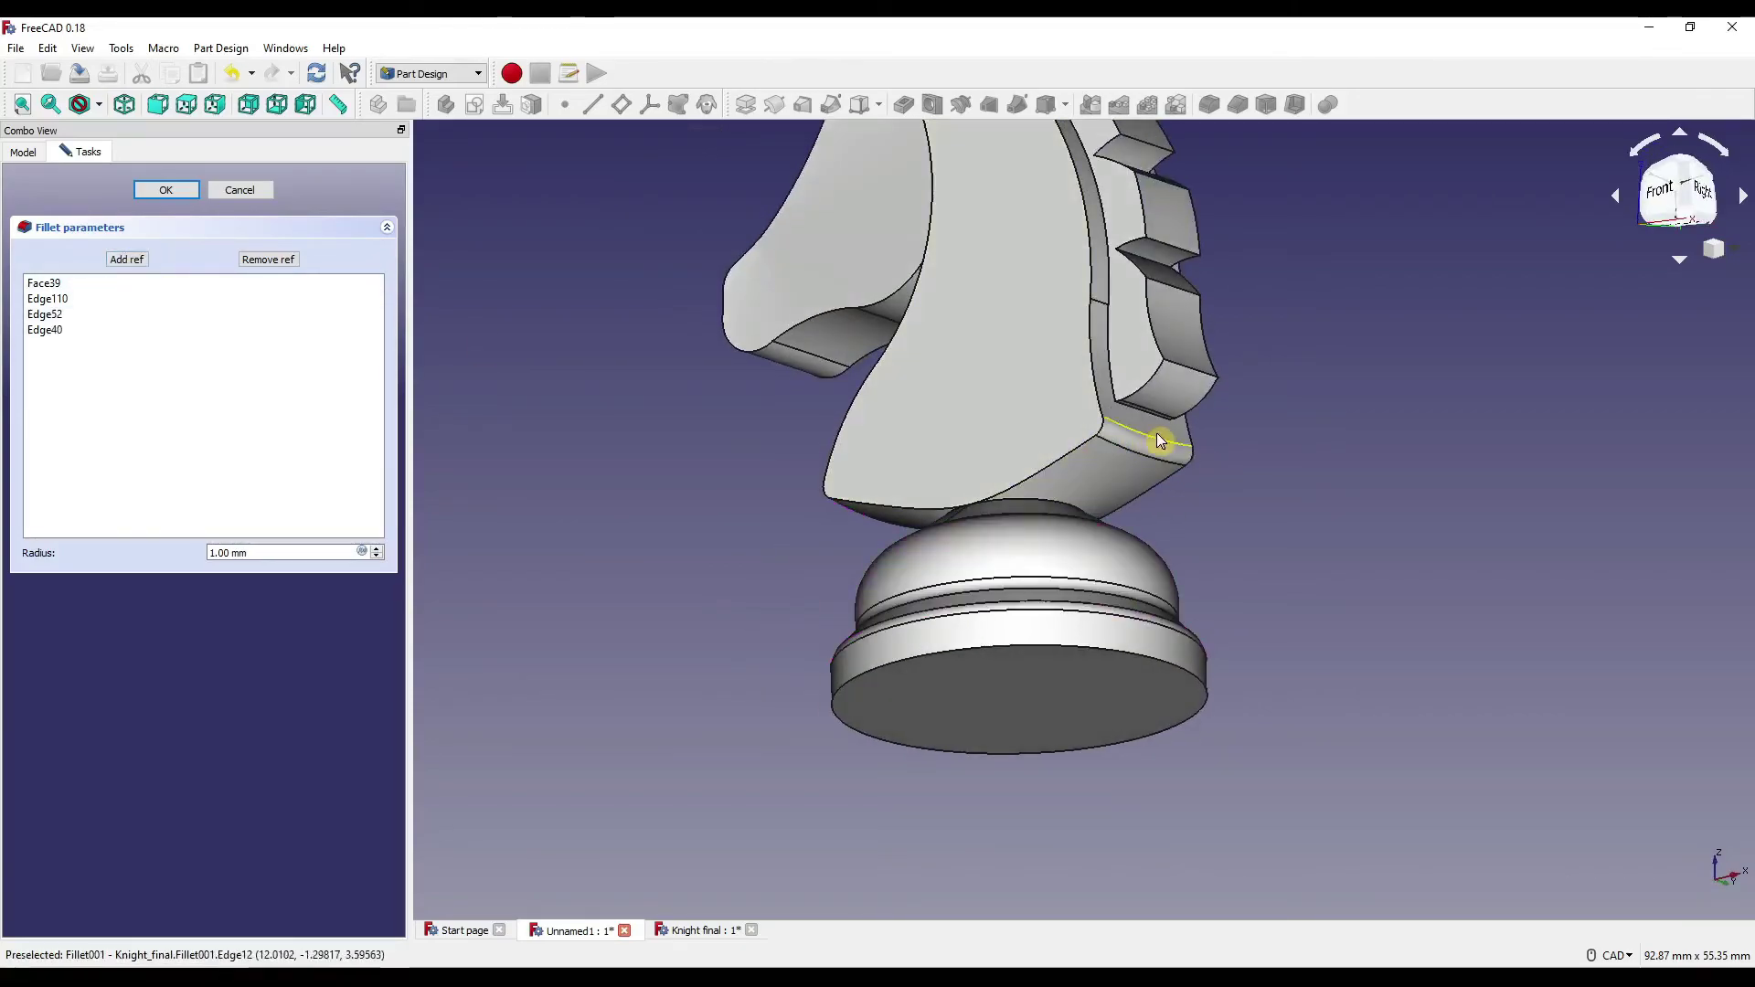
middle_drag(960, 474, 1262, 541)
scroll(1117, 580, down, 3)
scroll(1049, 595, up, 6)
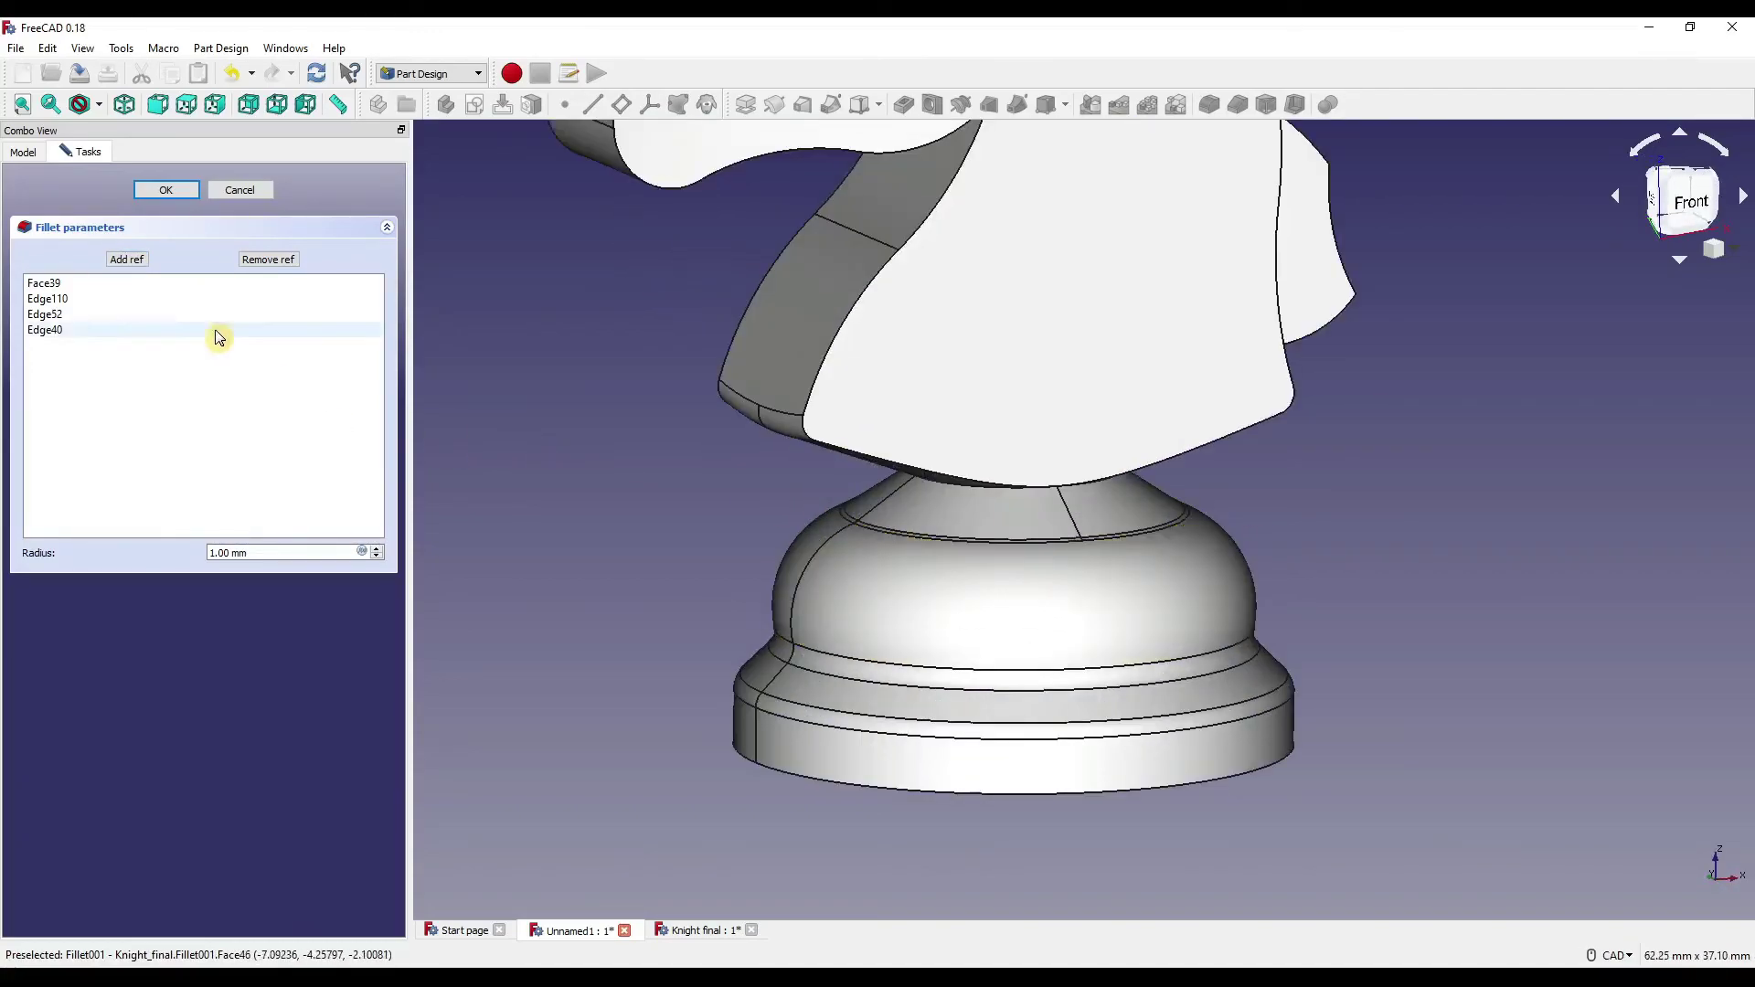
click(128, 260)
click(802, 345)
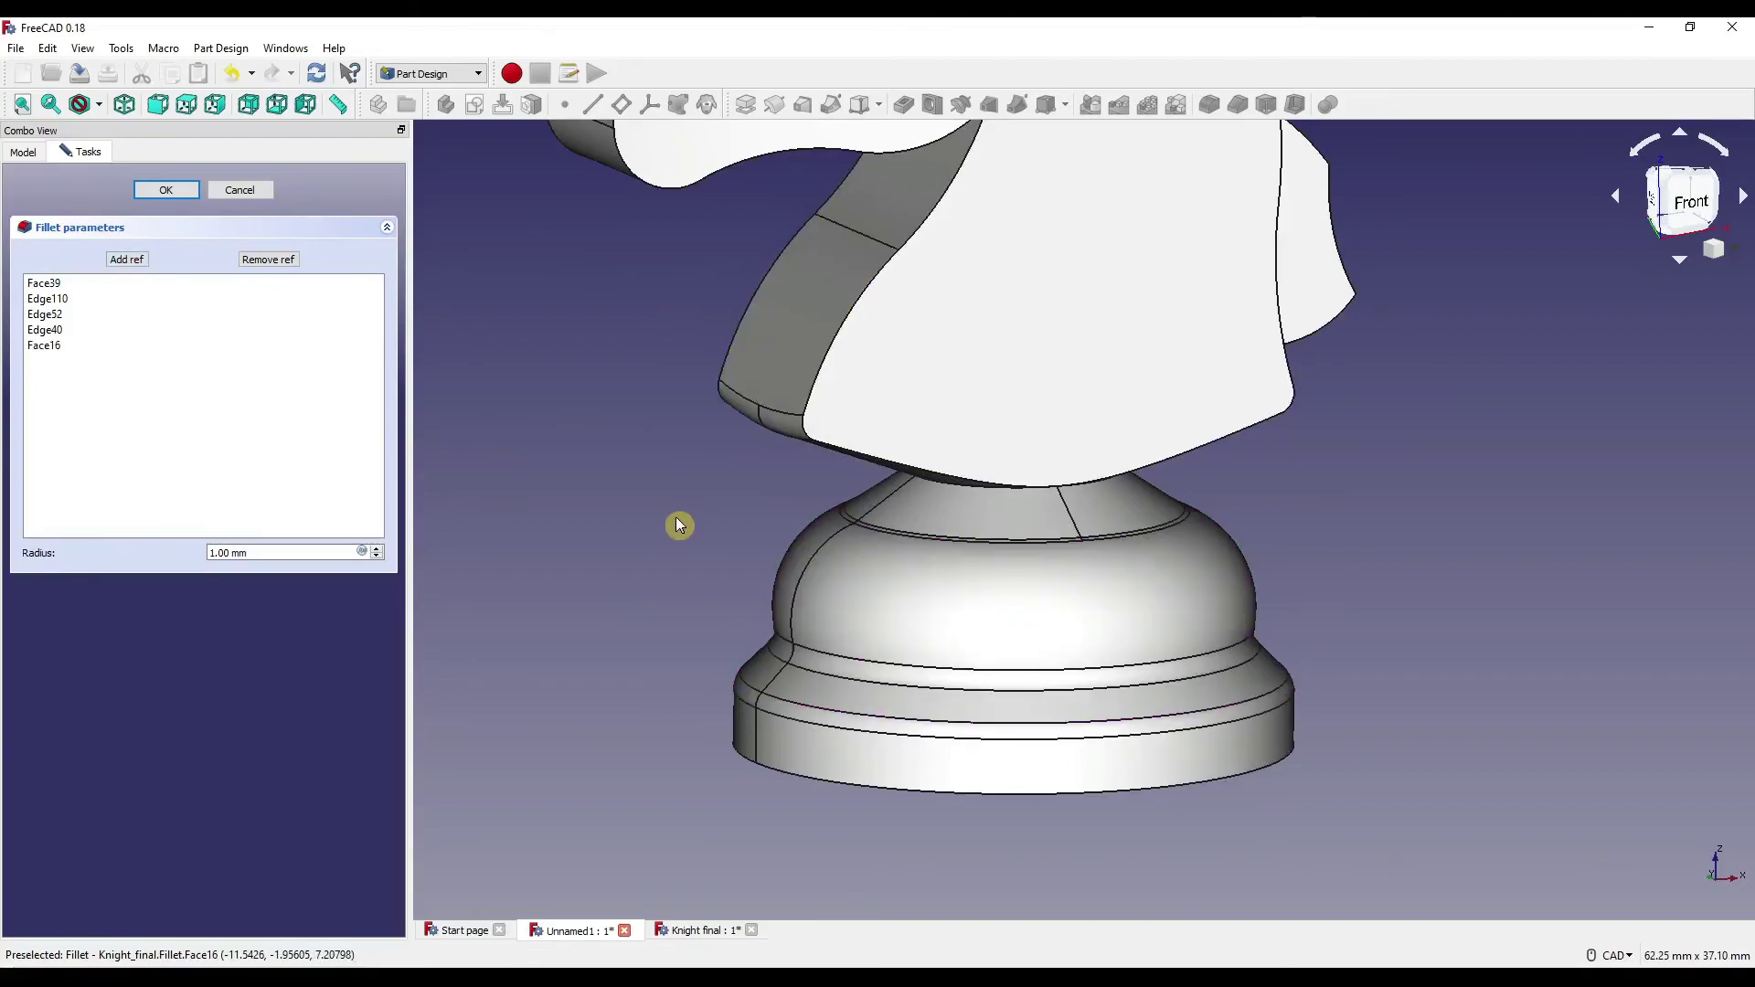
click(268, 260)
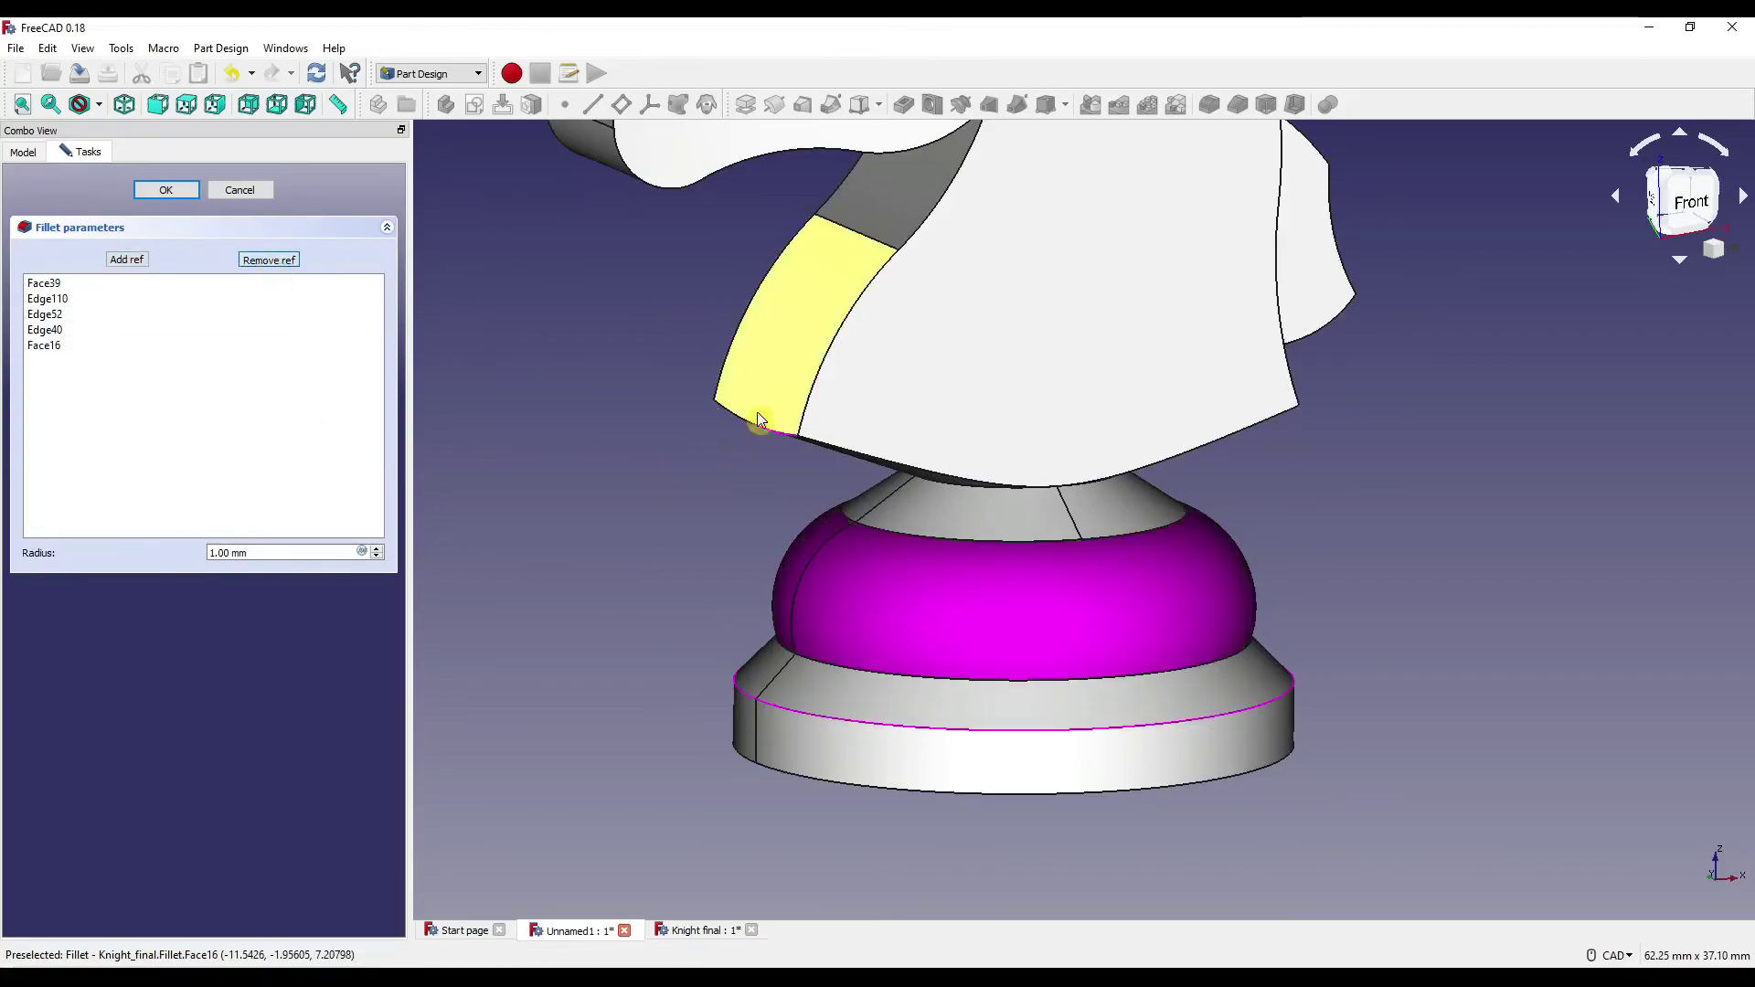
click(809, 326)
Apply the 1 mm fillet to the selected base face, rim edge and lower neck edges.
scroll(549, 476, down, 5)
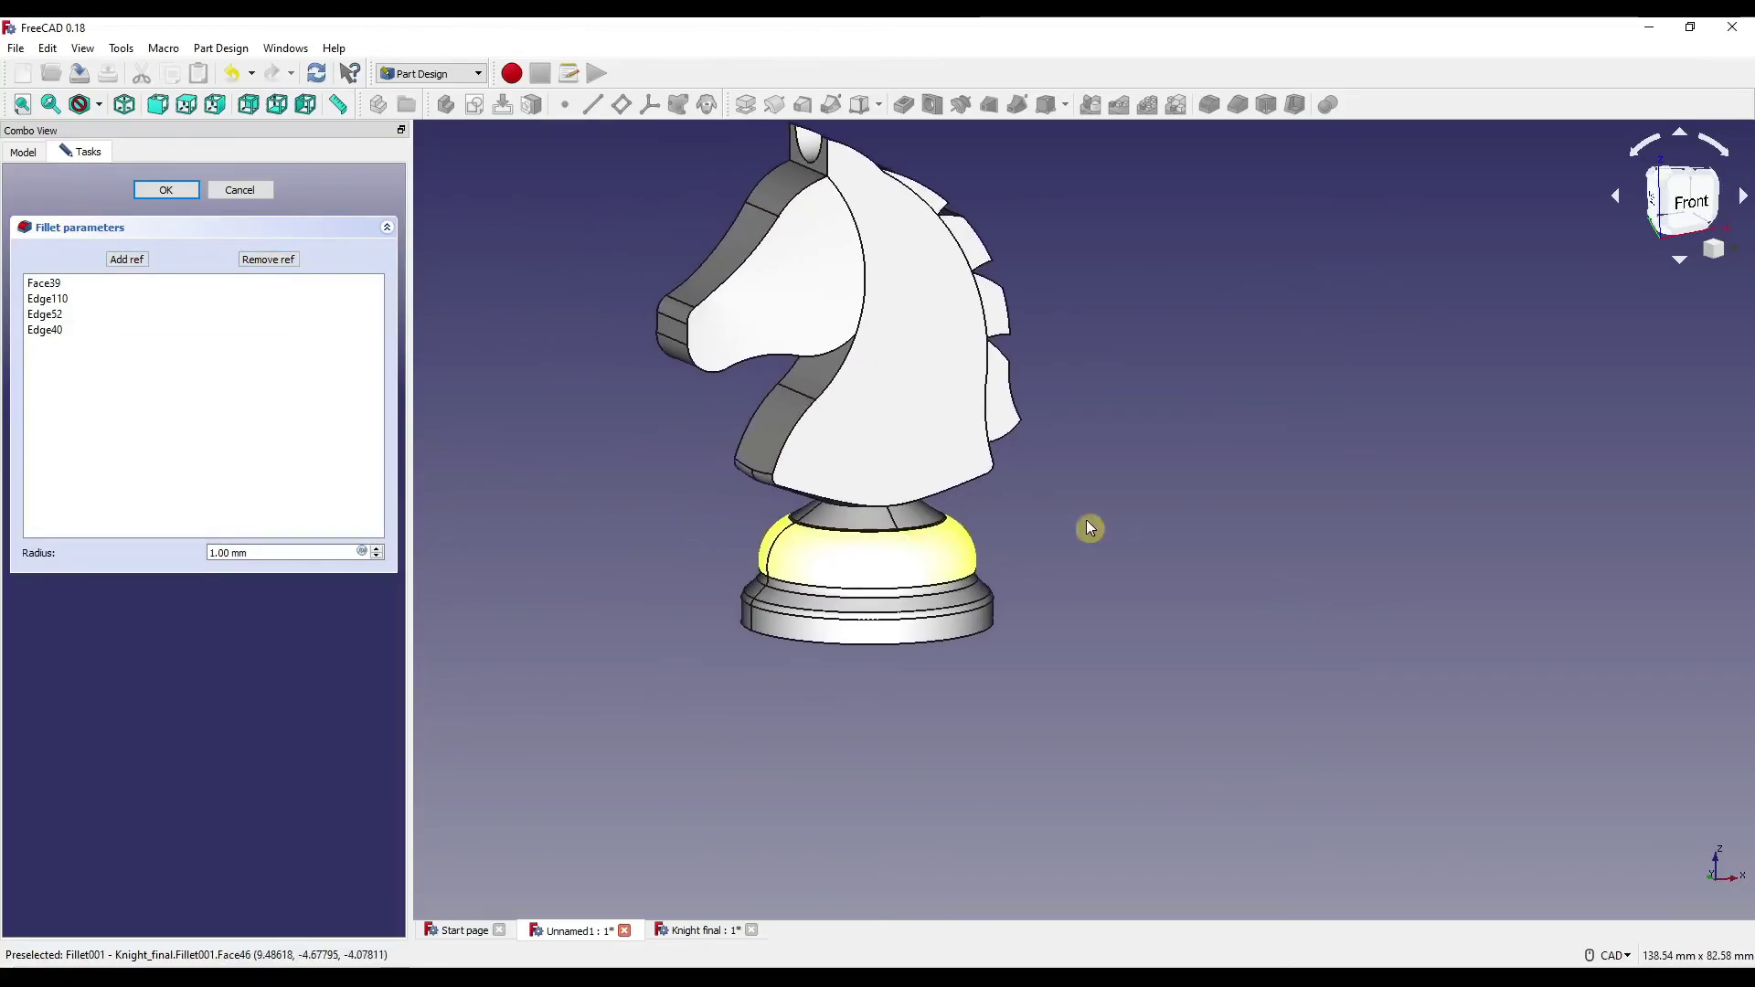
click(142, 191)
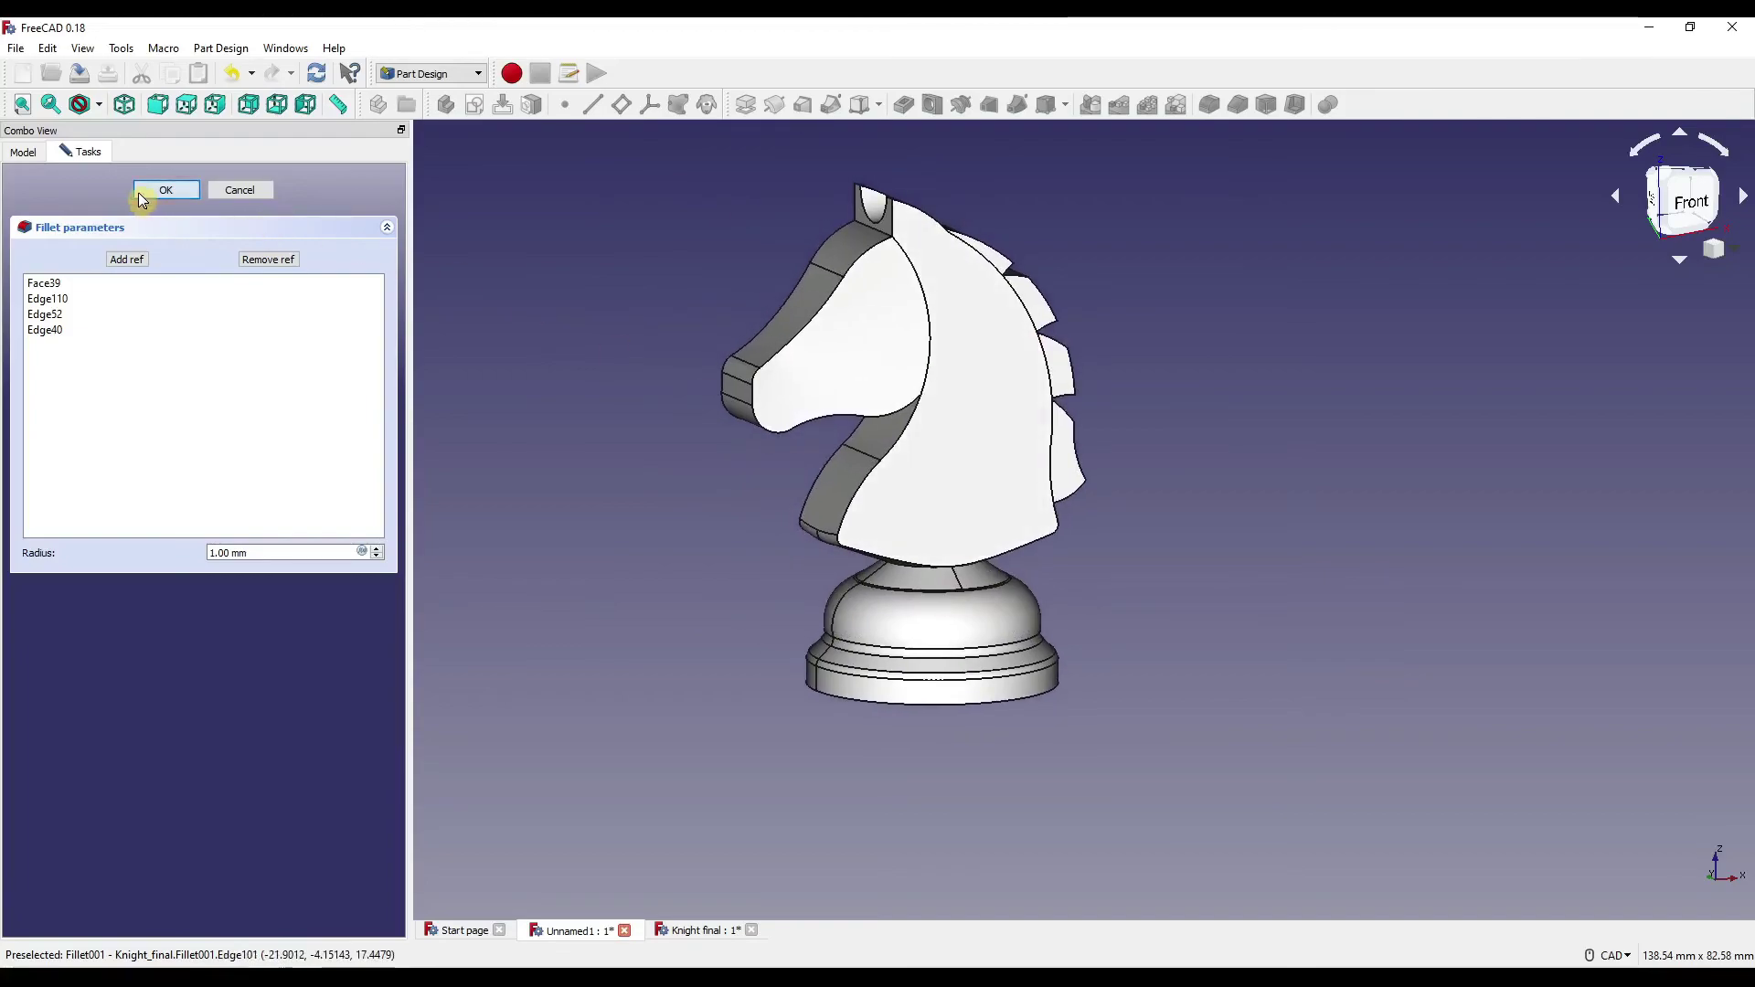
scroll(233, 486, down, 2)
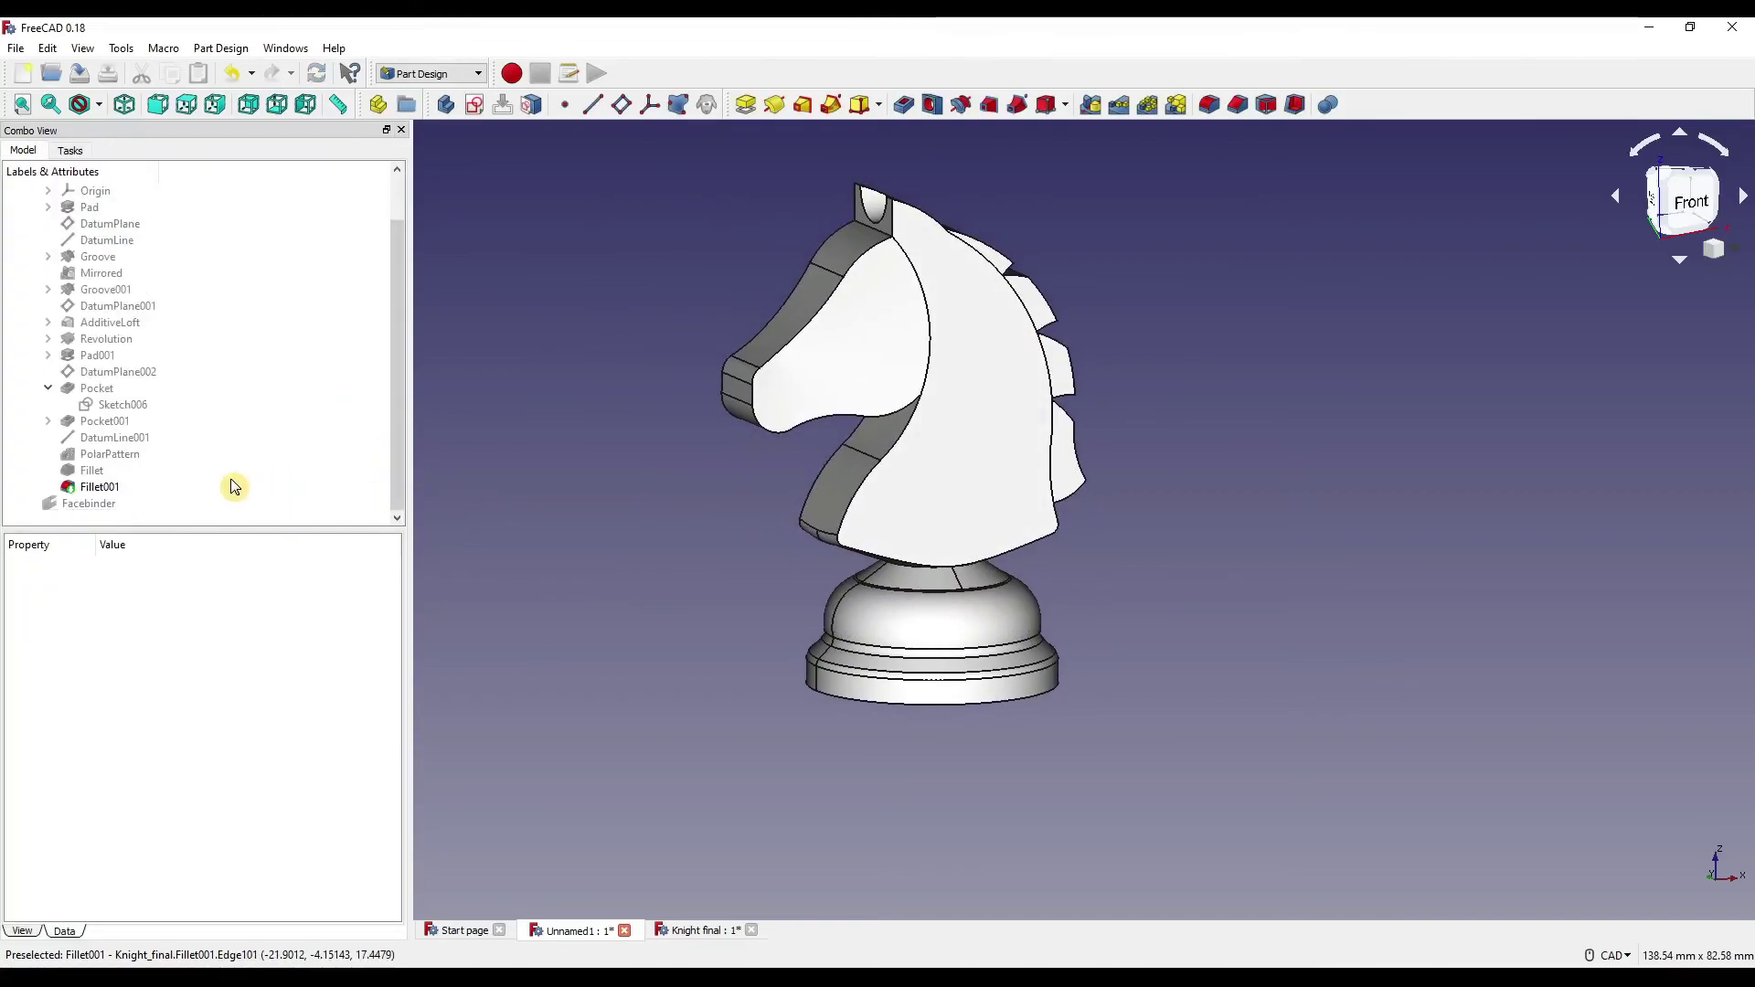
Start a 0.25 mm fillet on the lower edge of the mane's top tuft and add the other edges across the uppermost notch.
middle_drag(1200, 399, 1034, 517)
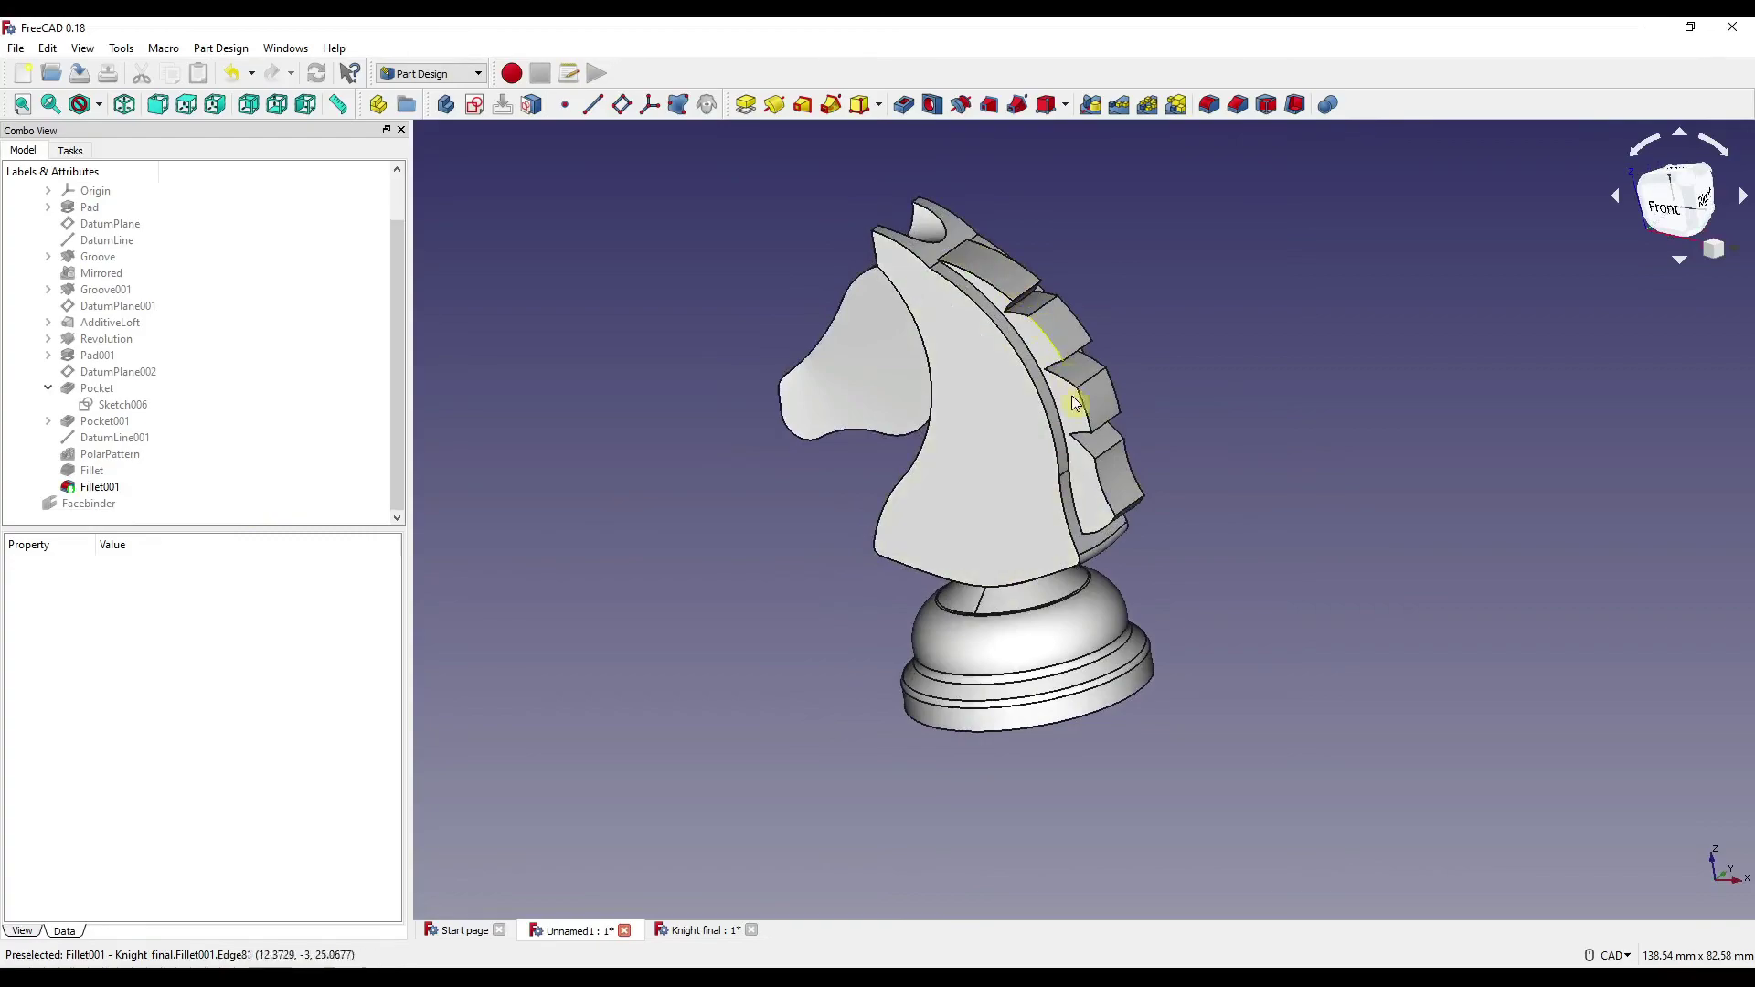
scroll(1097, 402, up, 5)
middle_drag(1038, 343, 896, 308)
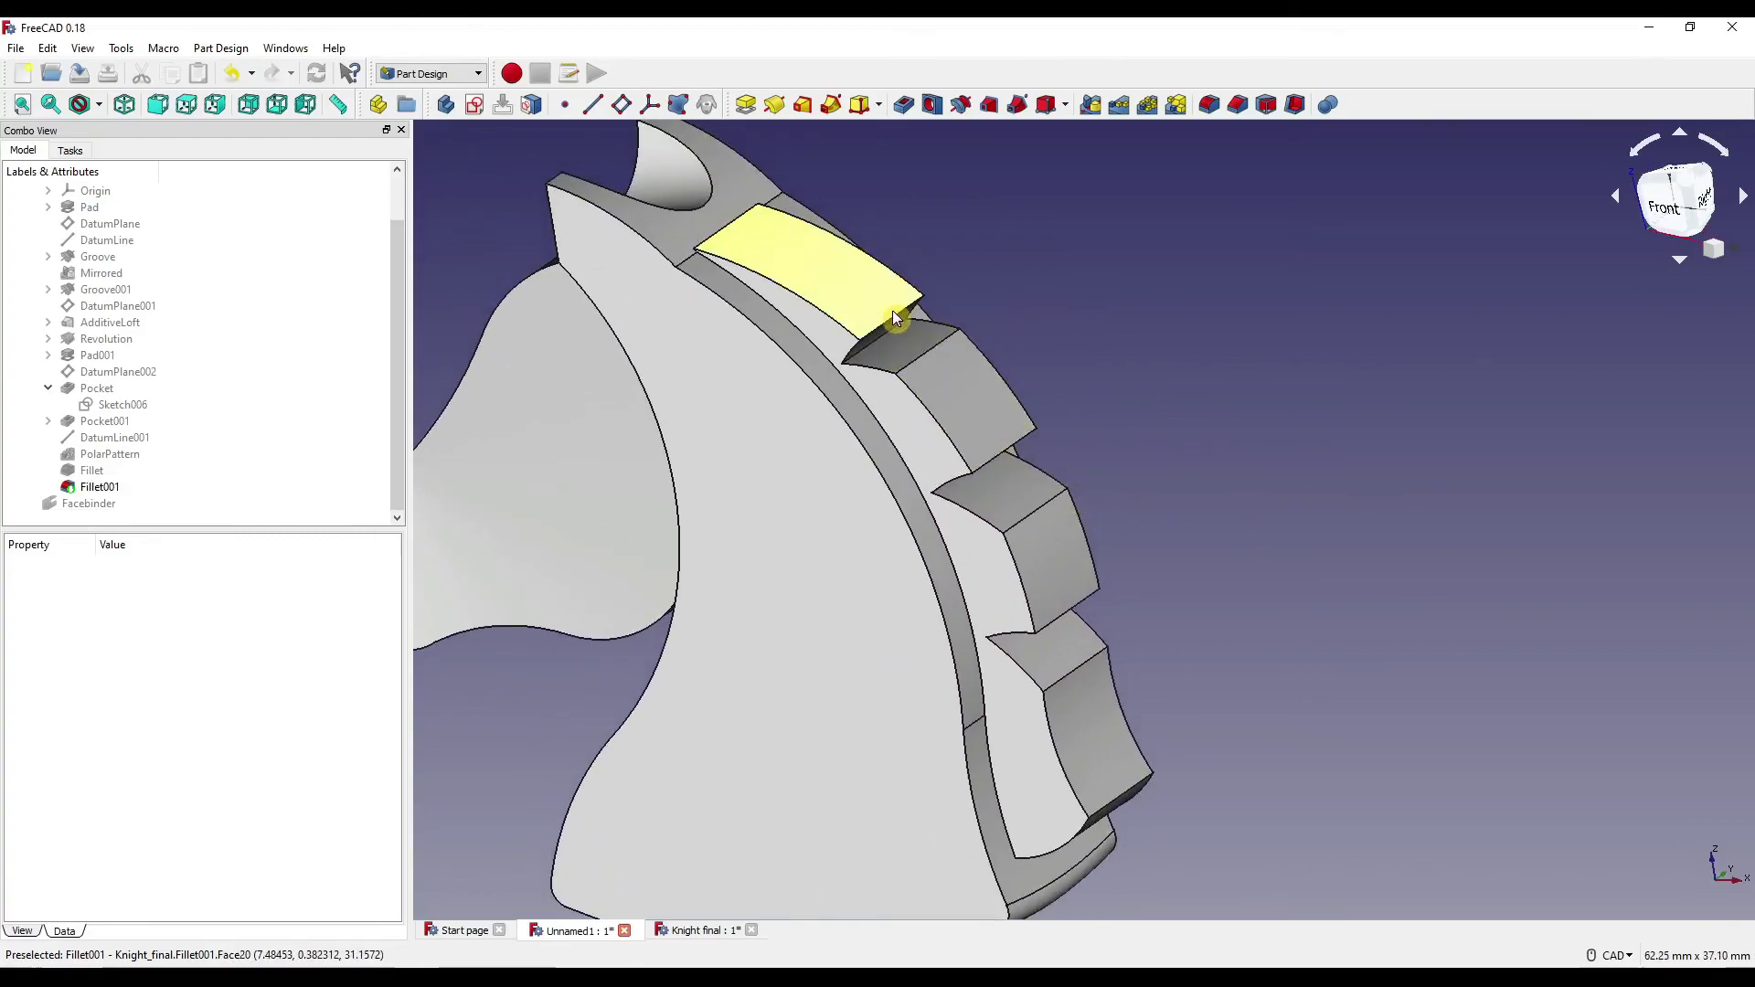
click(893, 315)
click(1210, 104)
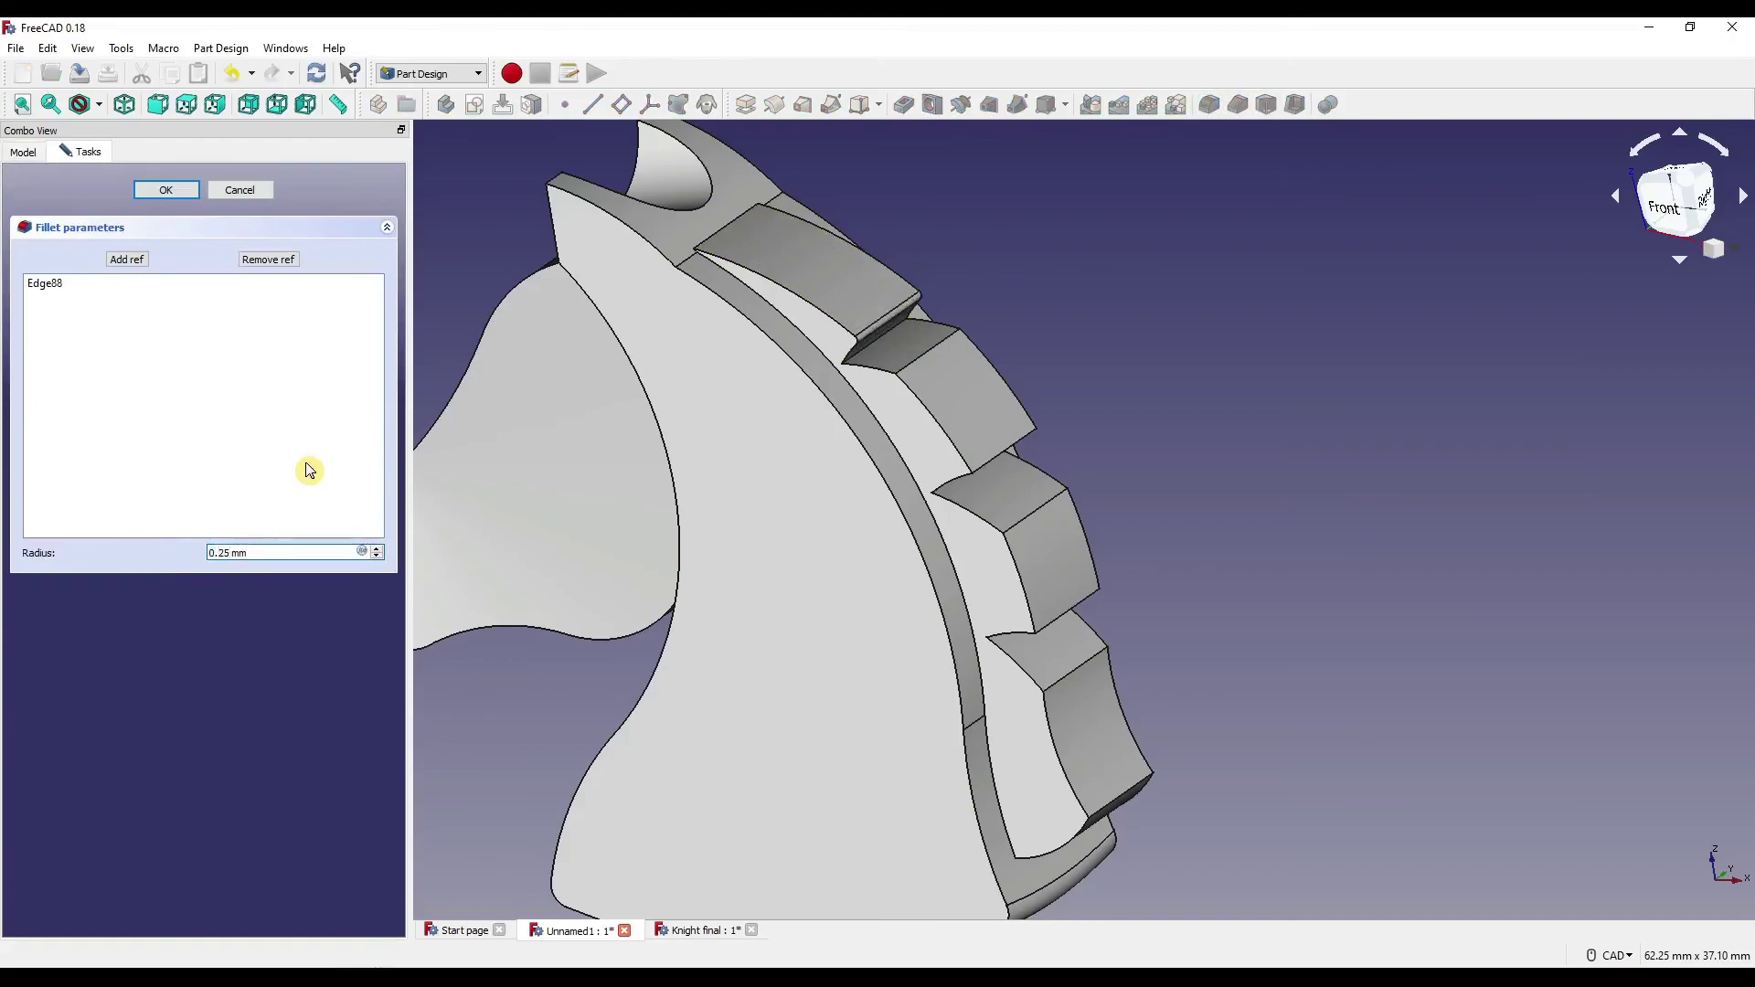
click(128, 260)
scroll(951, 331, up, 5)
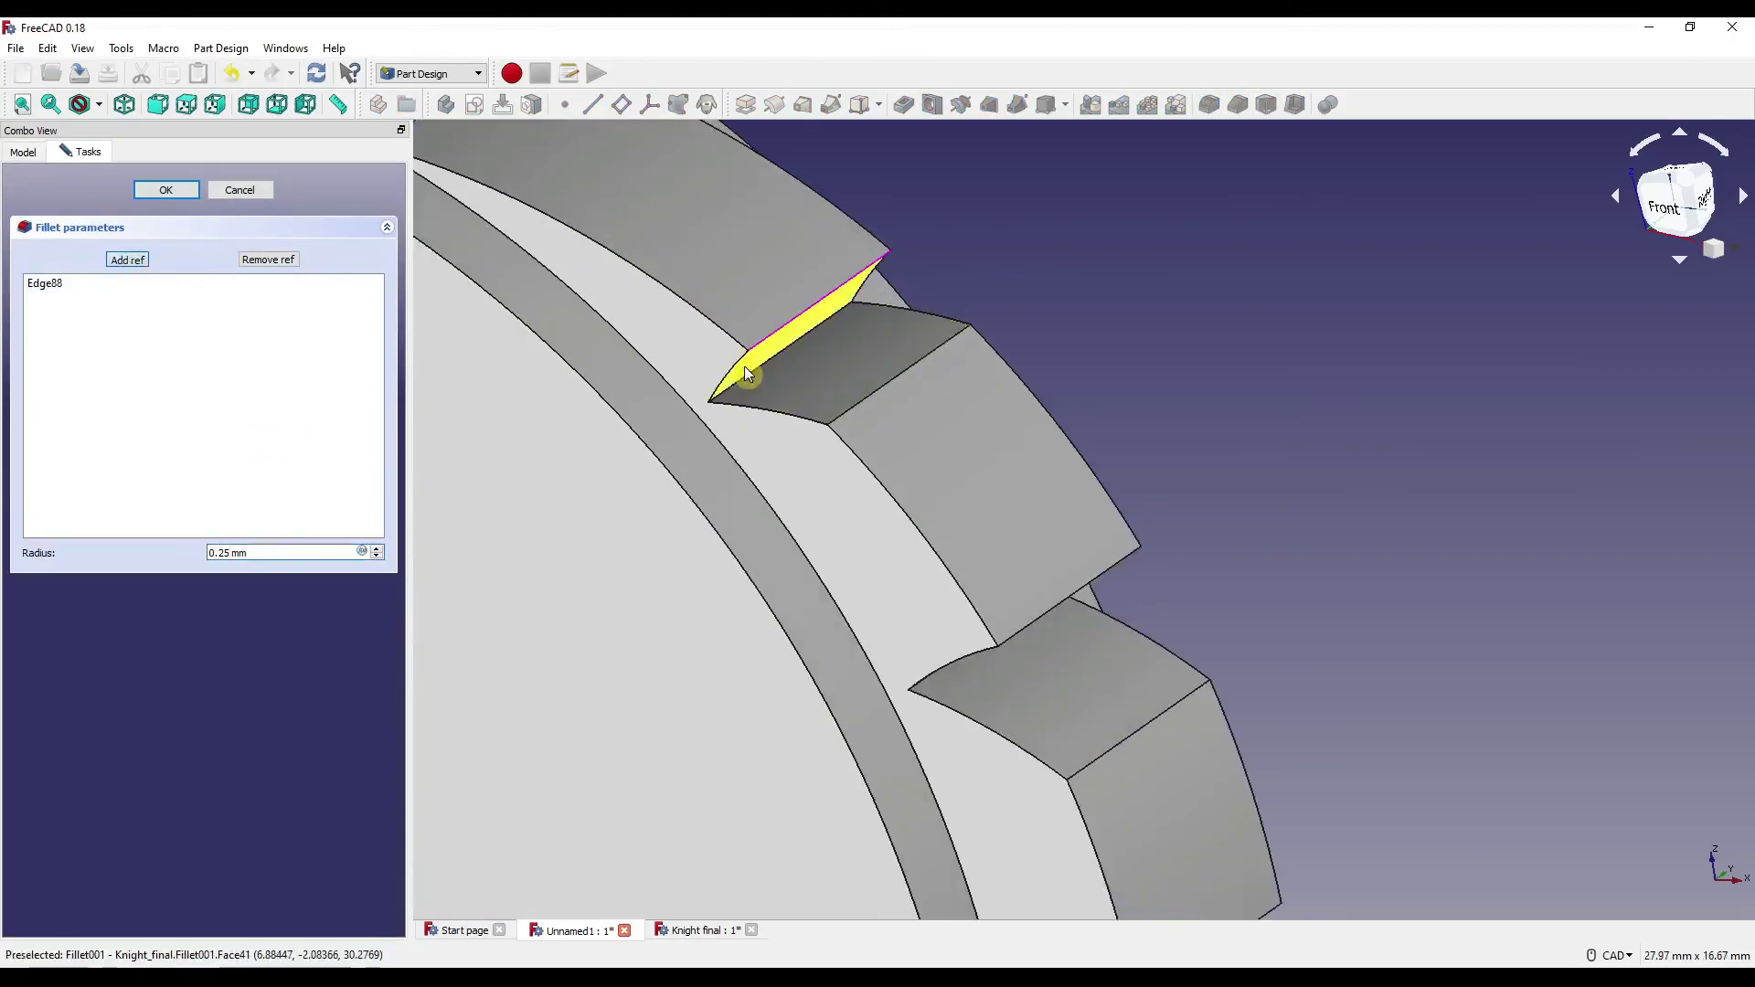
click(752, 373)
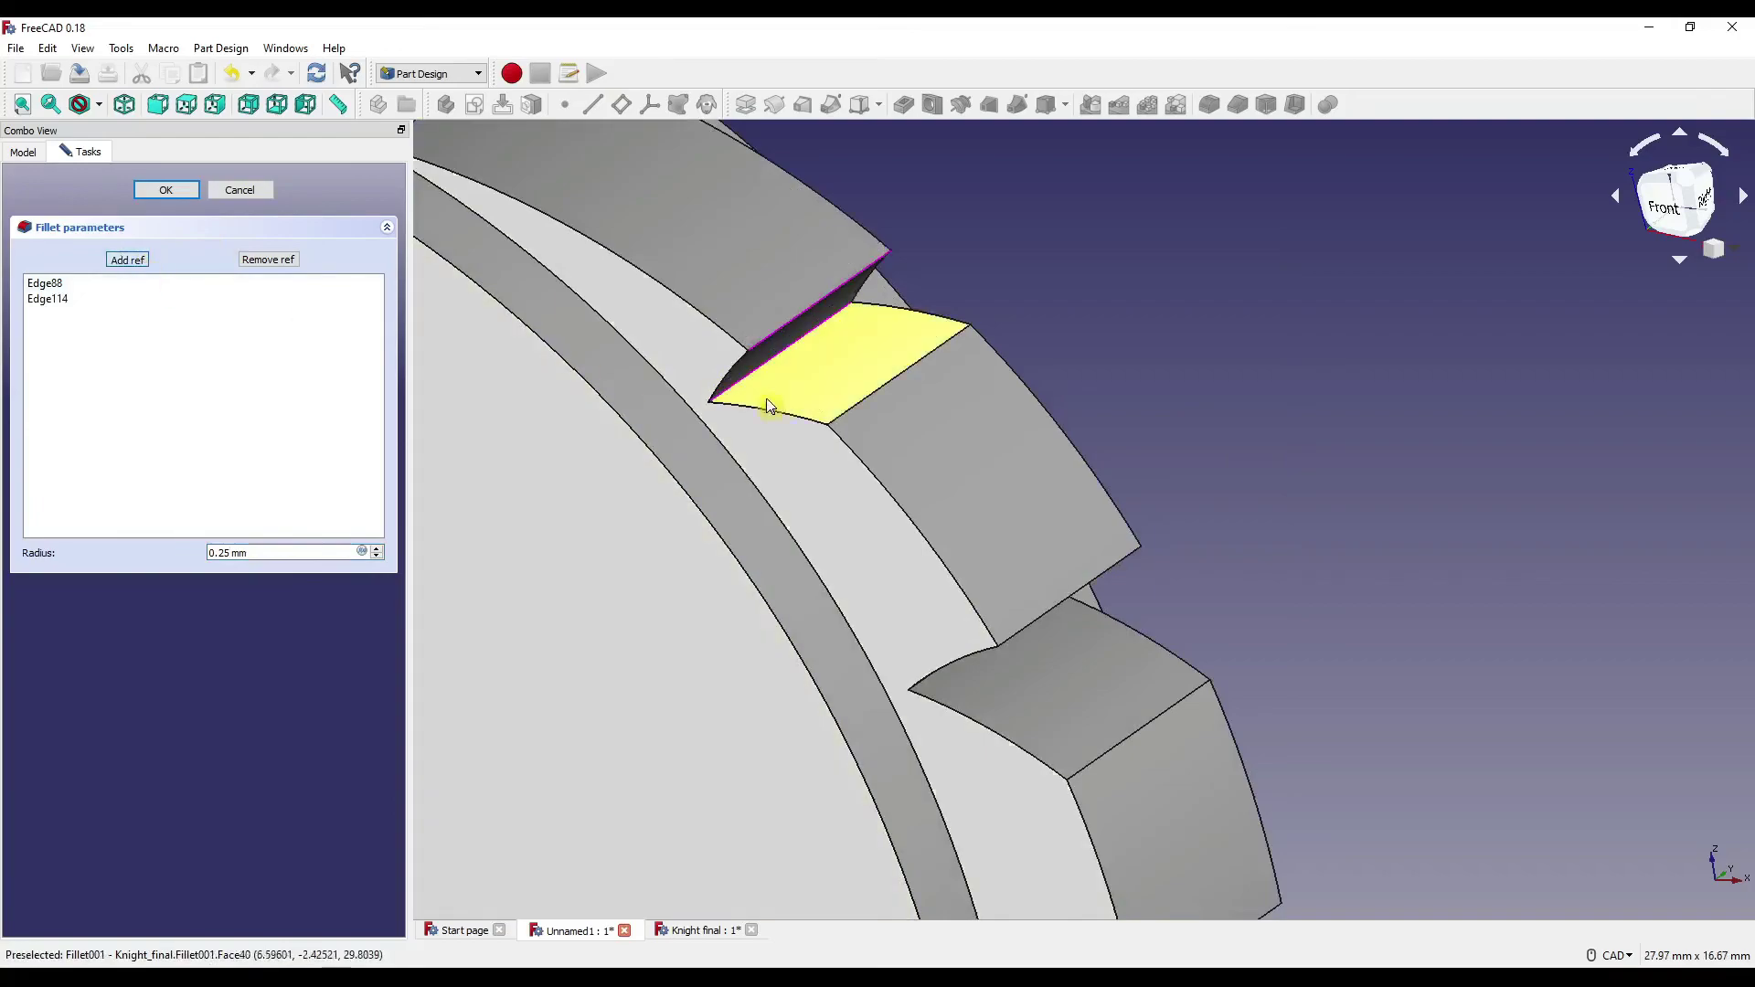
click(867, 399)
Add the three crosswise edges of the mane's second notch to the 0.25 mm fillet.
scroll(901, 466, down, 4)
middle_drag(1082, 590, 932, 521)
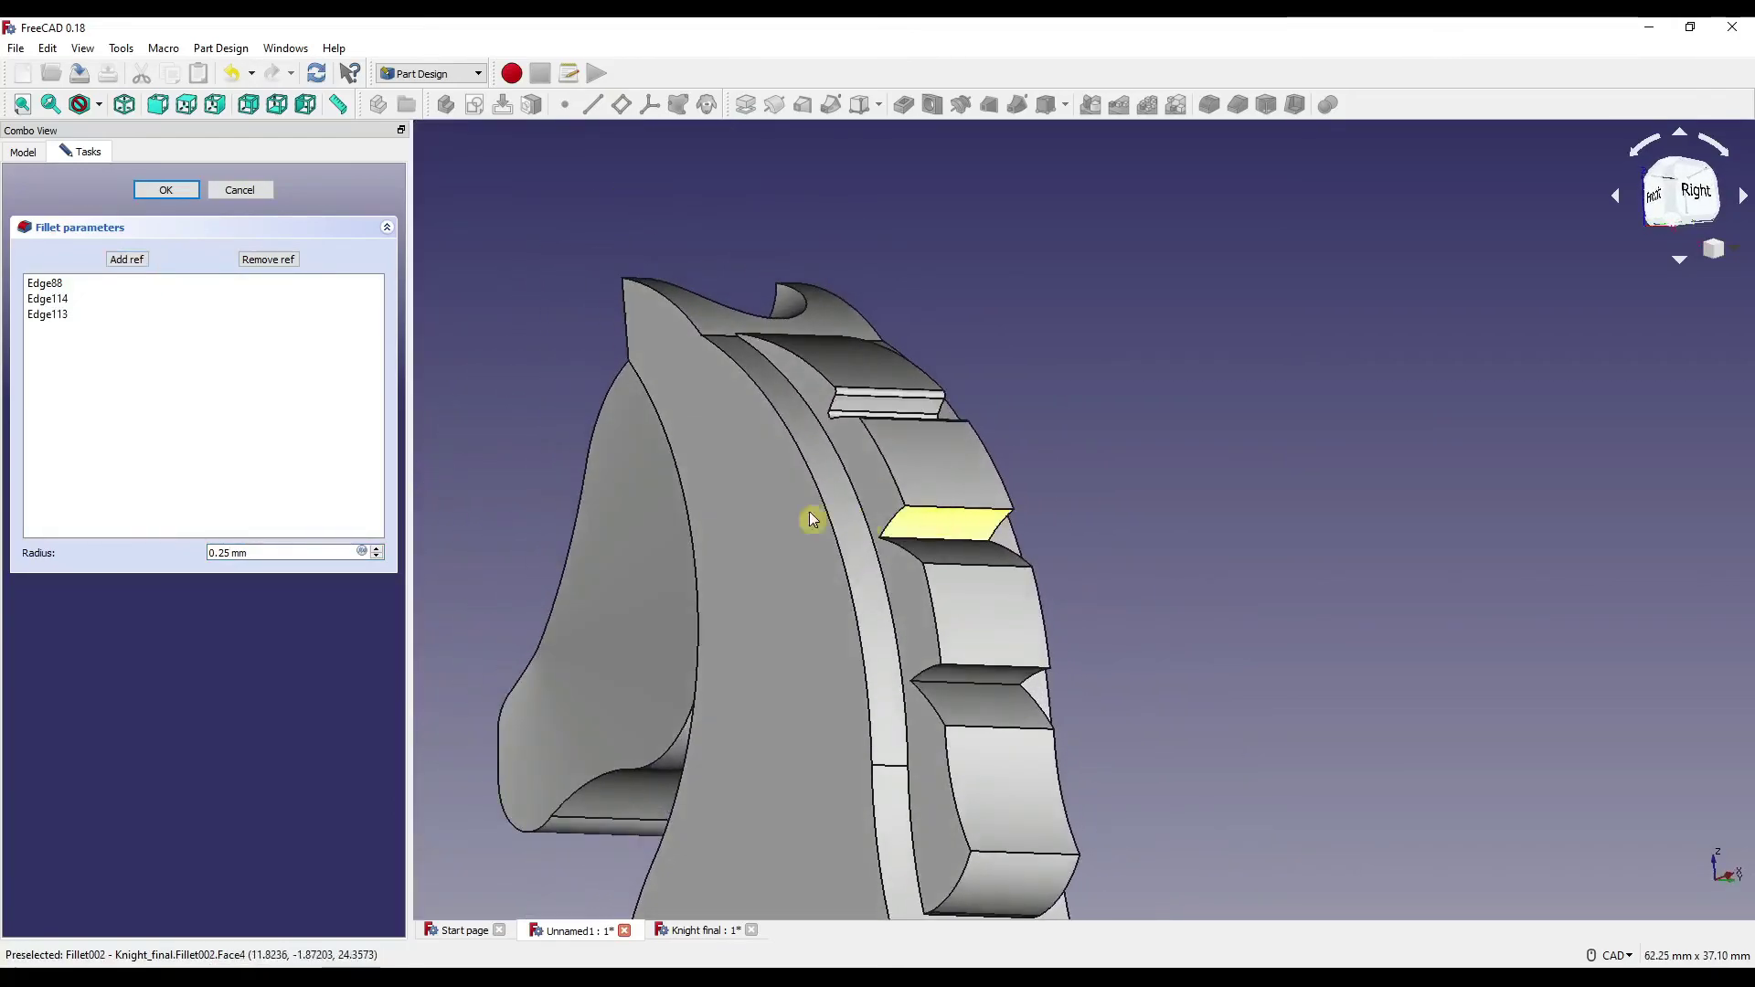
click(136, 262)
click(953, 507)
click(128, 259)
scroll(866, 485, up, 4)
click(937, 599)
middle_drag(964, 631, 728, 438)
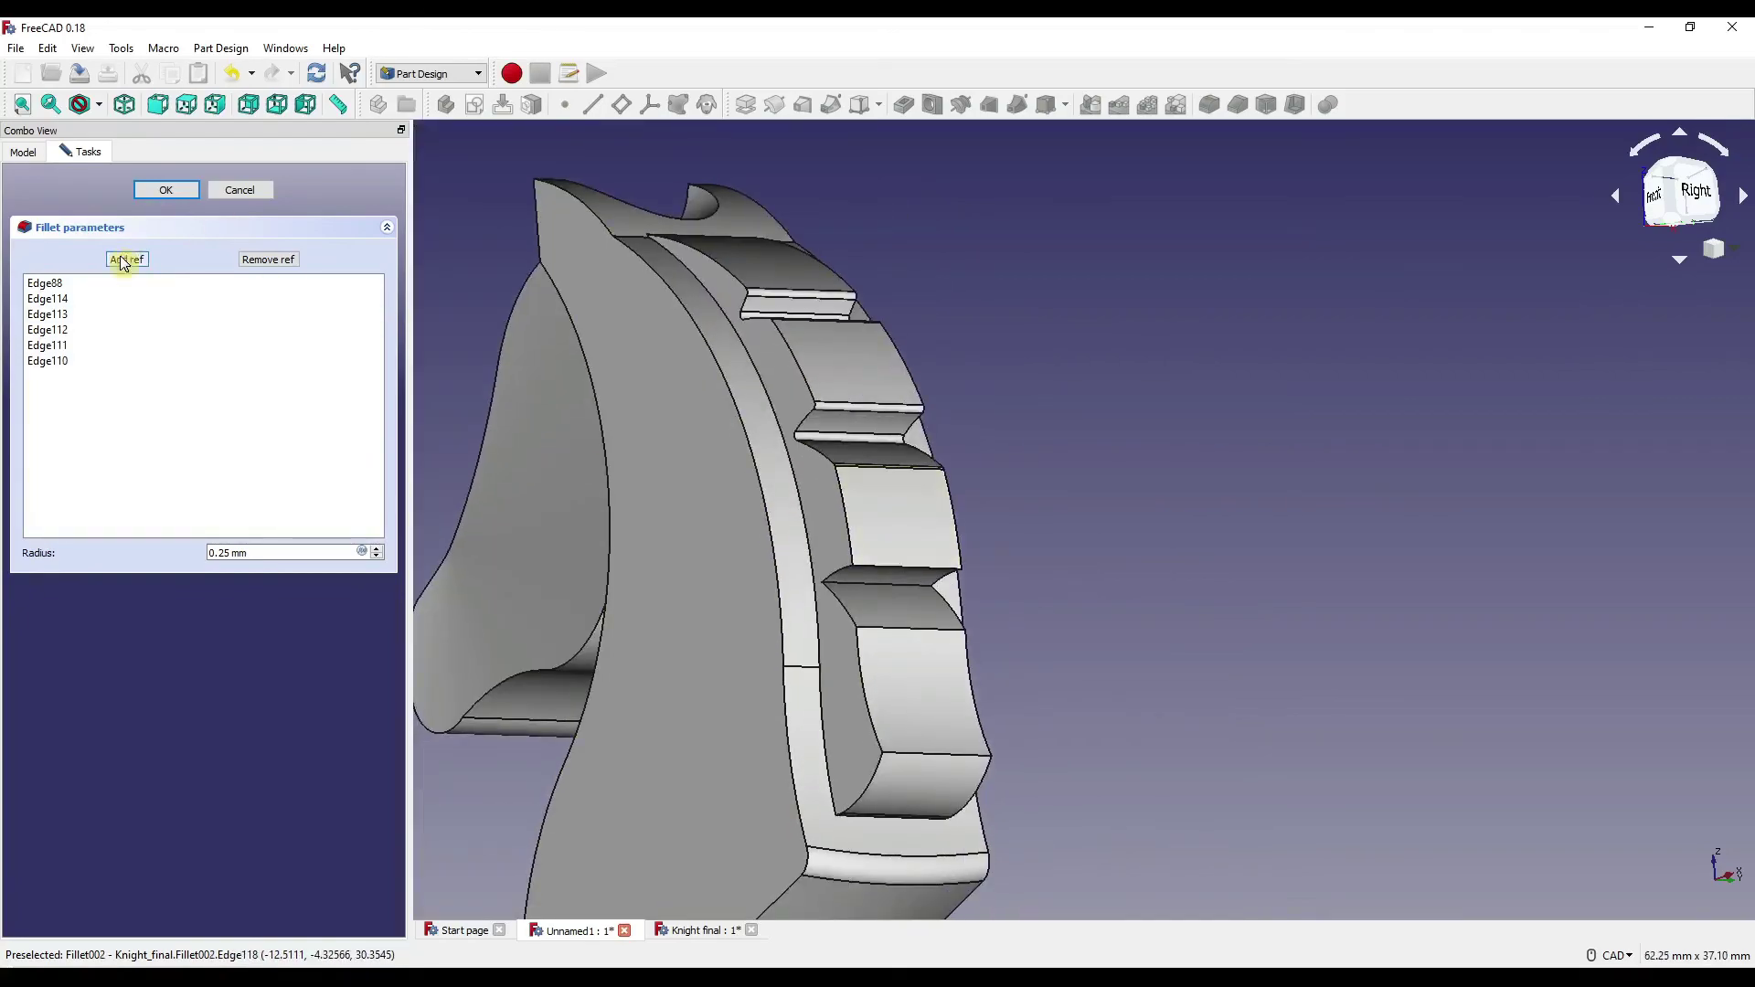
Add the four remaining crosswise edges of the mane's lower tufts and apply the 0.25 mm fillet.
click(126, 259)
scroll(811, 615, up, 4)
scroll(432, 388, down, 4)
click(857, 543)
scroll(878, 549, up, 4)
middle_drag(896, 549, 1024, 512)
scroll(987, 439, down, 6)
middle_drag(1051, 421, 1113, 344)
scroll(1199, 360, down, 2)
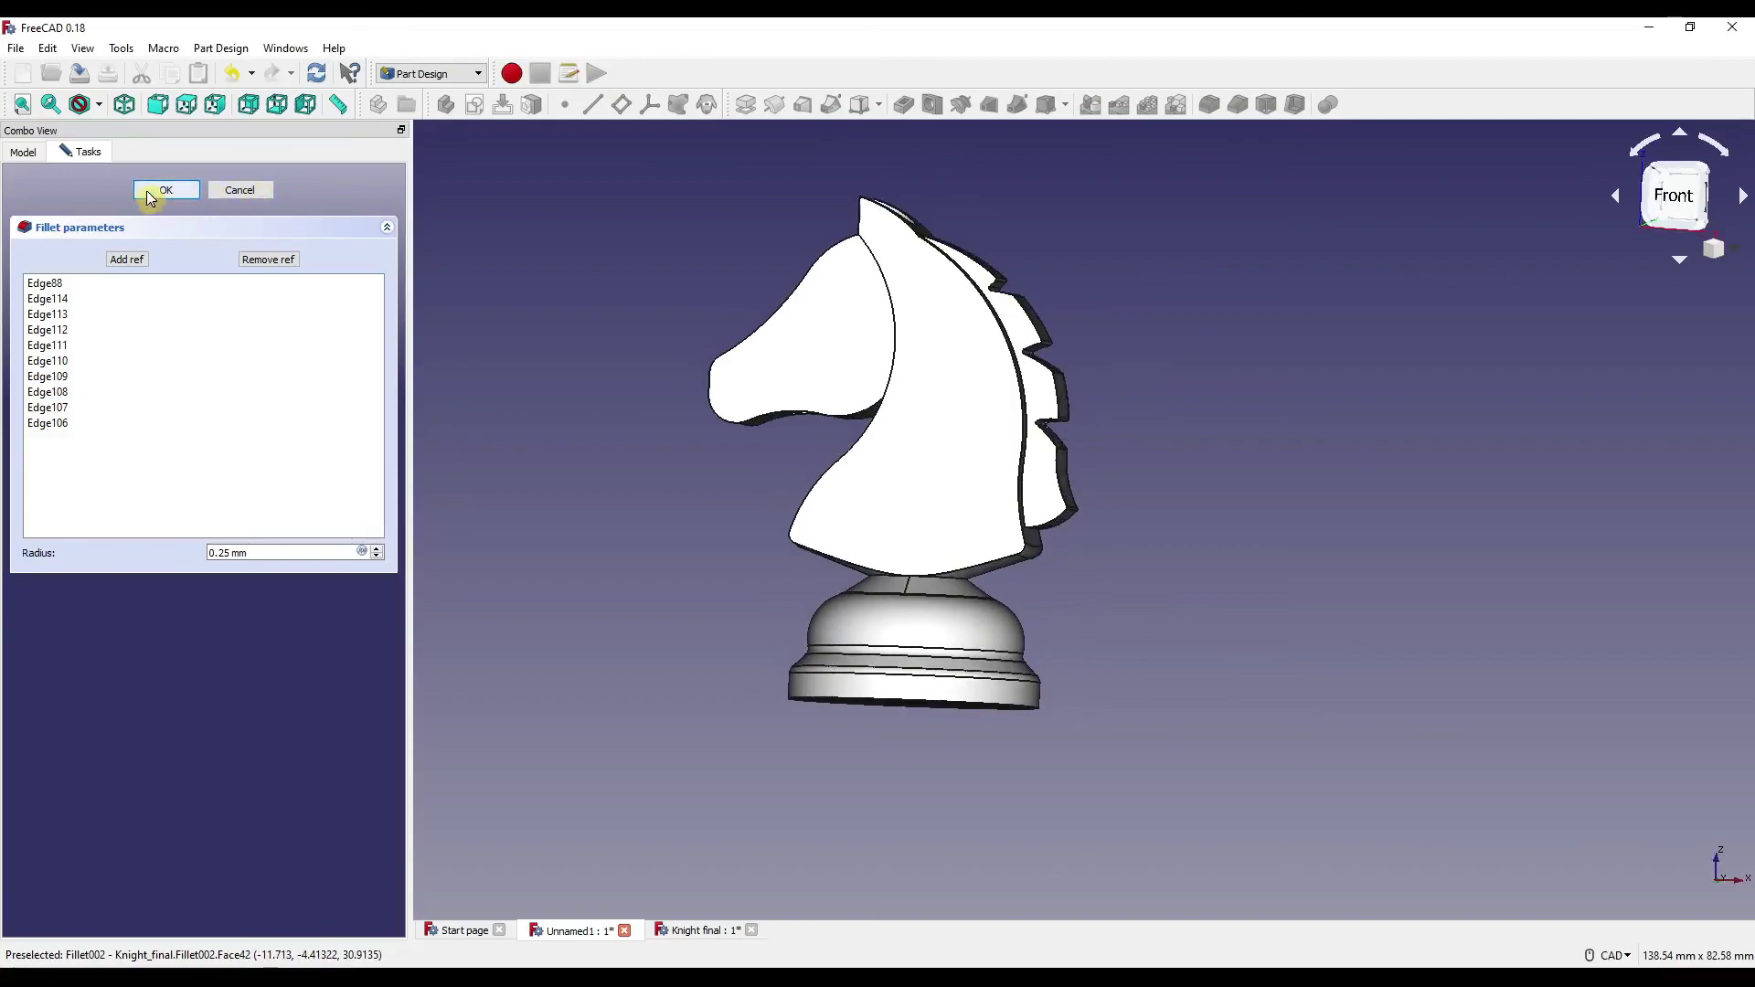
middle_drag(1254, 502, 1325, 546)
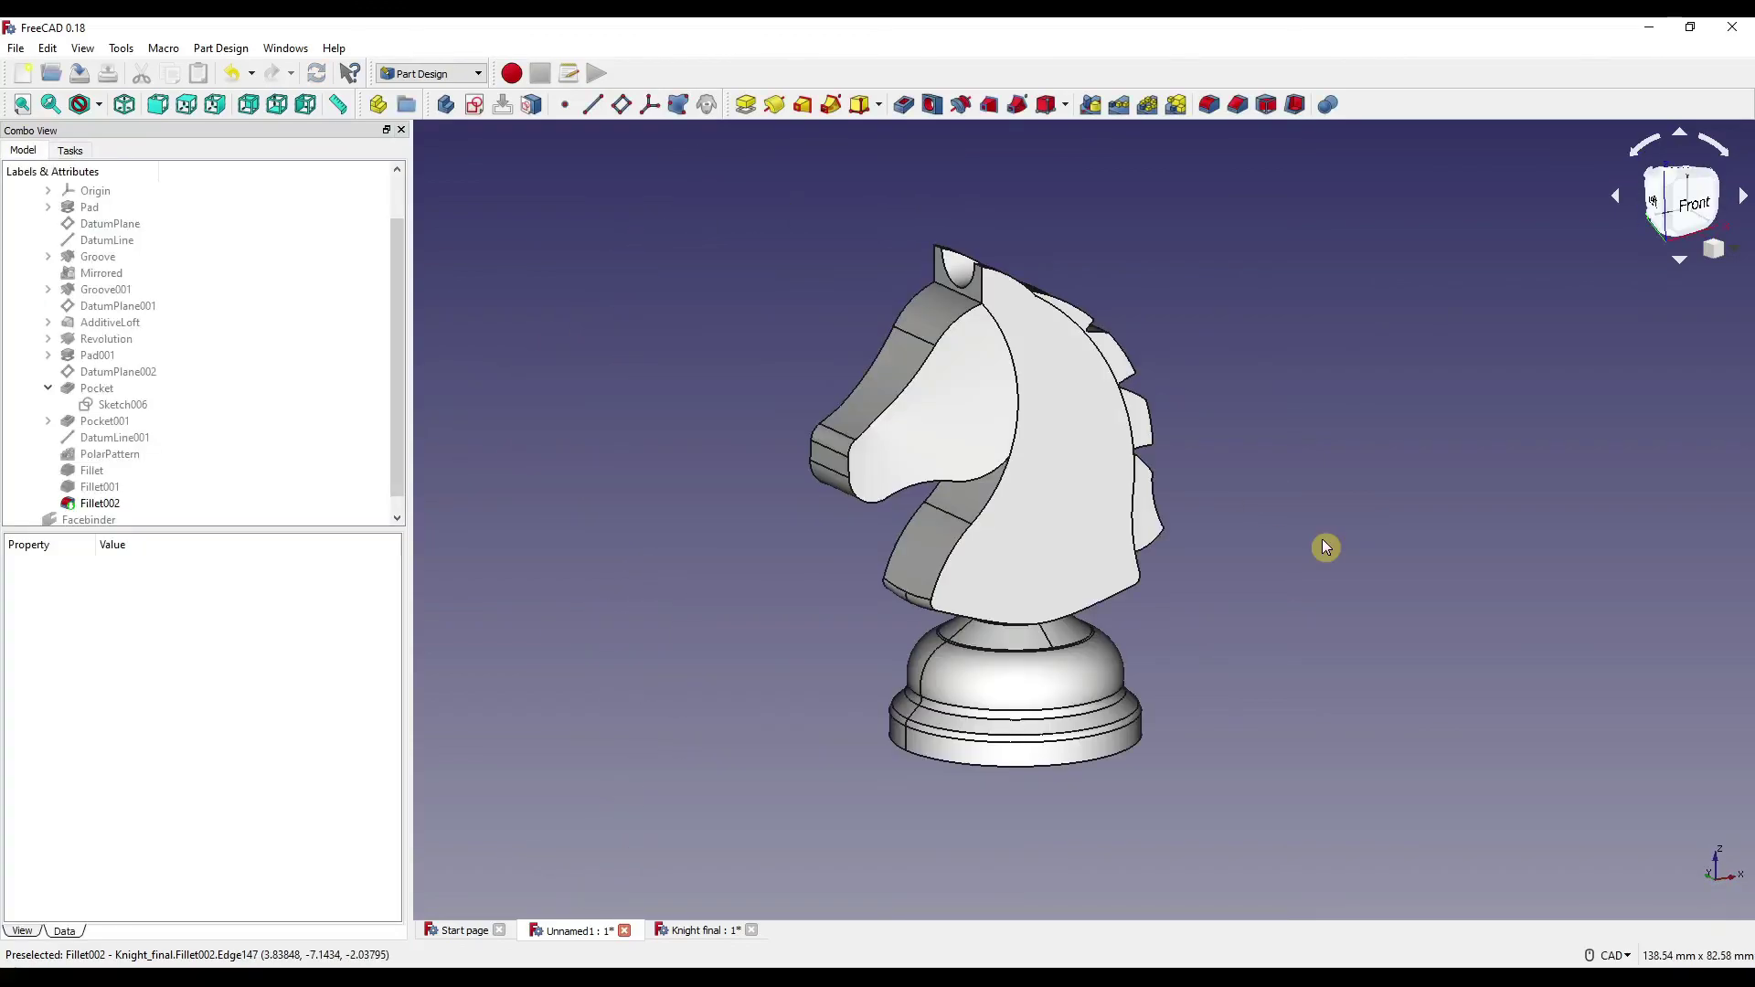